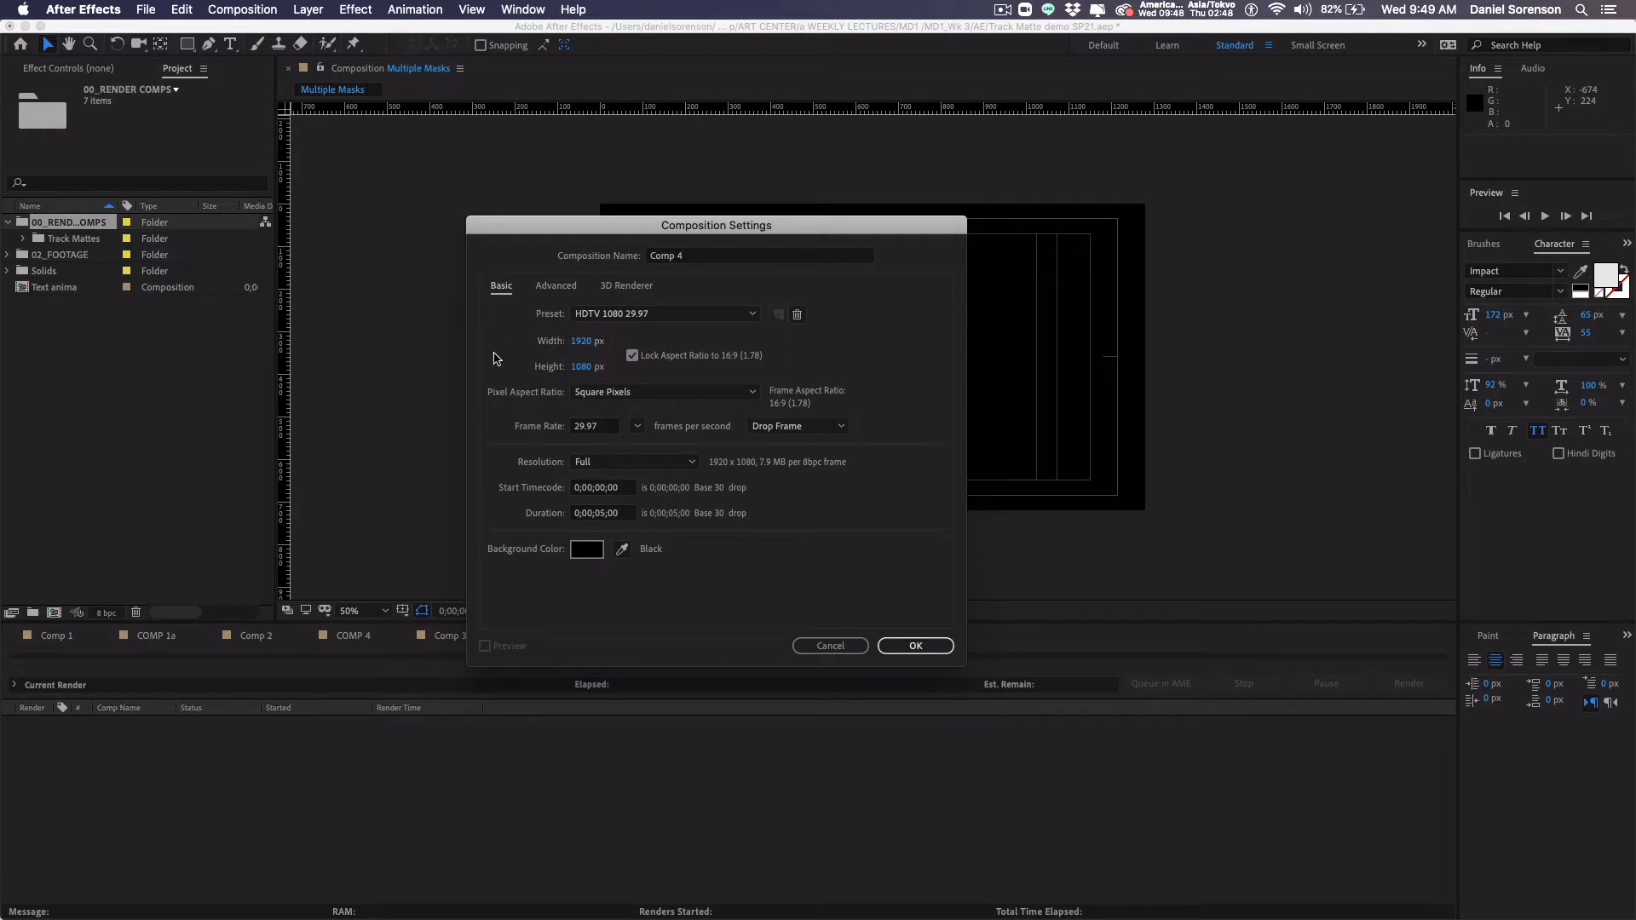
Step: Name the new 1920 x 1080, 29.97 fps, five-second composition "Masking 1" and create it
left_click(648, 257)
type("Masking 1")
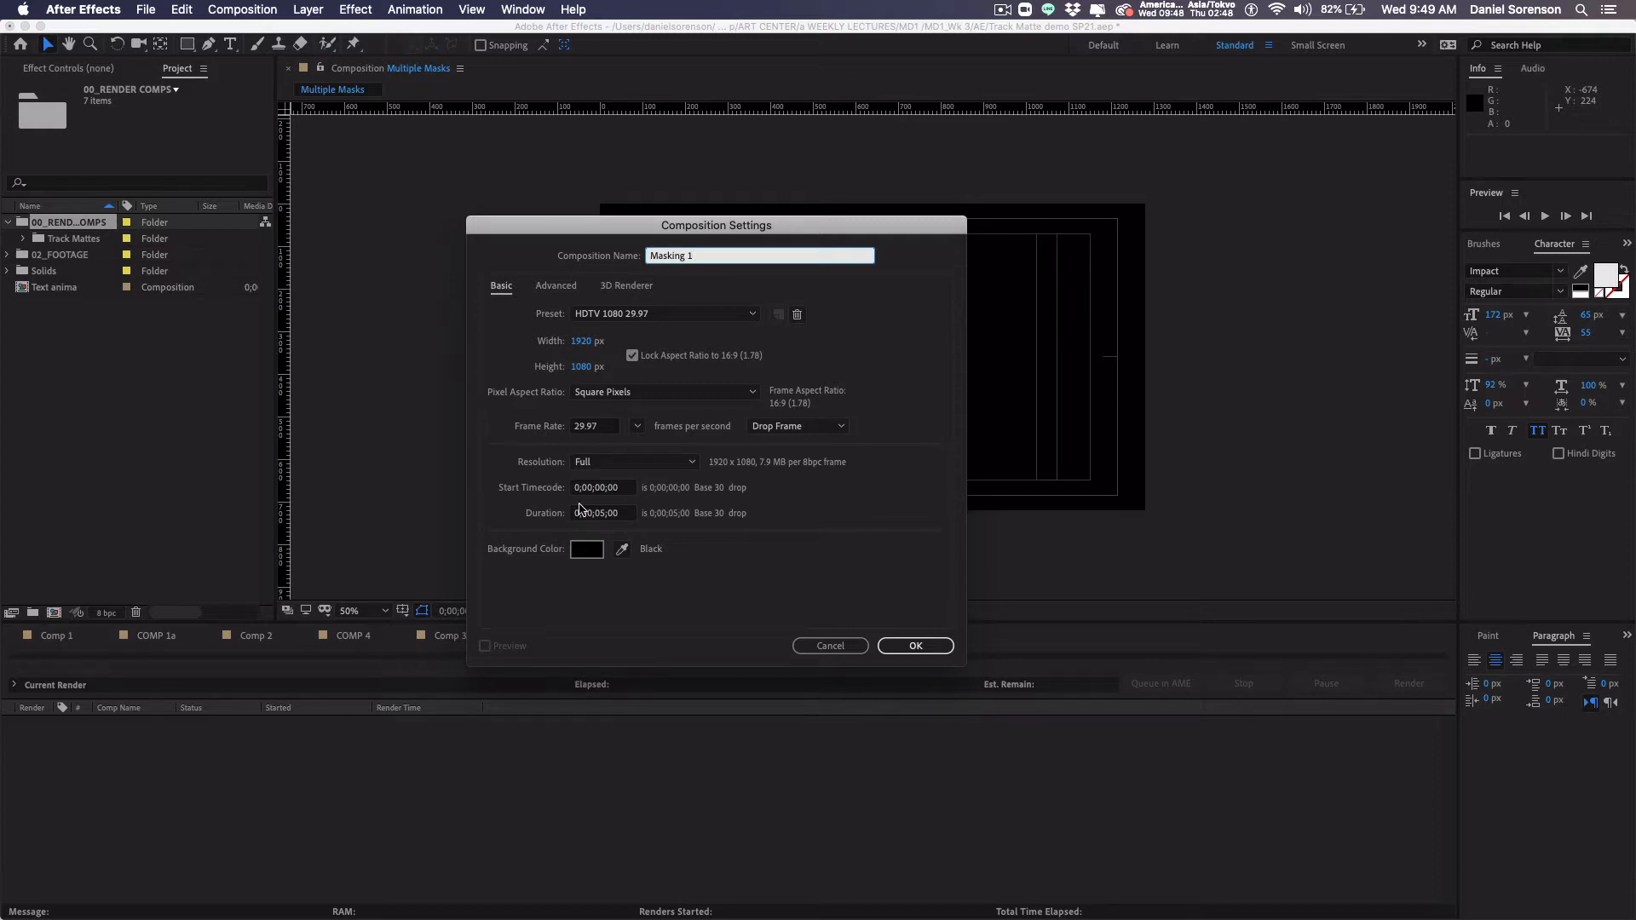
left_click(915, 646)
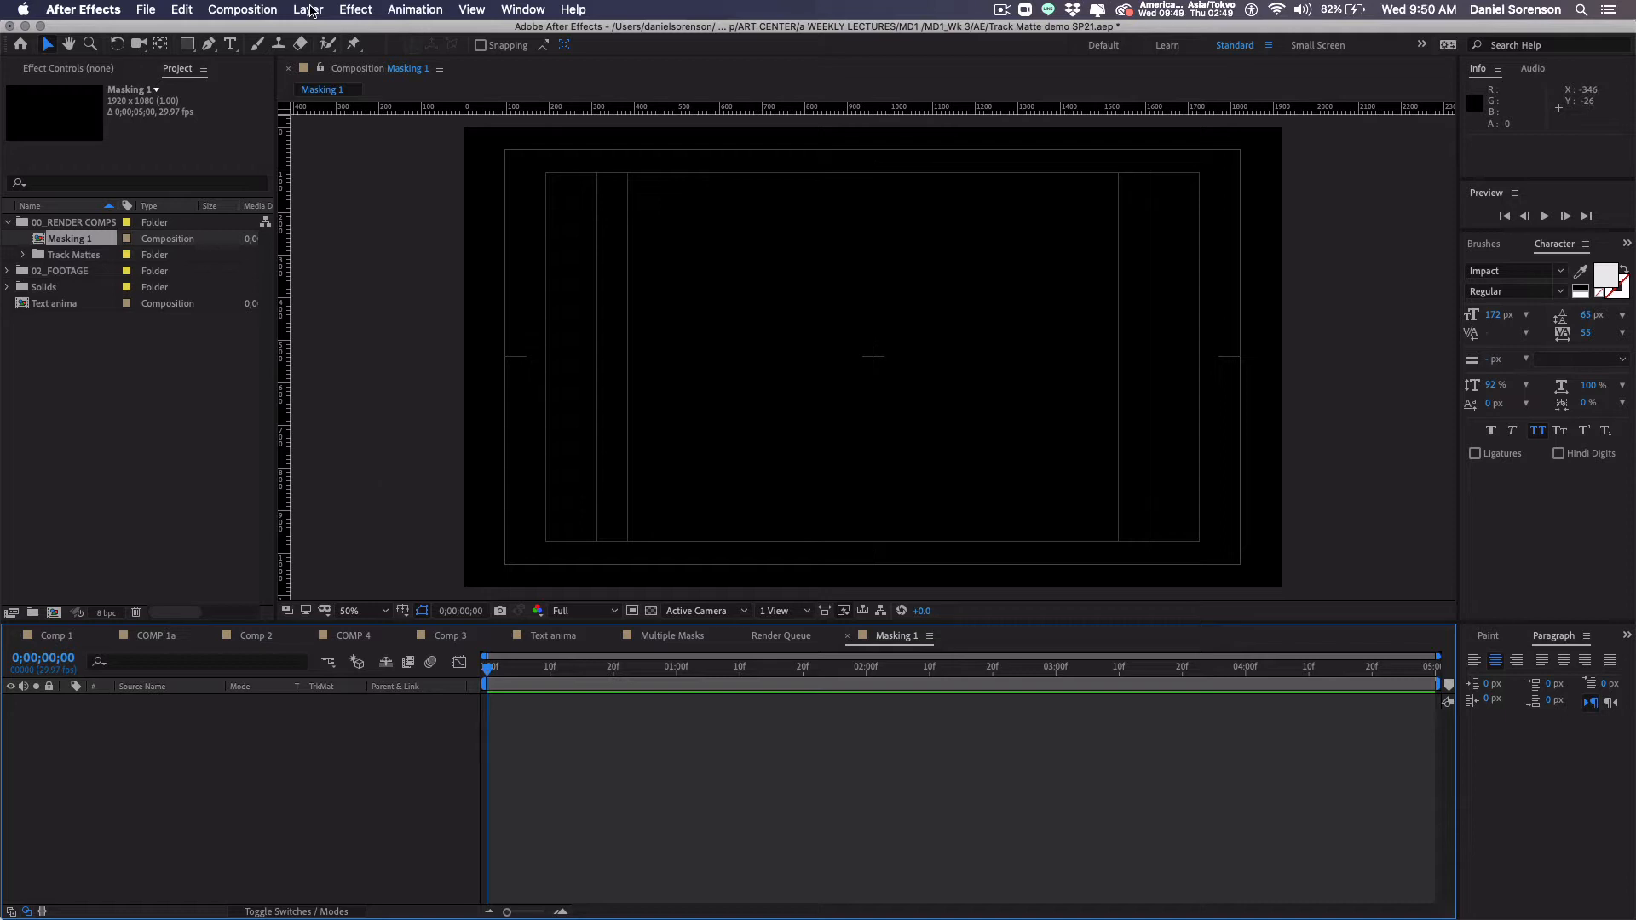
Step: Add a red solid layer 900 px wide and 750 px high to the Masking 1 composition
left_click(309, 10)
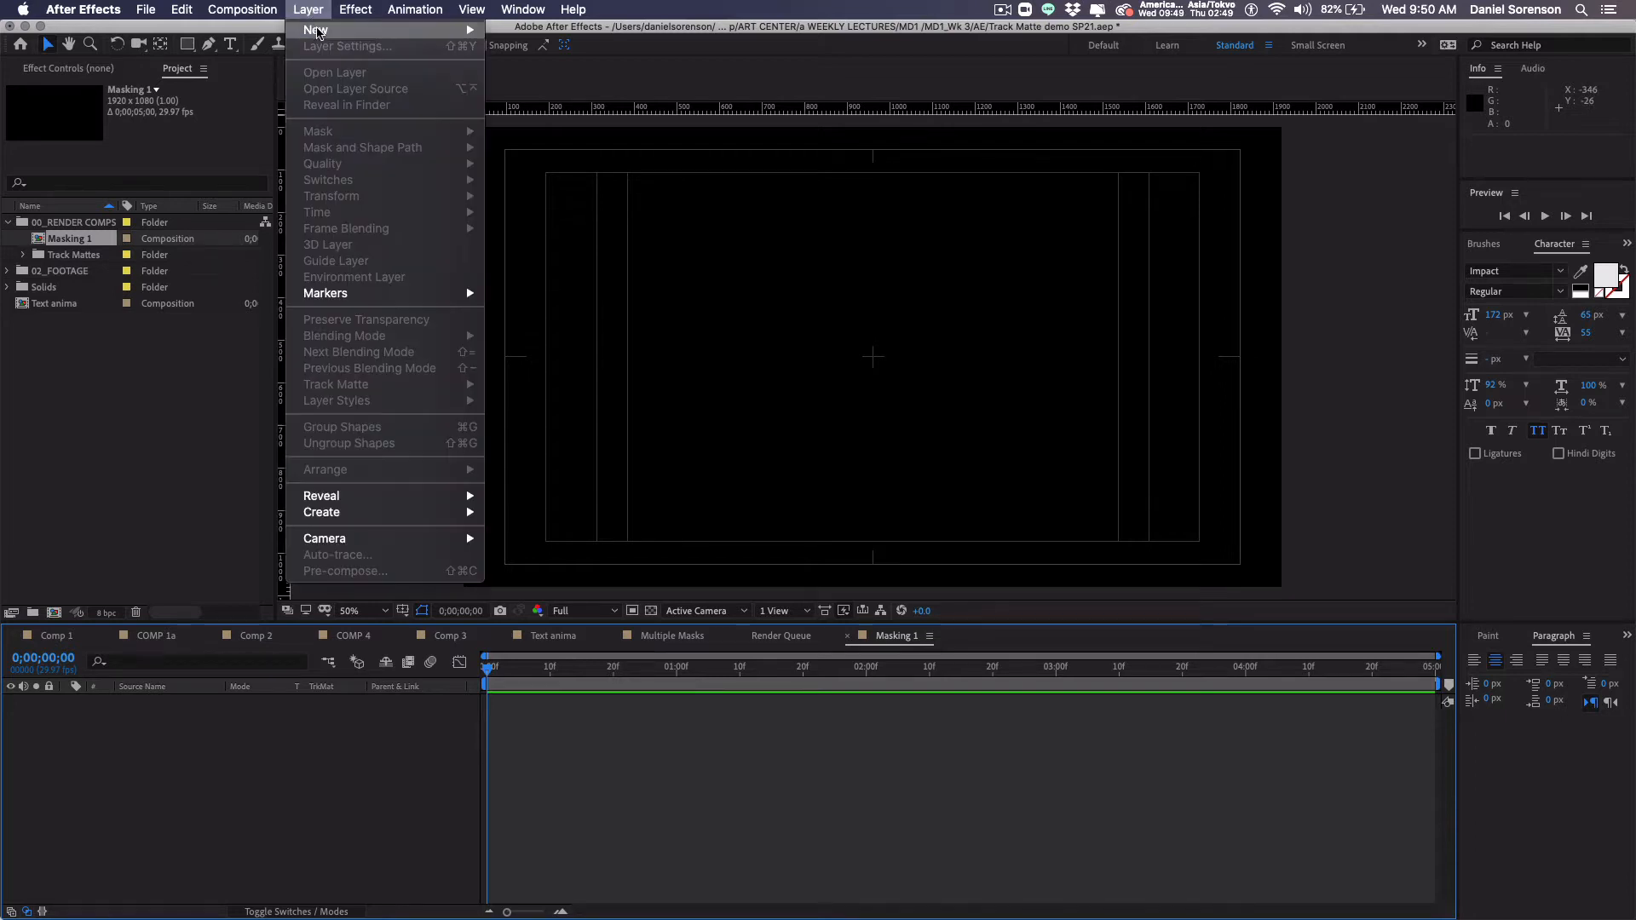
mouse_move(320, 33)
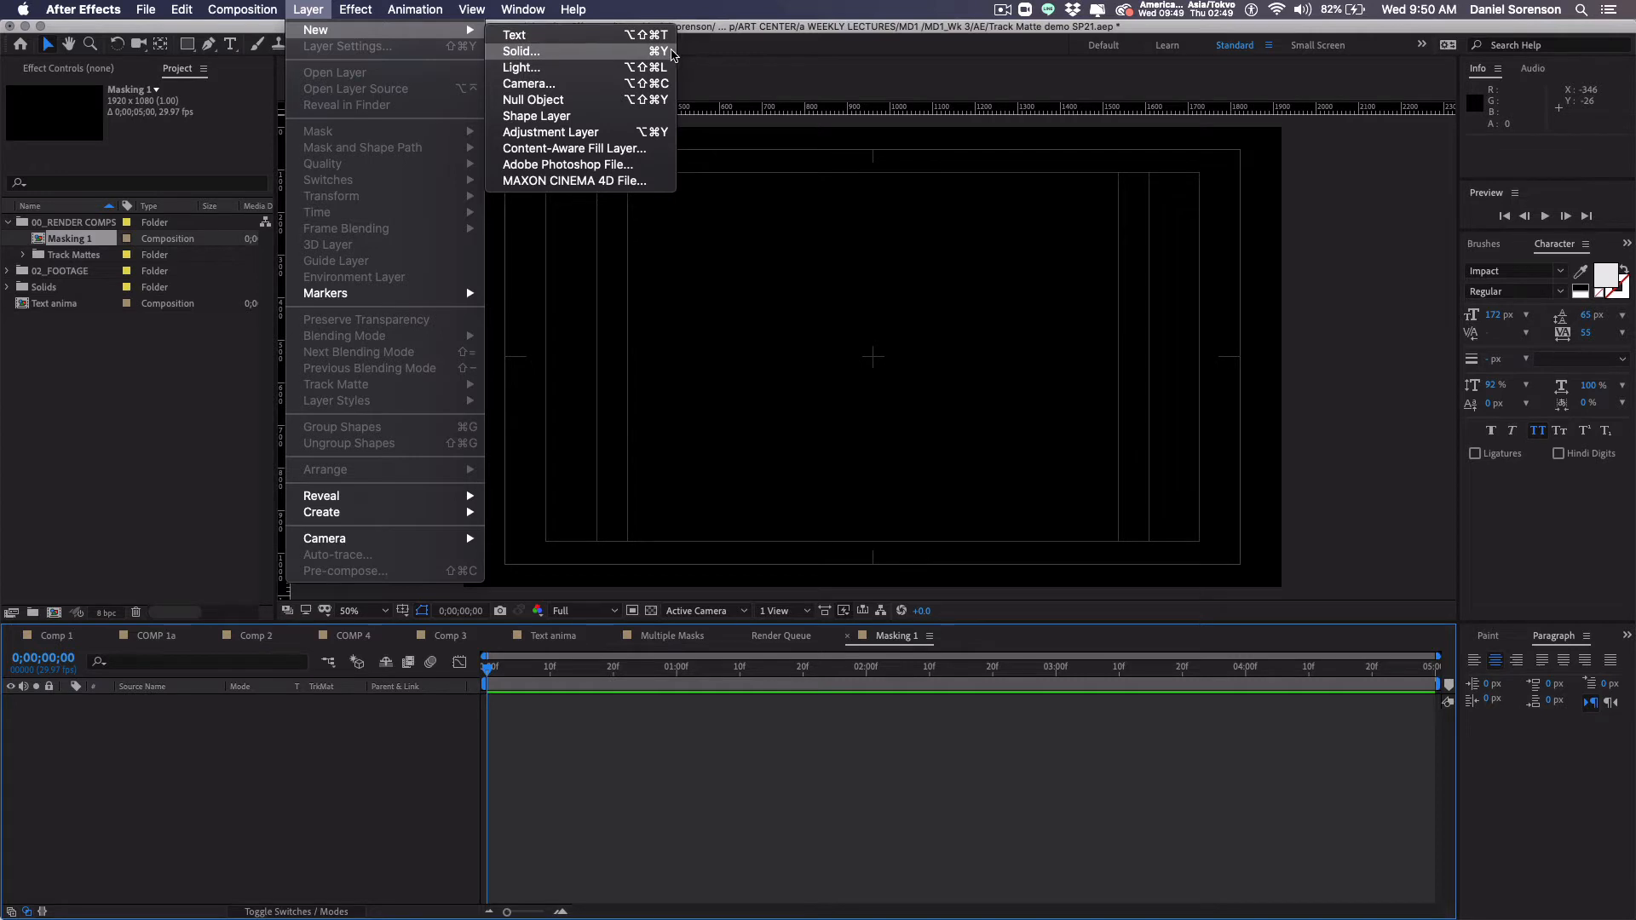
left_click(668, 52)
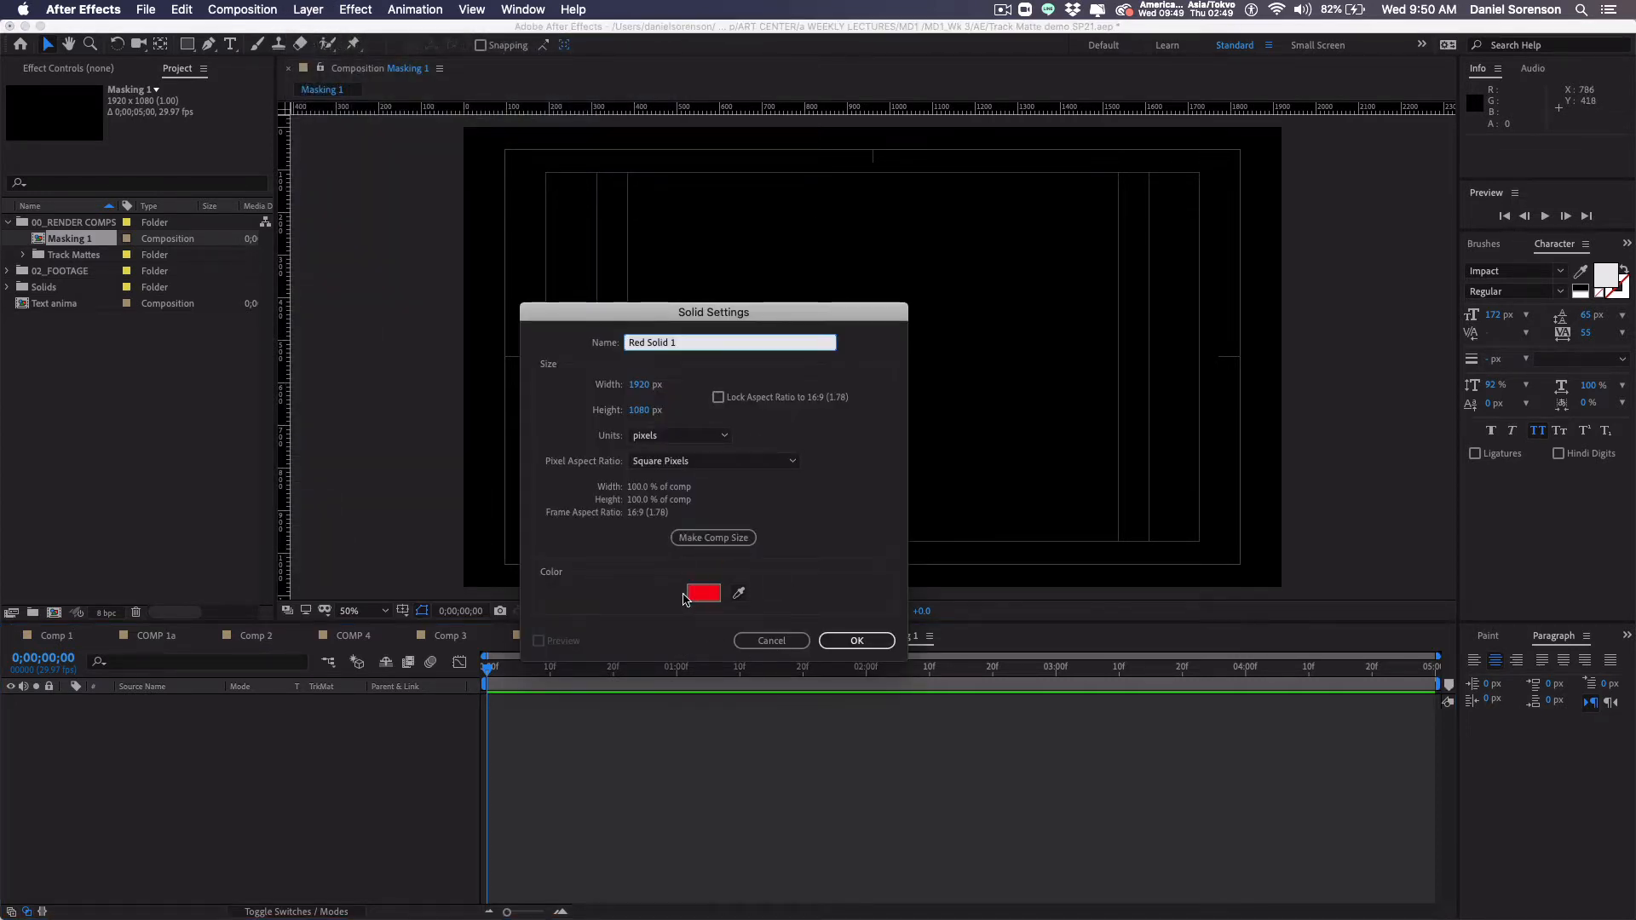
left_click_drag(639, 316, 694, 229)
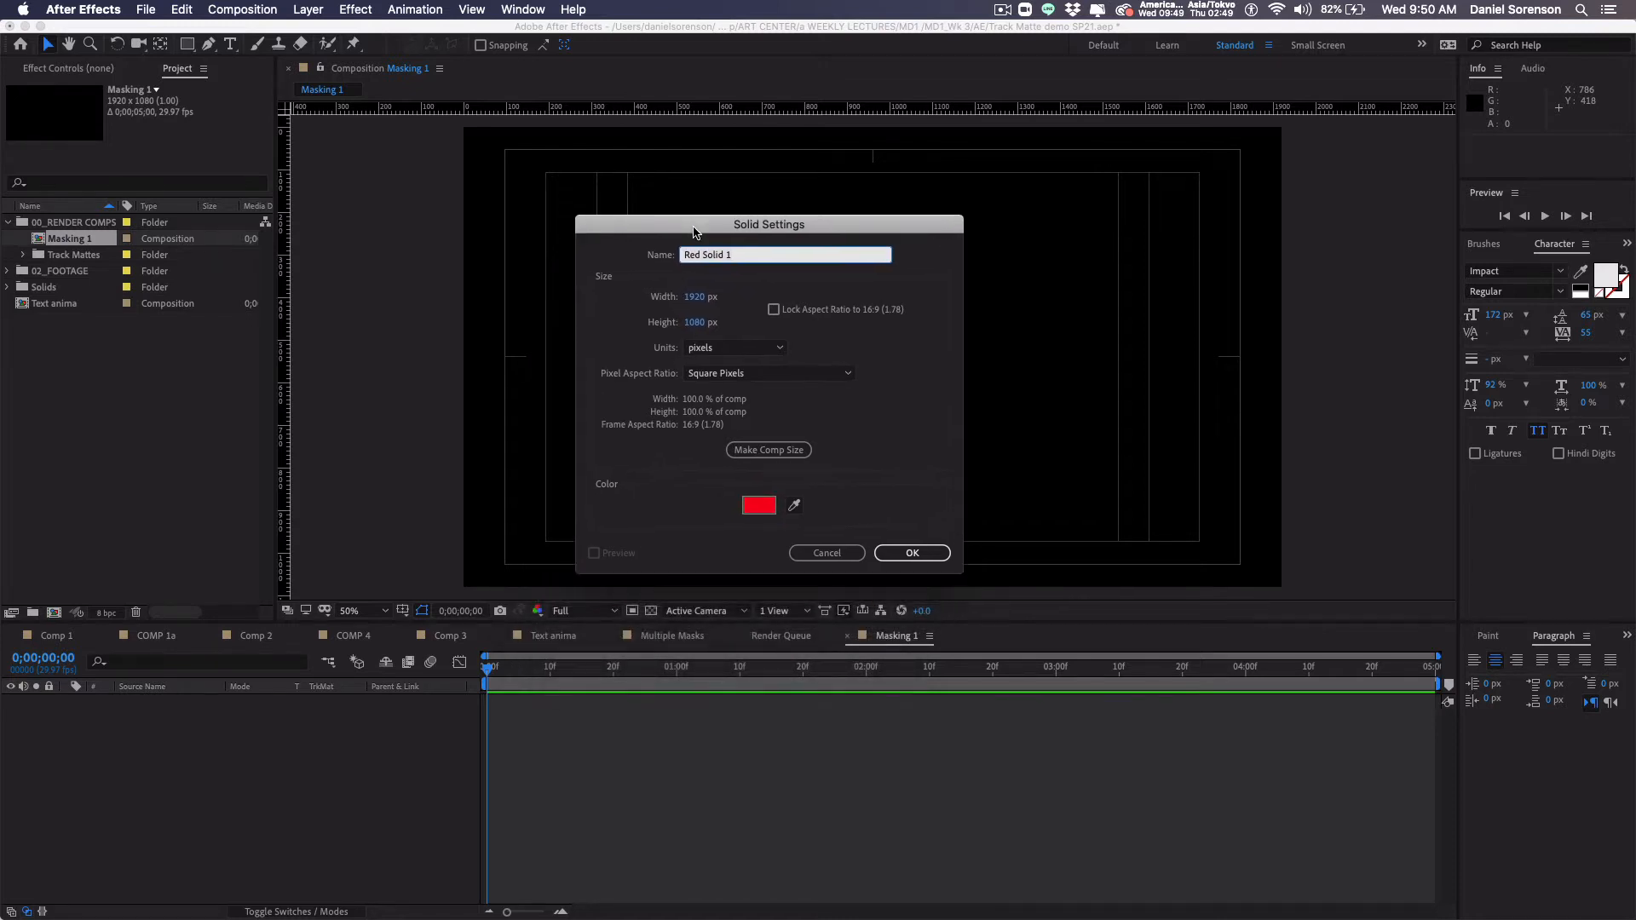
left_click(694, 297)
type("900")
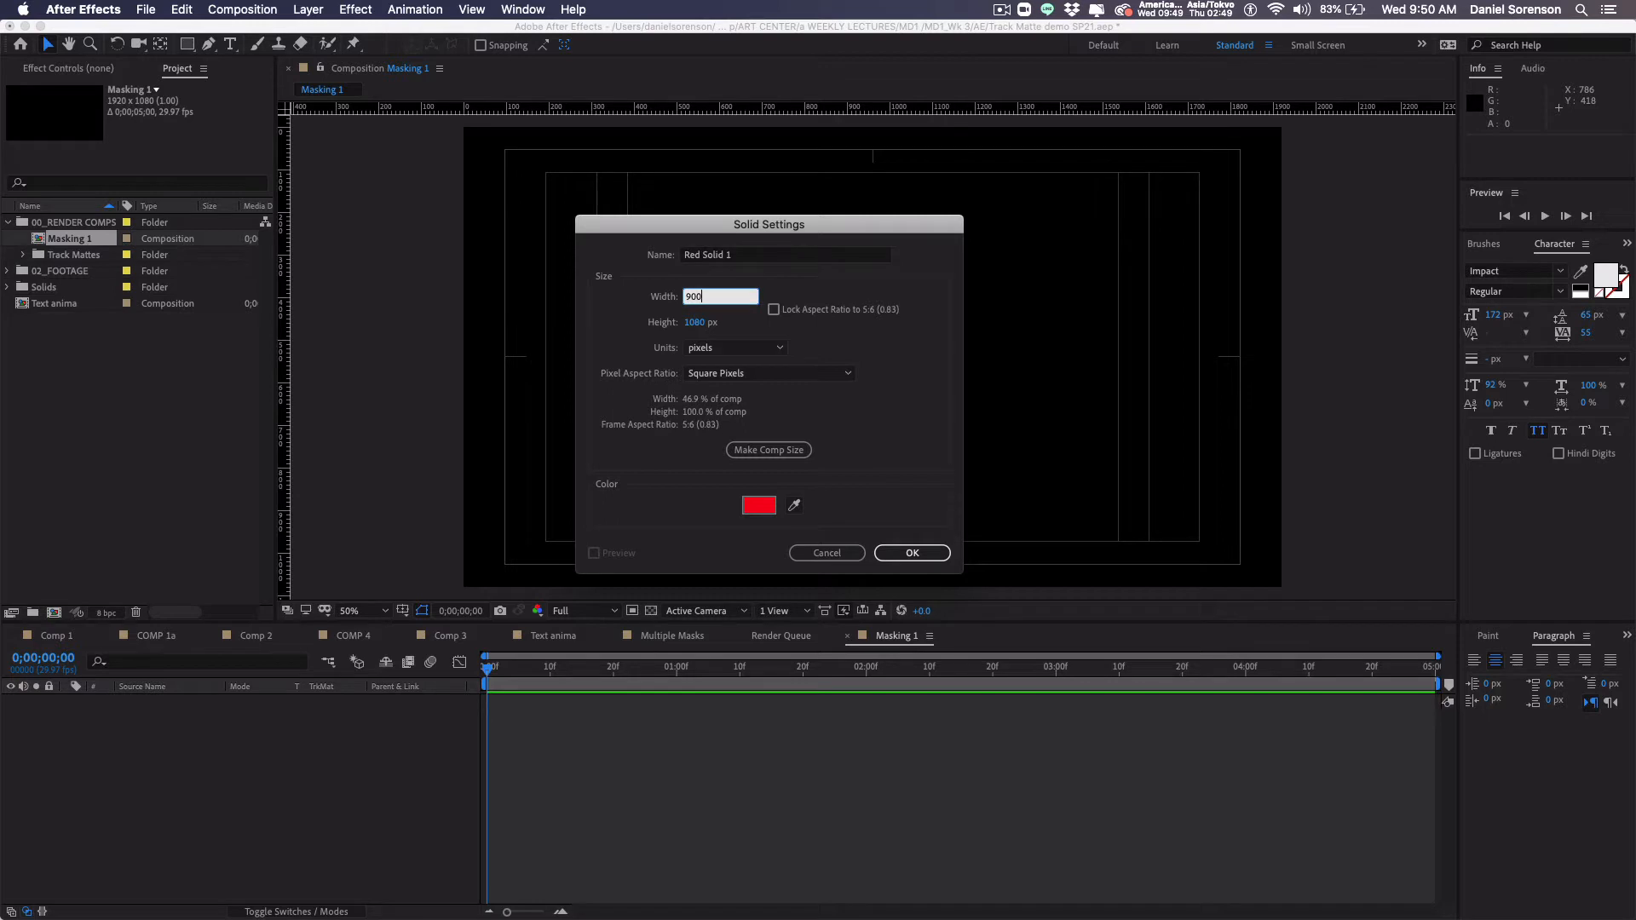
key("Tab")
type("7")
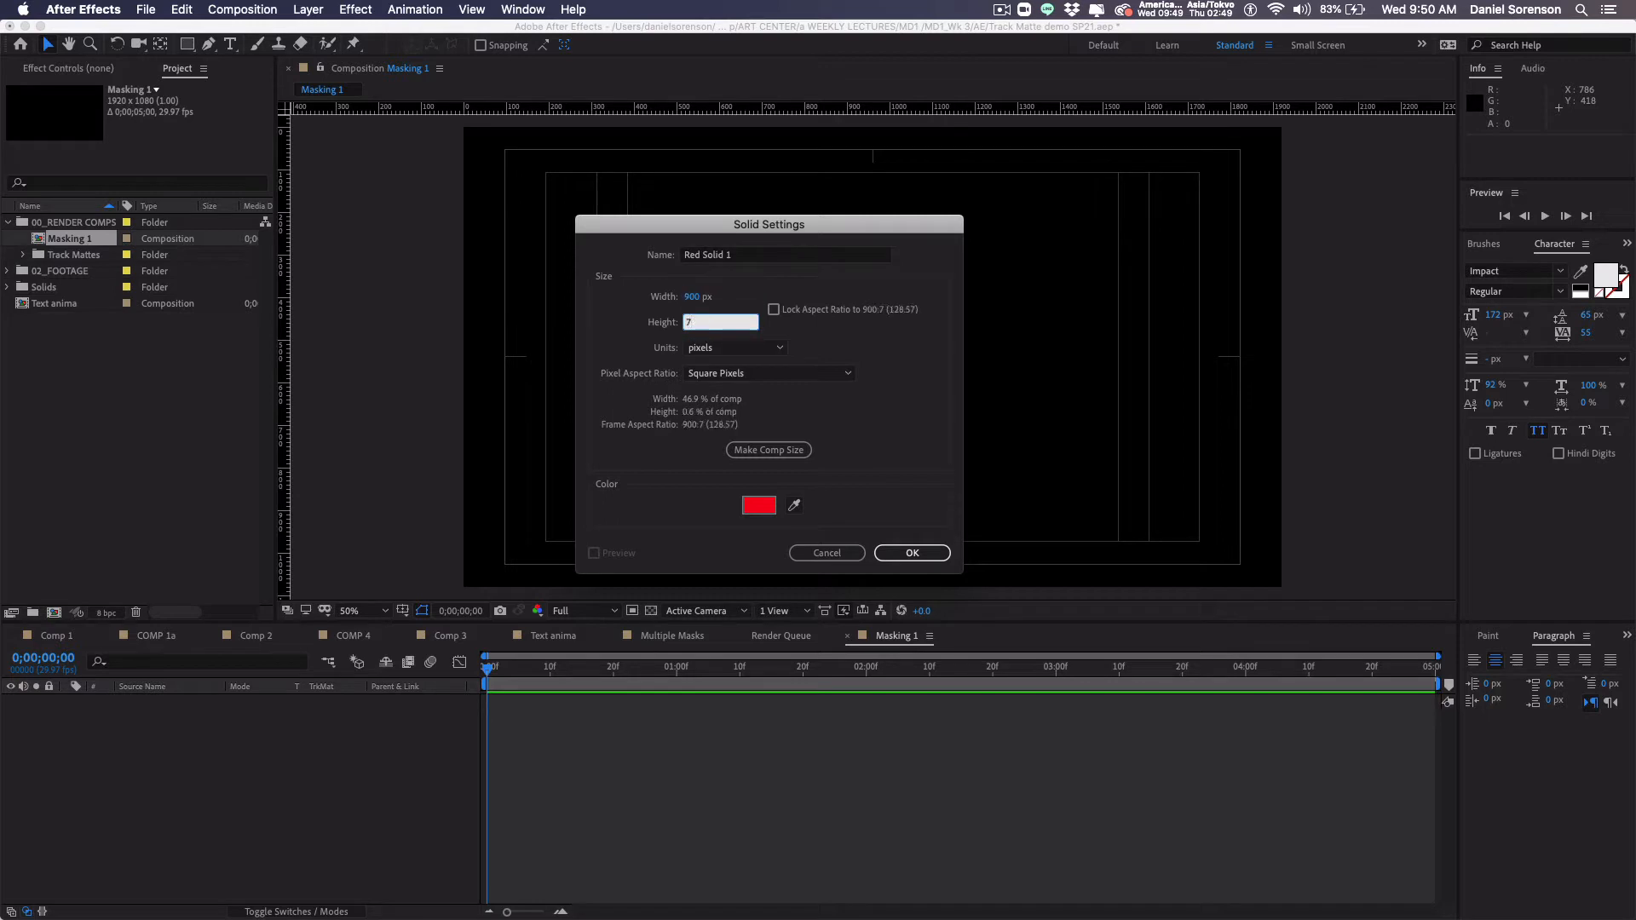
type("50")
left_click(908, 554)
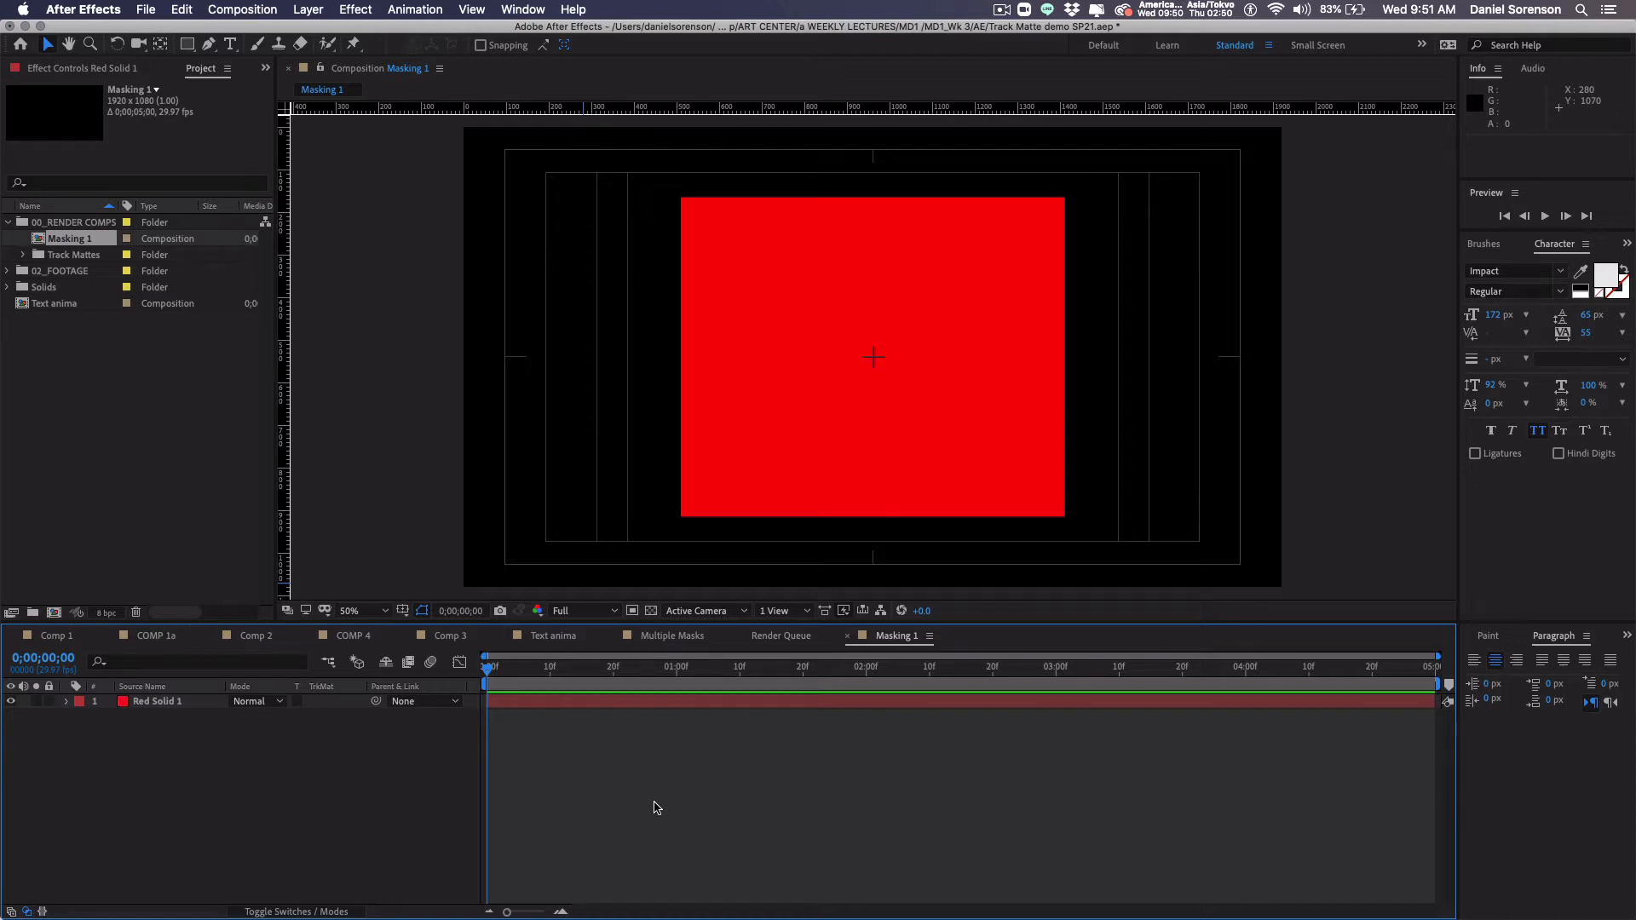
Step: Draw a rectangular mask about 20 x 824 px just left of the red solid and keyframe its Mask Path at 0;00;00;00
left_click(771, 325)
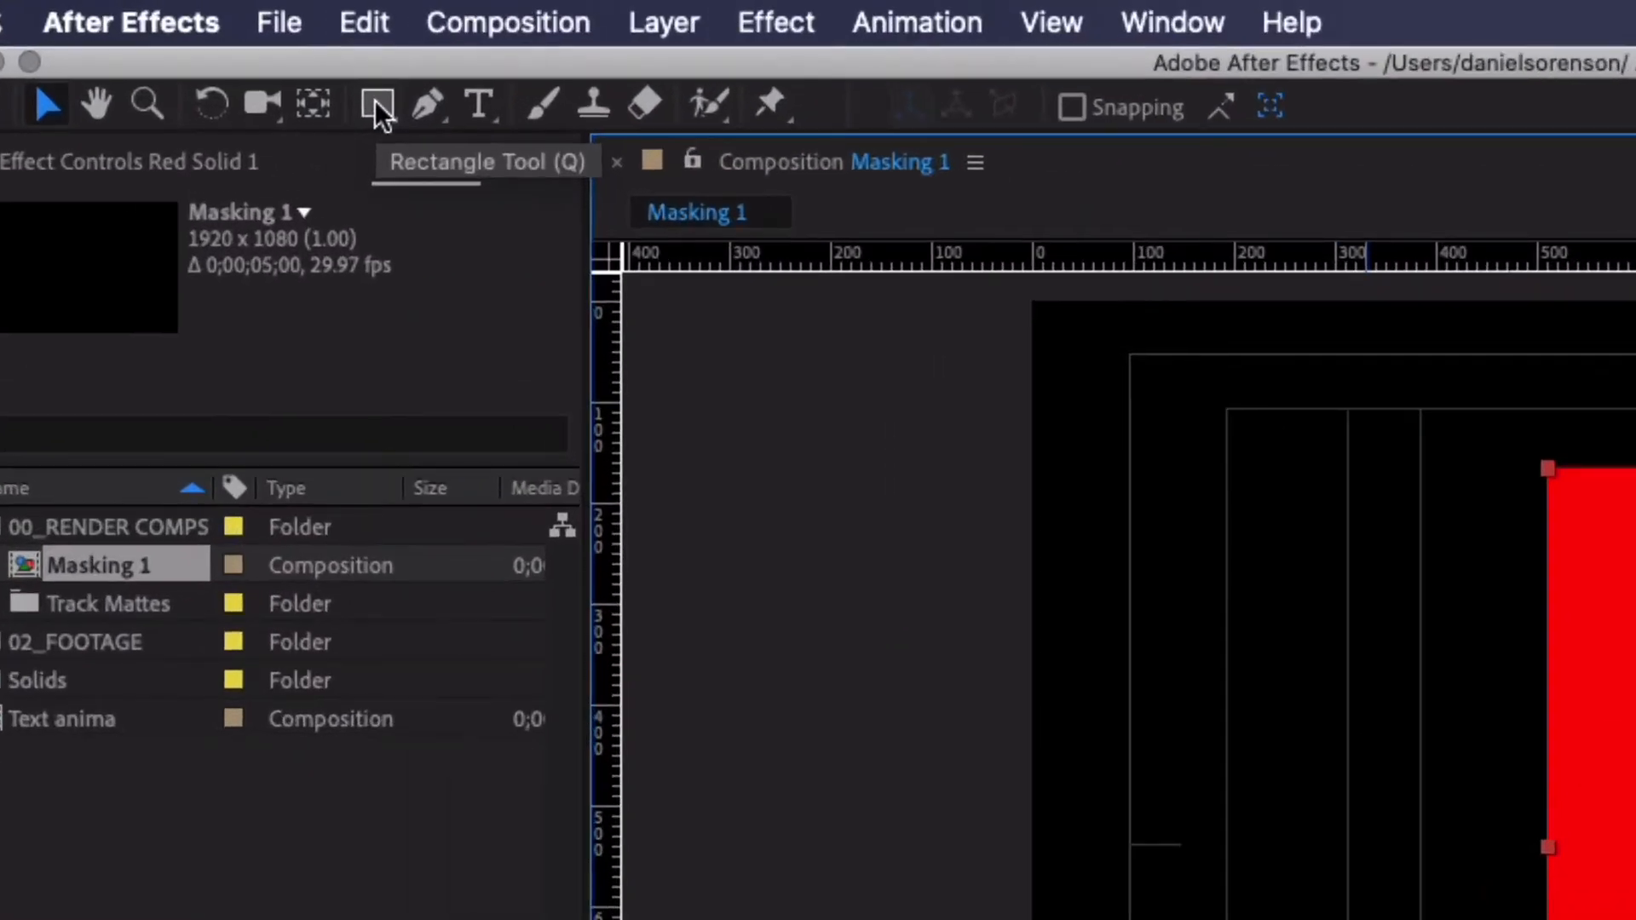
left_click(374, 100)
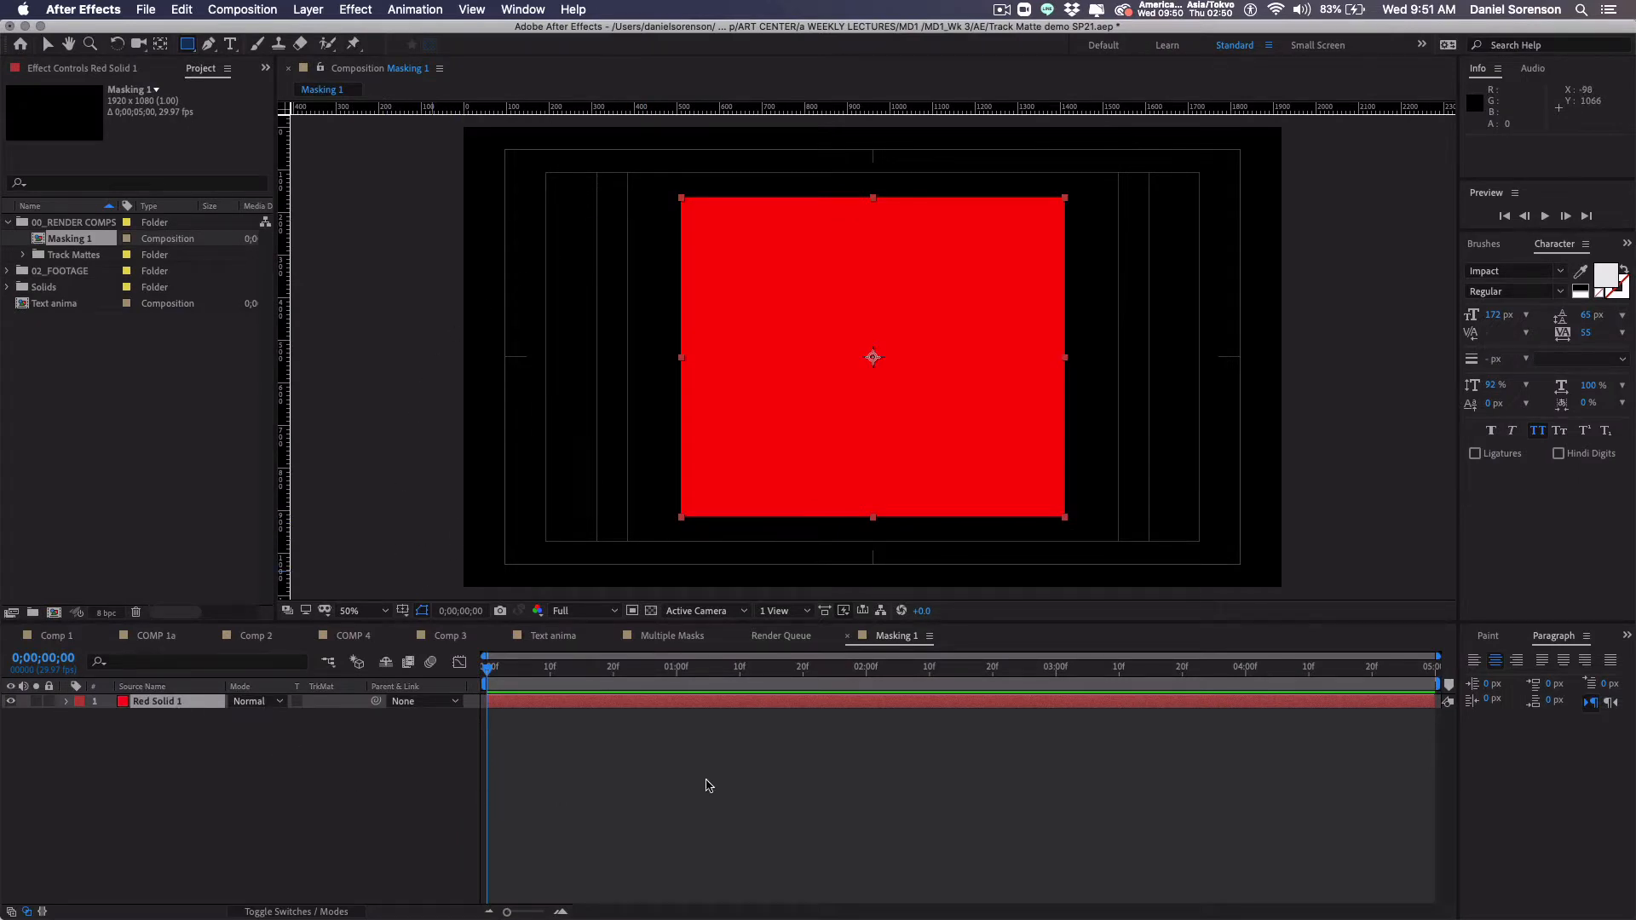
left_click_drag(646, 188, 655, 538)
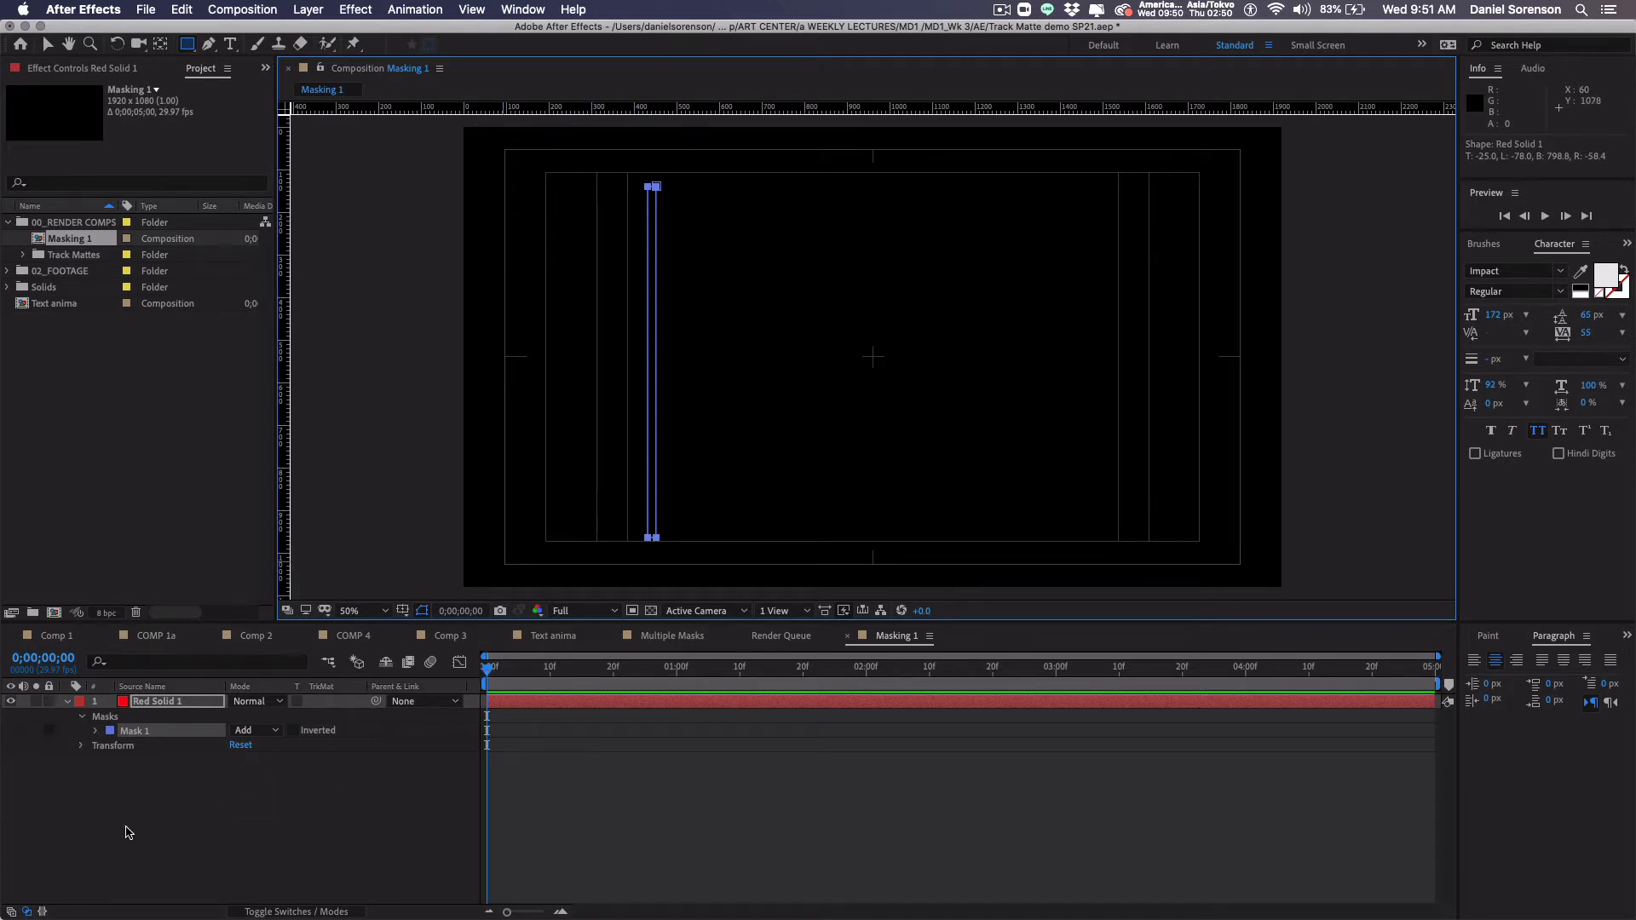
left_click(96, 730)
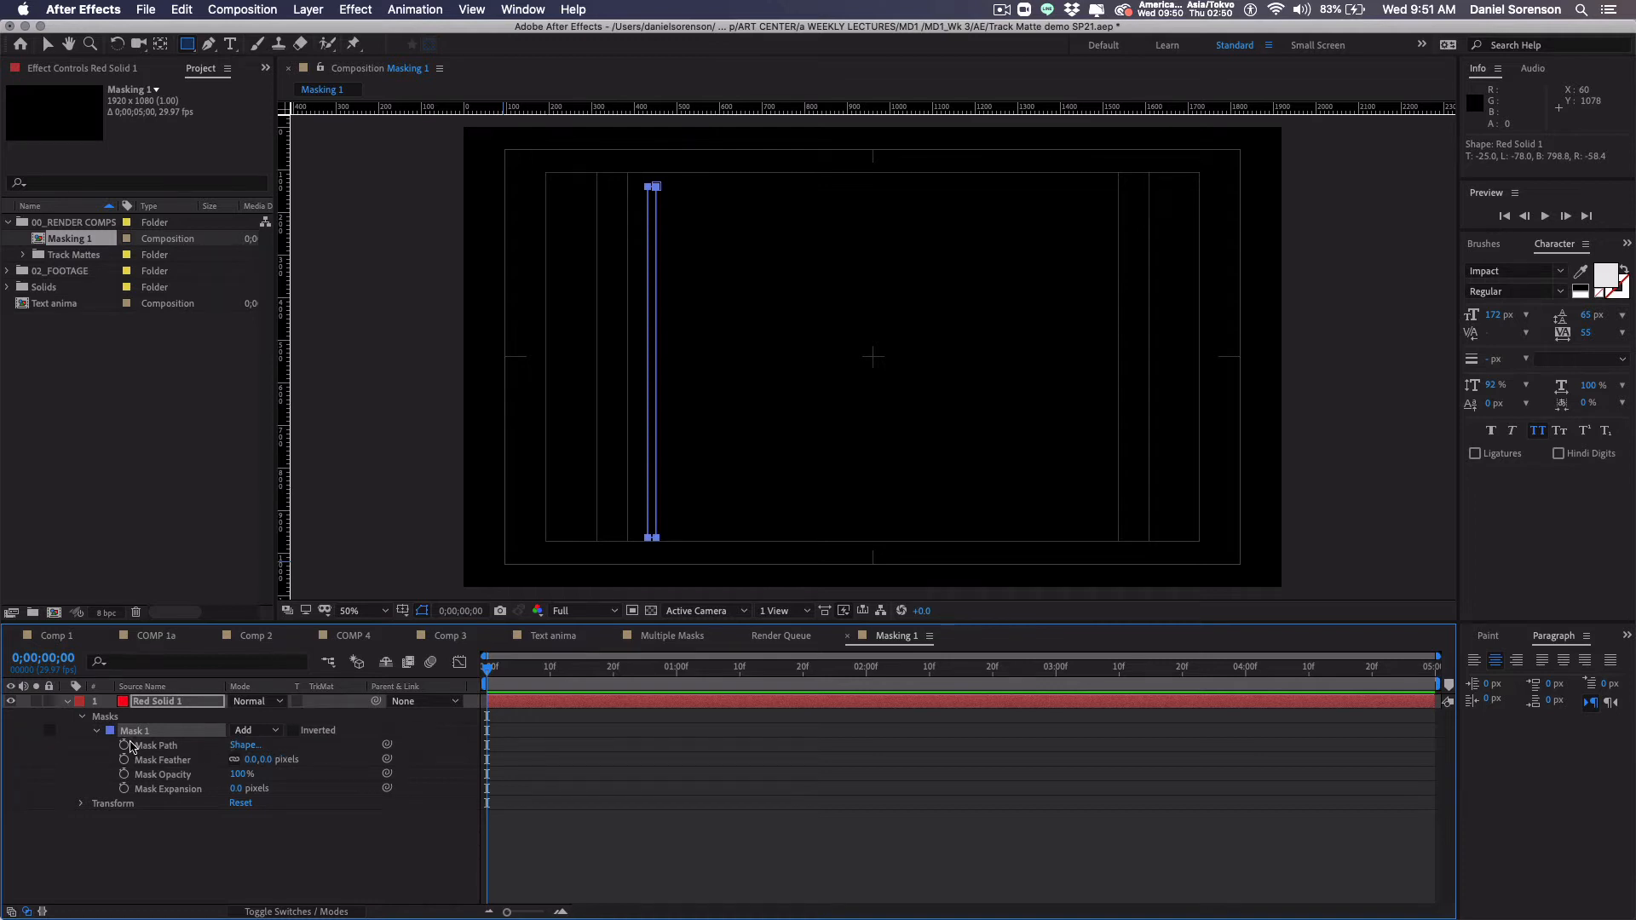
left_click(124, 747)
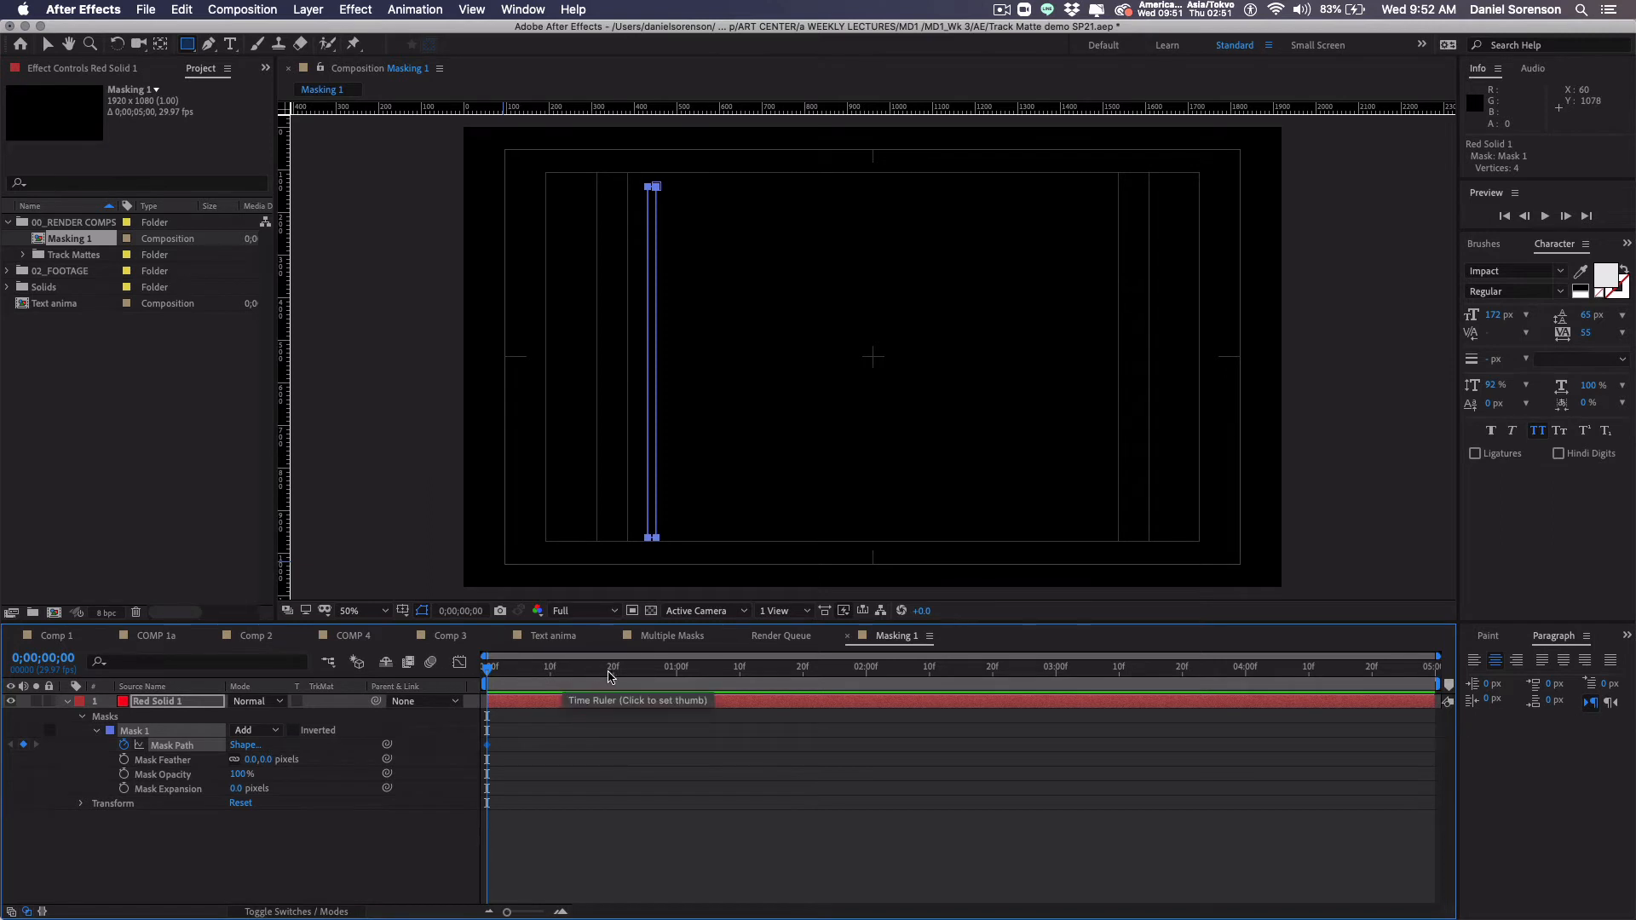
Step: At 0;00;00;20, stretch Mask 1's right edge past the solid's right side so the mask covers the whole solid
left_click(613, 673)
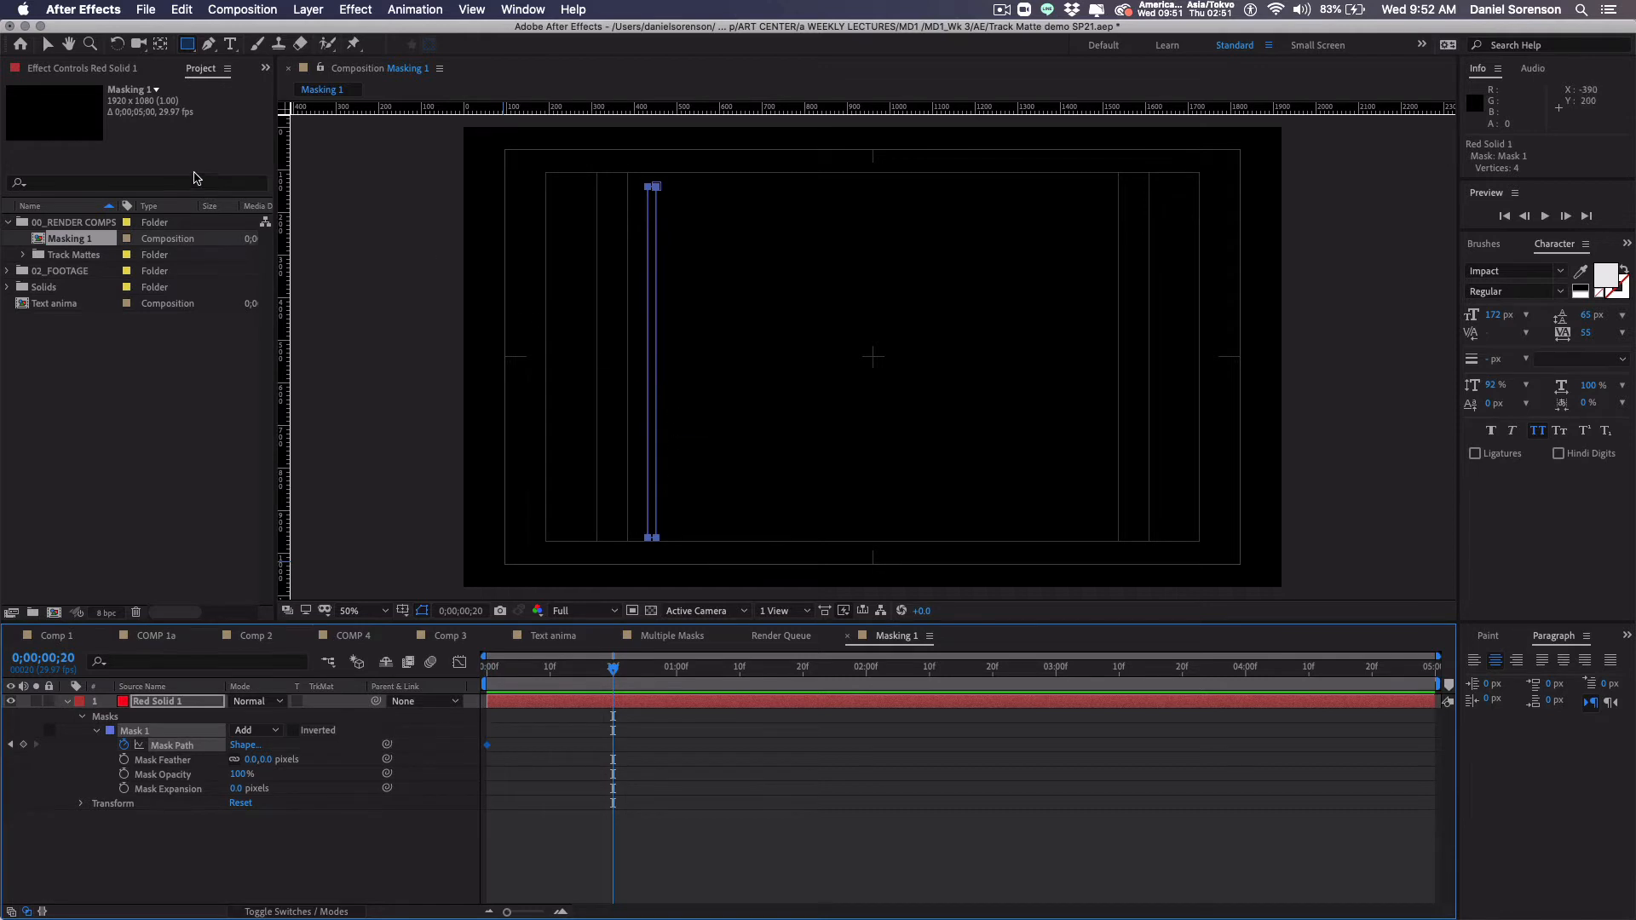
key("v")
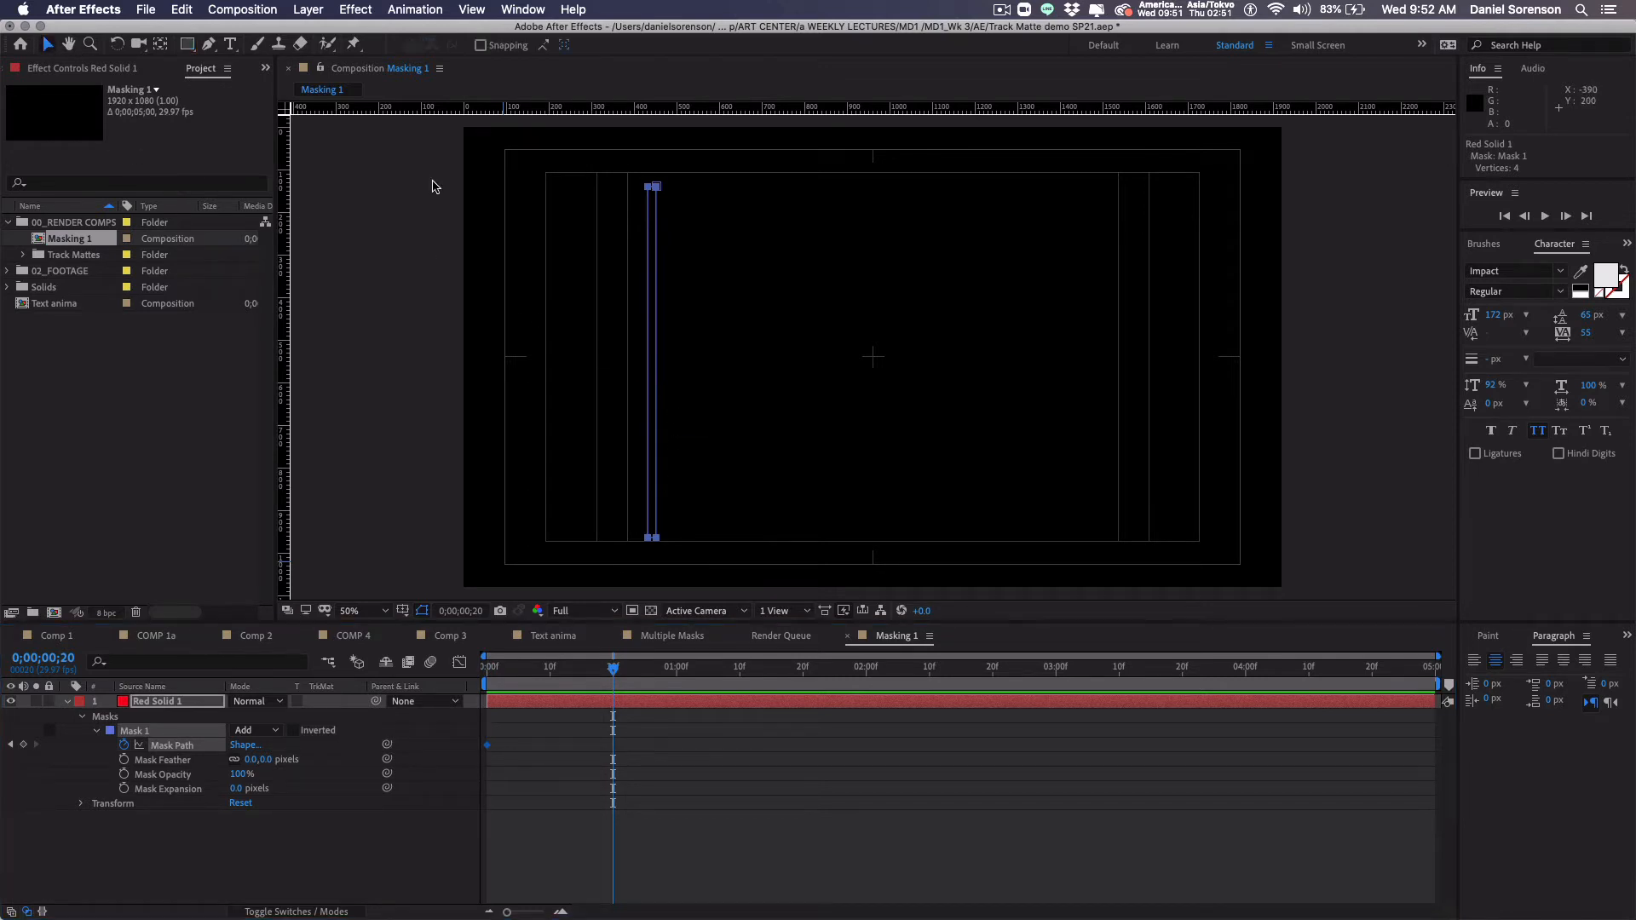
left_click(651, 362)
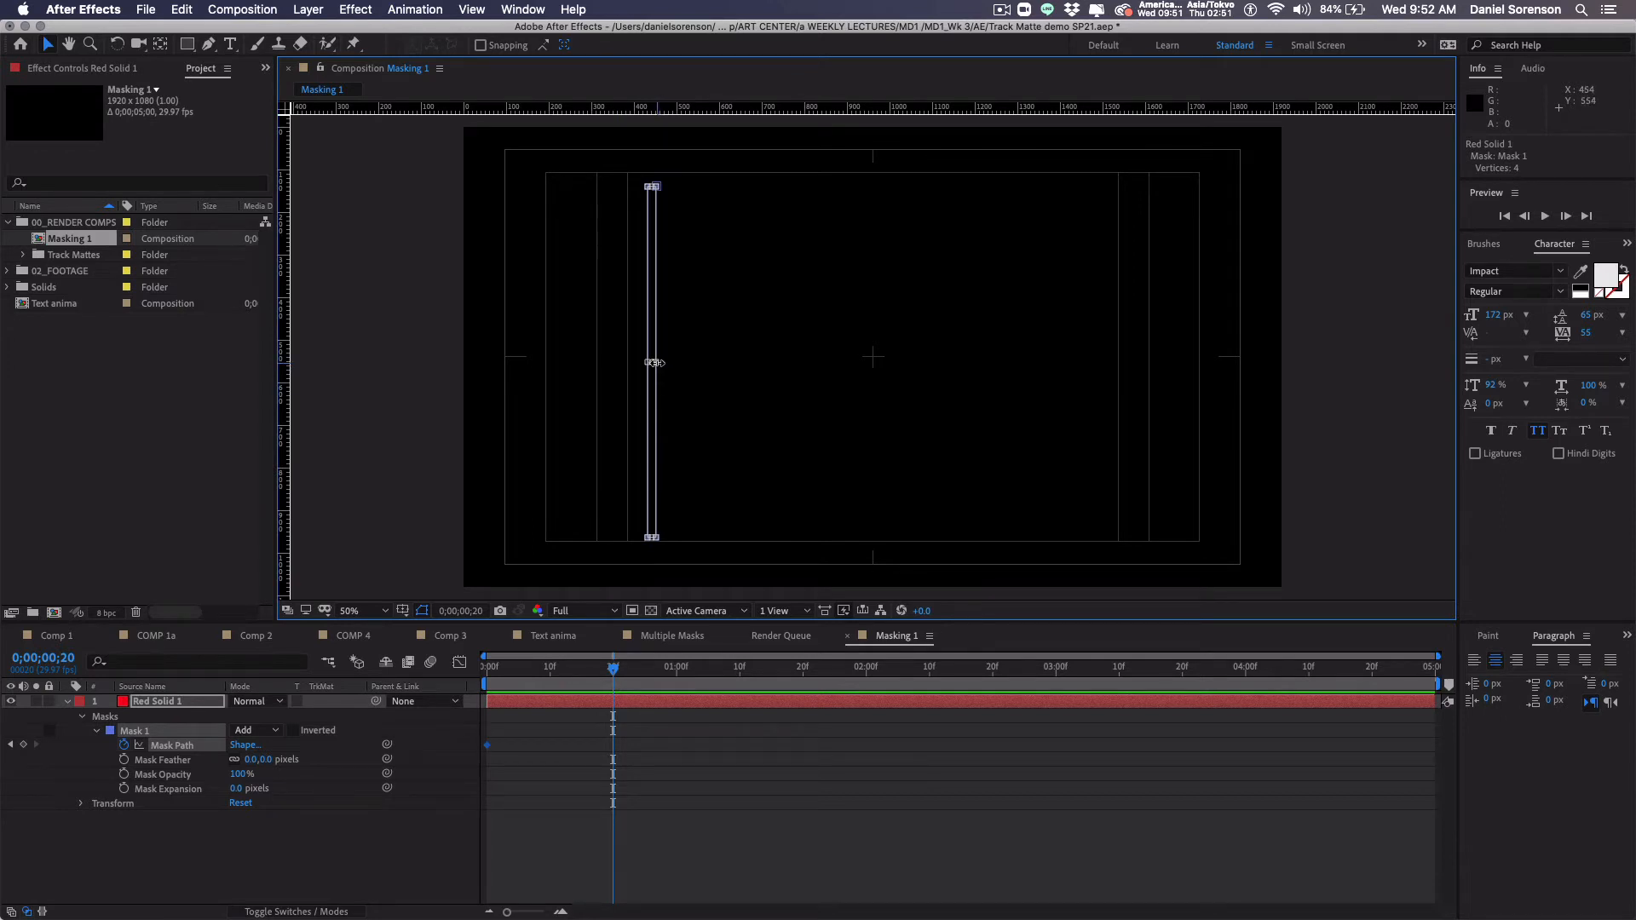
left_click_drag(656, 363, 1112, 384)
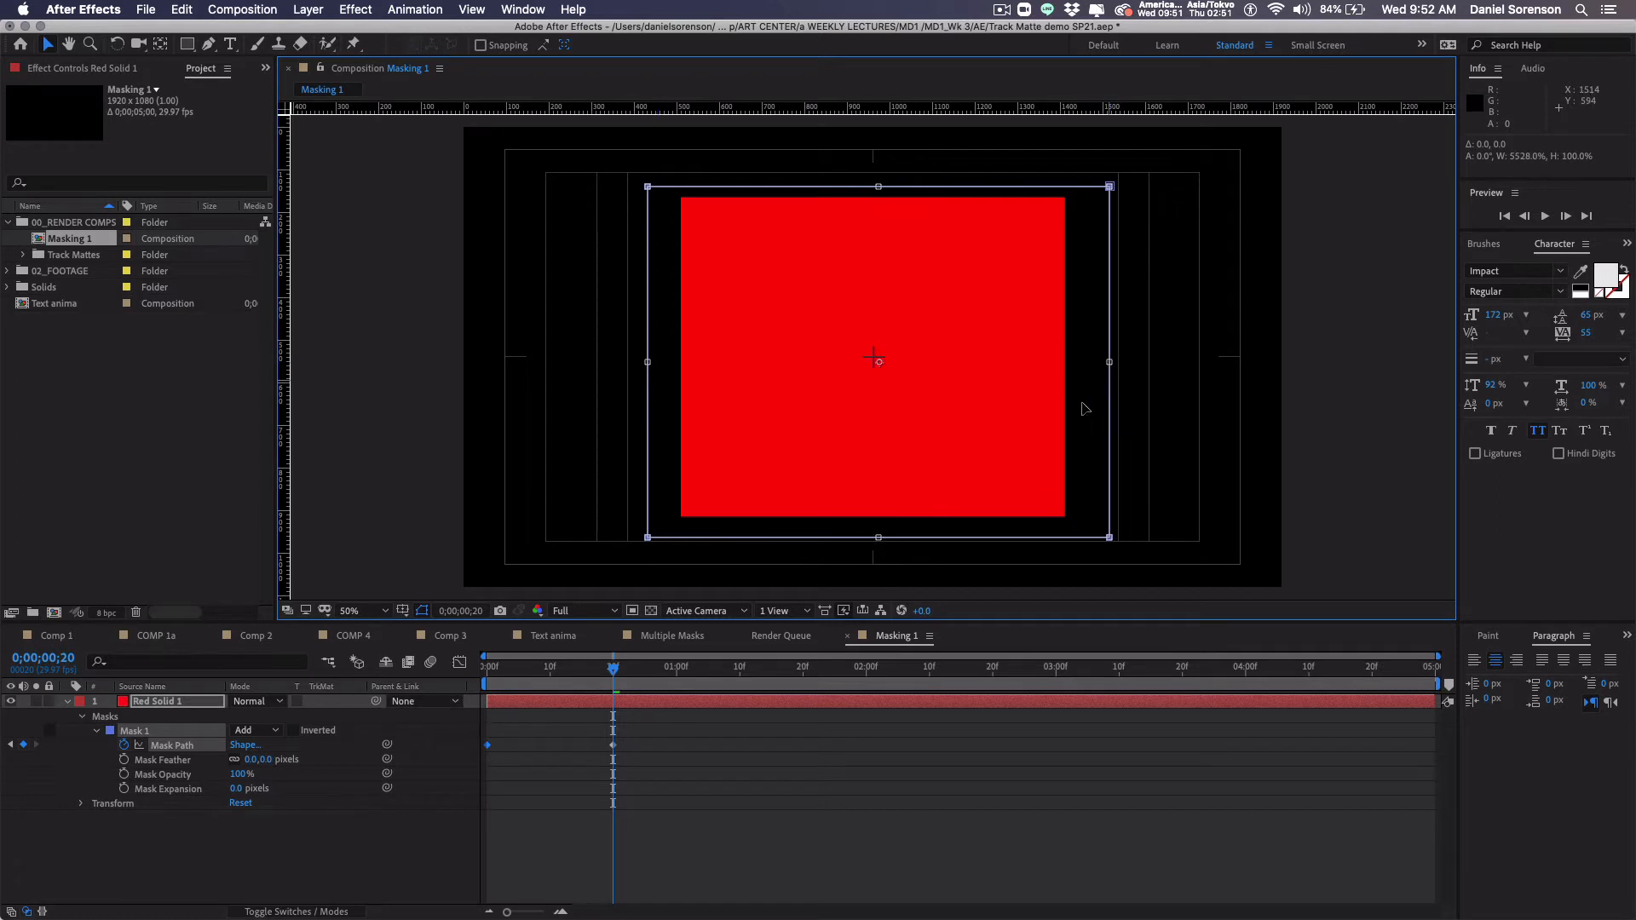
left_click(546, 843)
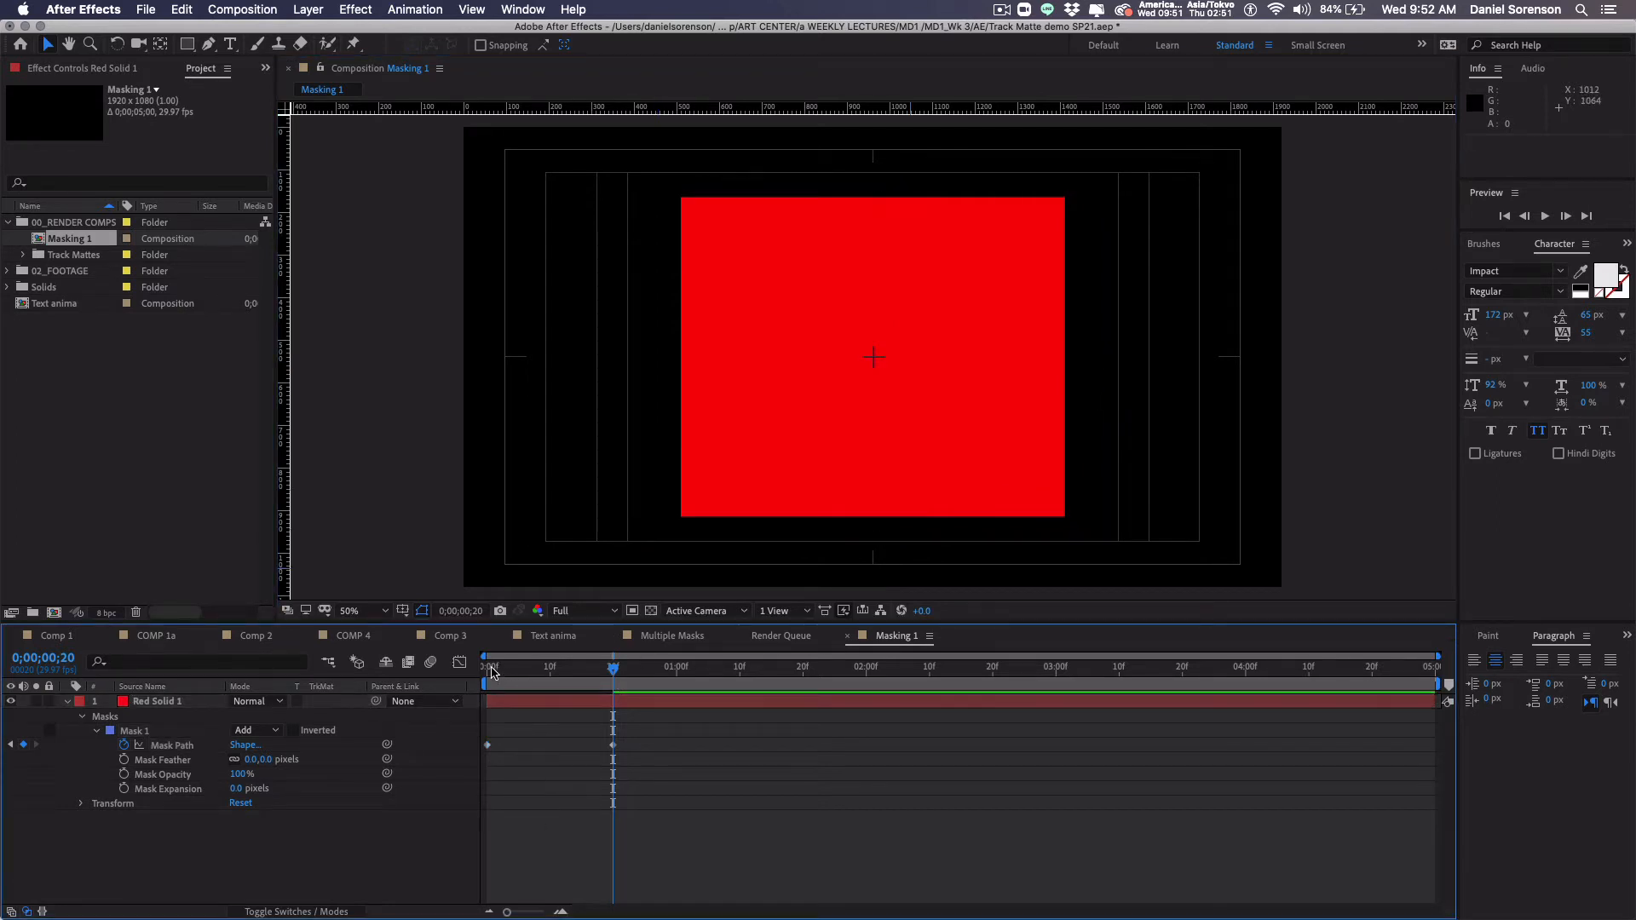
Step: Scrub through the Mask 1 reveal and extend the end of the work area to 0;00;02;27
mouse_move(492, 673)
left_mouse_down()
mouse_move(608, 675)
mouse_move(502, 675)
left_mouse_up()
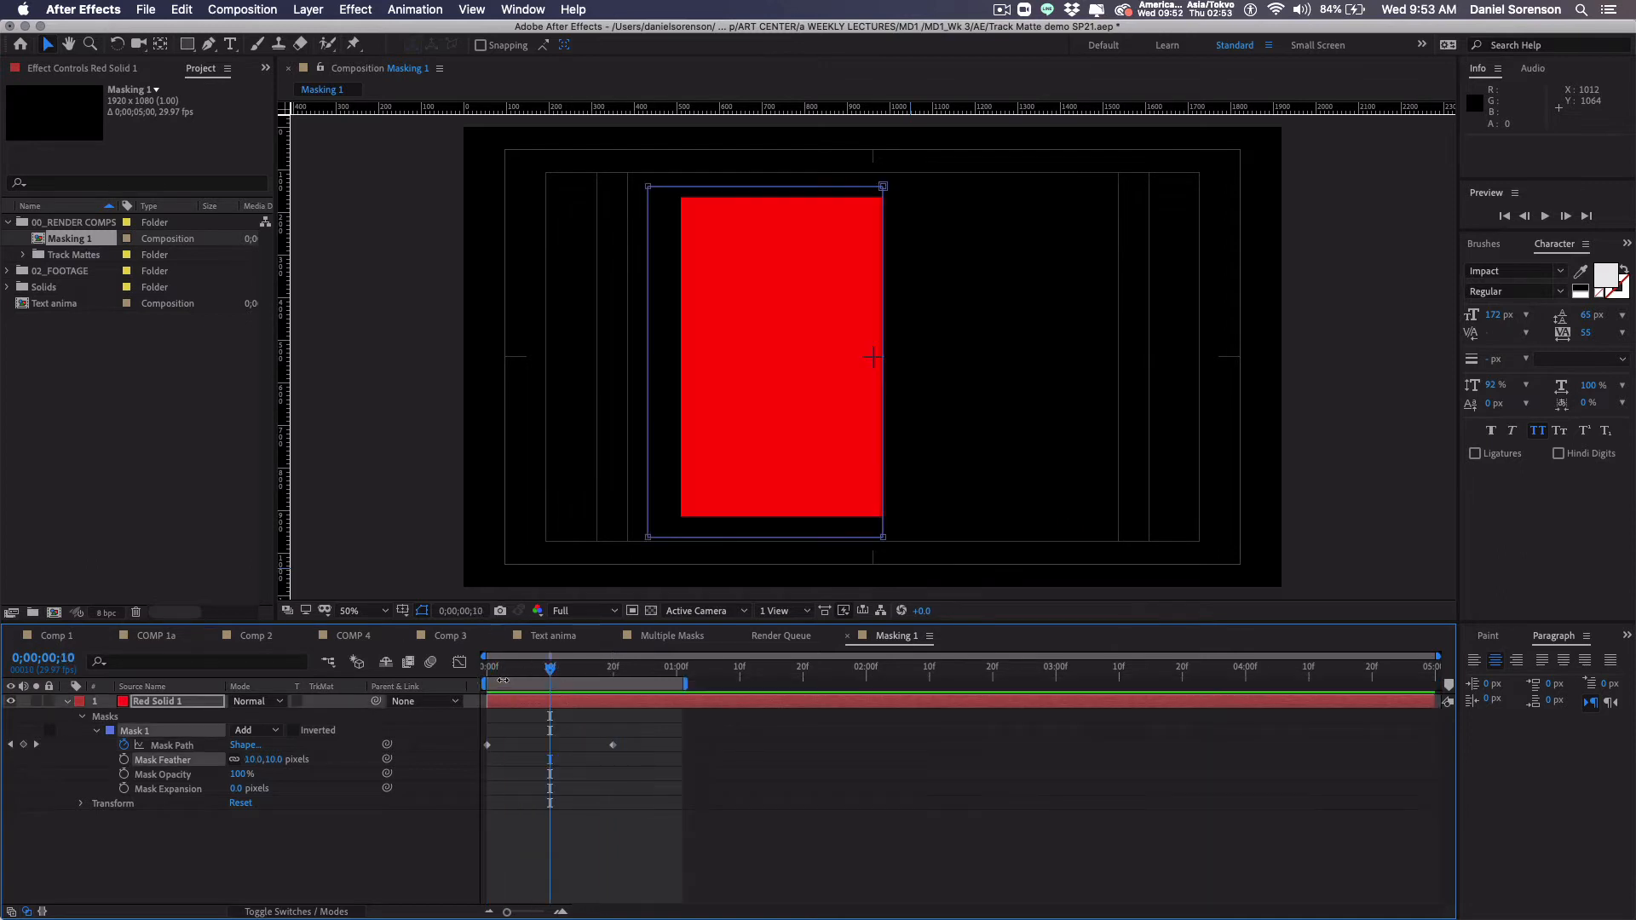
left_click(494, 674)
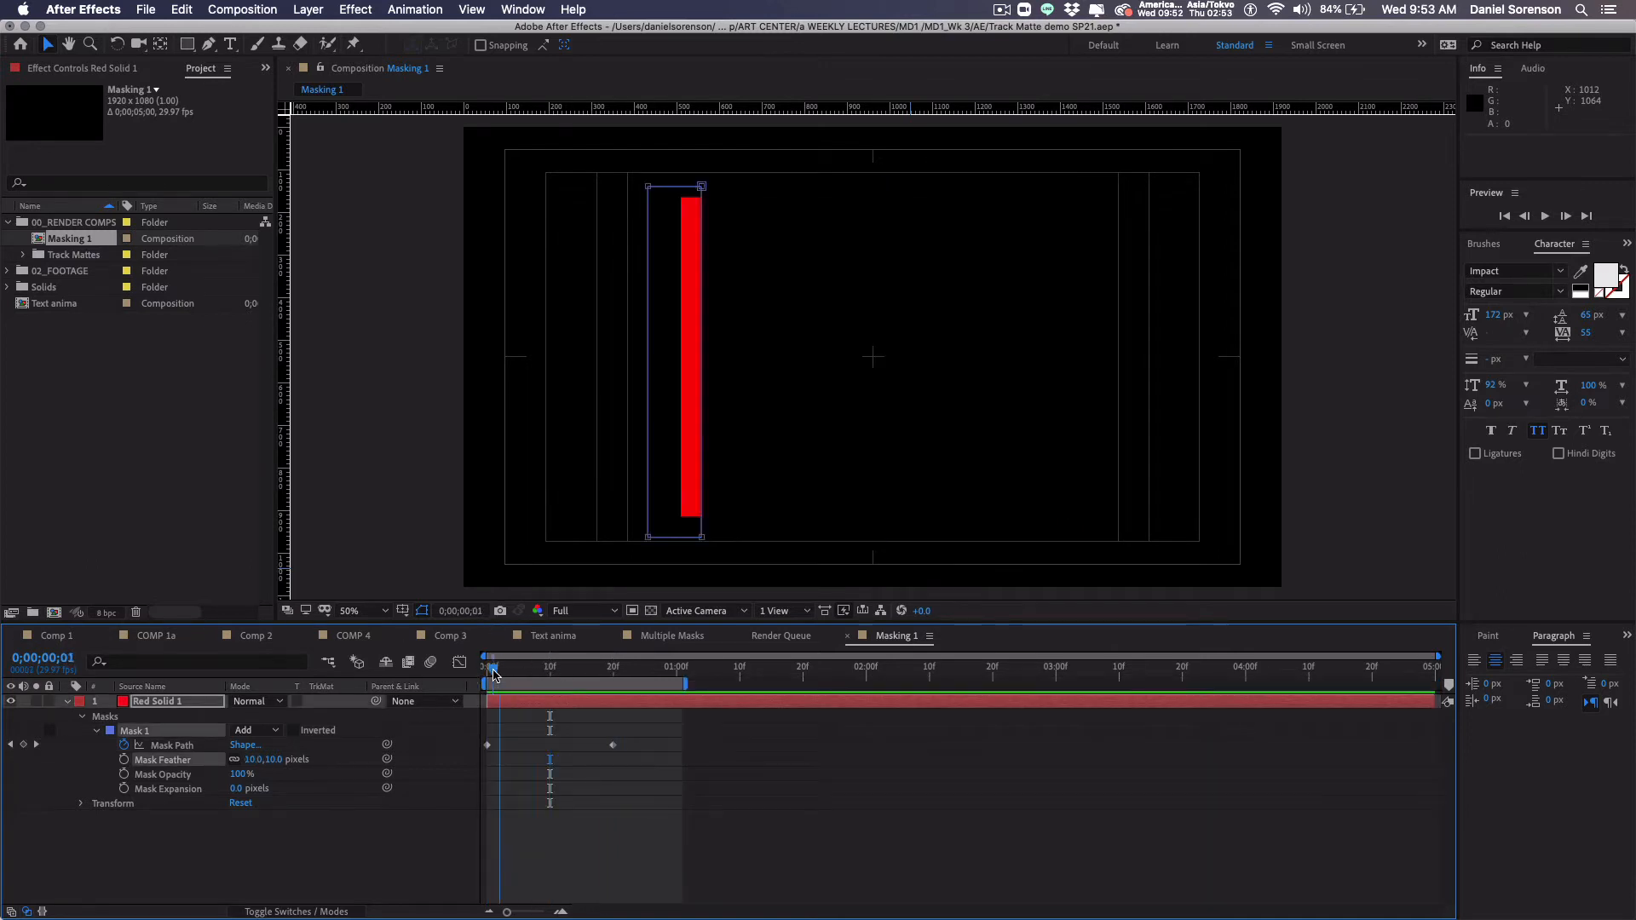
left_click_drag(494, 675, 613, 748)
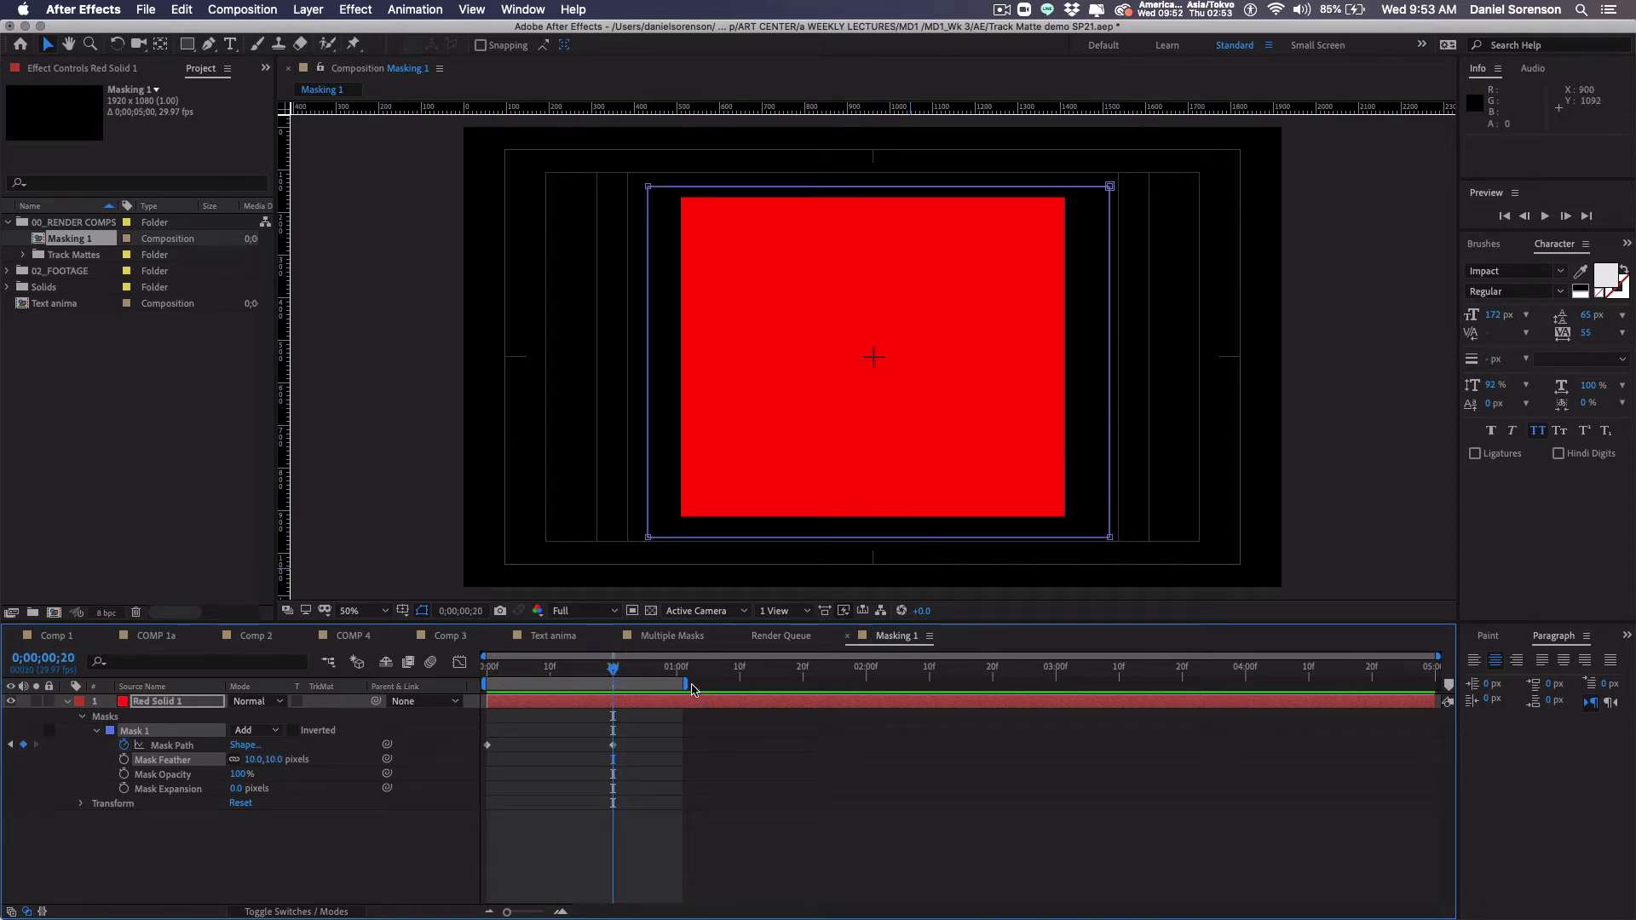
left_click_drag(686, 686, 1045, 685)
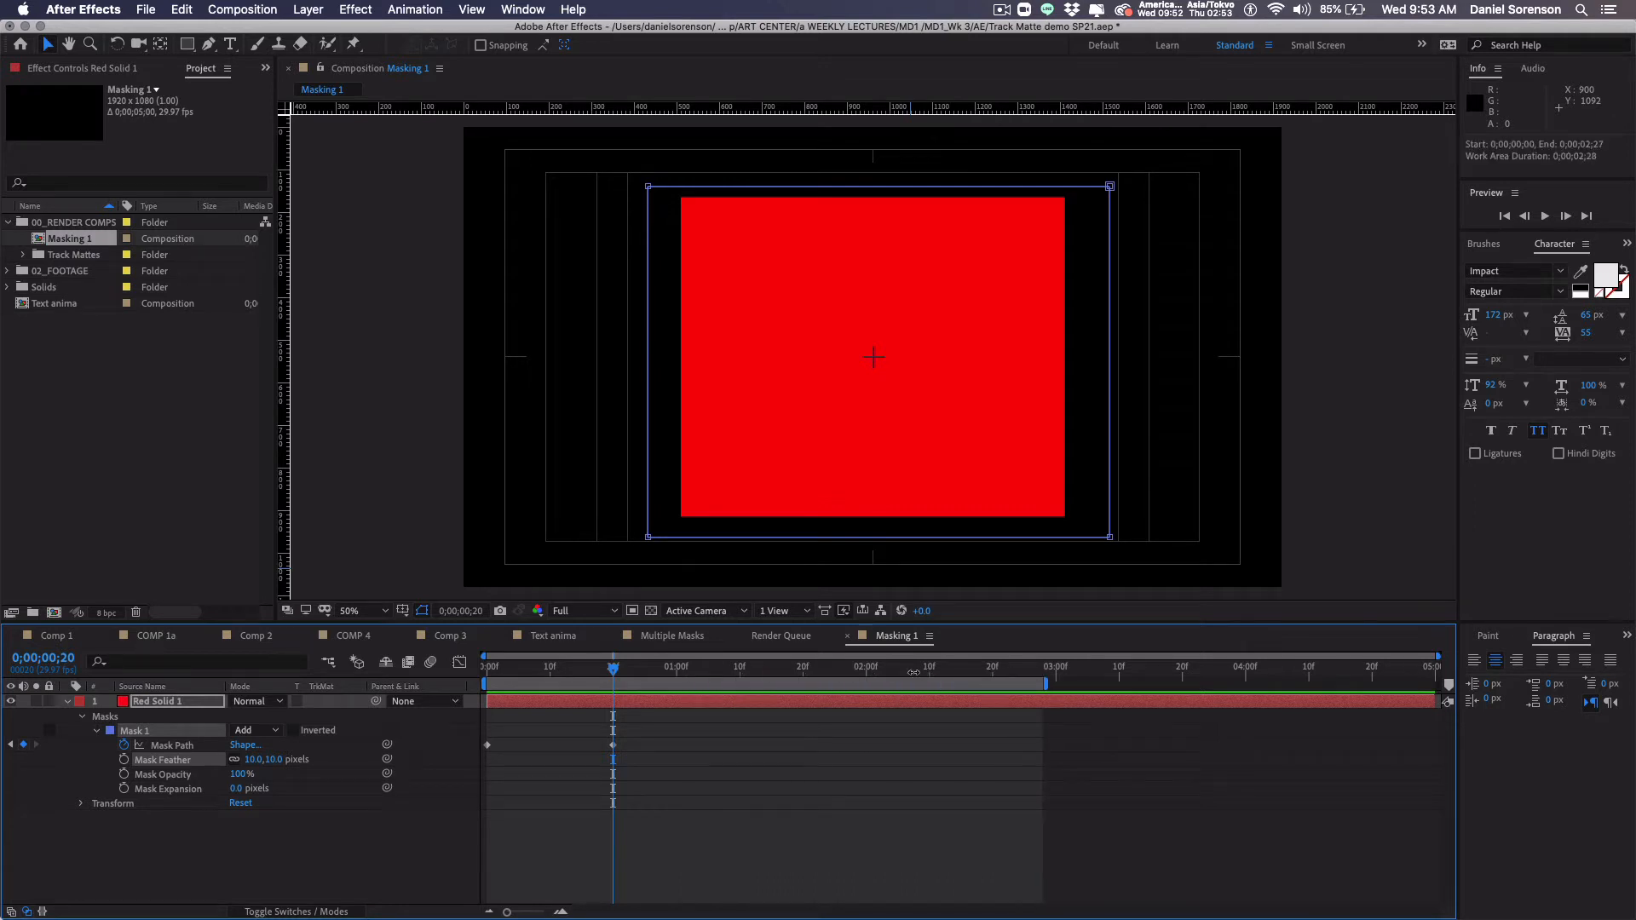
Step: Draw a second rectangular mask about 35 x 328 px right of the solid and keyframe its Mask Path at 0;00;00;20
left_click(188, 43)
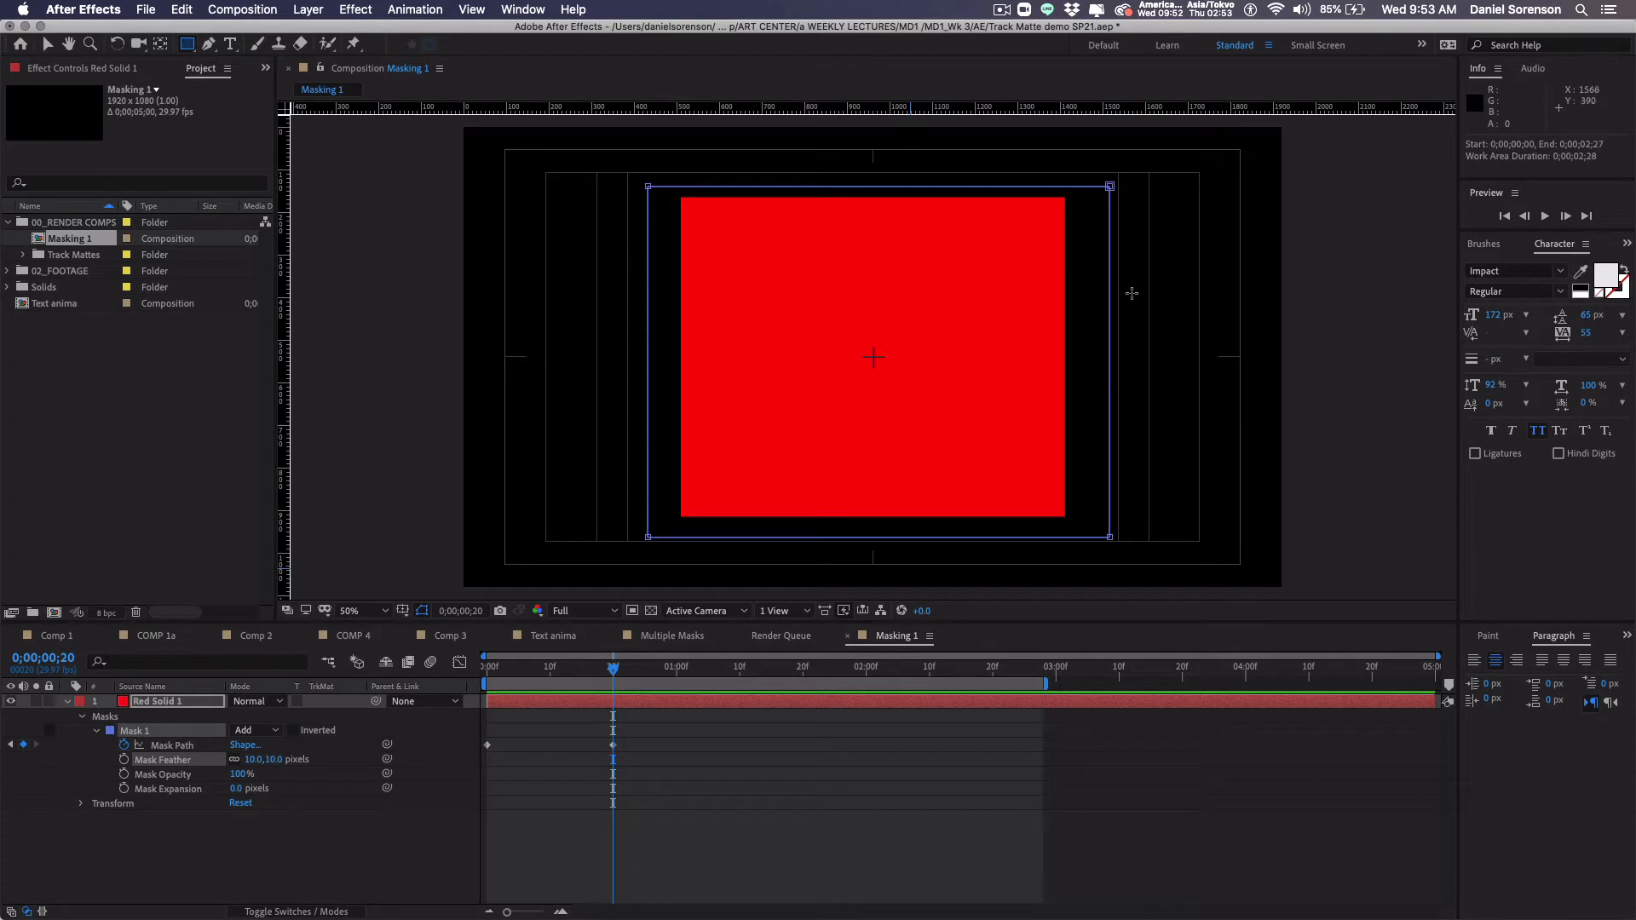
left_click_drag(1132, 293, 1145, 433)
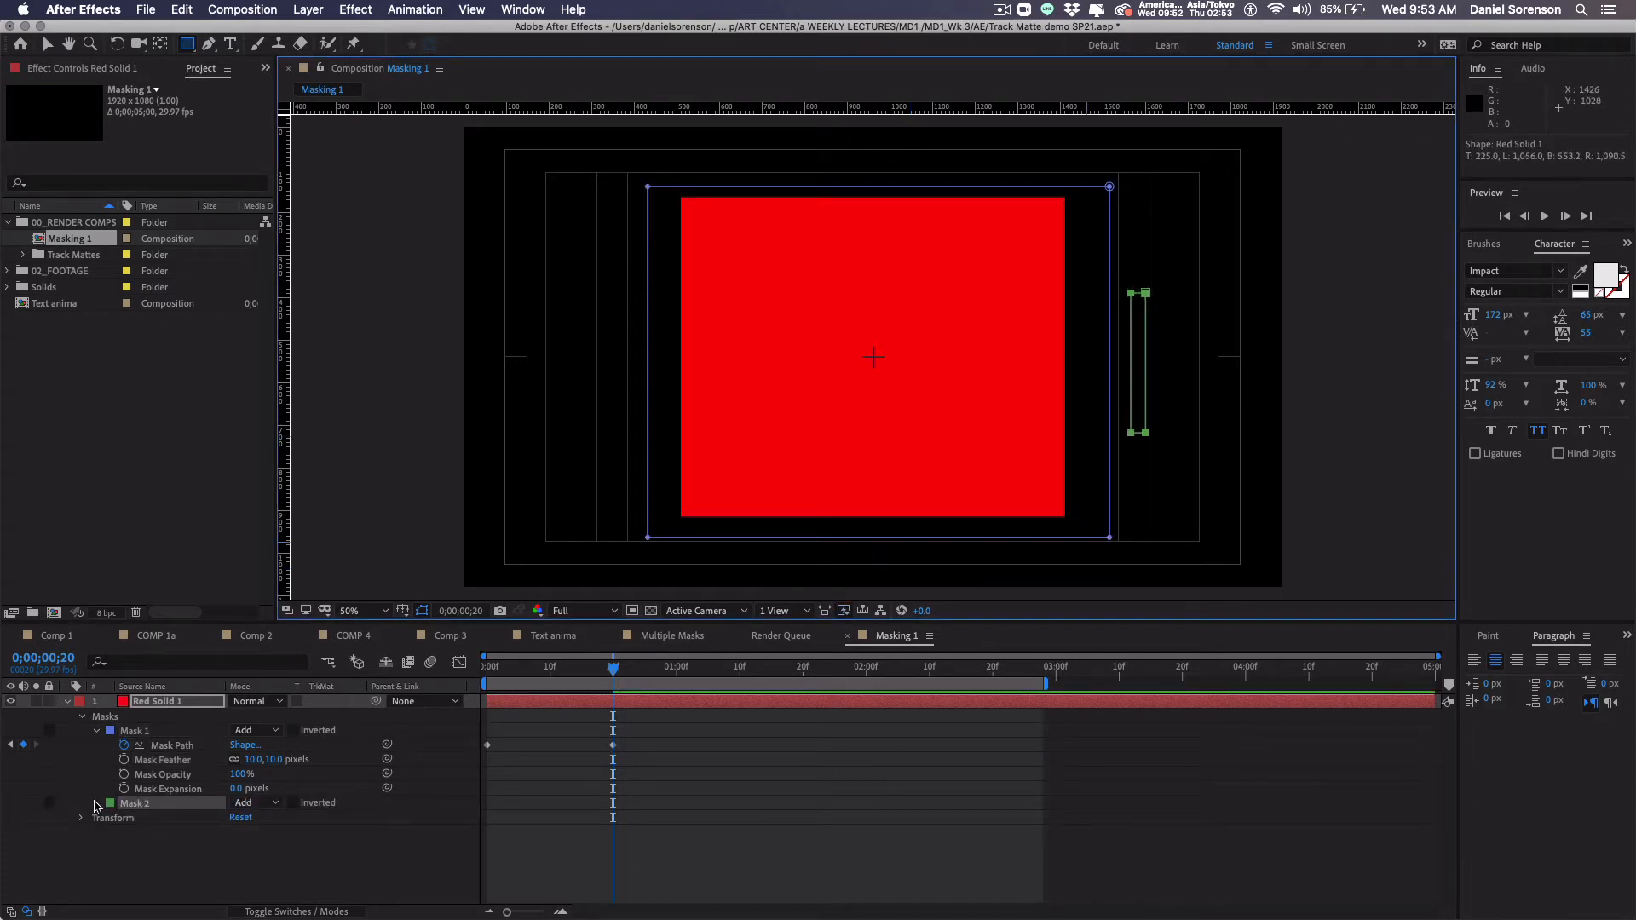
left_click(96, 802)
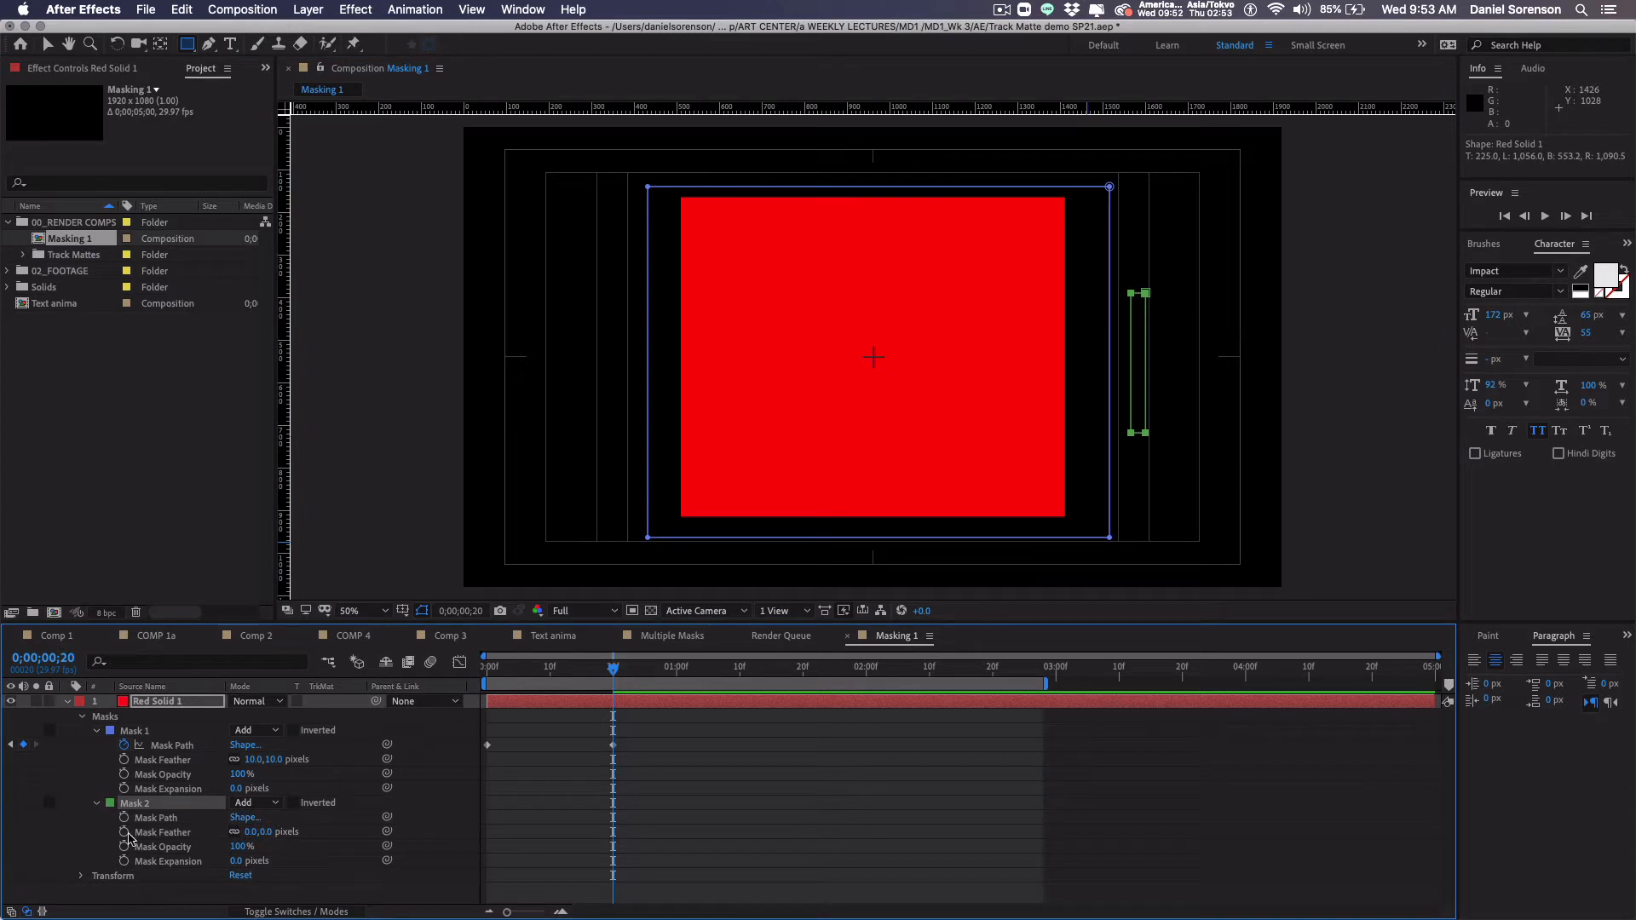
left_click(124, 818)
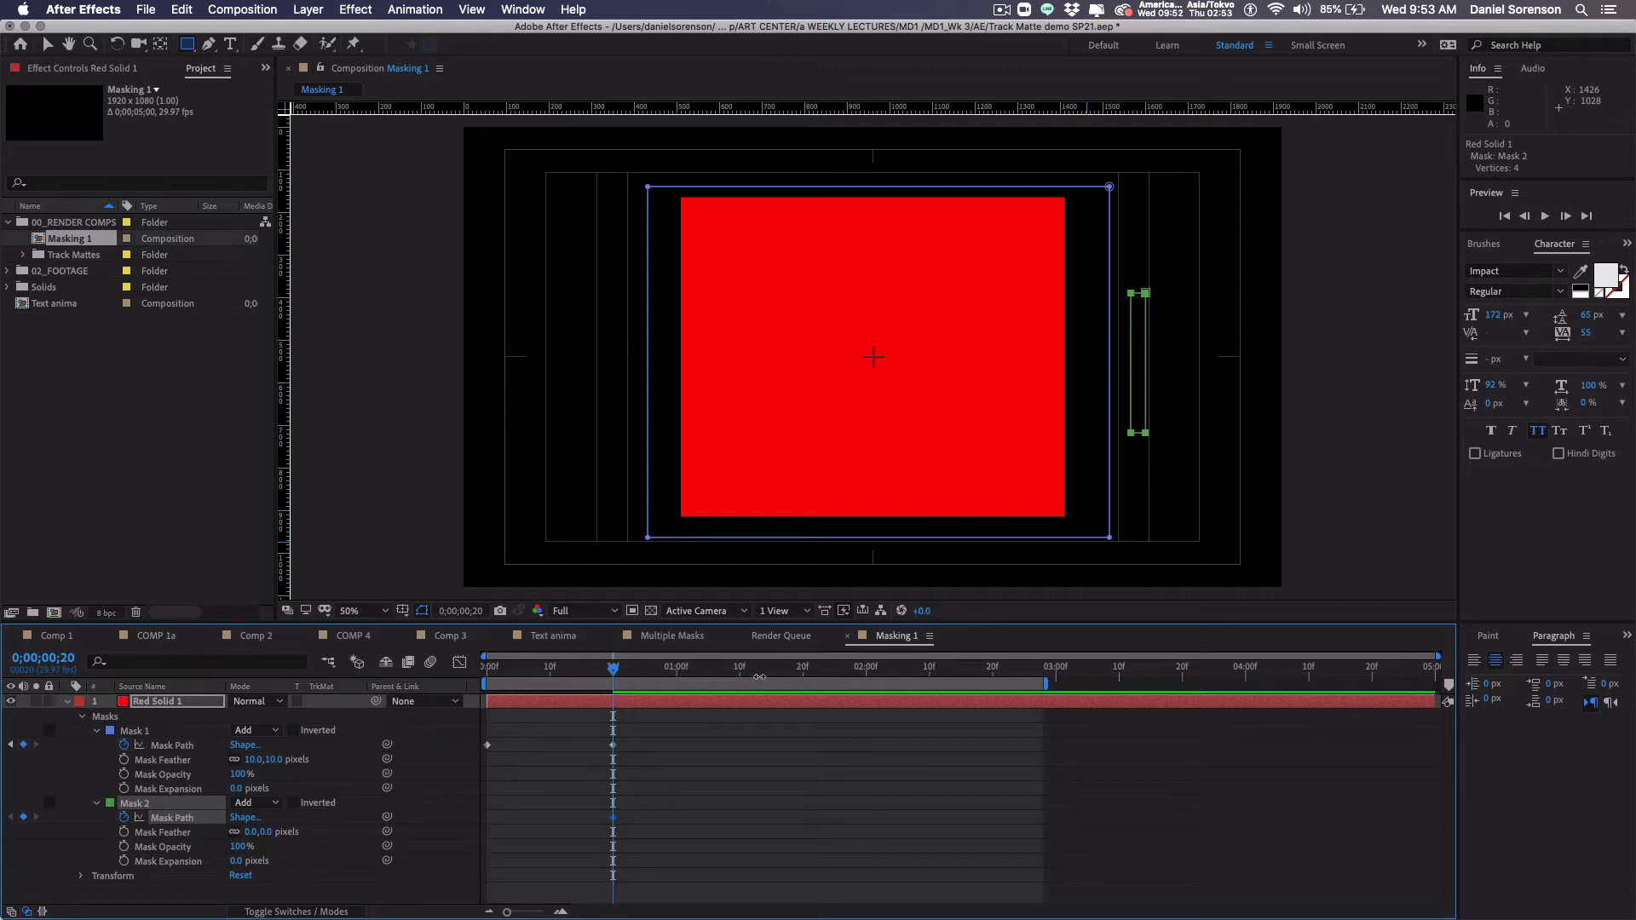
Step: At 0;00;01;10, stretch Mask 2's left edge across the red solid to beyond its left side
left_click(739, 671)
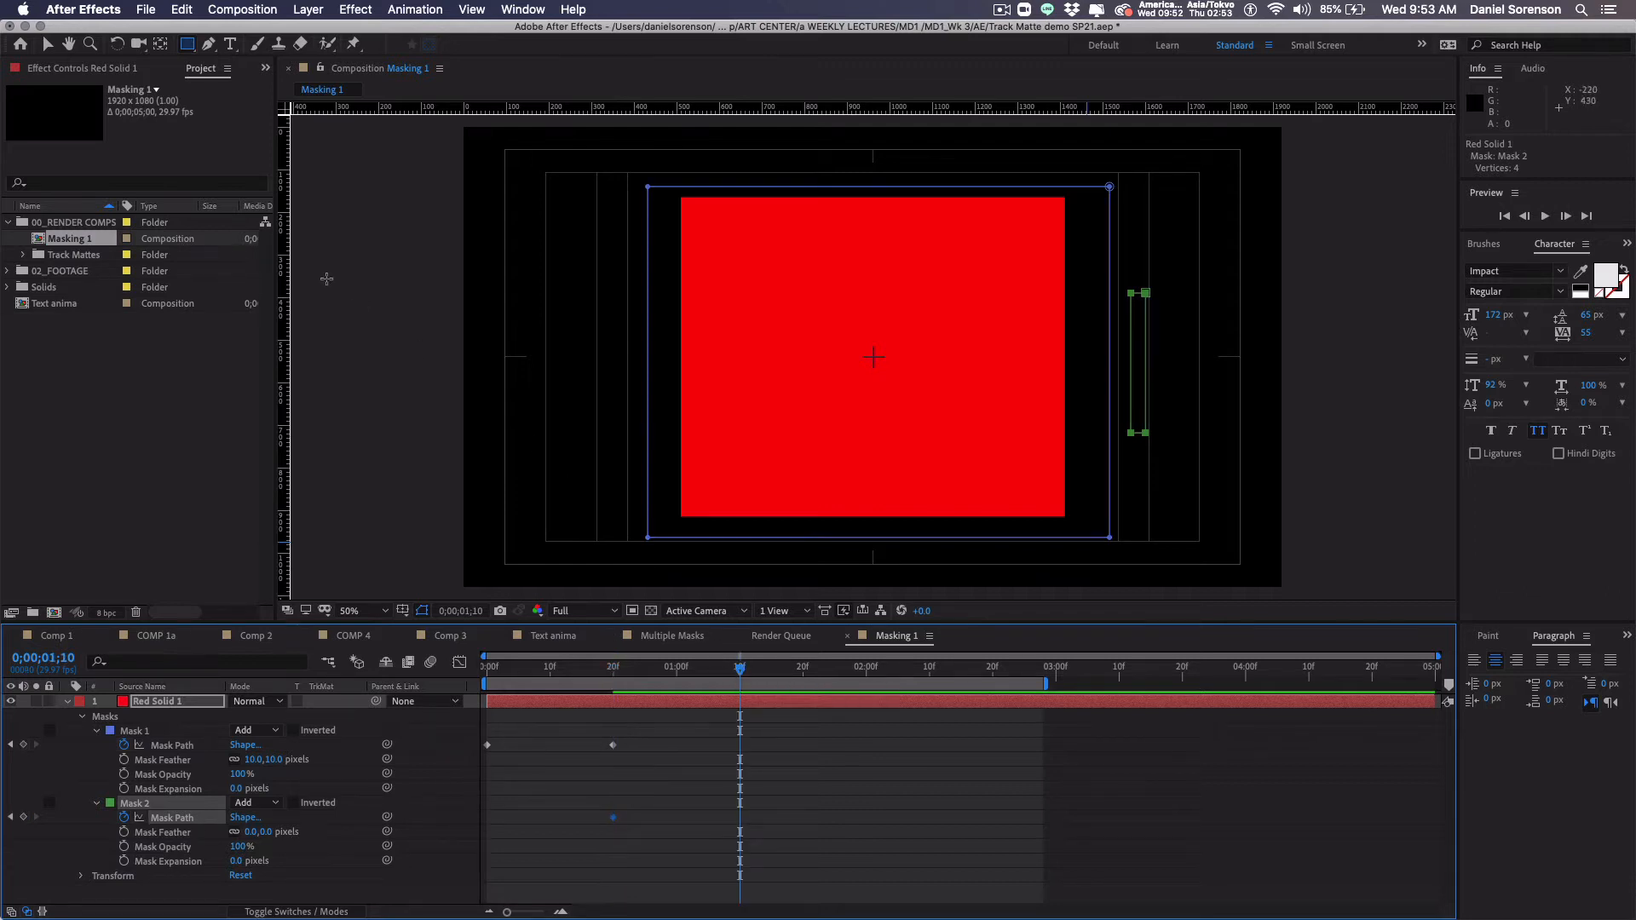
left_click(45, 45)
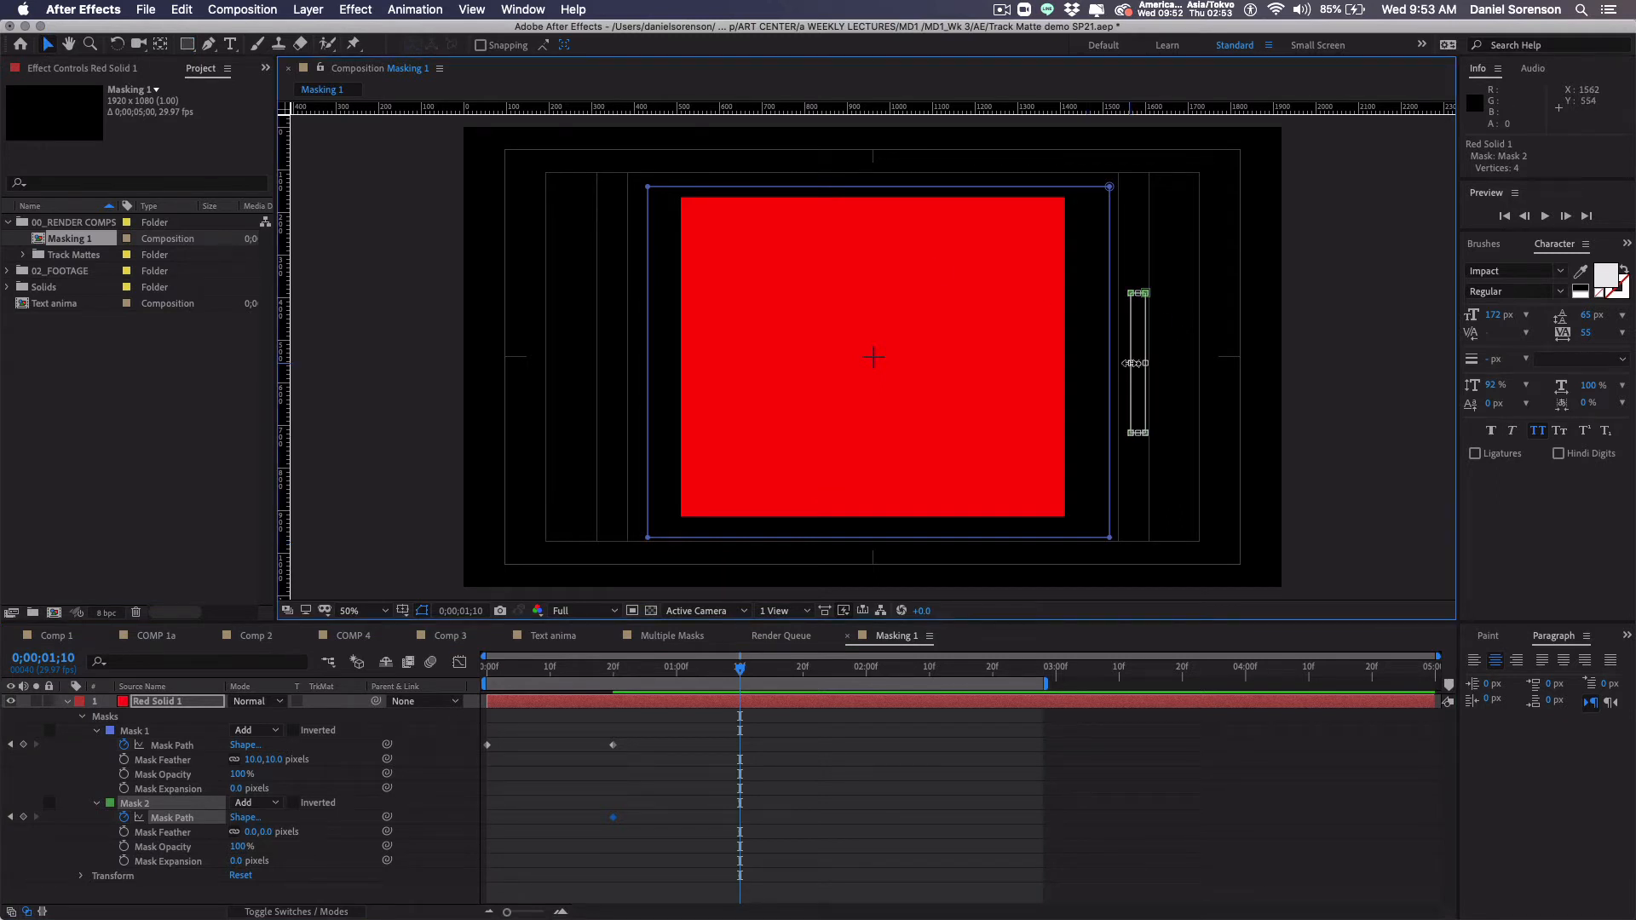
double_click(1131, 366)
left_click_drag(1131, 363, 621, 366)
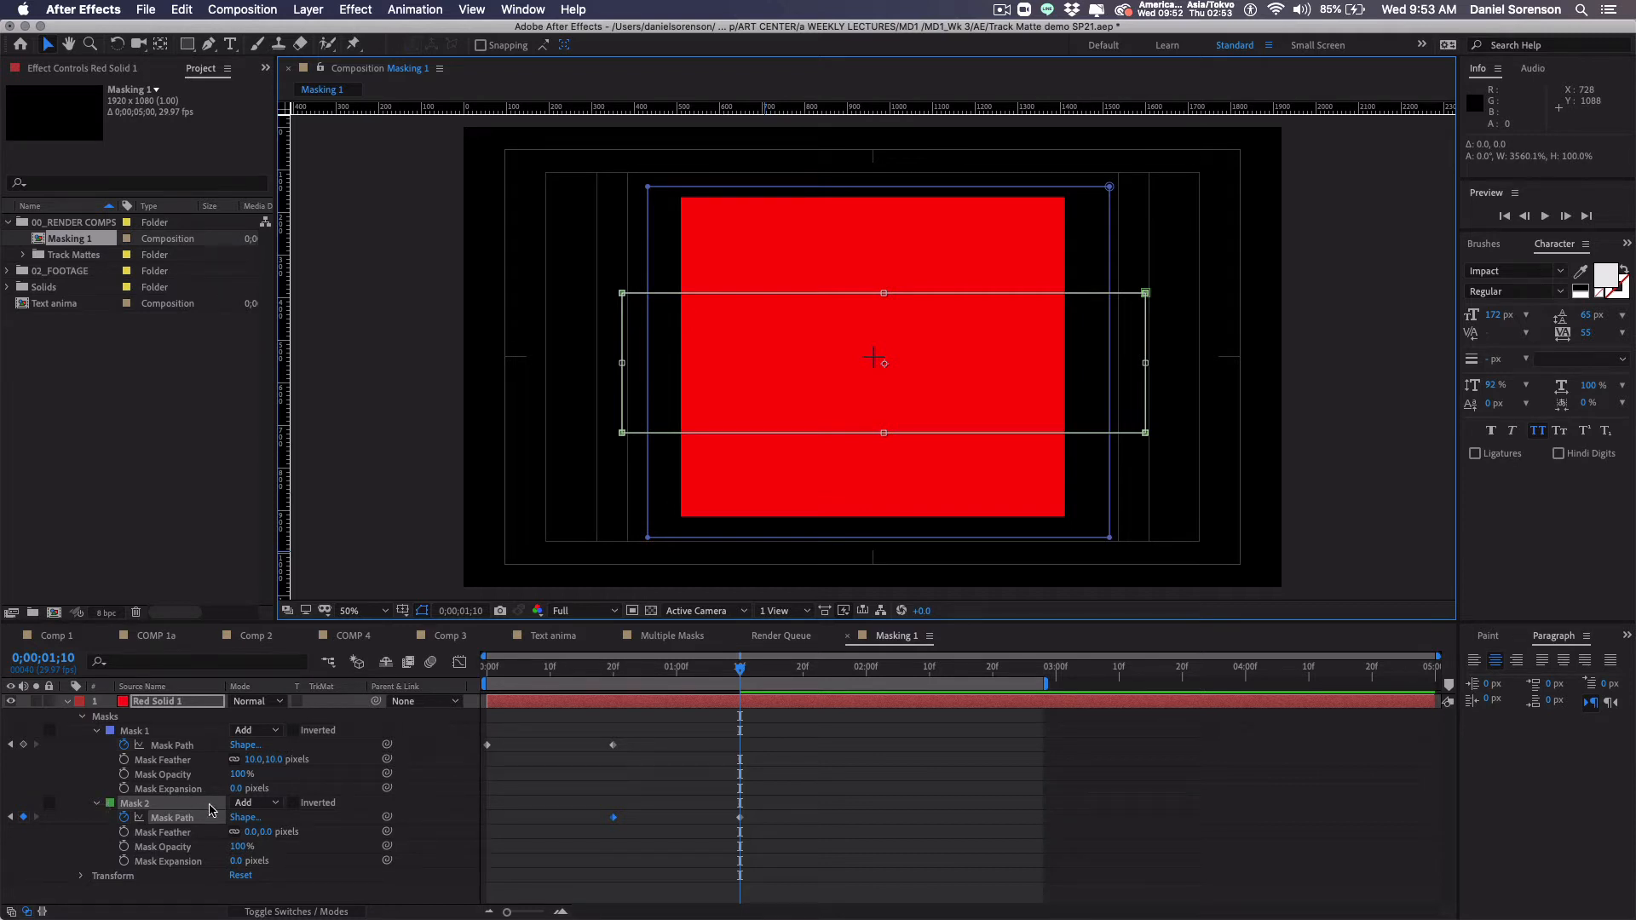
Step: Set Mask 2's mode to Subtract
left_click(276, 804)
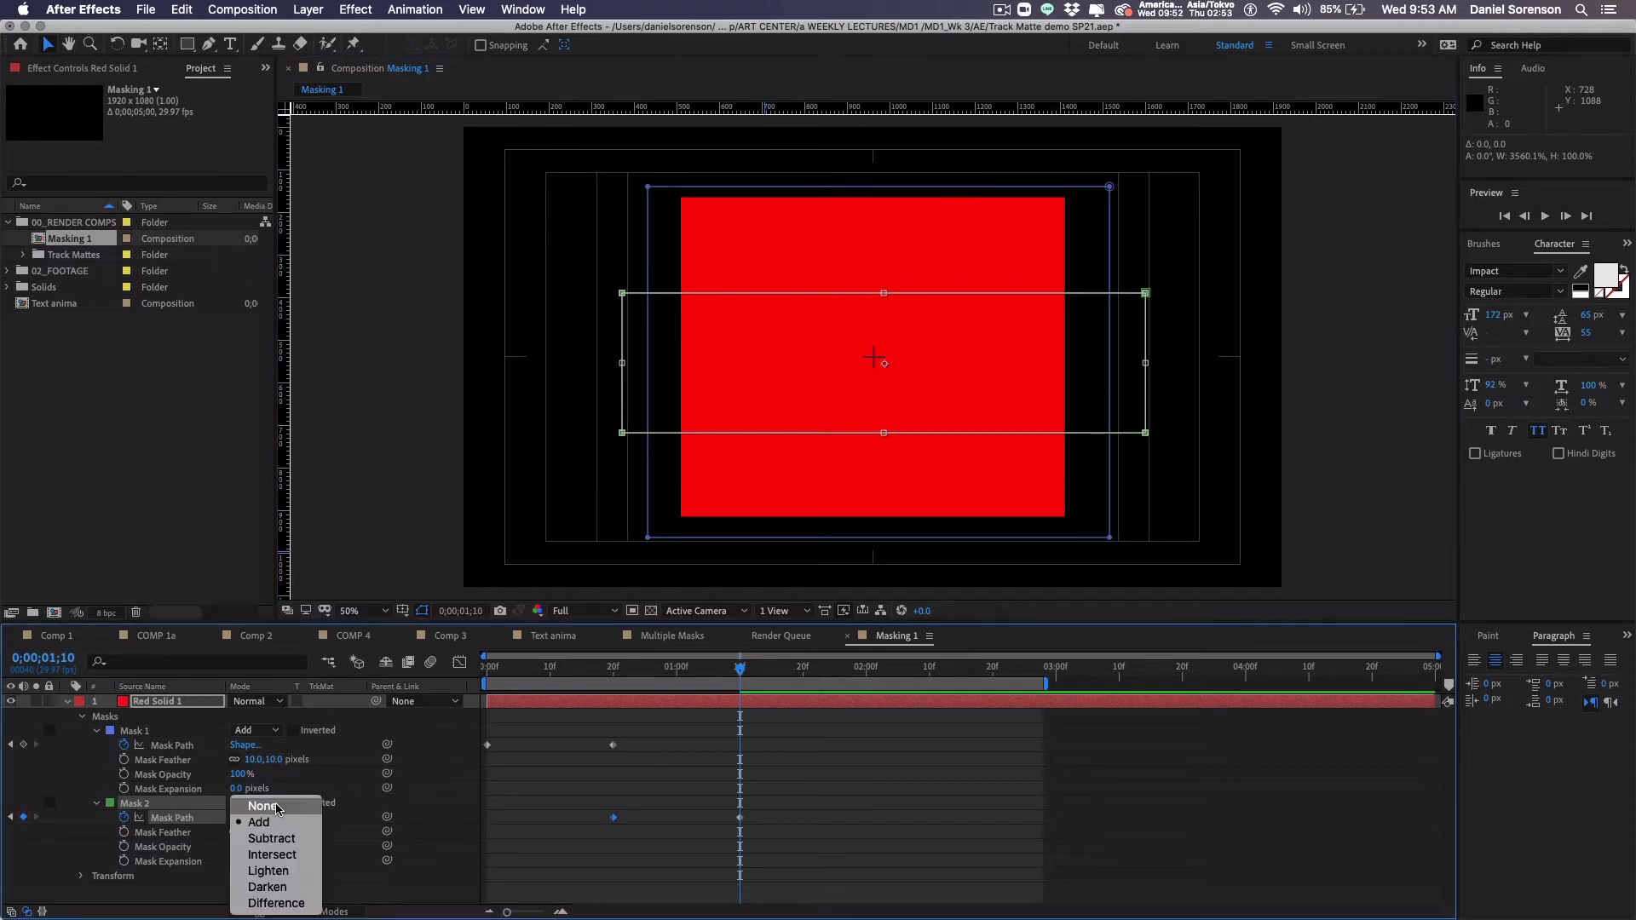
left_click(271, 839)
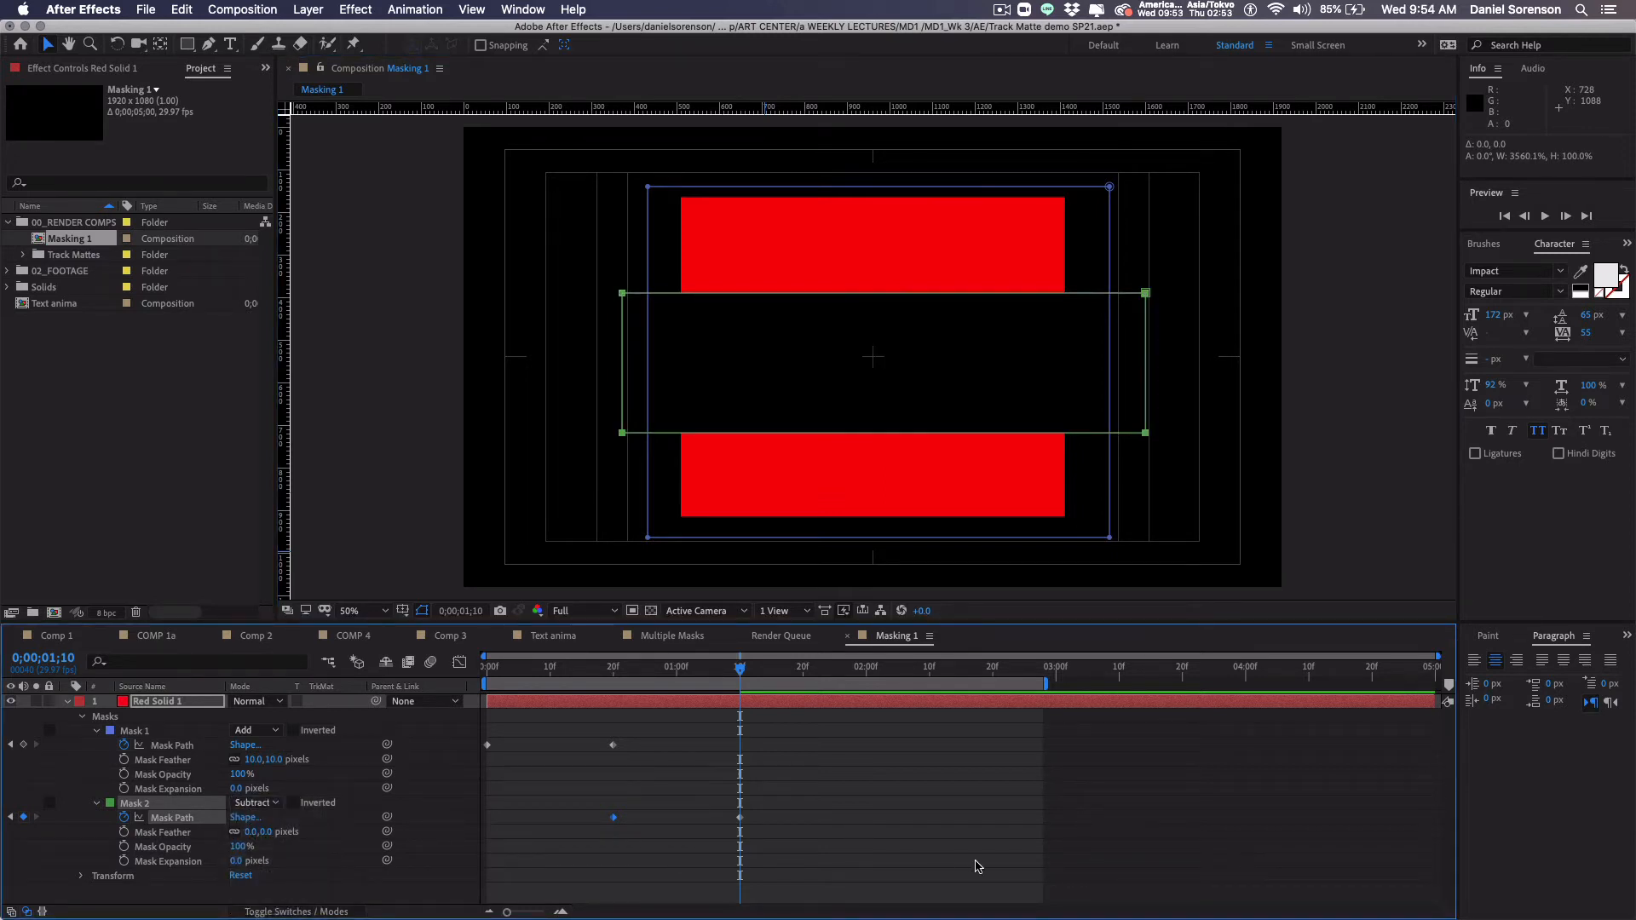
Step: Scrub through both mask animations from 0;00;00;00 to 0;00;01;11 and show the composition's transparency grid
left_click(495, 674)
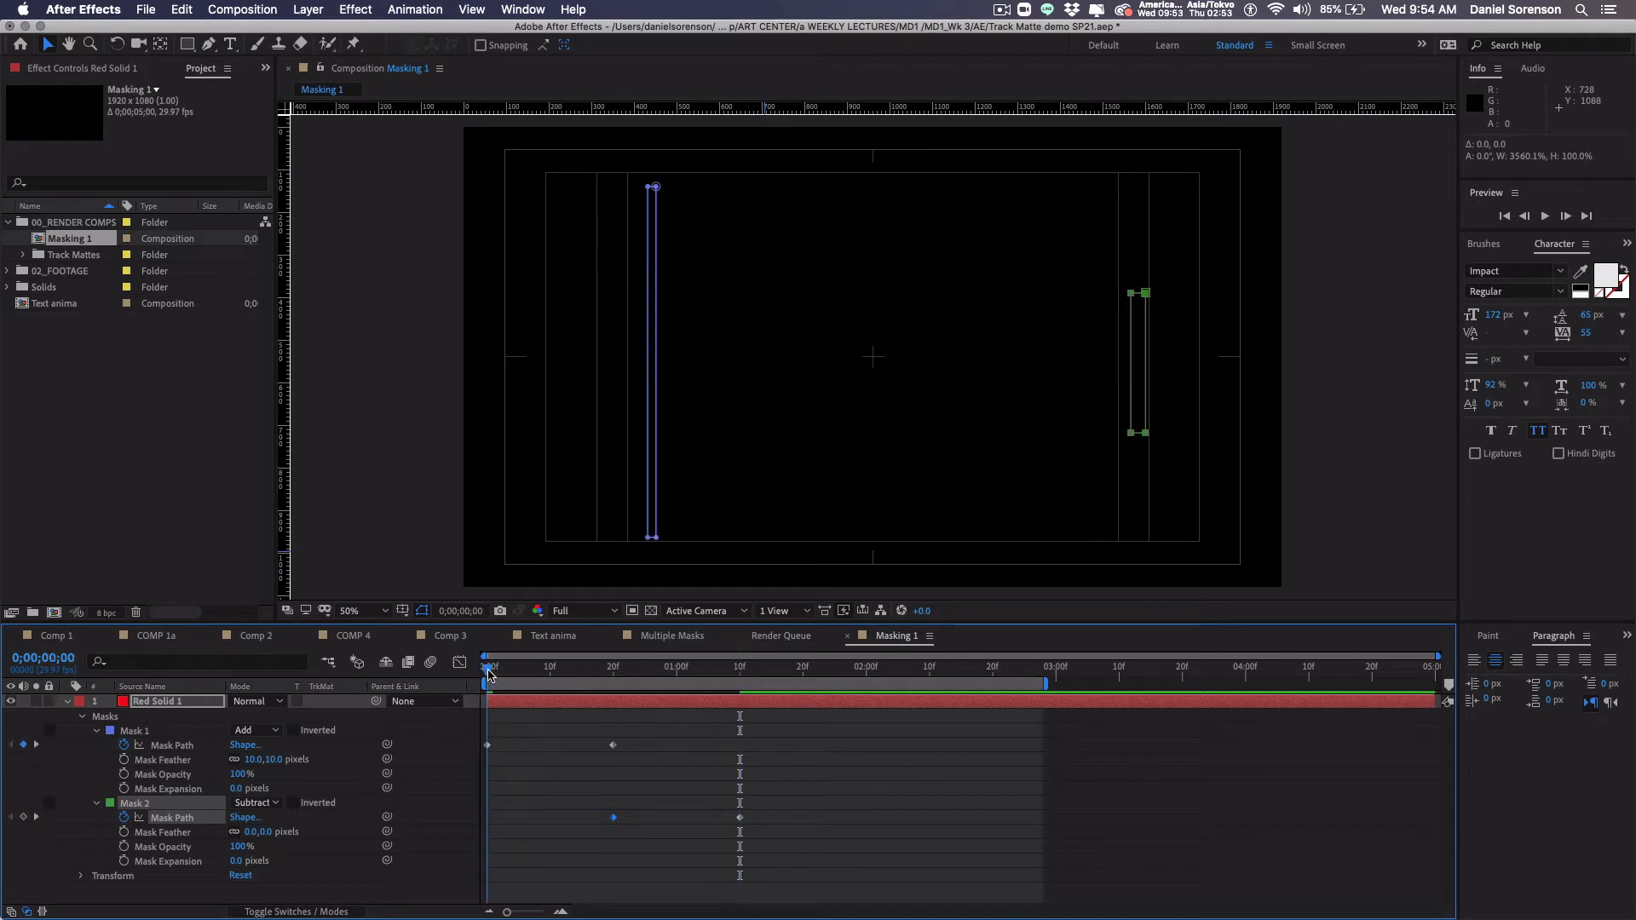
left_click_drag(495, 674, 748, 692)
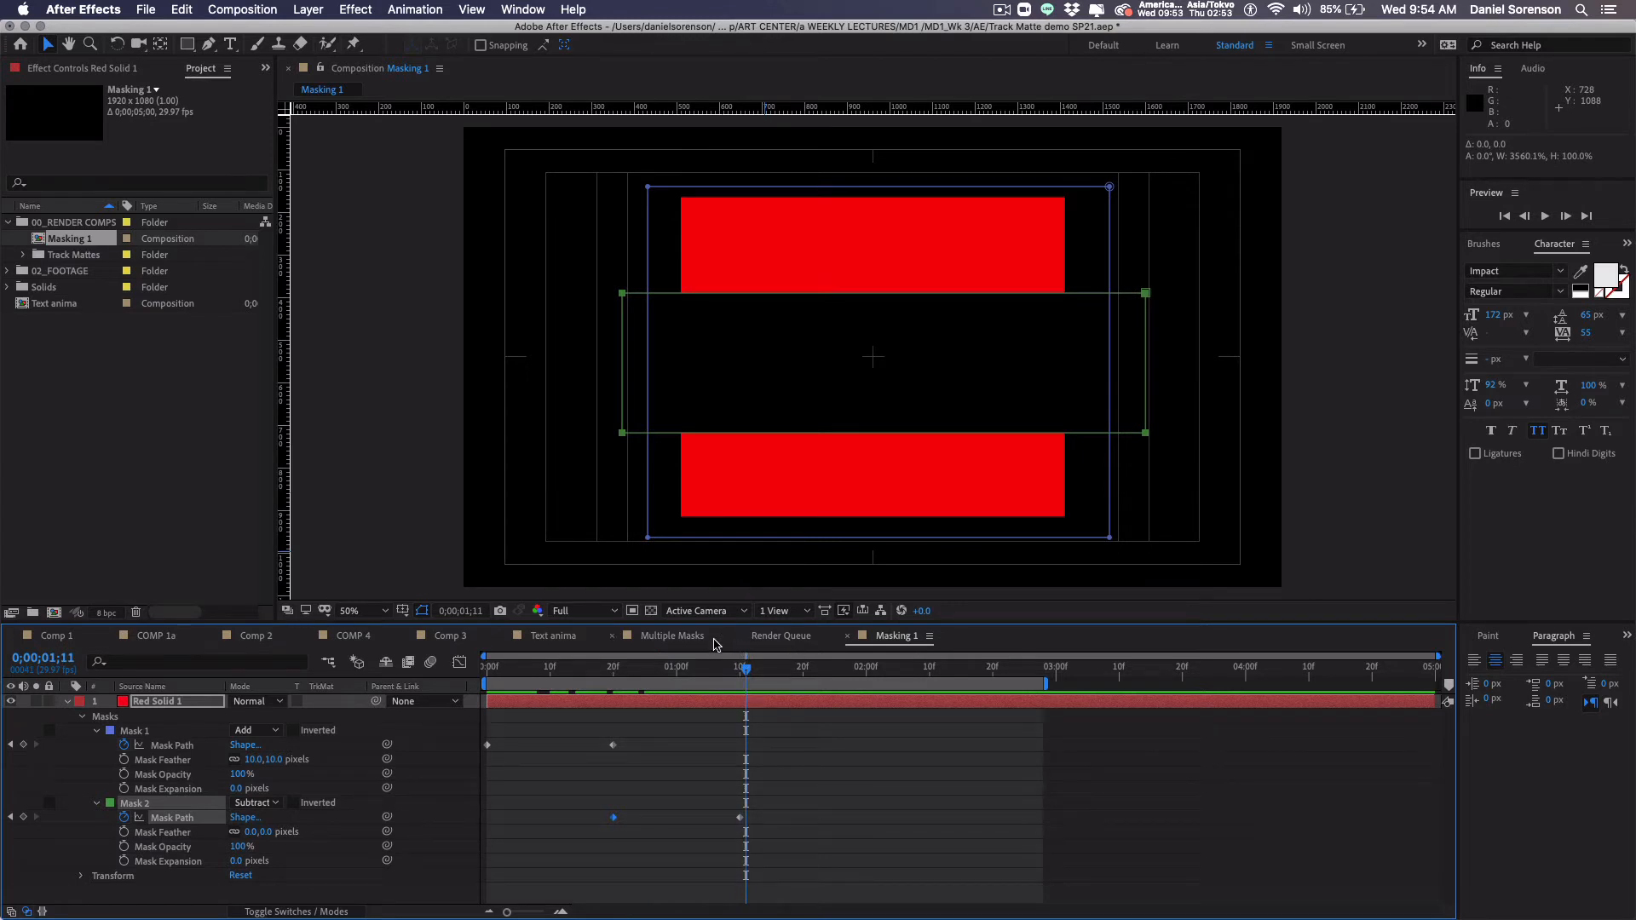
left_click(652, 612)
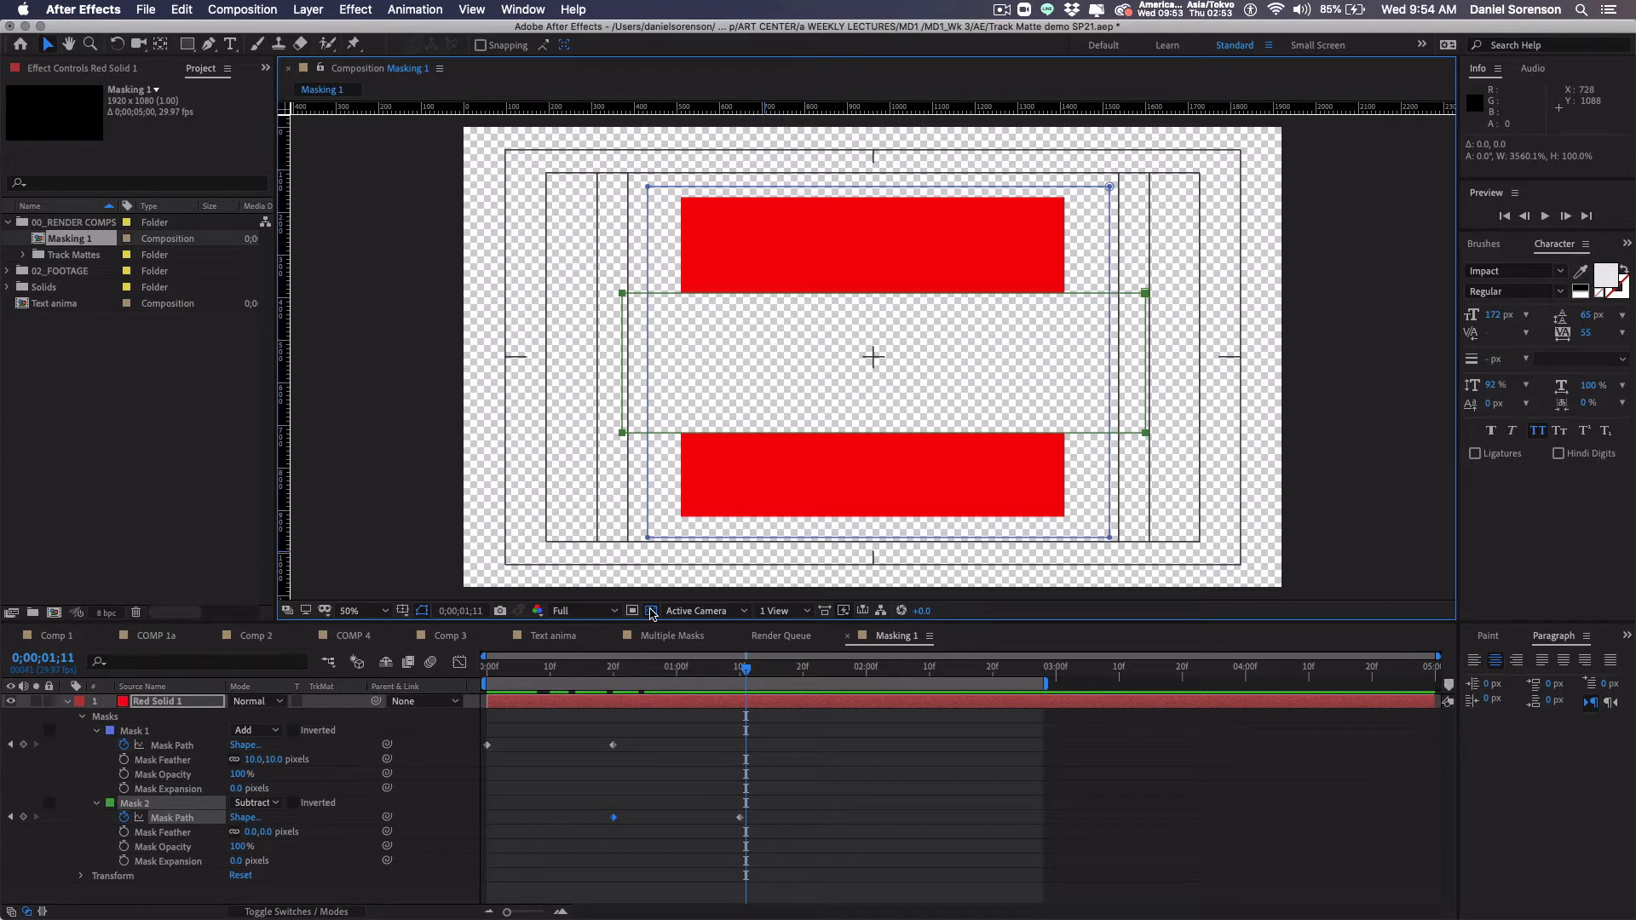
Step: Hide the composition's transparency grid and scrub through the mask animations from the start to 0;00;01;16
left_click(652, 612)
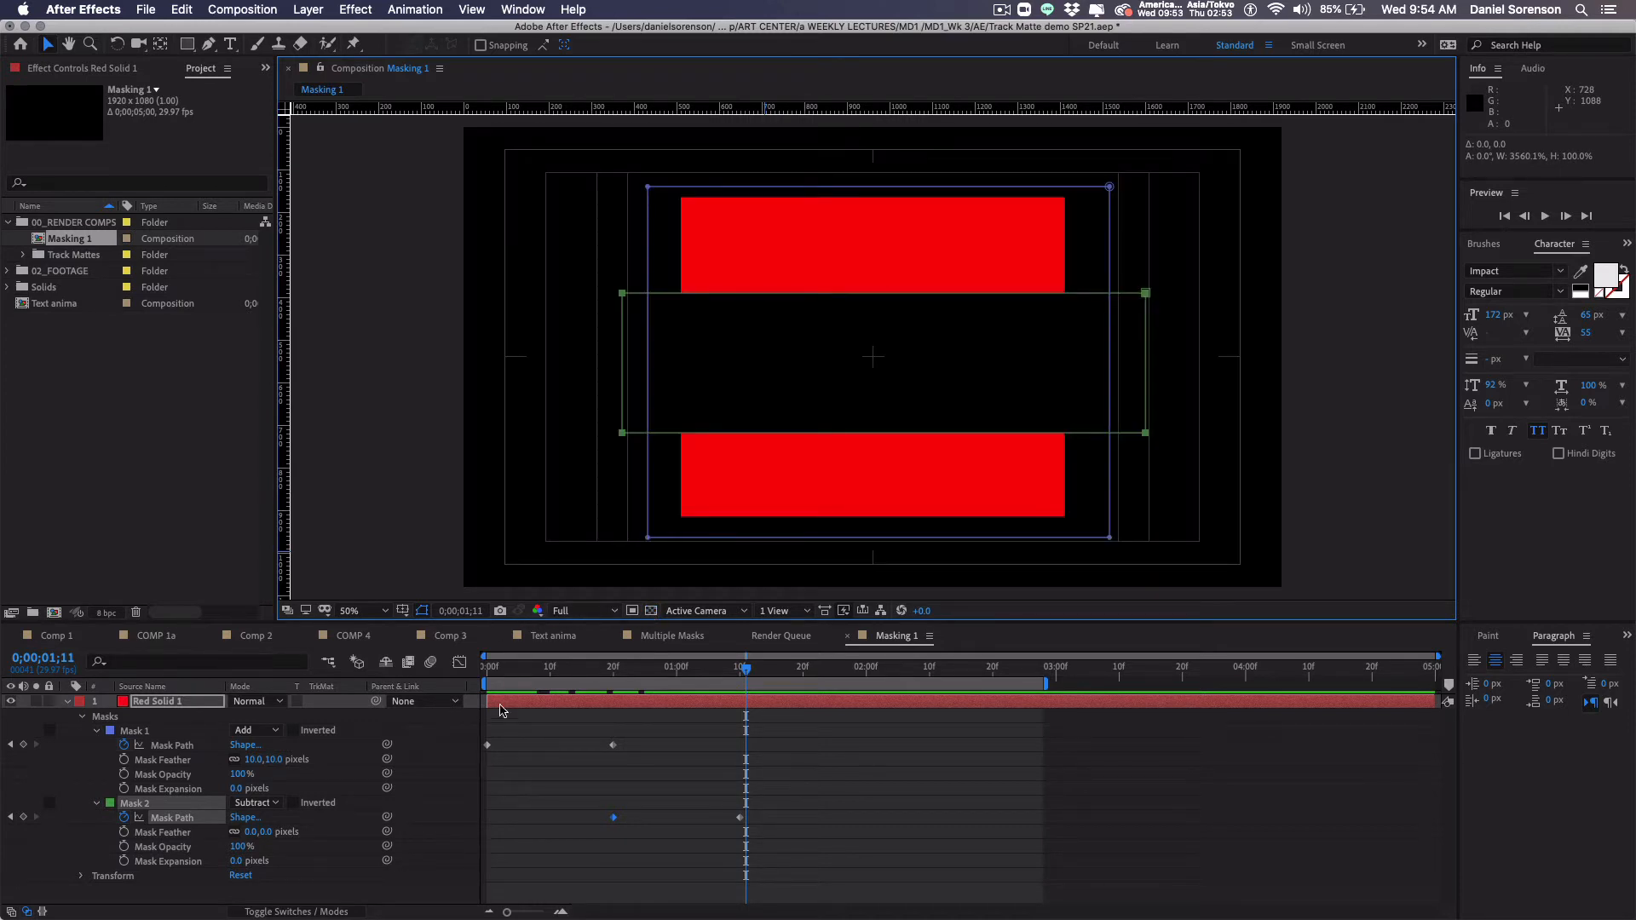
left_click_drag(492, 678, 779, 684)
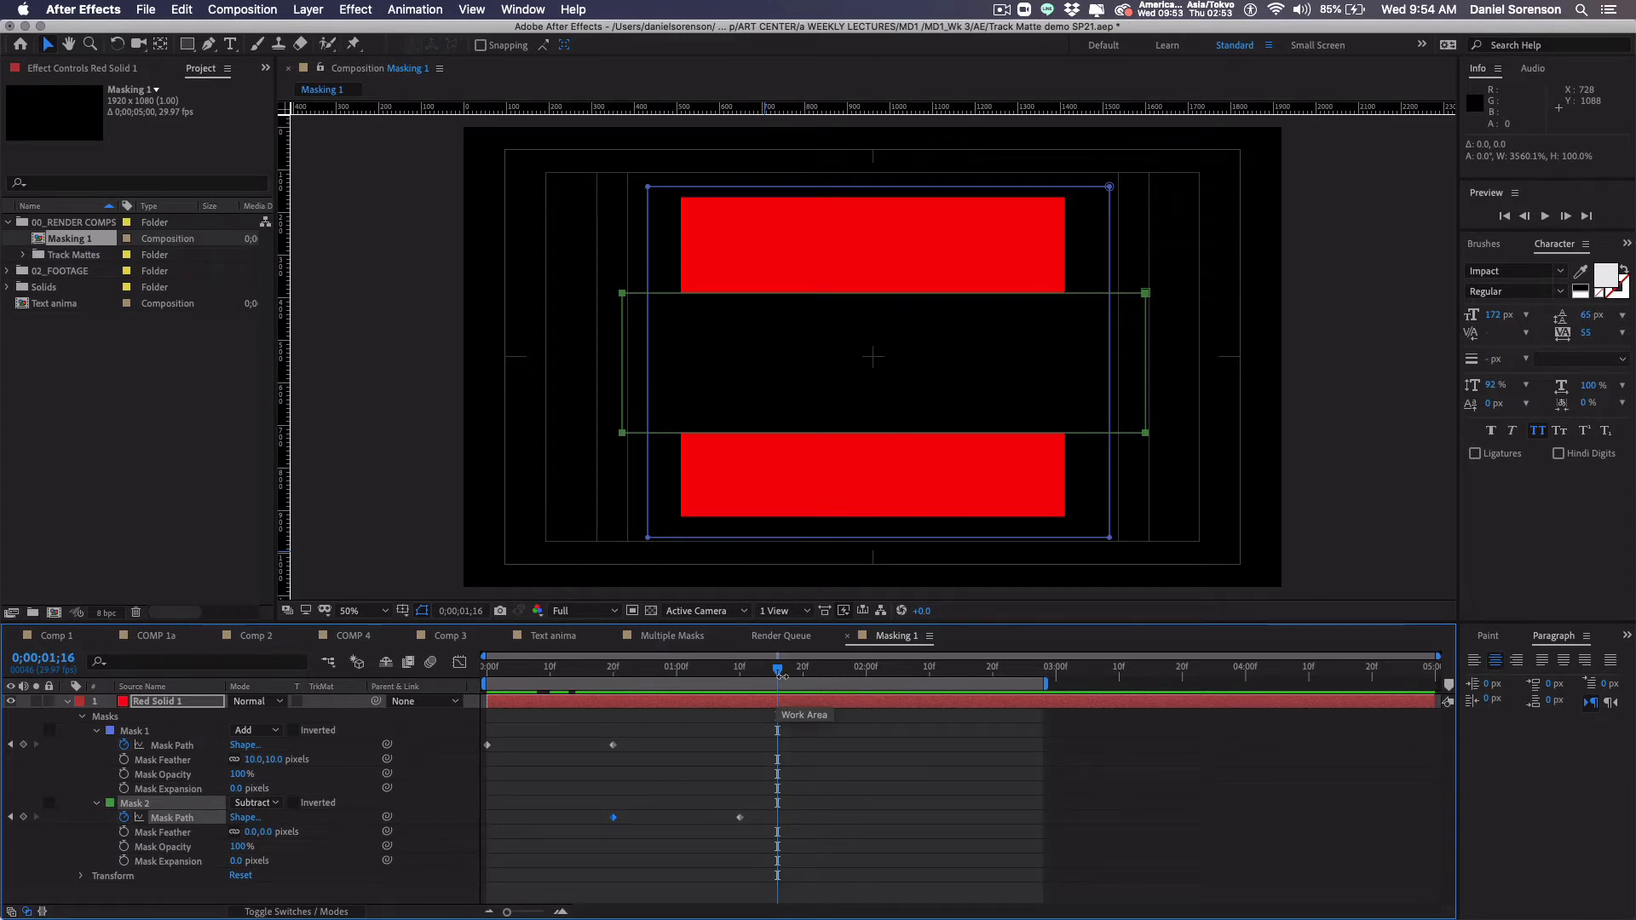
Step: At 0;00;01;10, draw a third rectangular mask about 29 x 147 px left of the red solid and keyframe its Mask Path
left_click_drag(782, 677, 742, 707)
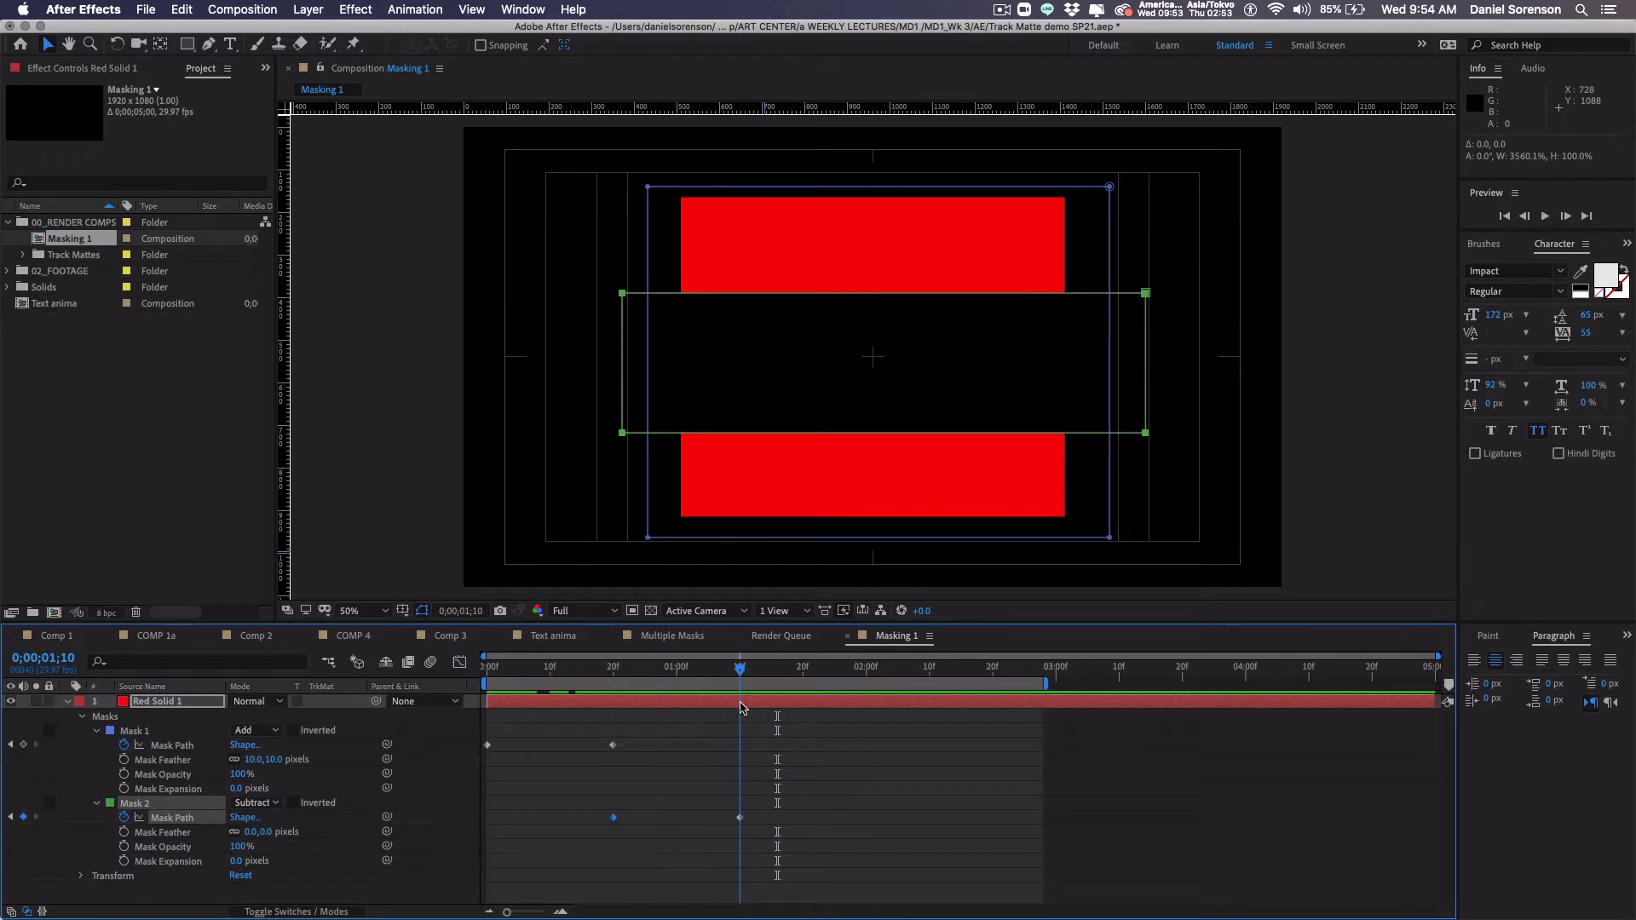
left_click(188, 50)
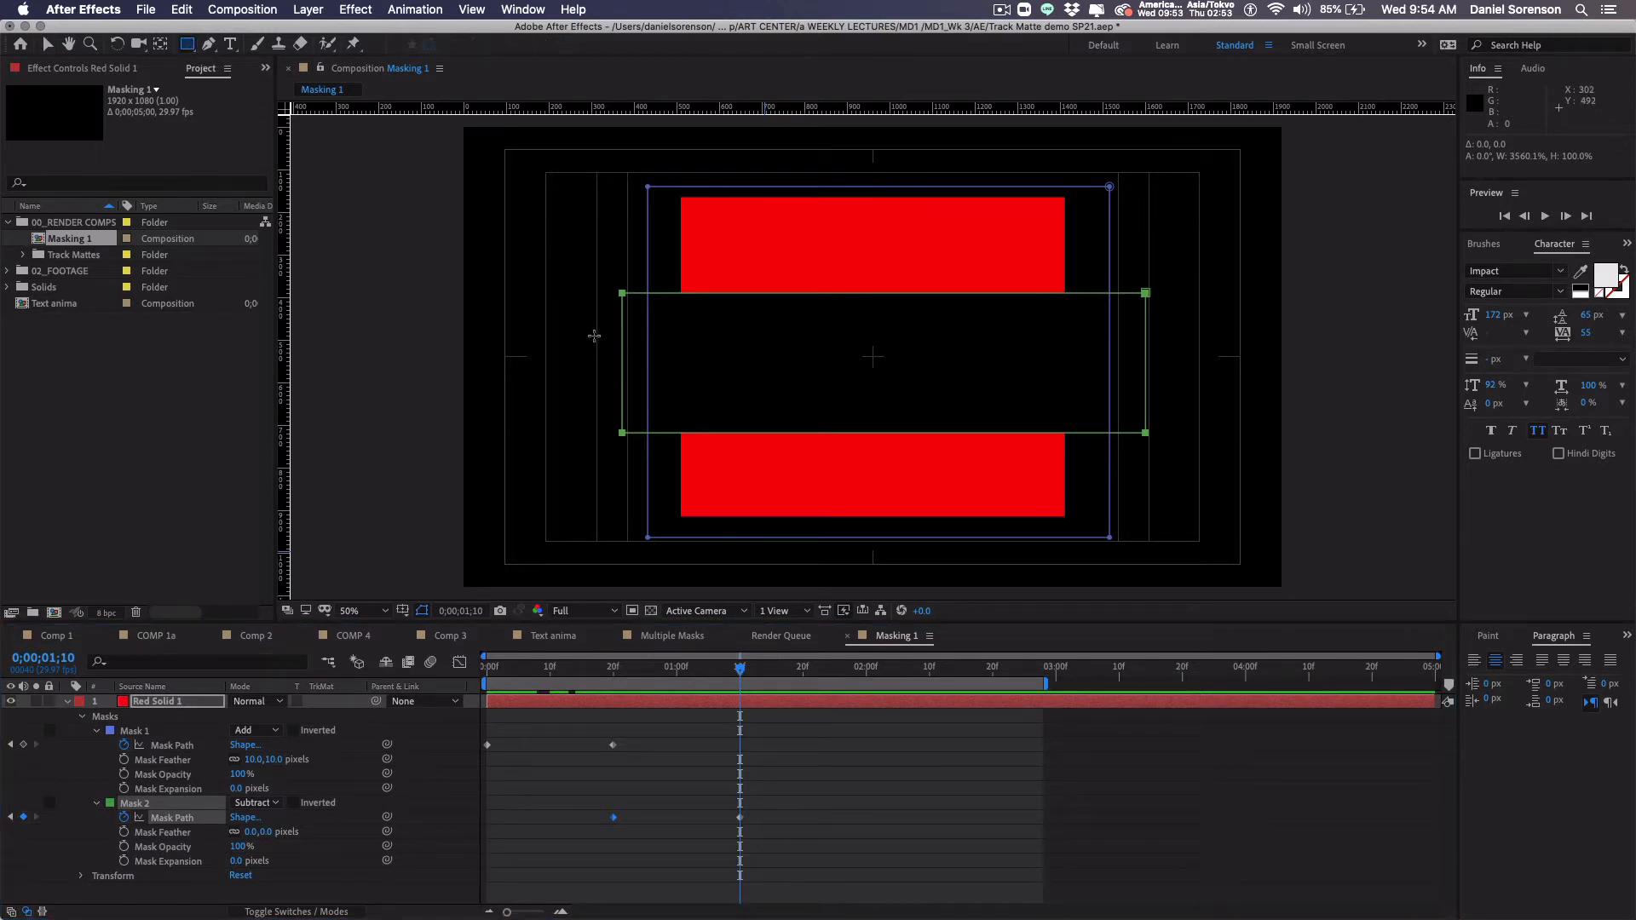
left_click_drag(595, 335, 606, 396)
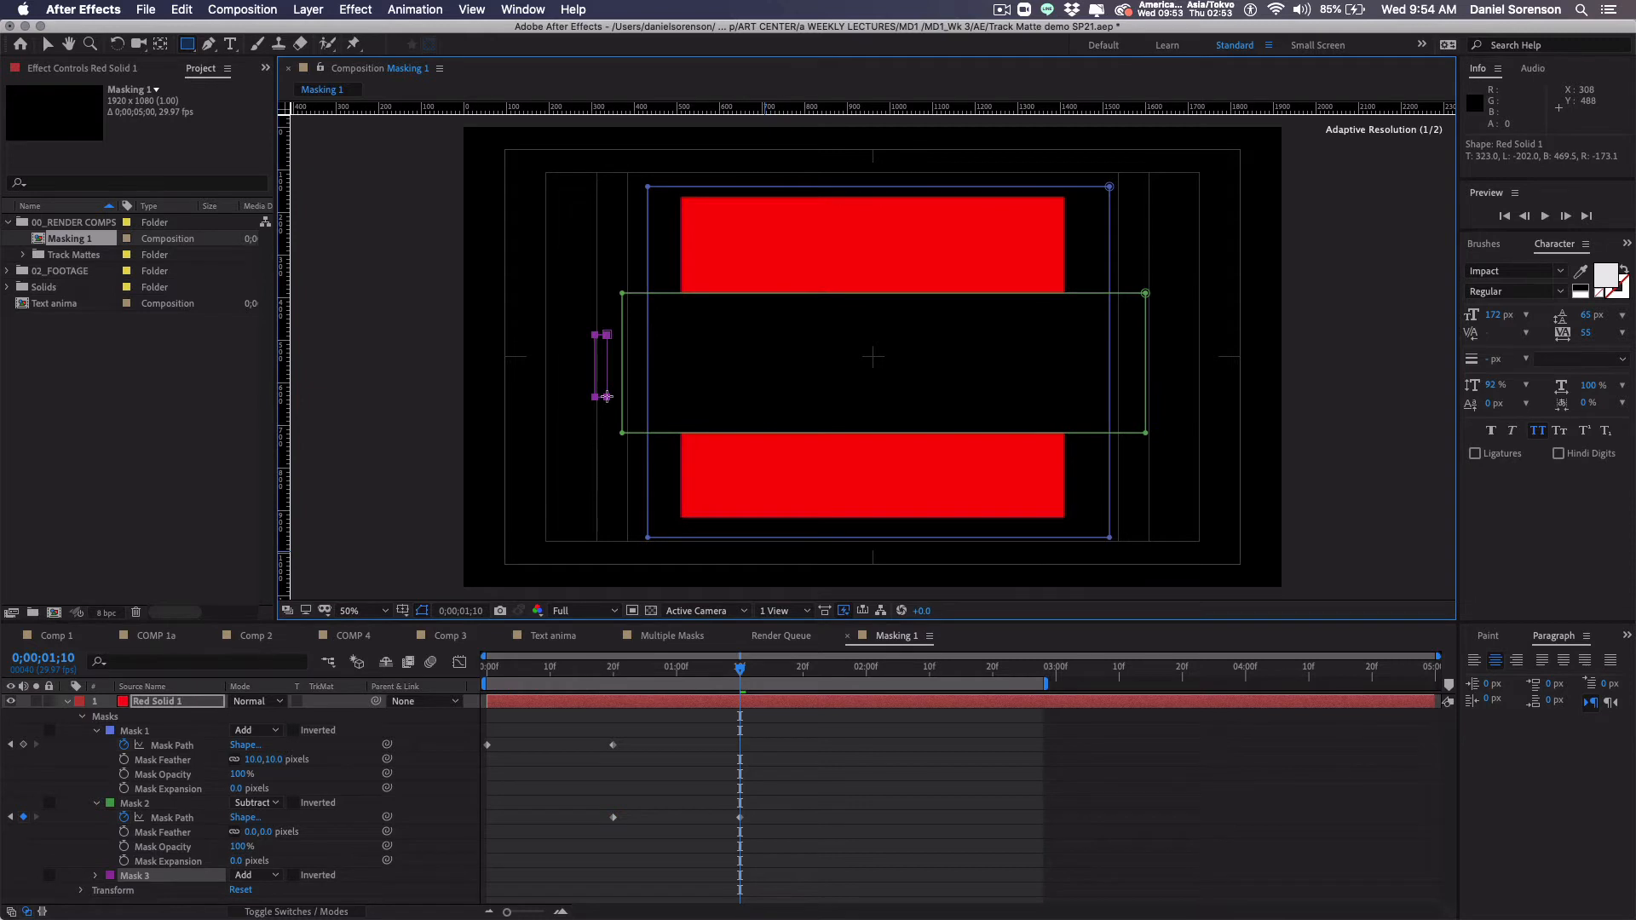
left_click(93, 876)
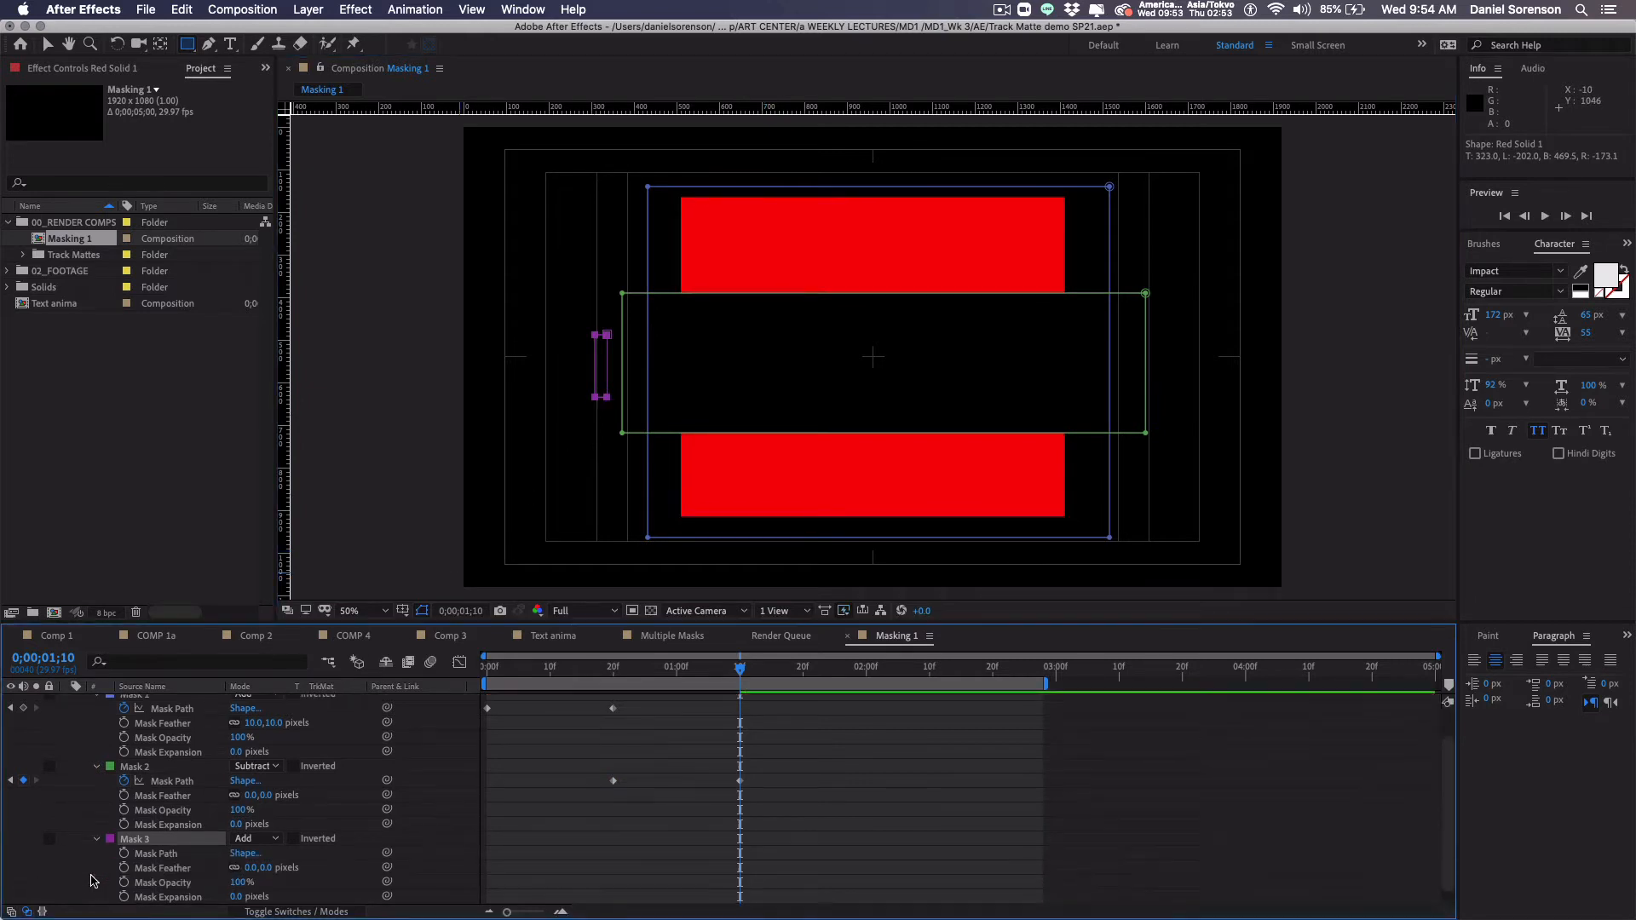
left_click(124, 852)
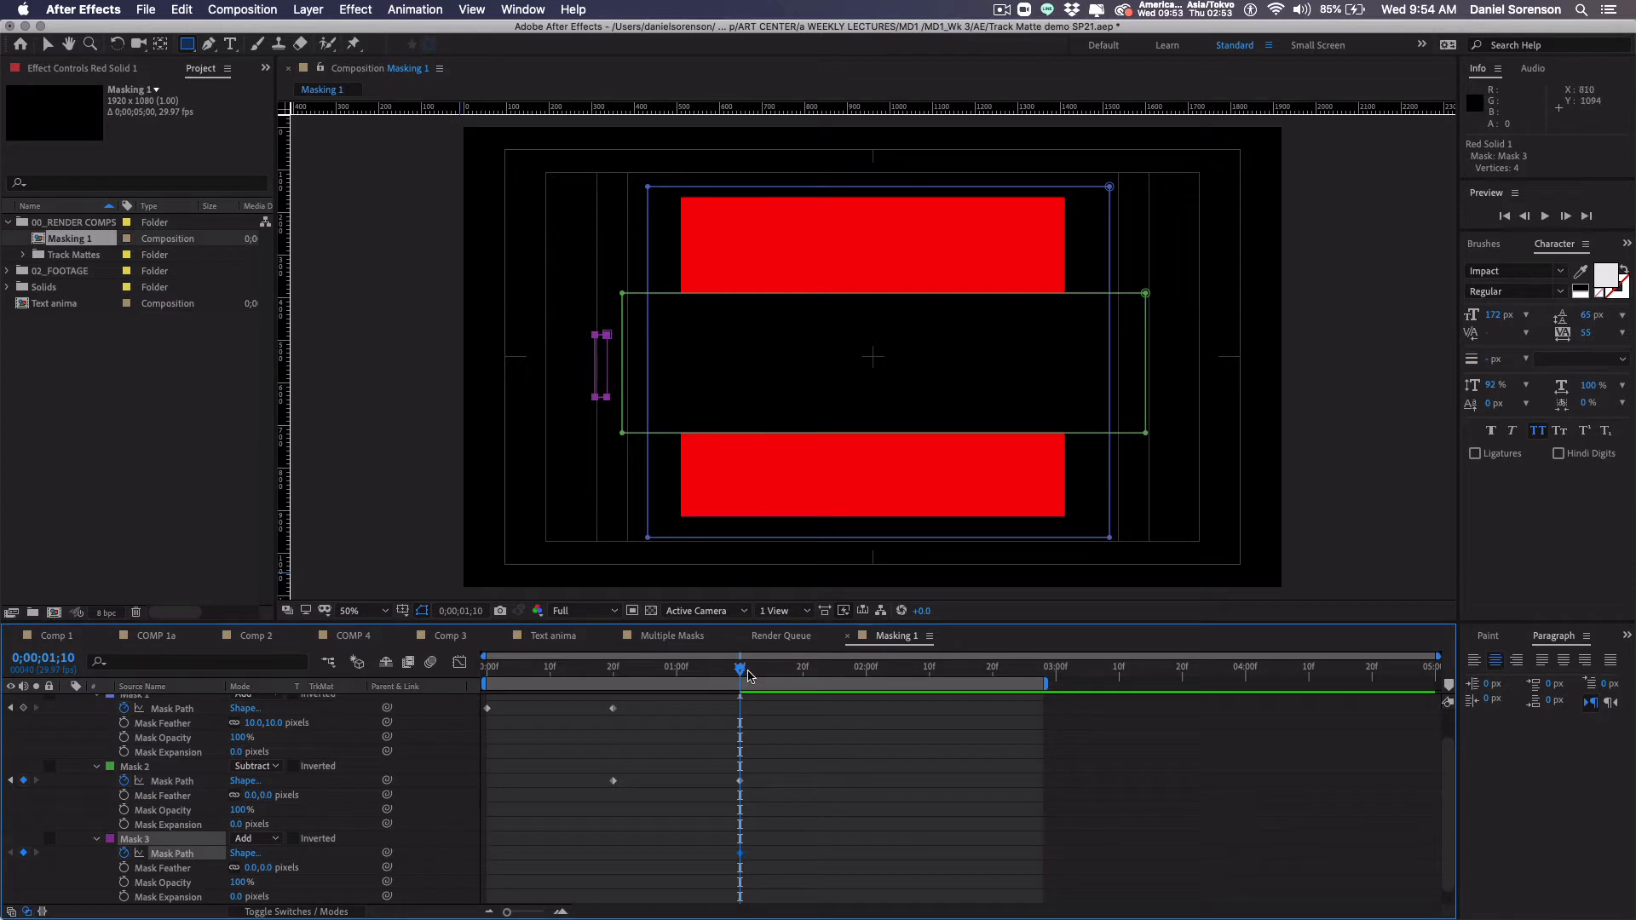
Step: At 0;00;02;00, stretch Mask 3's right edge across the red solid to beyond its right side
left_click_drag(748, 675, 866, 670)
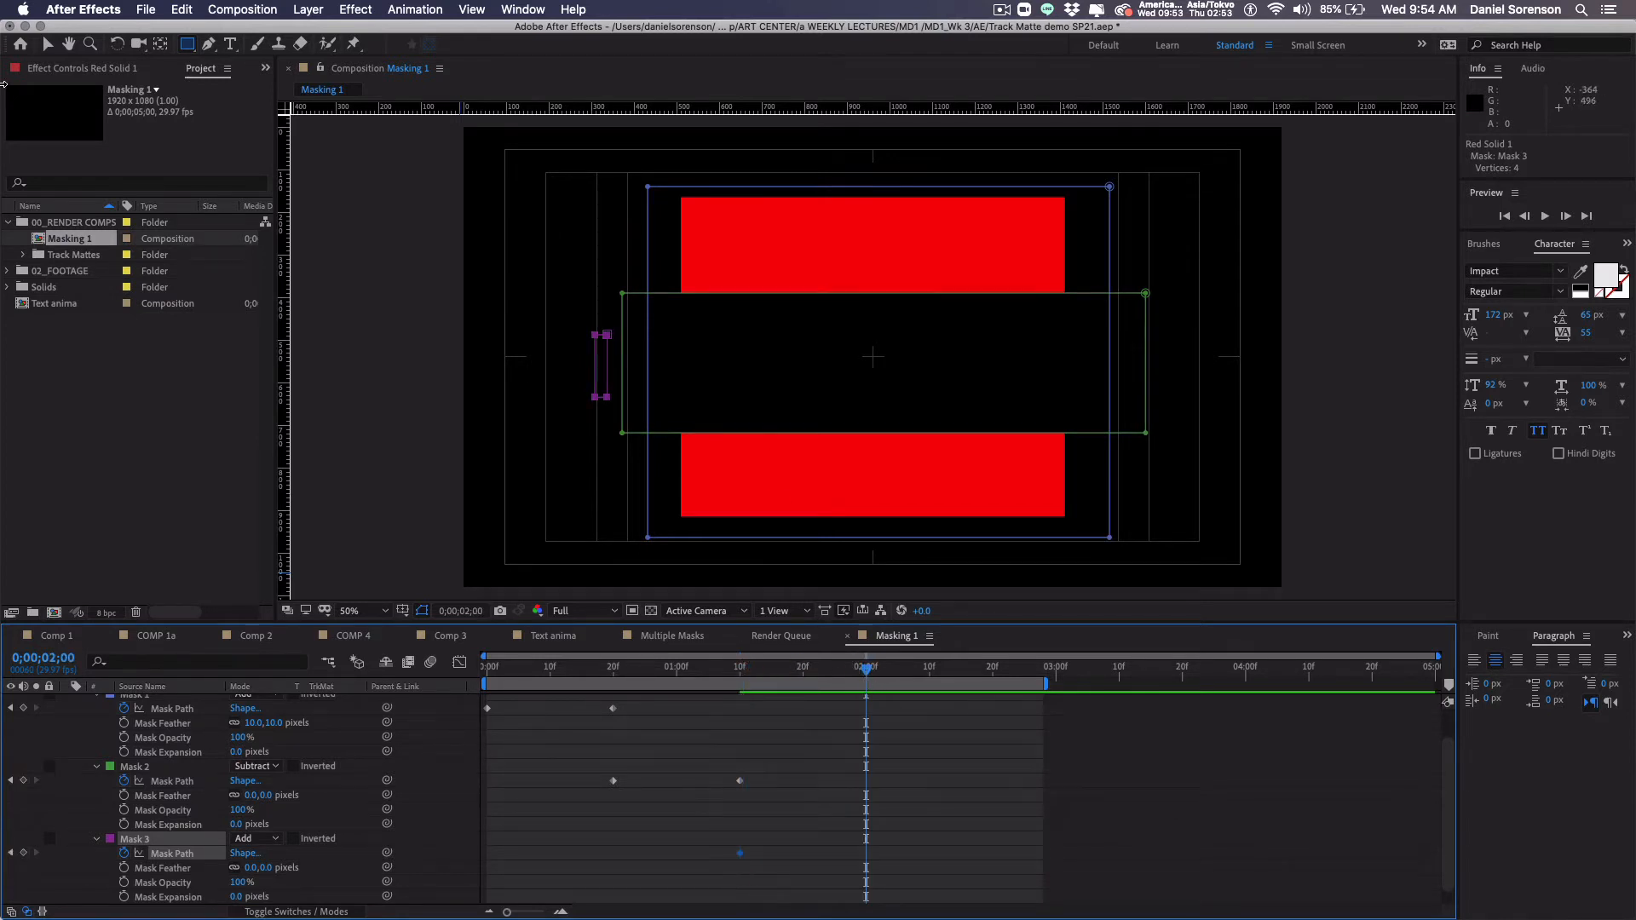
left_click(48, 43)
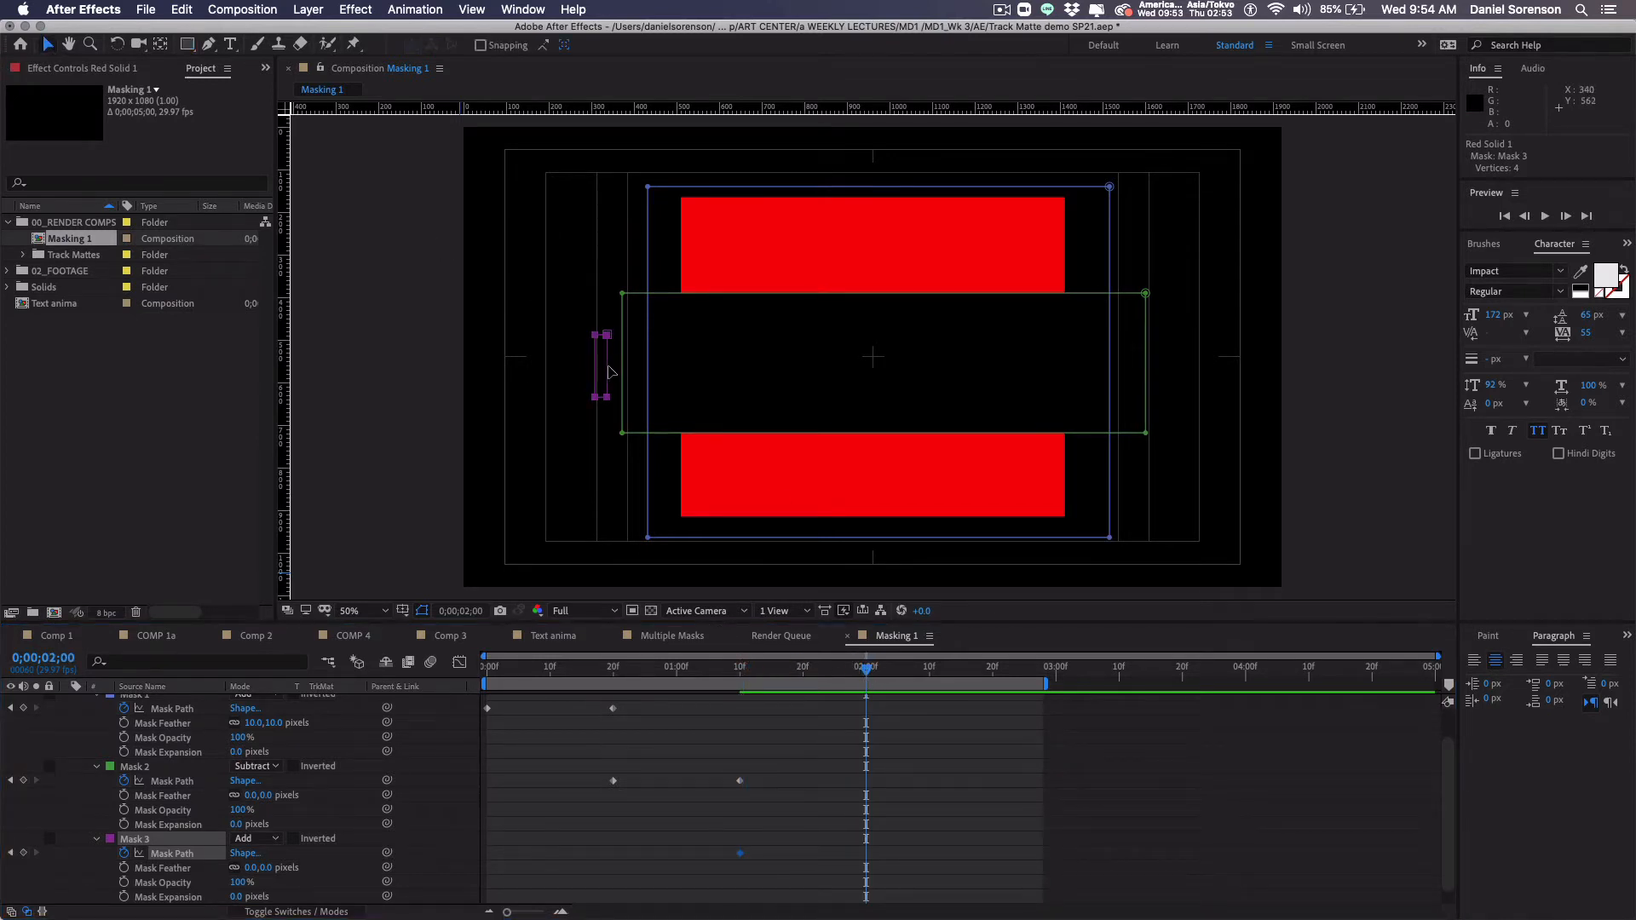
left_click(605, 366)
left_click_drag(605, 366, 1138, 366)
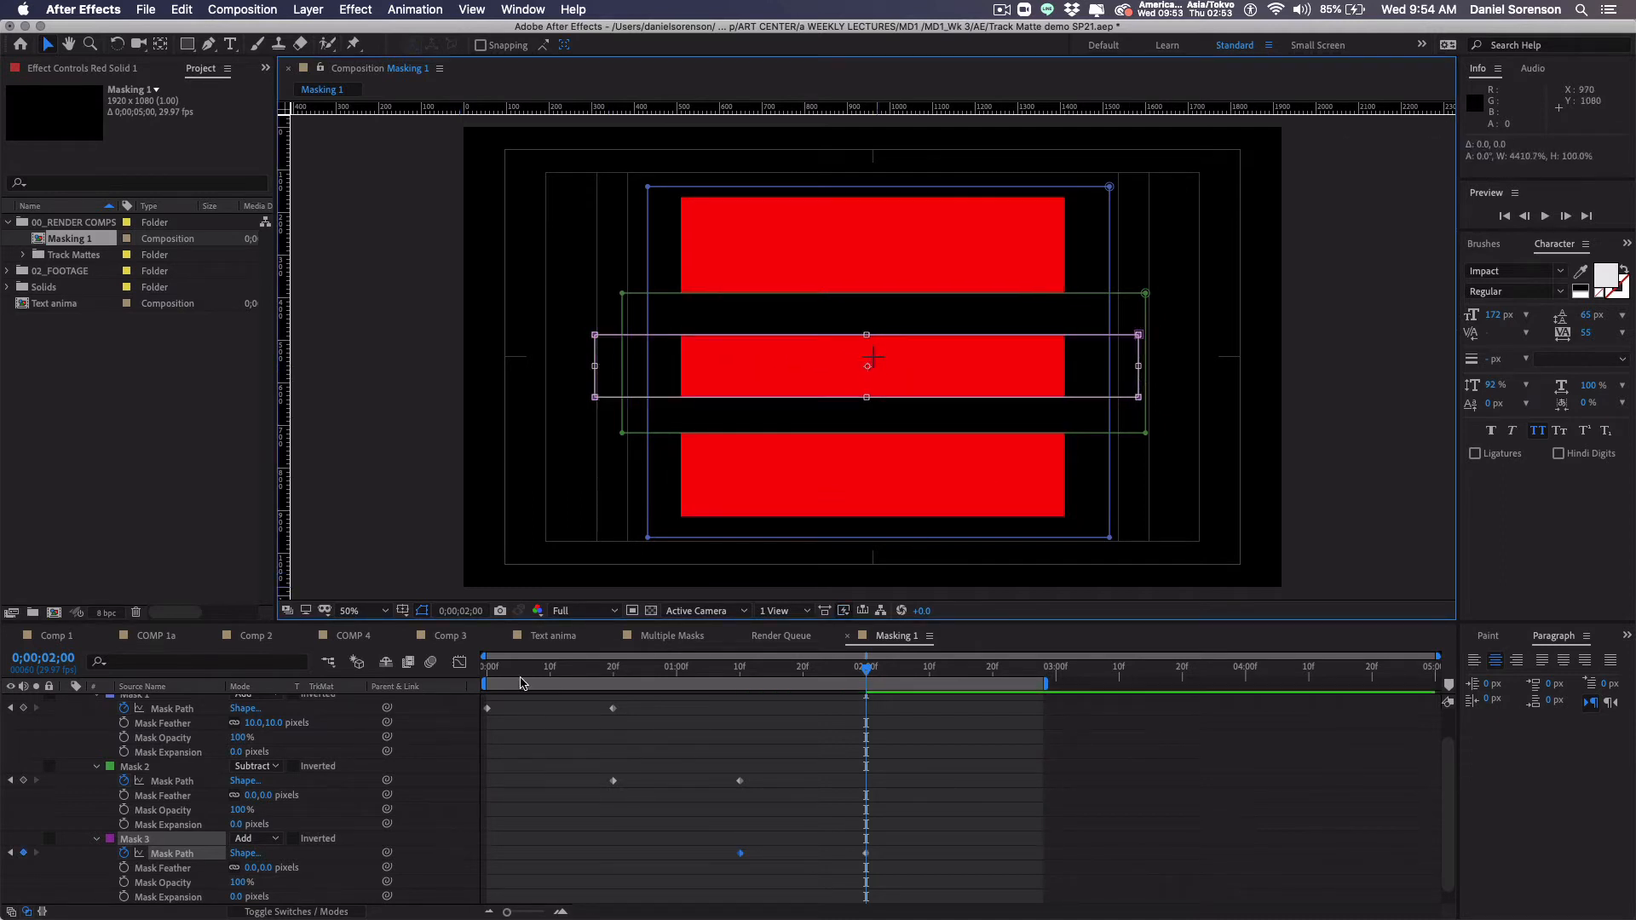
Step: Preview the three mask animations from the start of the composition and stop playback
left_click(488, 674)
key("space")
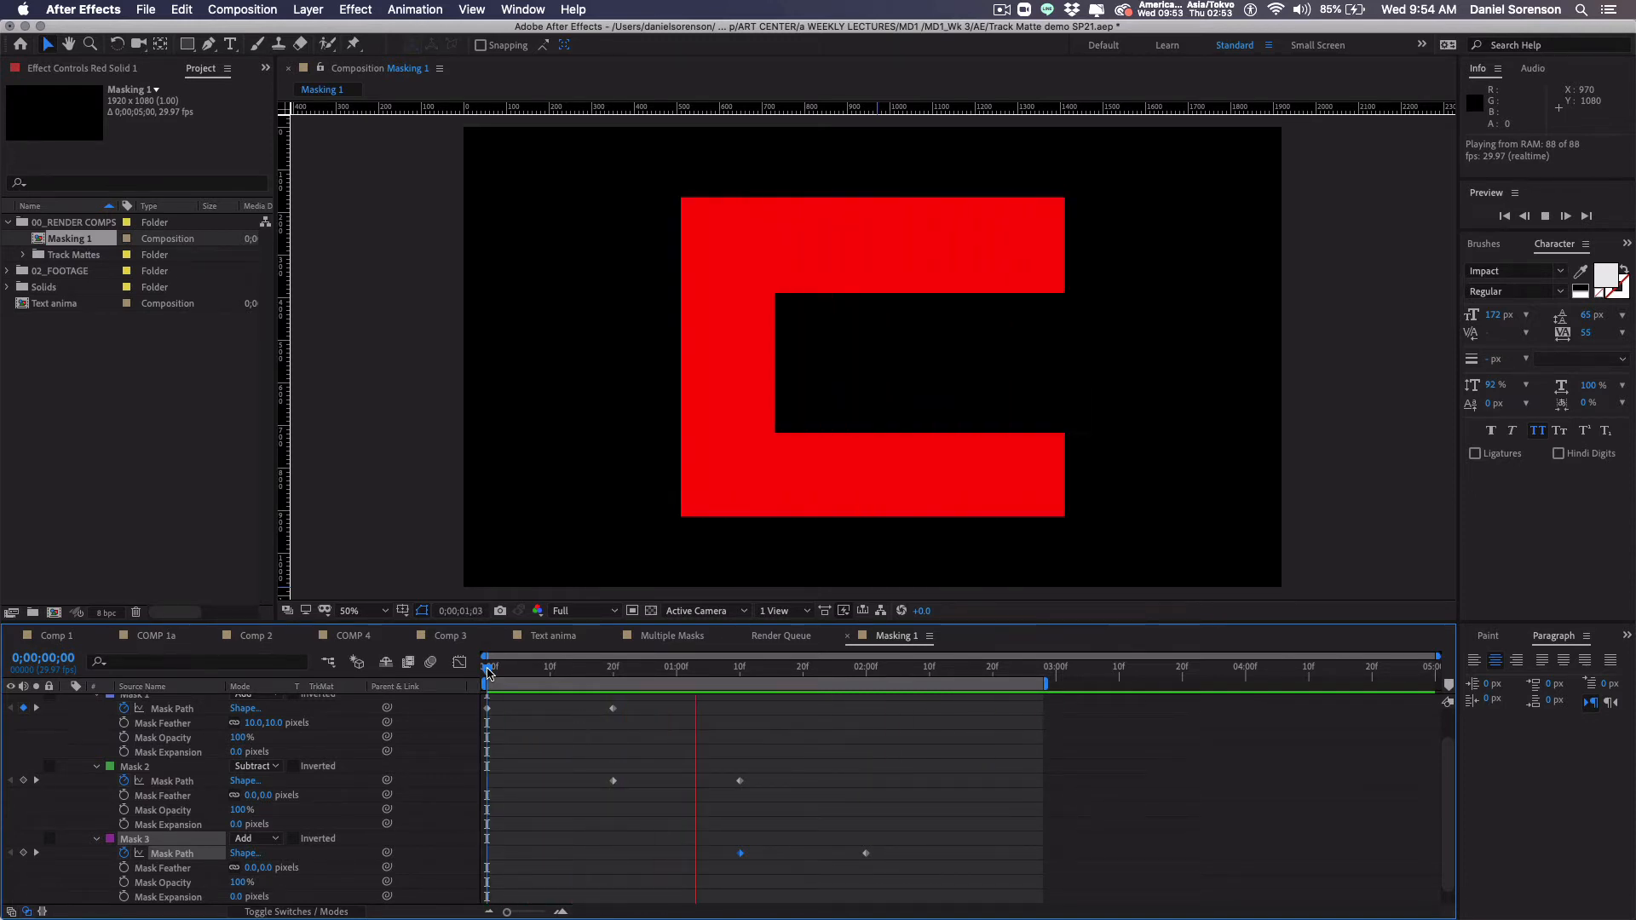
key("space")
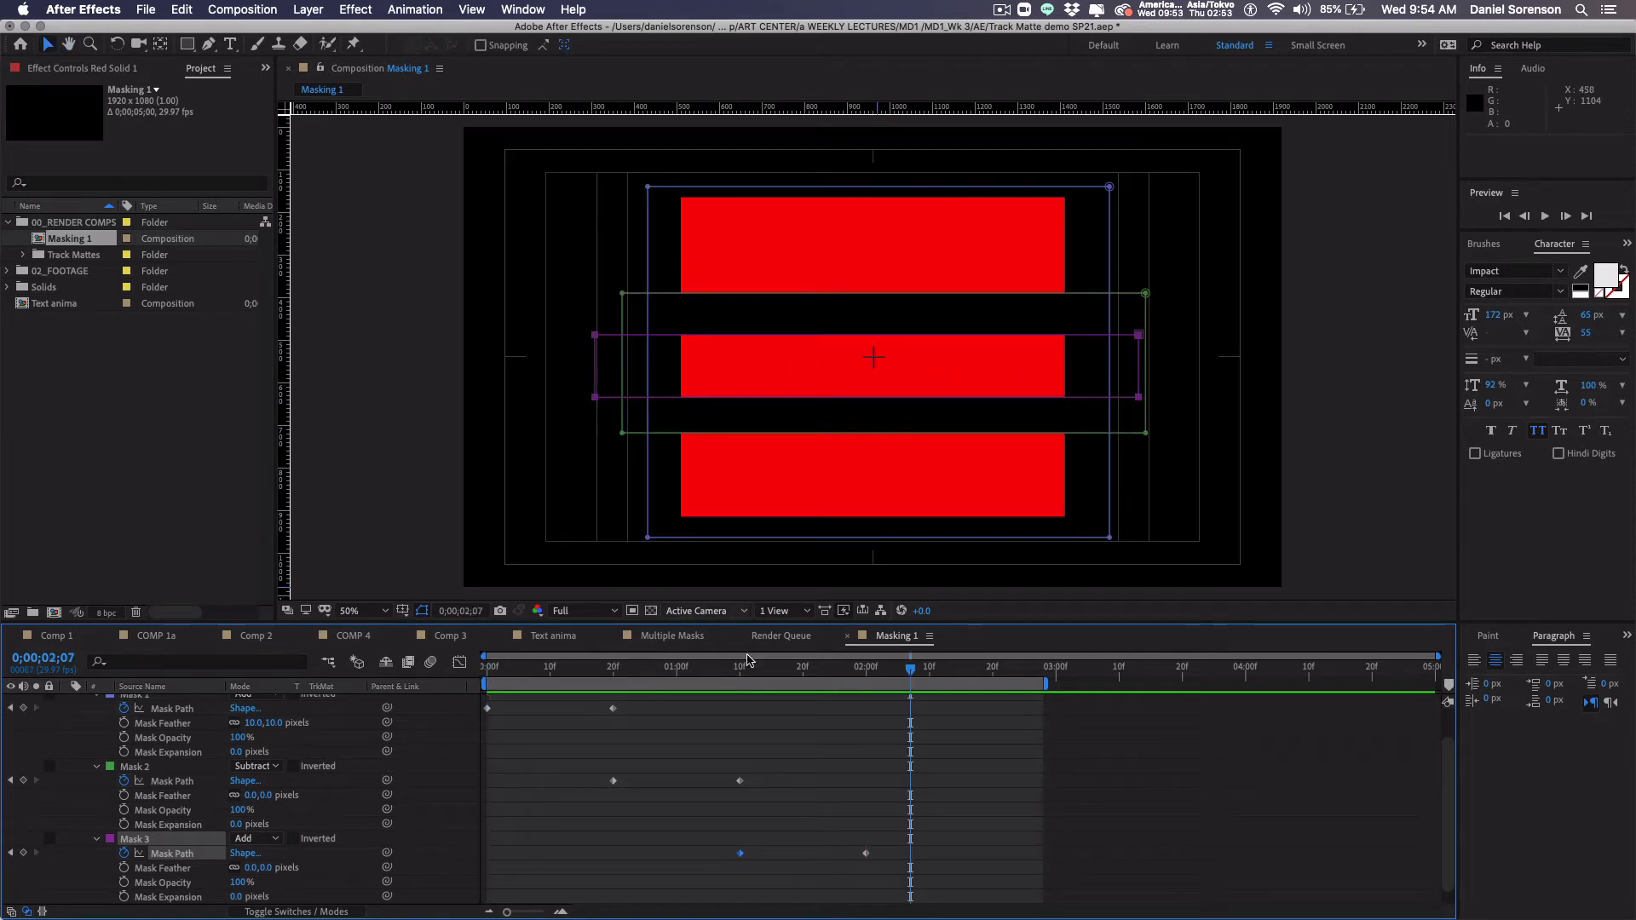
Step: At 0;00;02;00, draw a fourth rectangular mask about 176 x 31 px above the red solid and keyframe its Mask Path
left_click(865, 668)
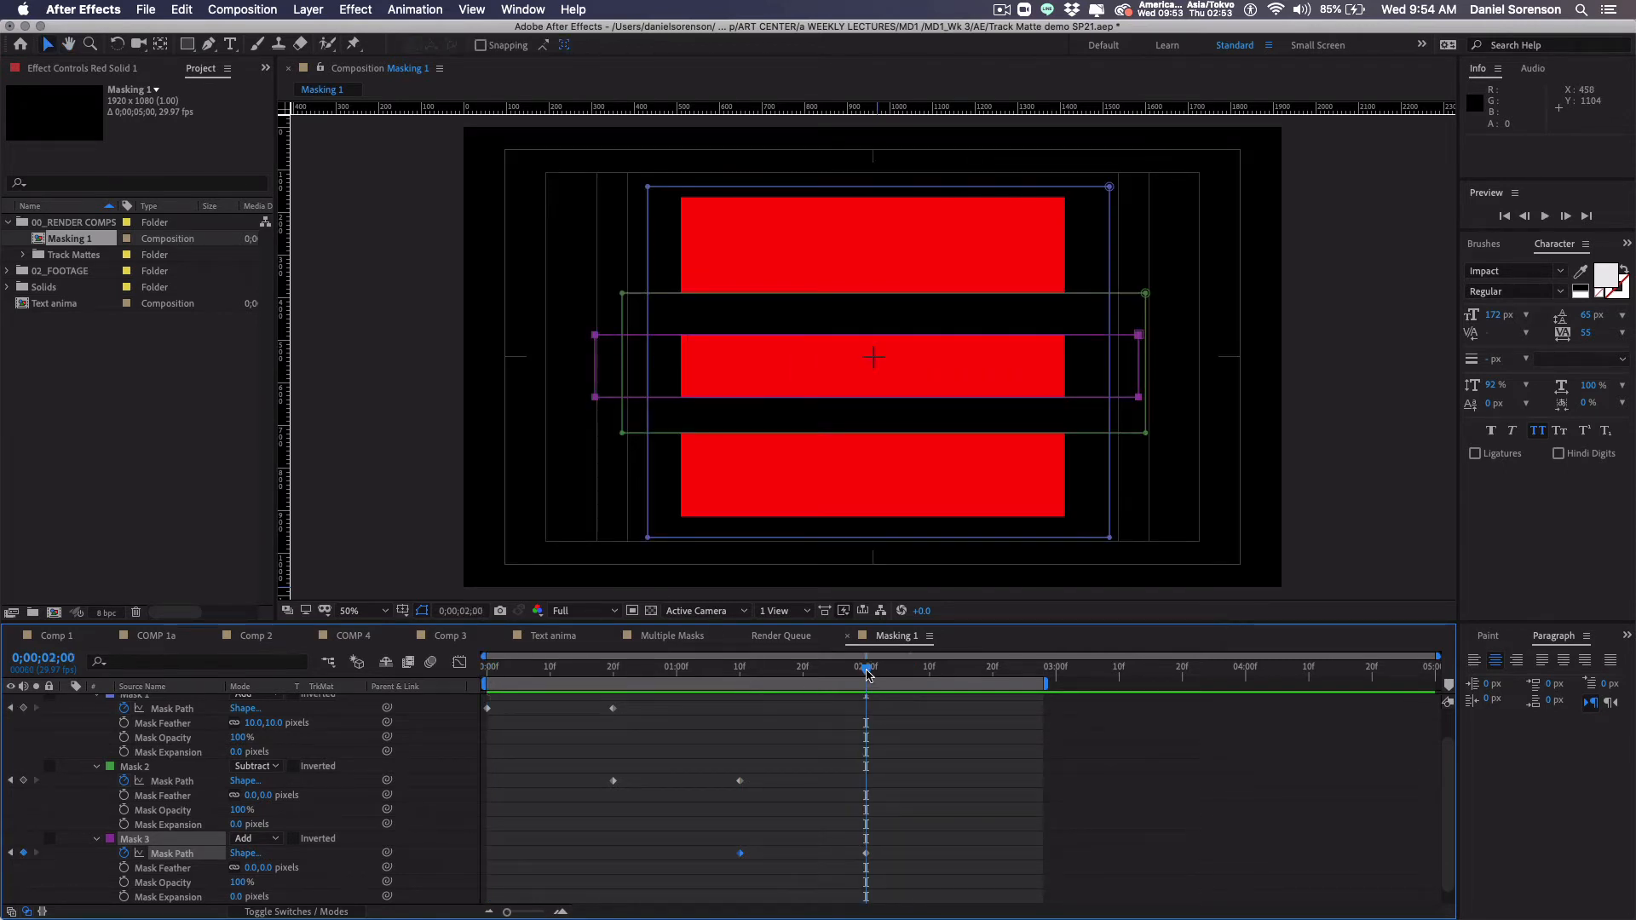
left_click(187, 44)
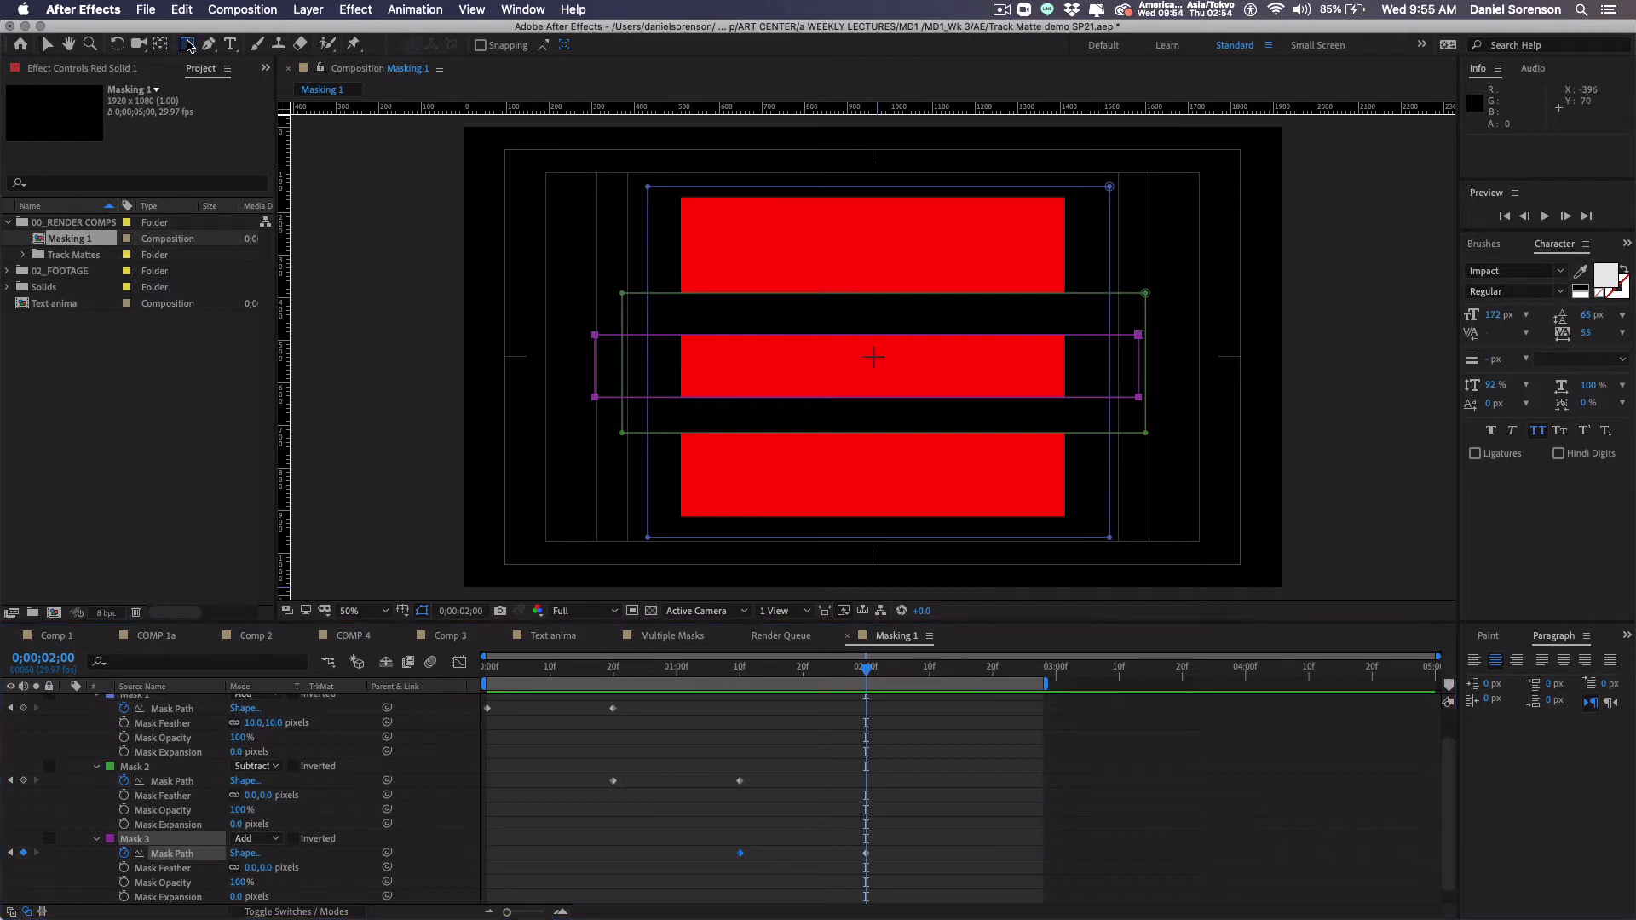
left_click(836, 167)
left_click_drag(835, 167, 910, 178)
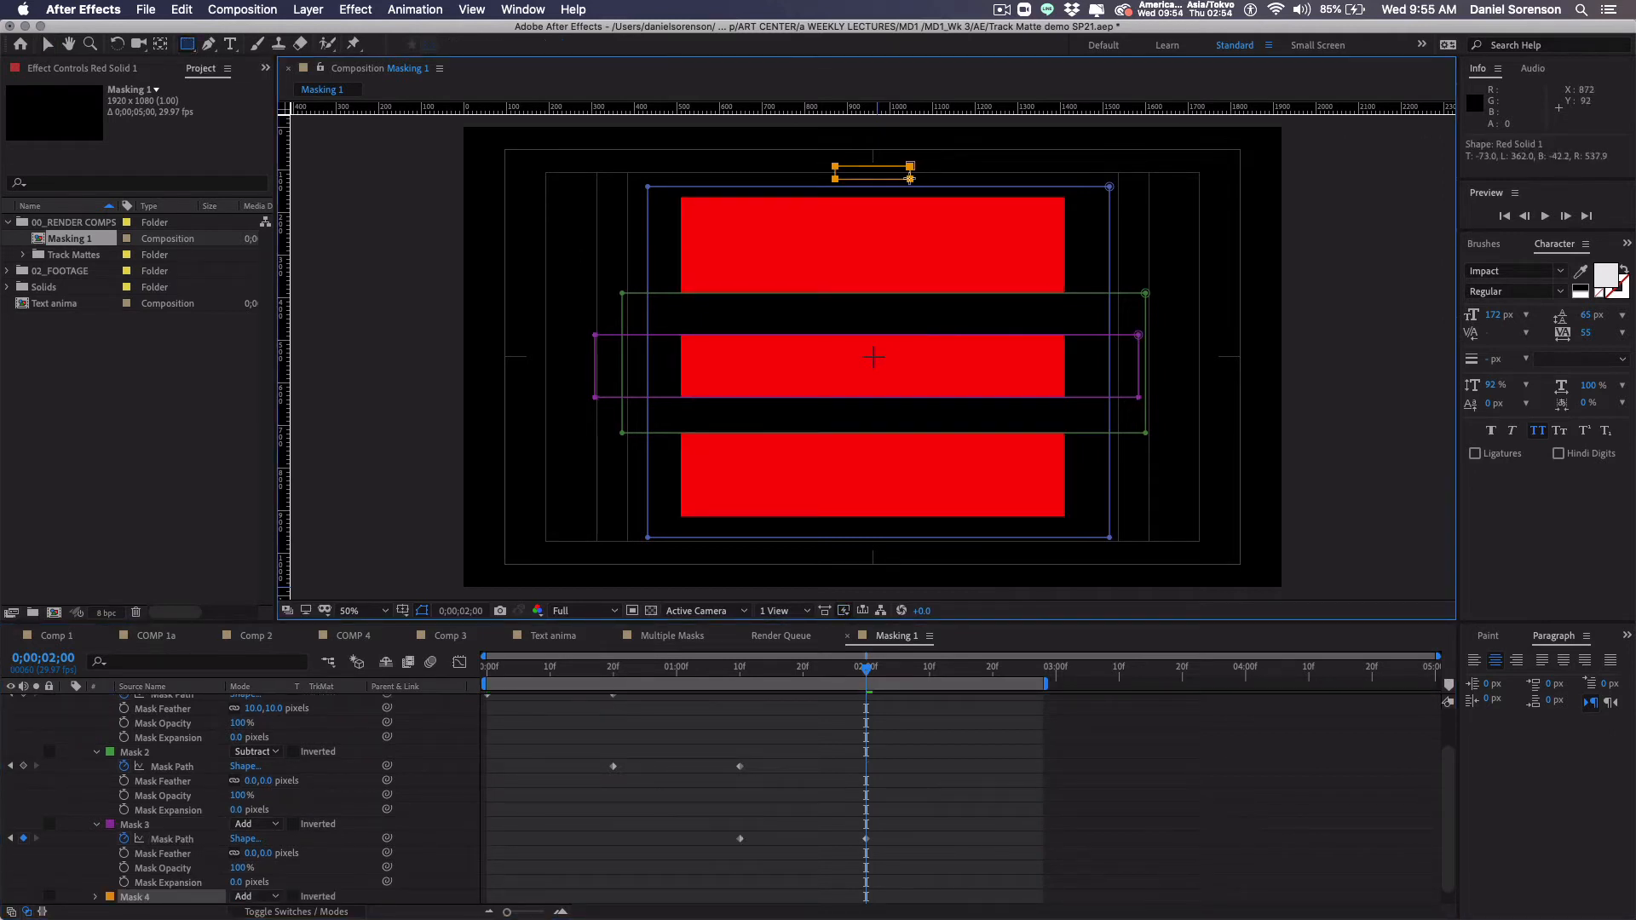
left_click(96, 897)
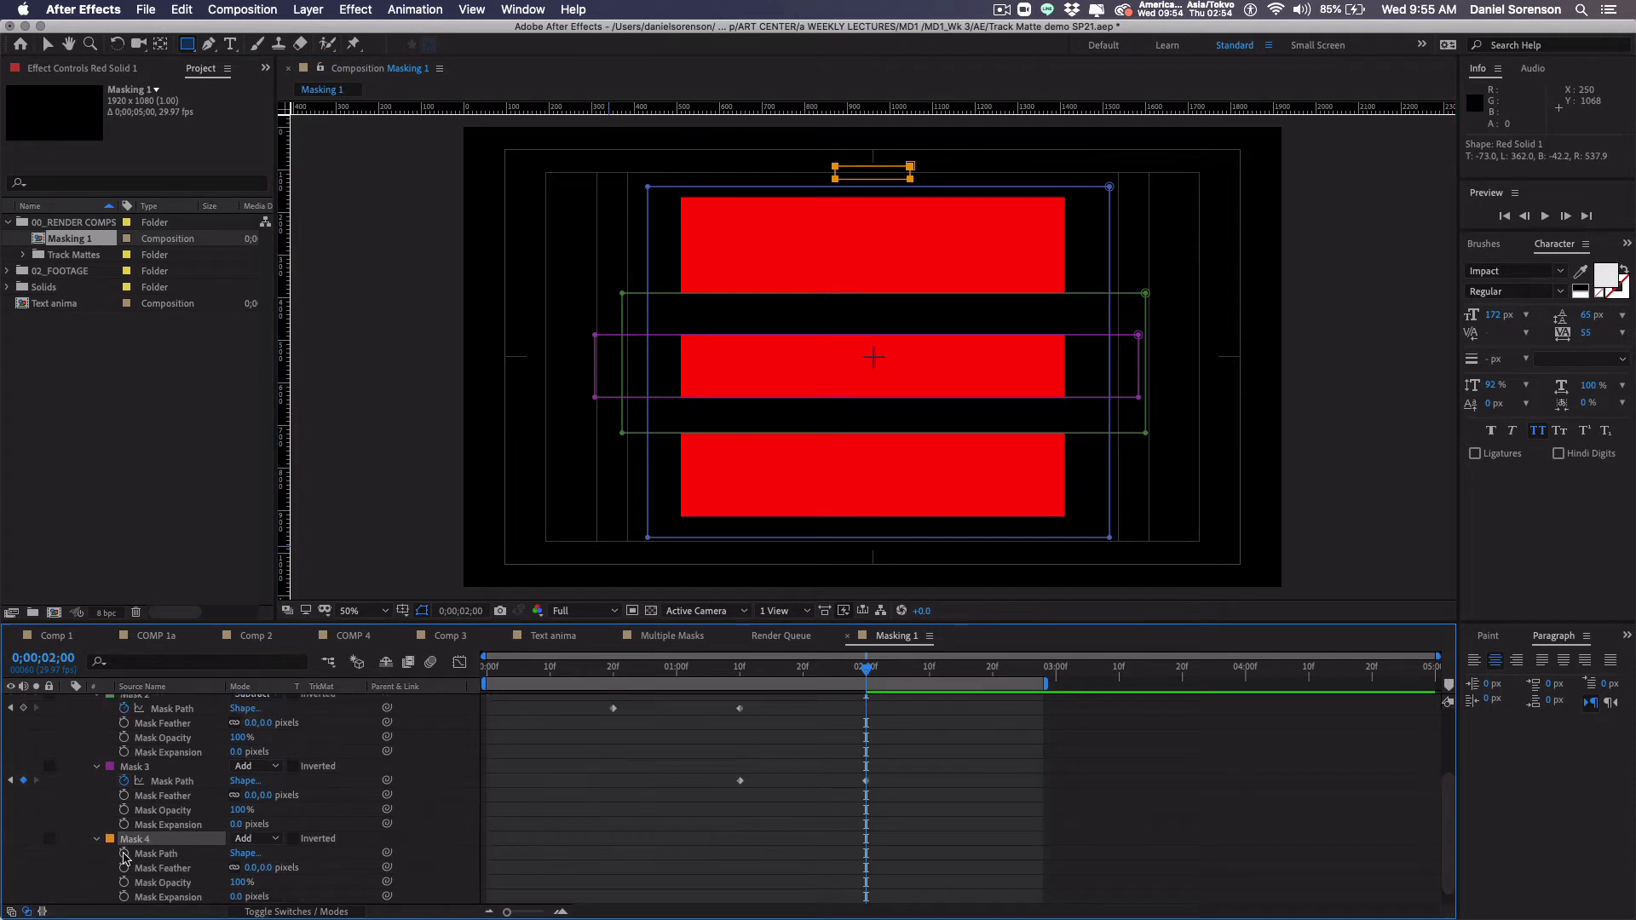
left_click(124, 854)
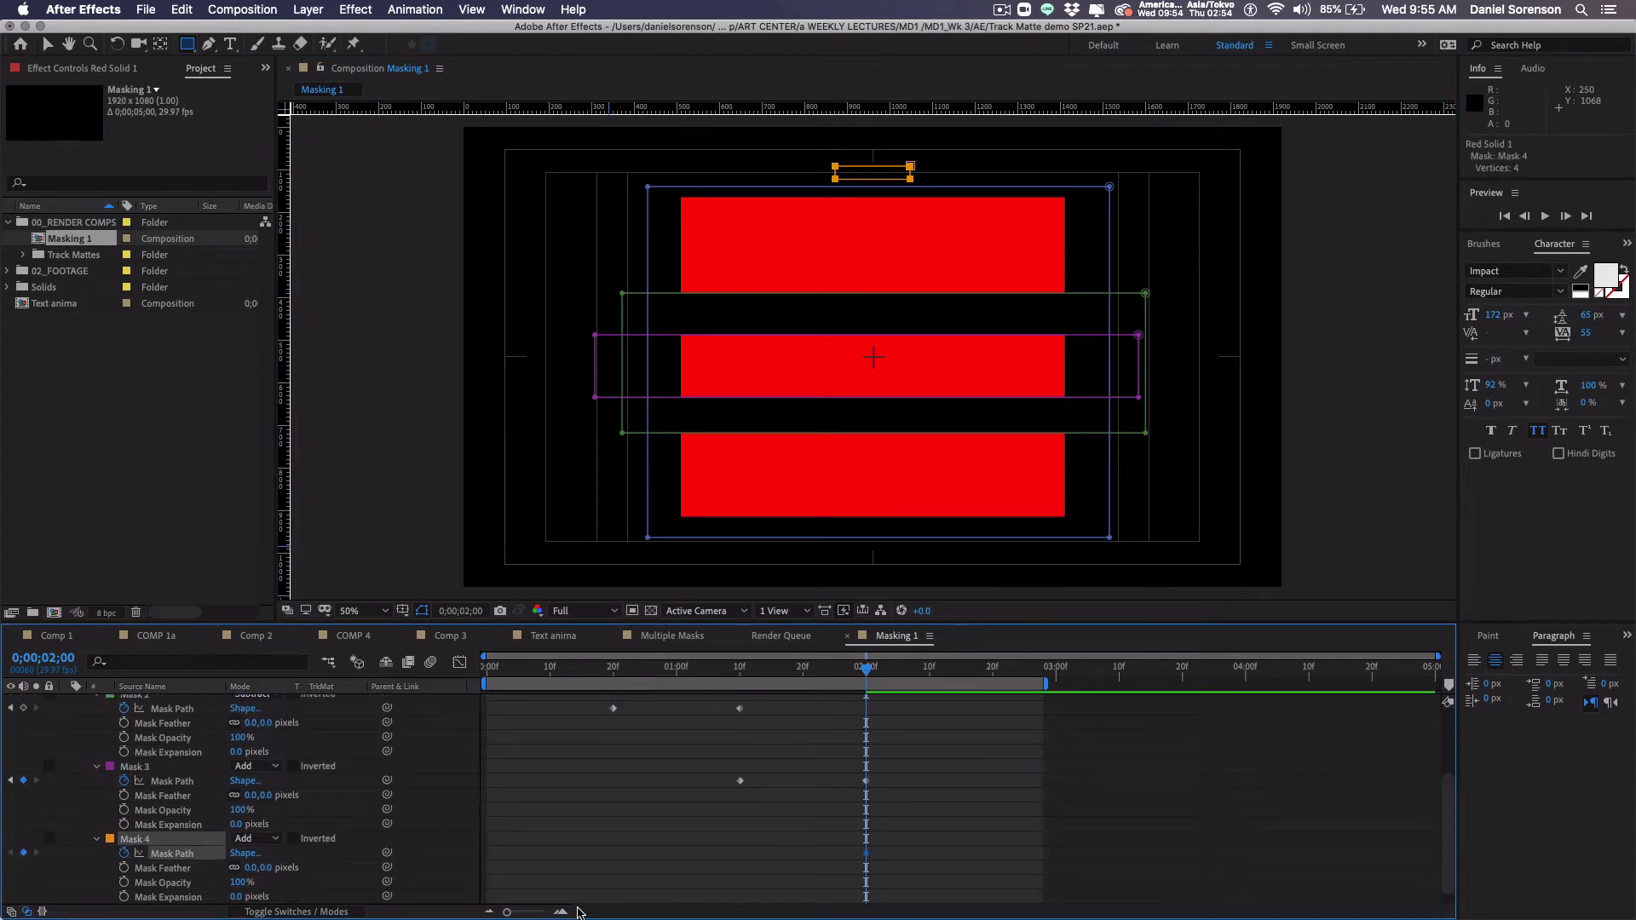
Step: Try inverting Mask 4, turn the inversion off again, and set the mask's mode to Intersect
left_click(295, 839)
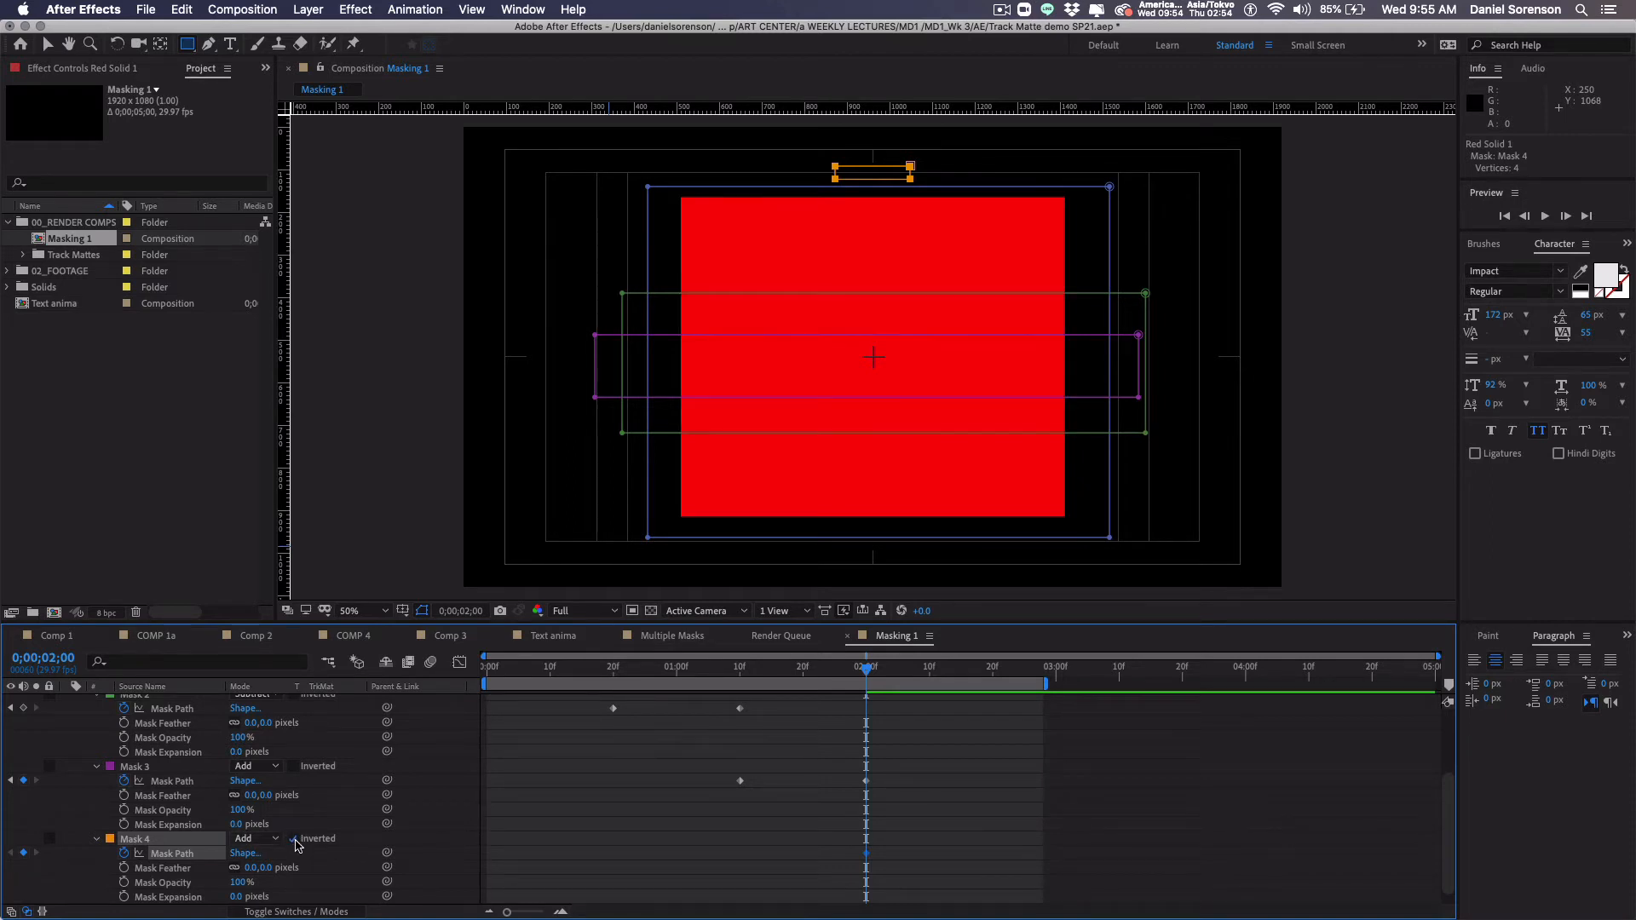
left_click(295, 839)
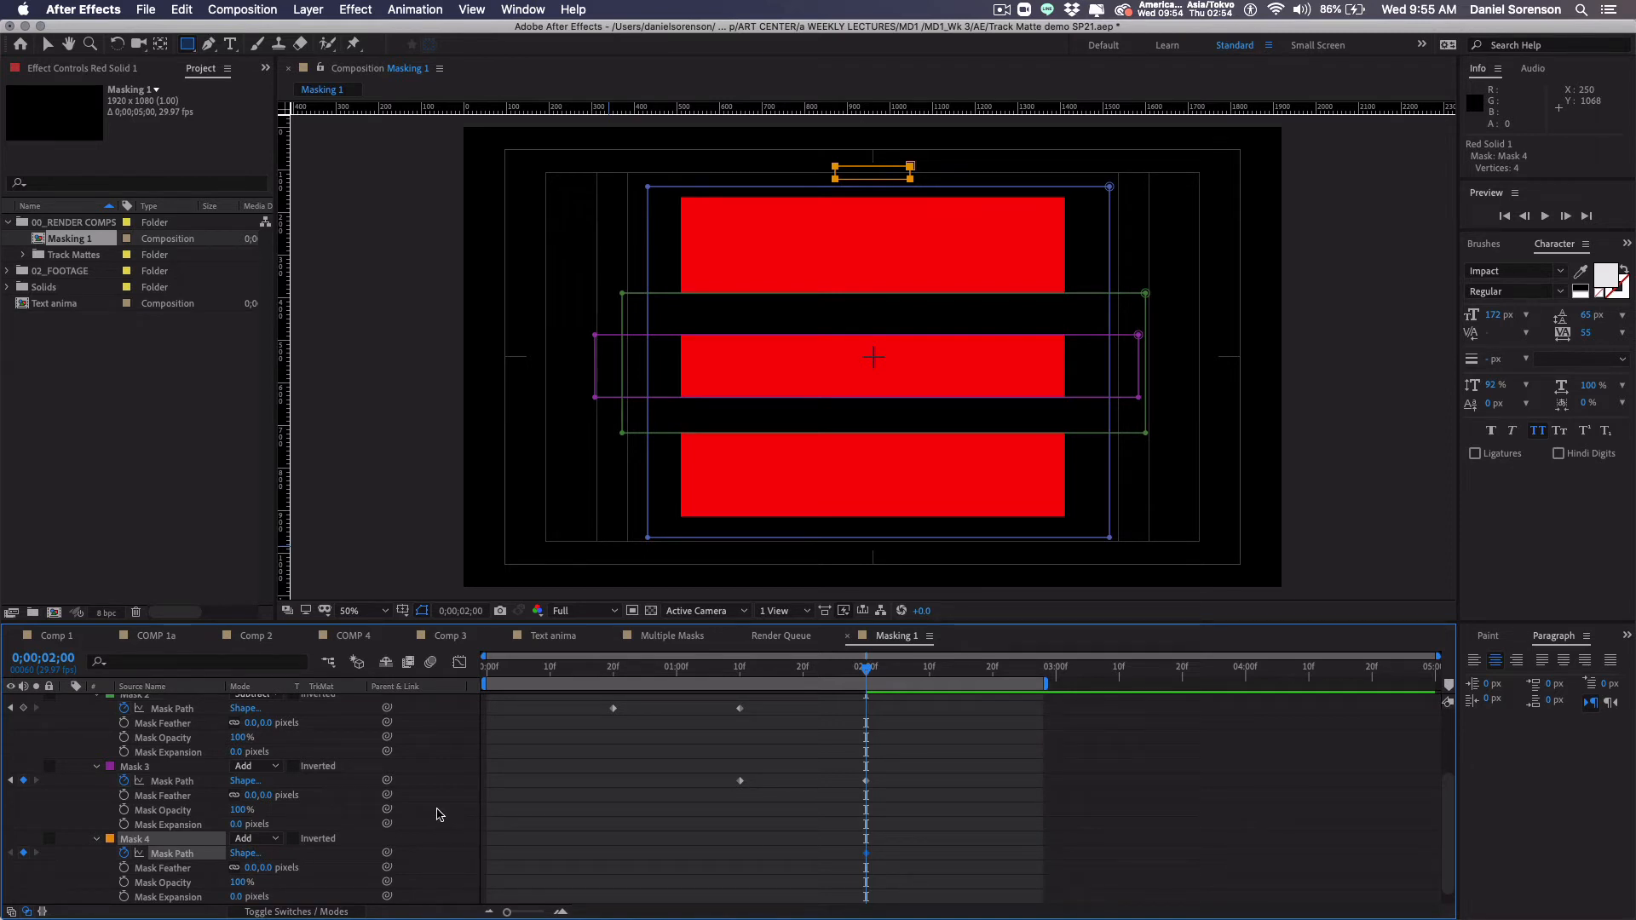
left_click(273, 843)
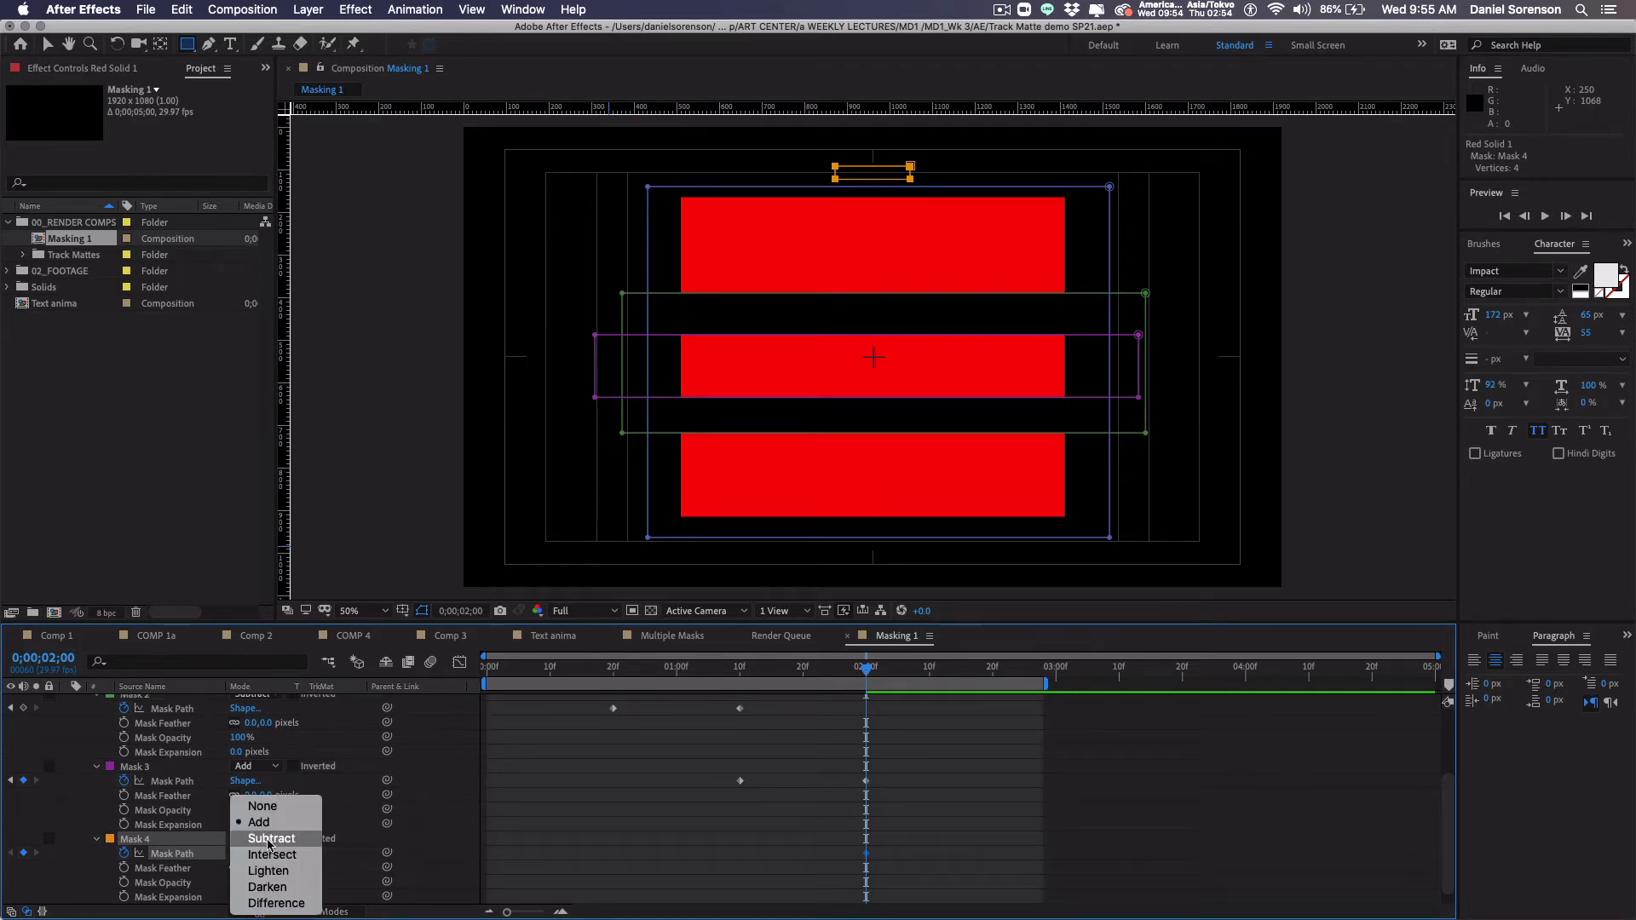
left_click(267, 842)
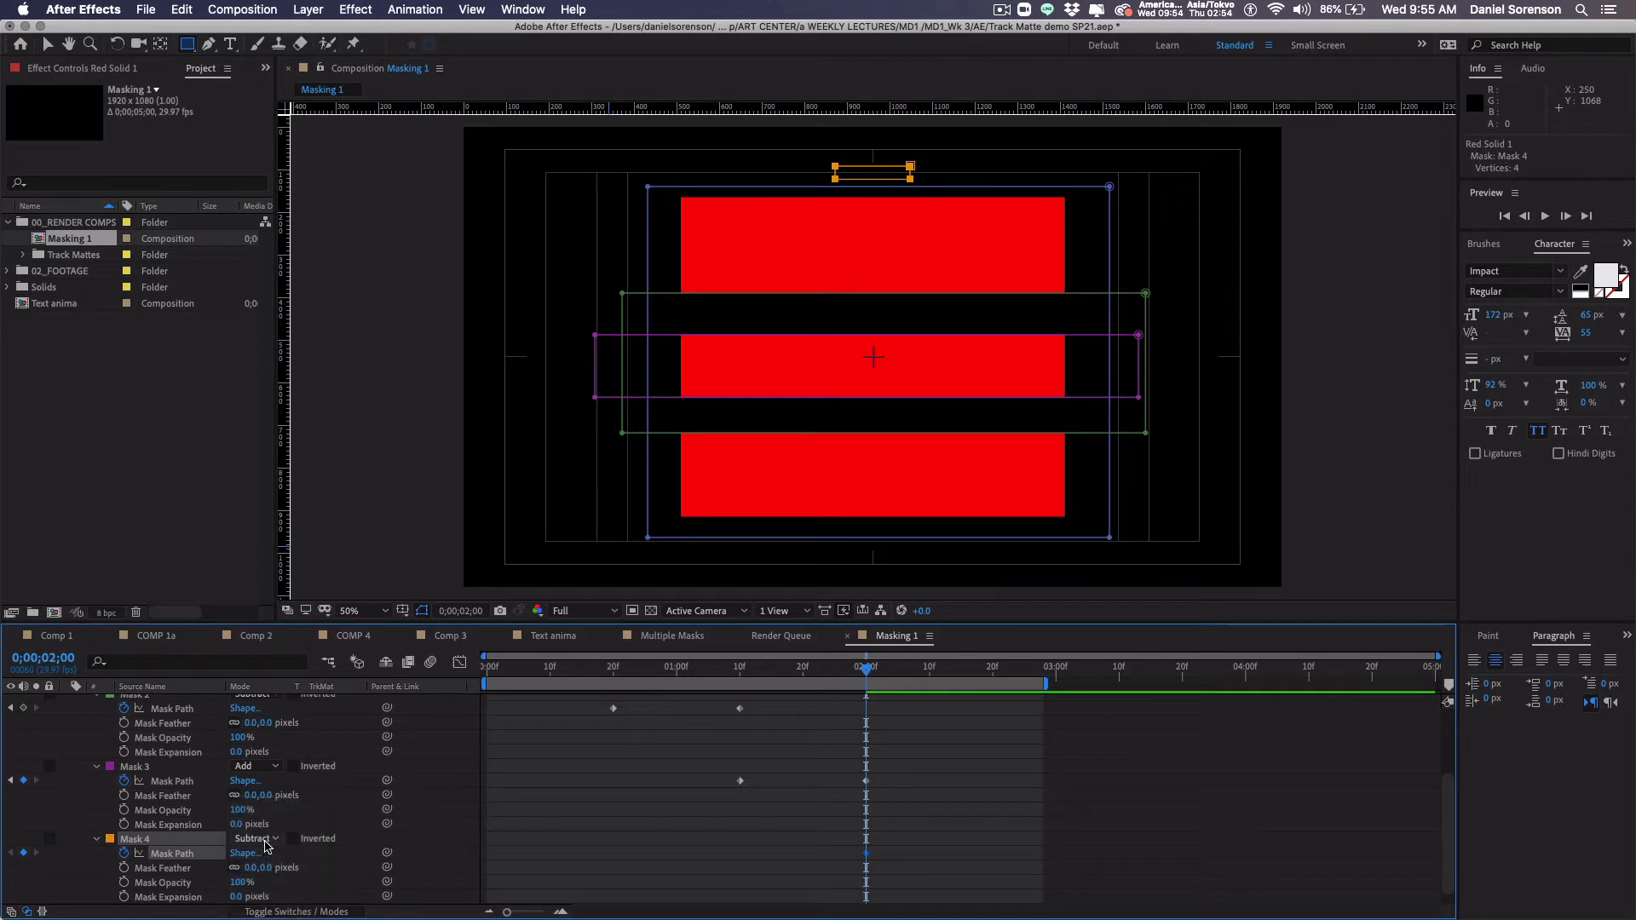
left_click(271, 843)
Step: At 0;00;02;20, stretch Mask 4's bottom edge down past the red solid and preview the animation from the start
left_click(48, 44)
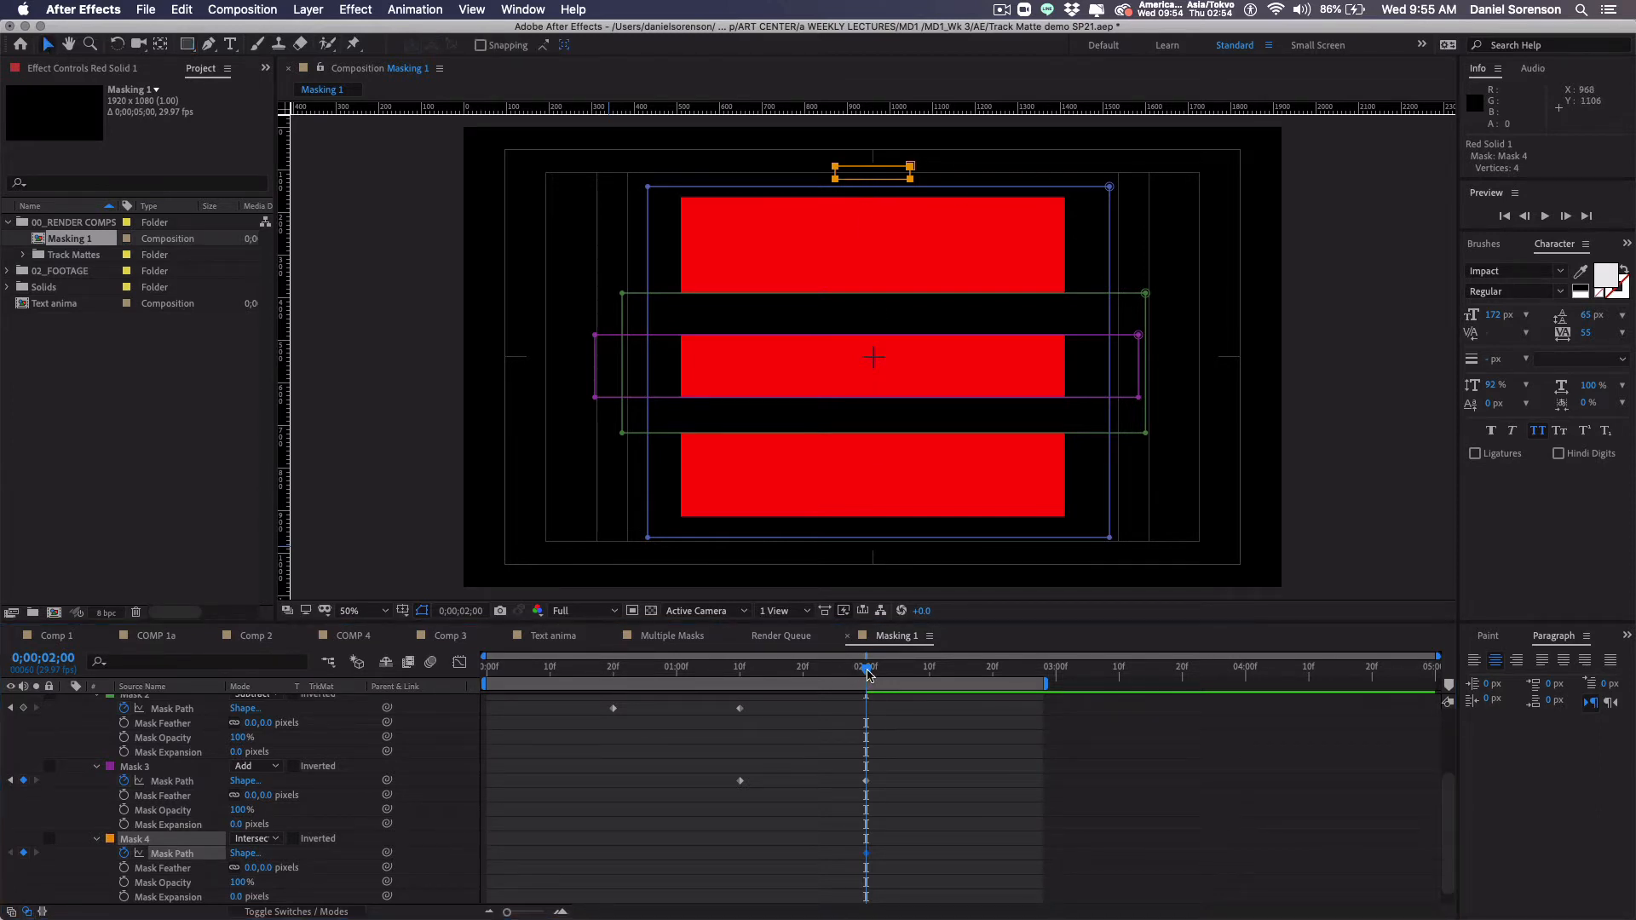
left_click_drag(868, 675, 997, 683)
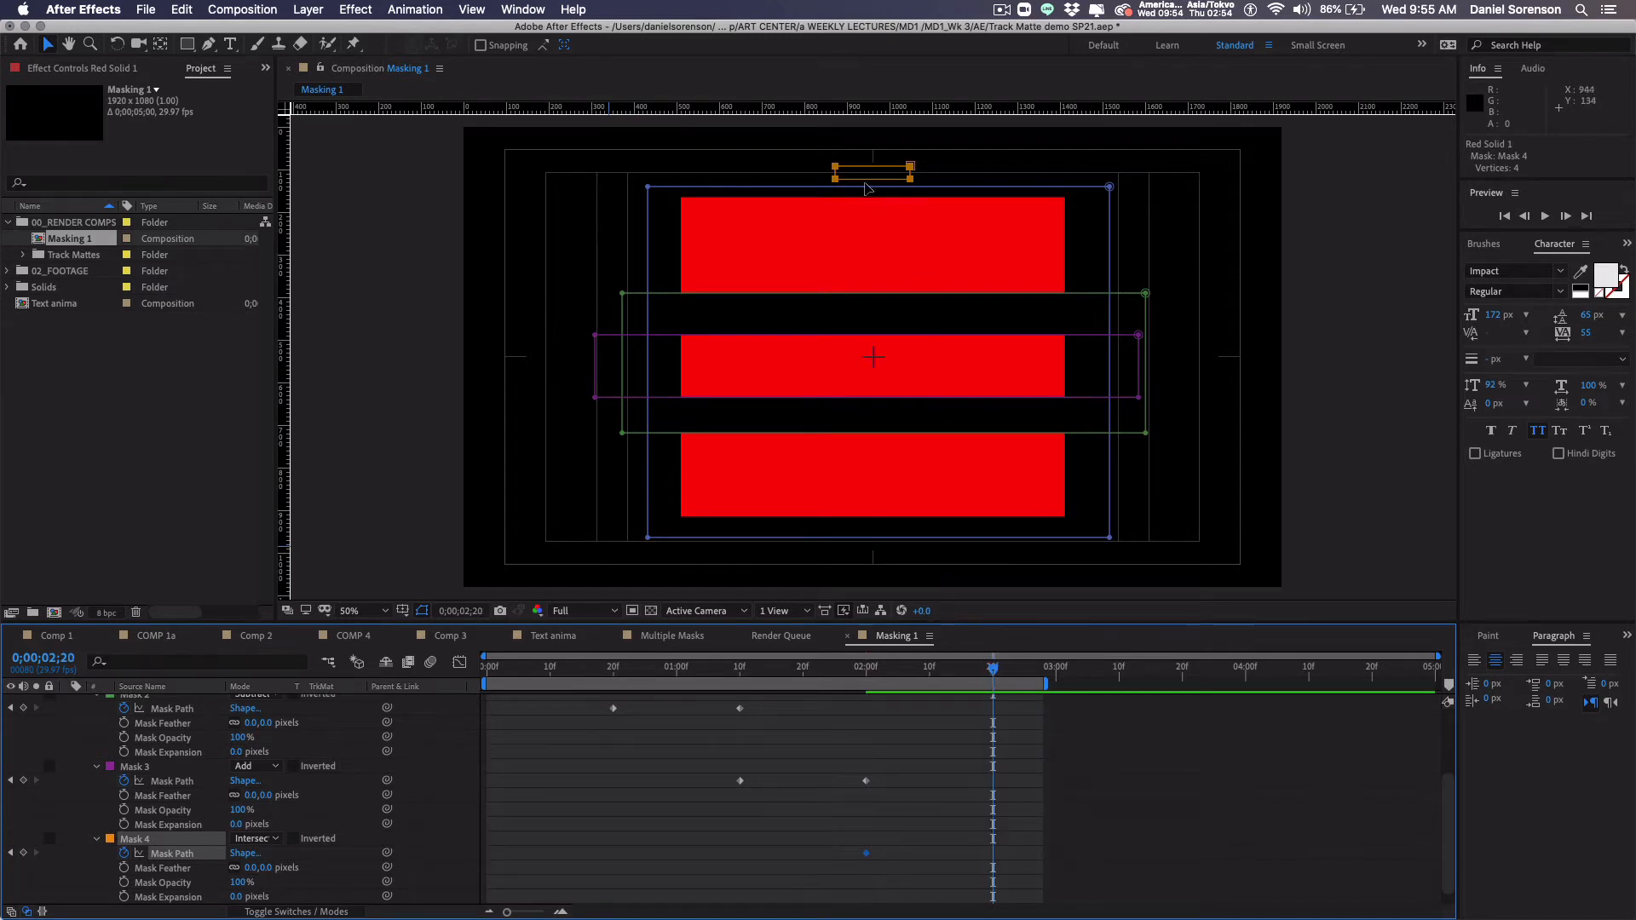
left_click(872, 176)
left_click_drag(872, 176, 873, 554)
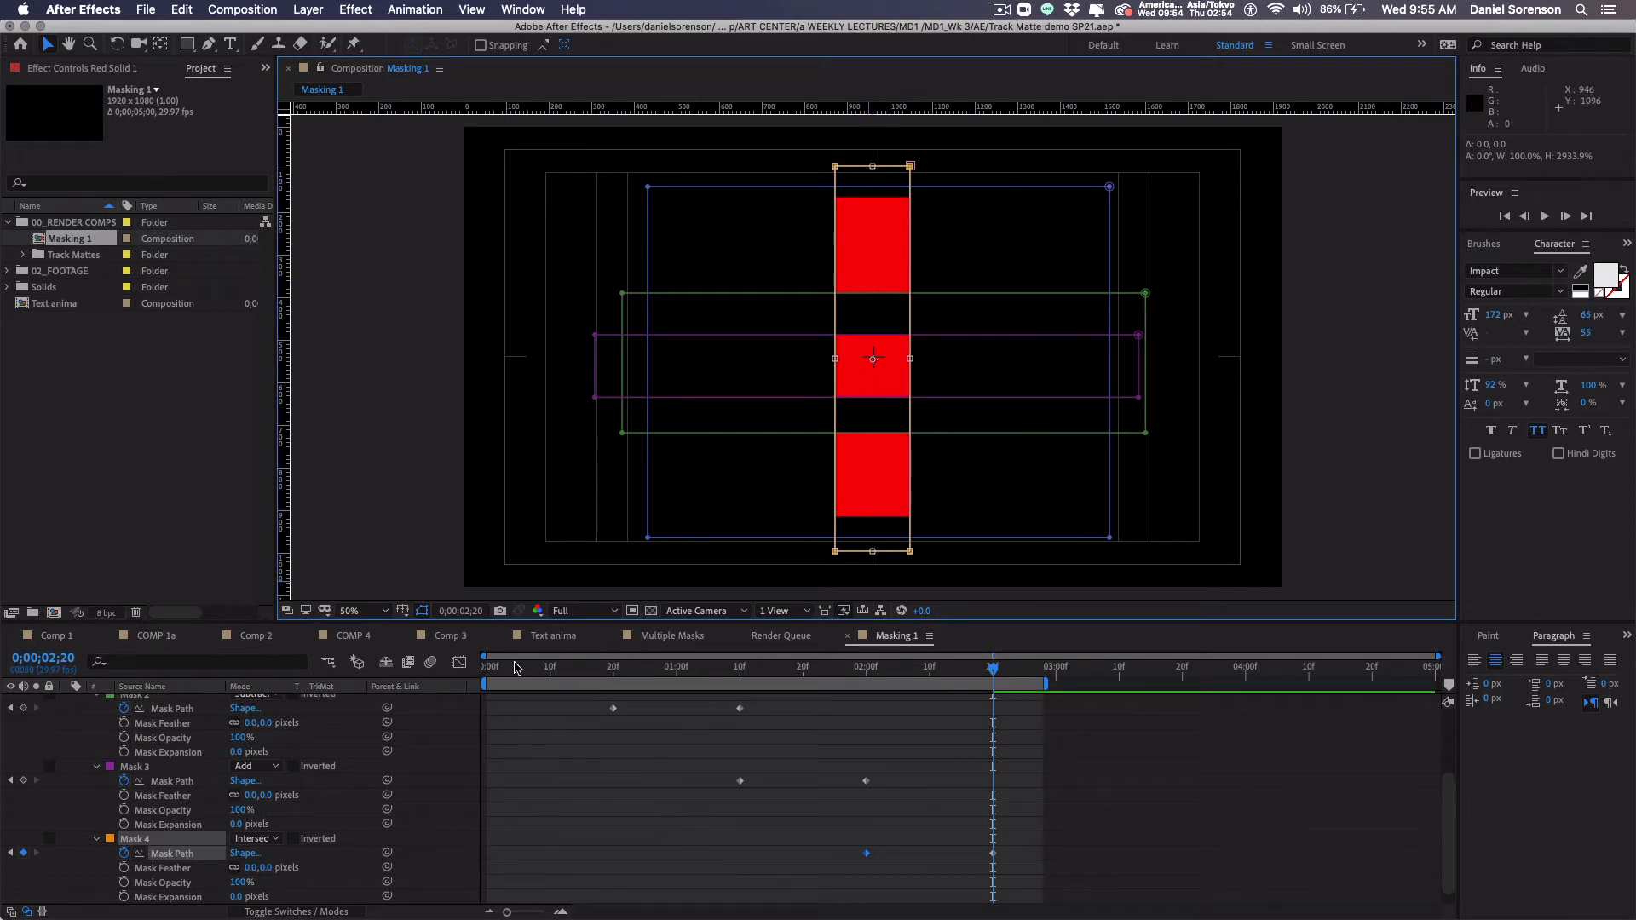
key("Home")
key("space")
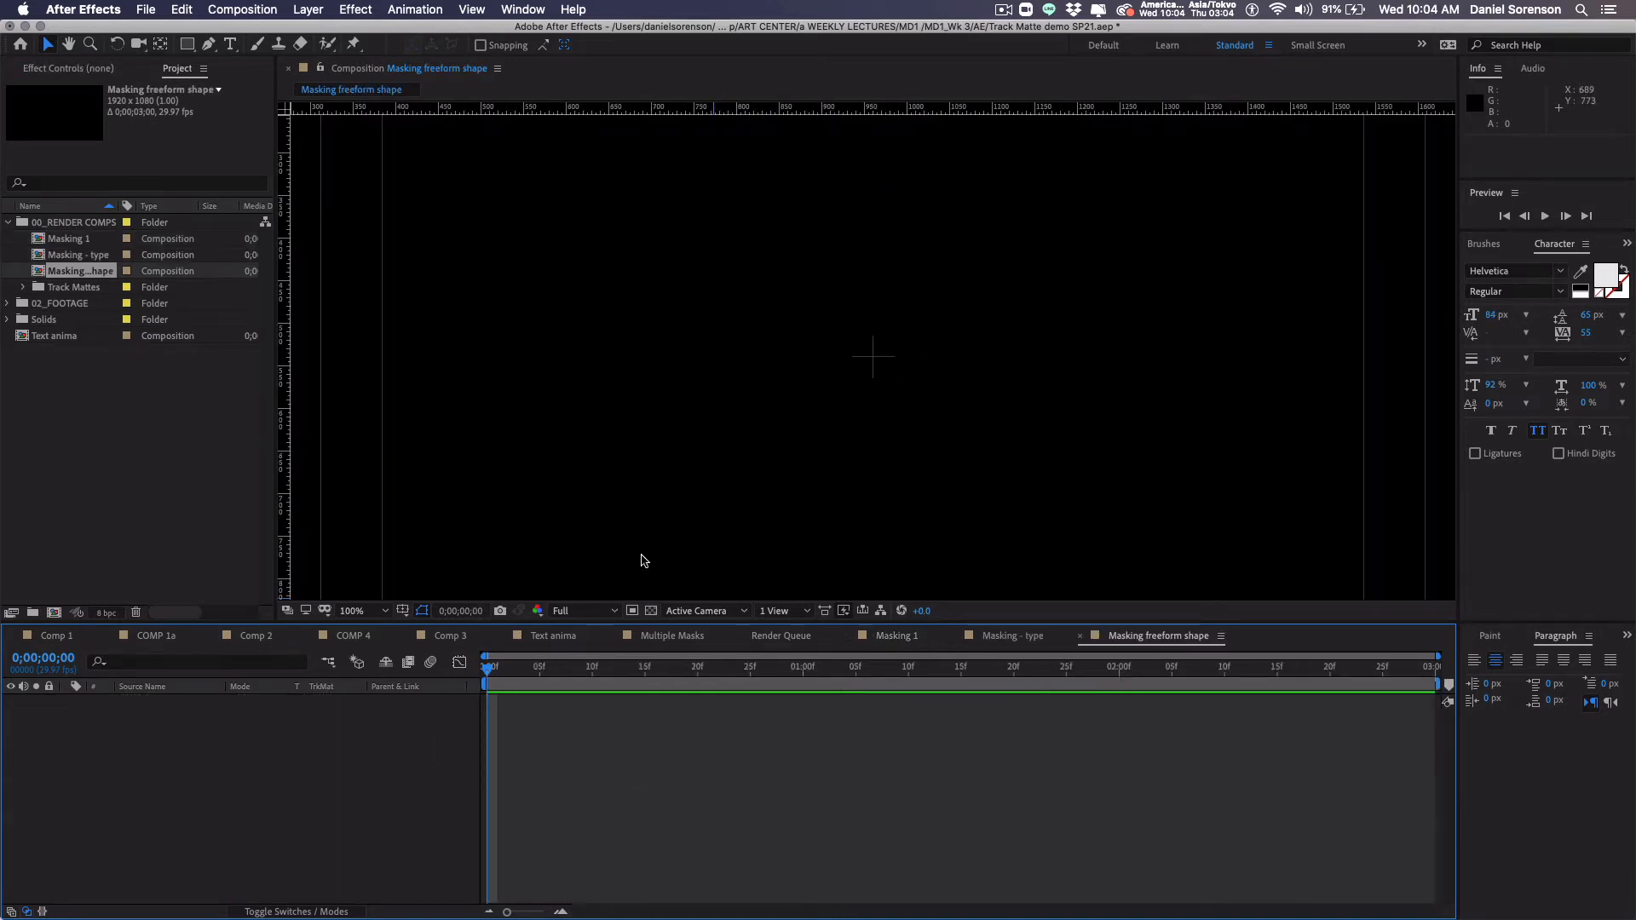
Step: Create a red solid at the full composition size of 1920 x 1080 px in the Masking freeform shape composition
key("super+y")
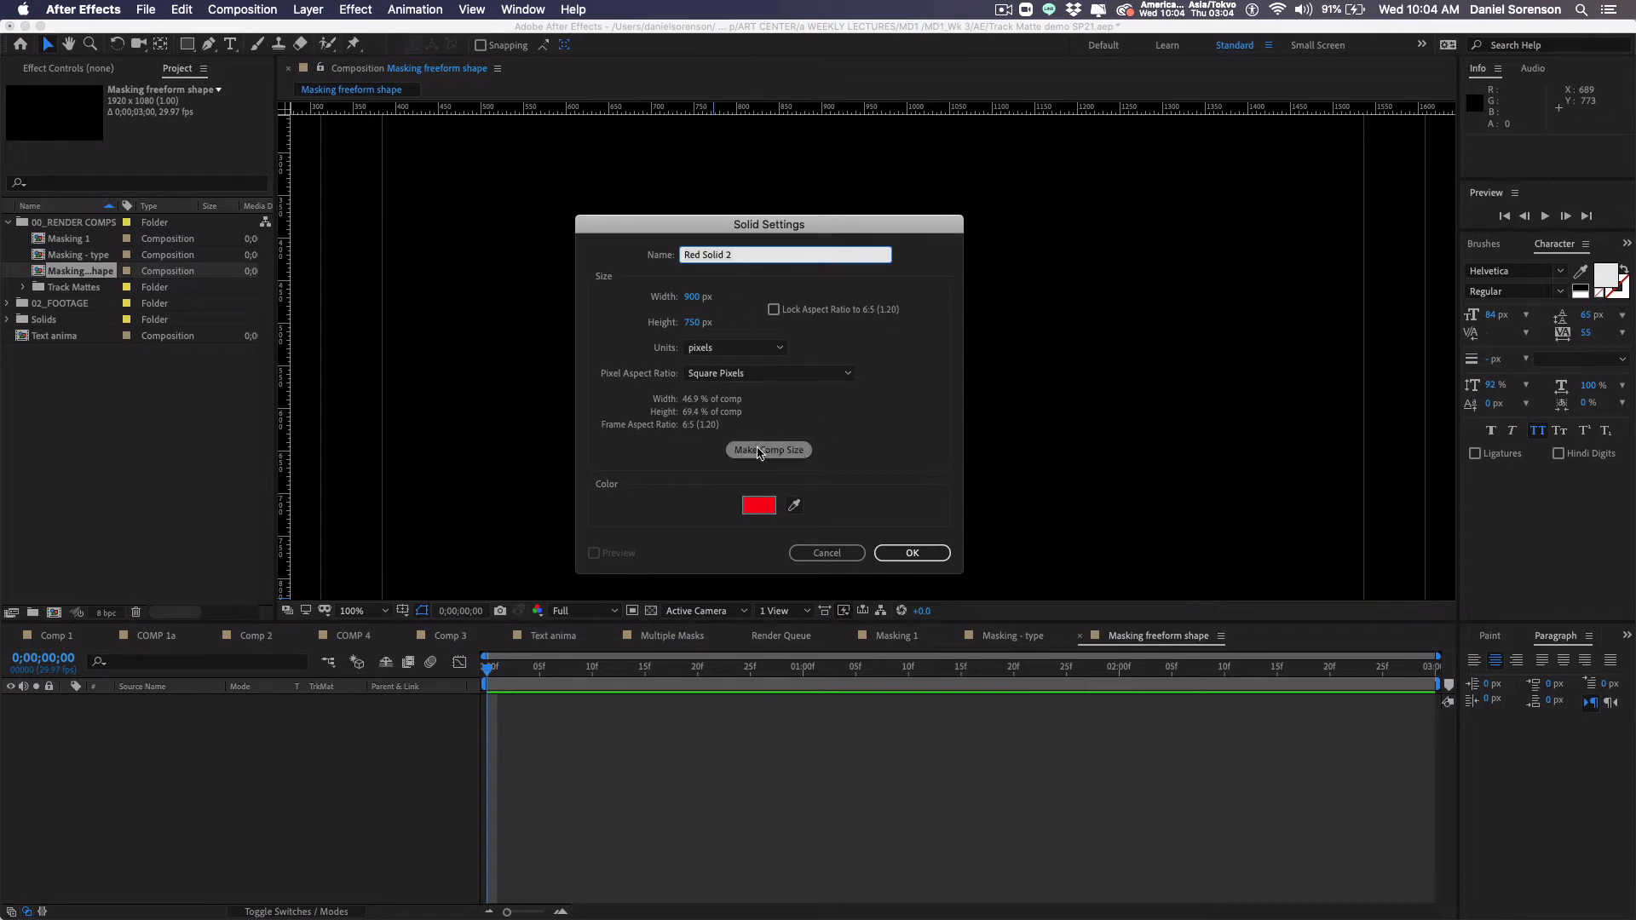
left_click(760, 453)
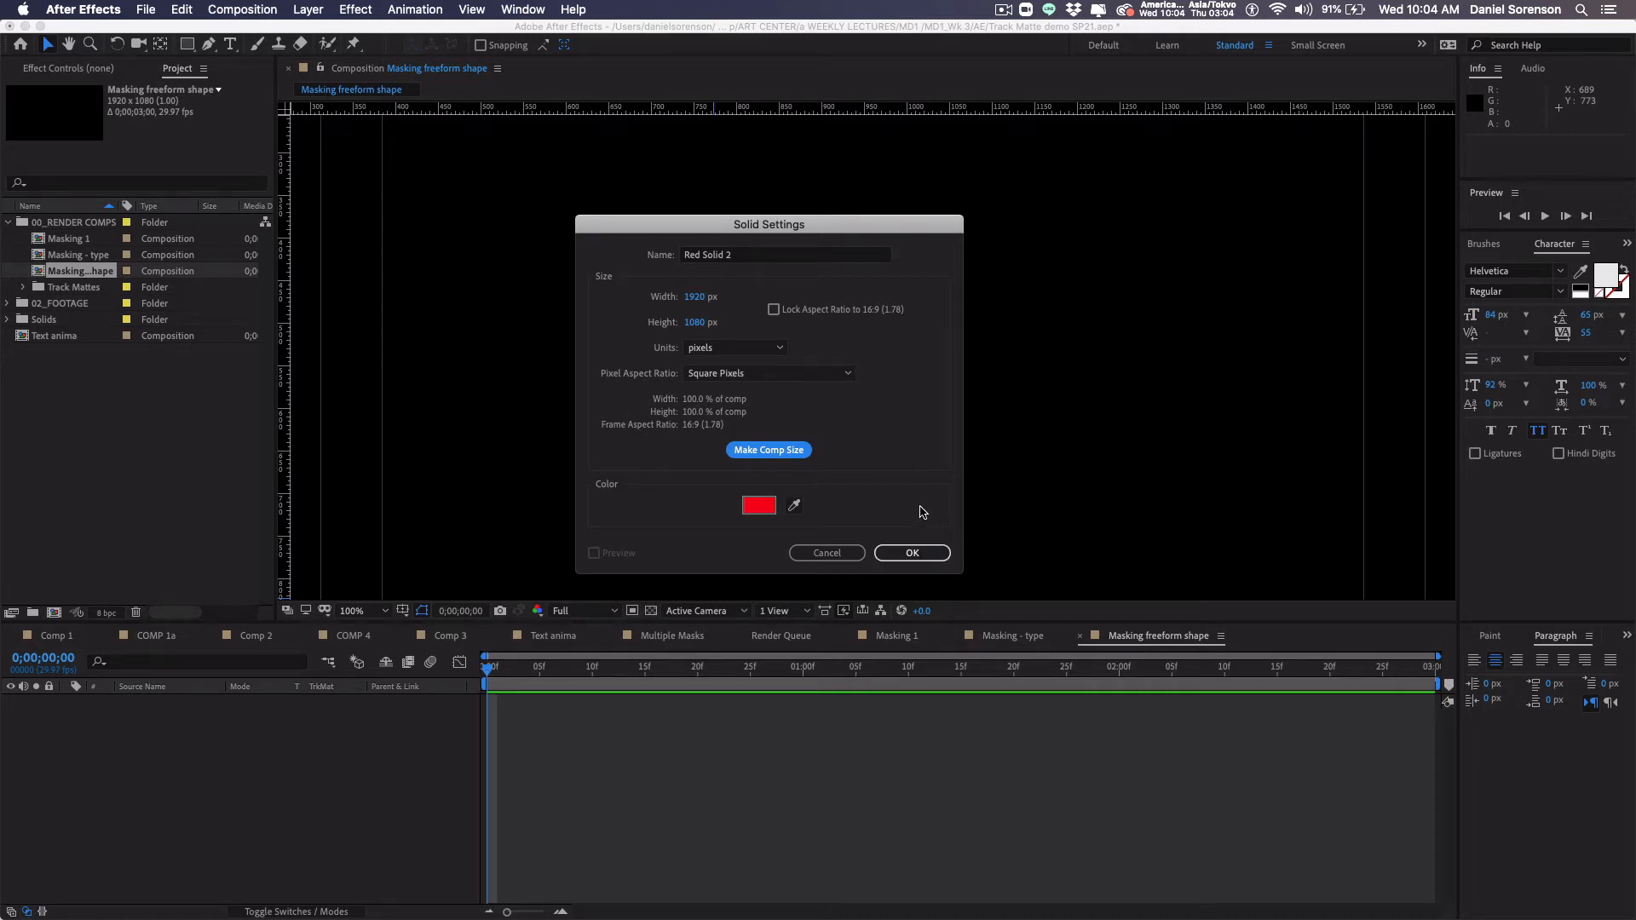
left_click(913, 553)
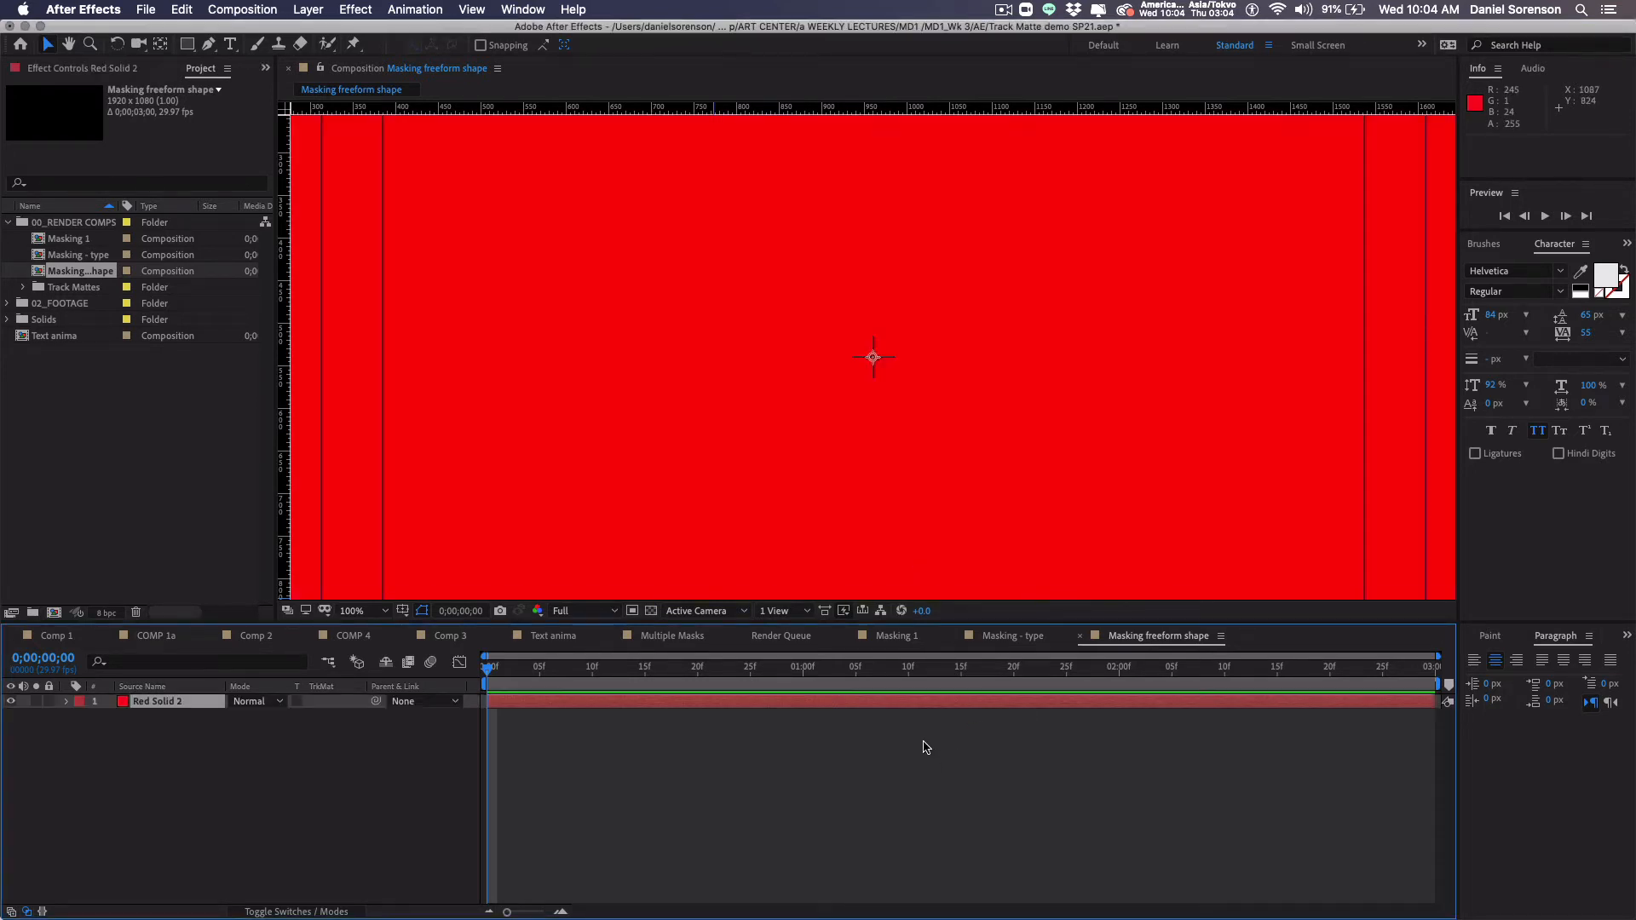
key("comma")
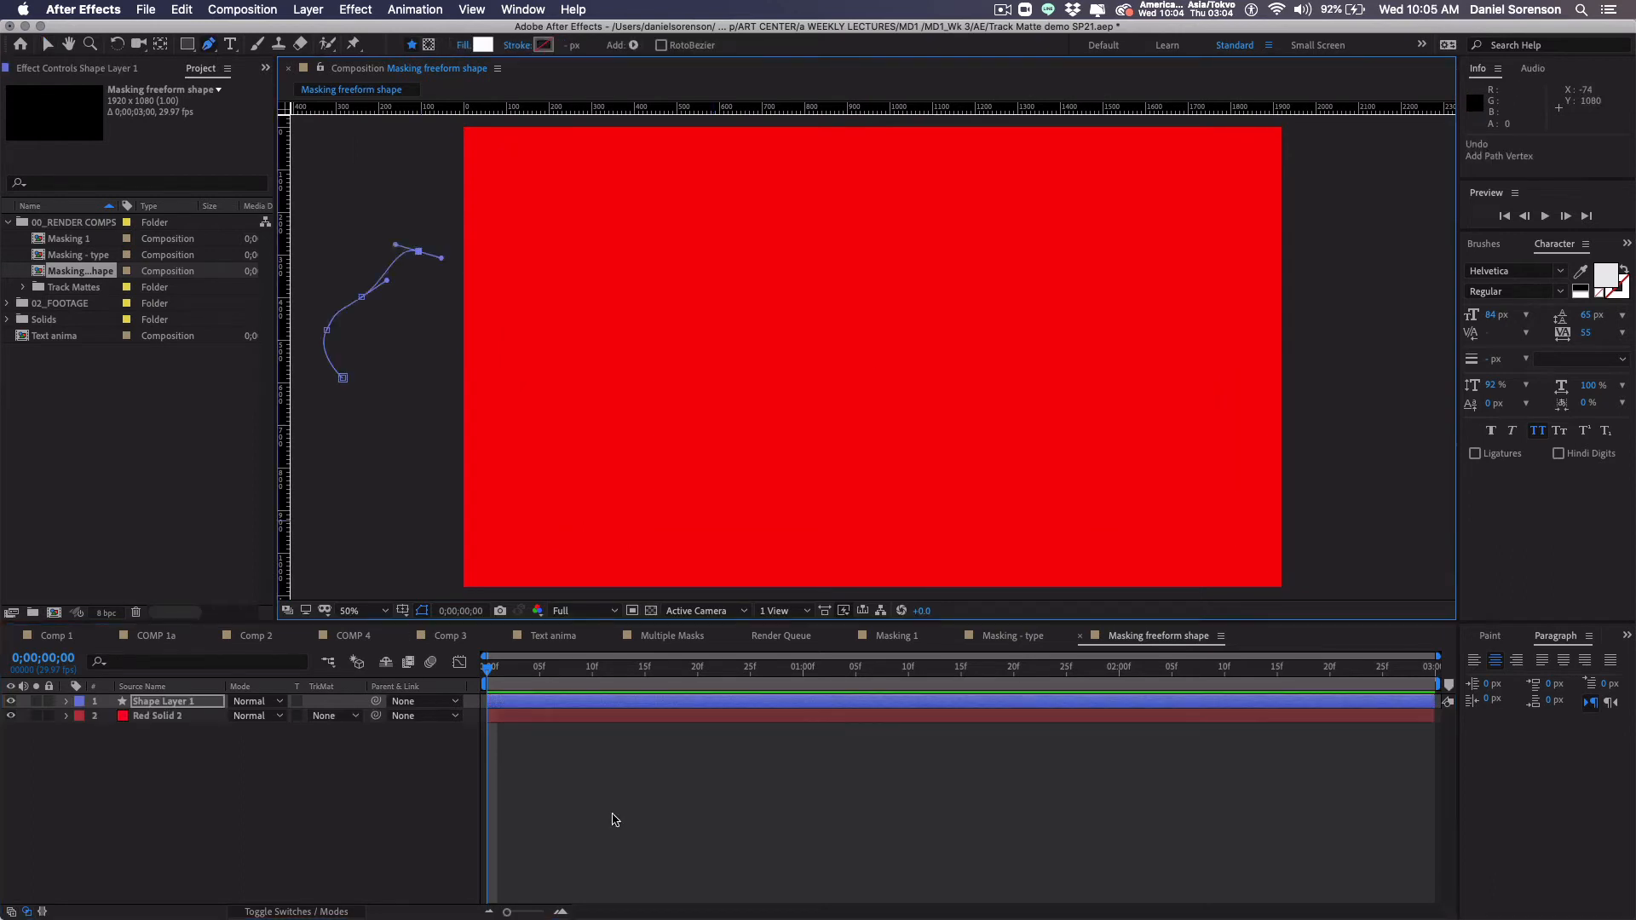
Step: Undo the freeform path that was drawn as a separate shape layer
key("super+z")
key("super+z")
key("super+z")
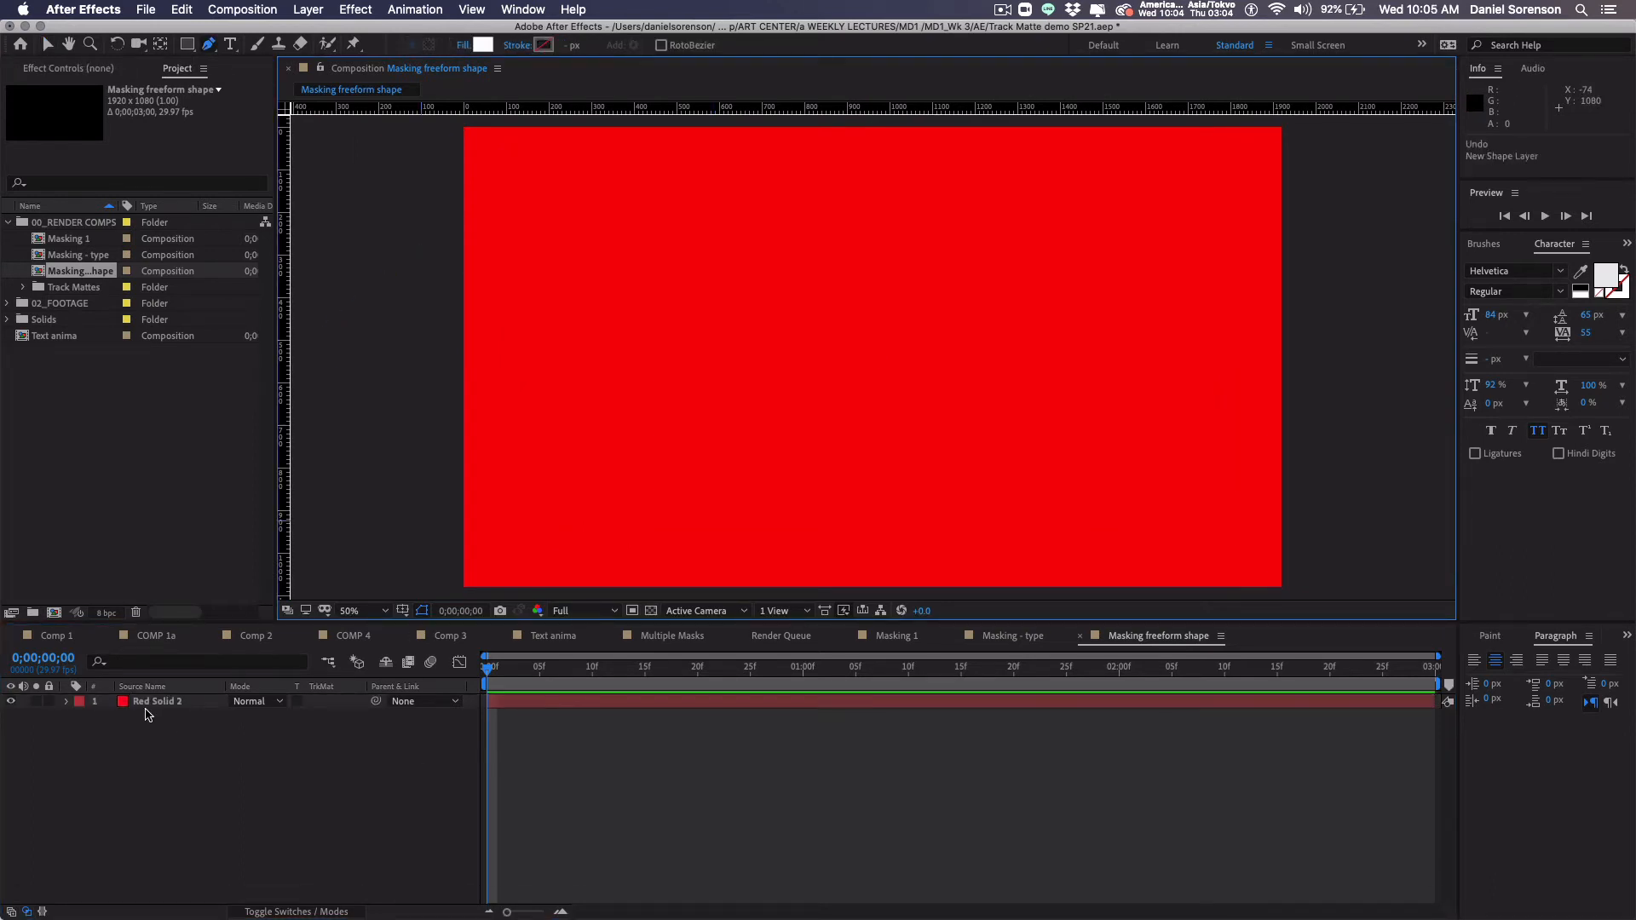
Step: Draw a closed, curved three-point Pen tool mask on the red solid, placed outside the frame to its left
left_click(158, 704)
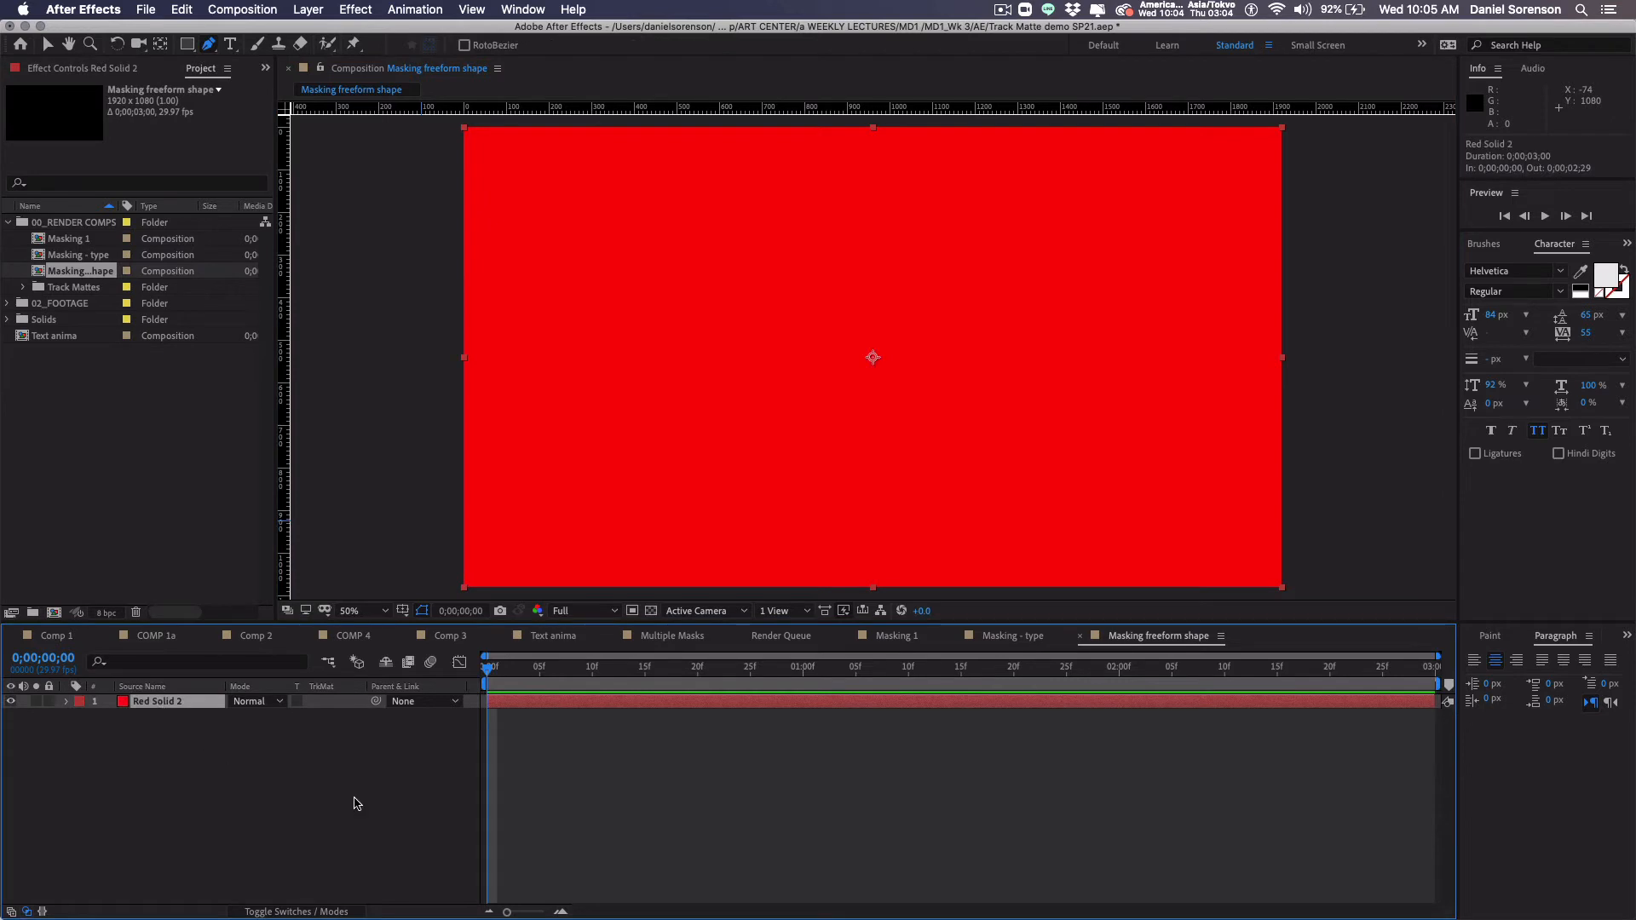
left_click(210, 45)
key("comma")
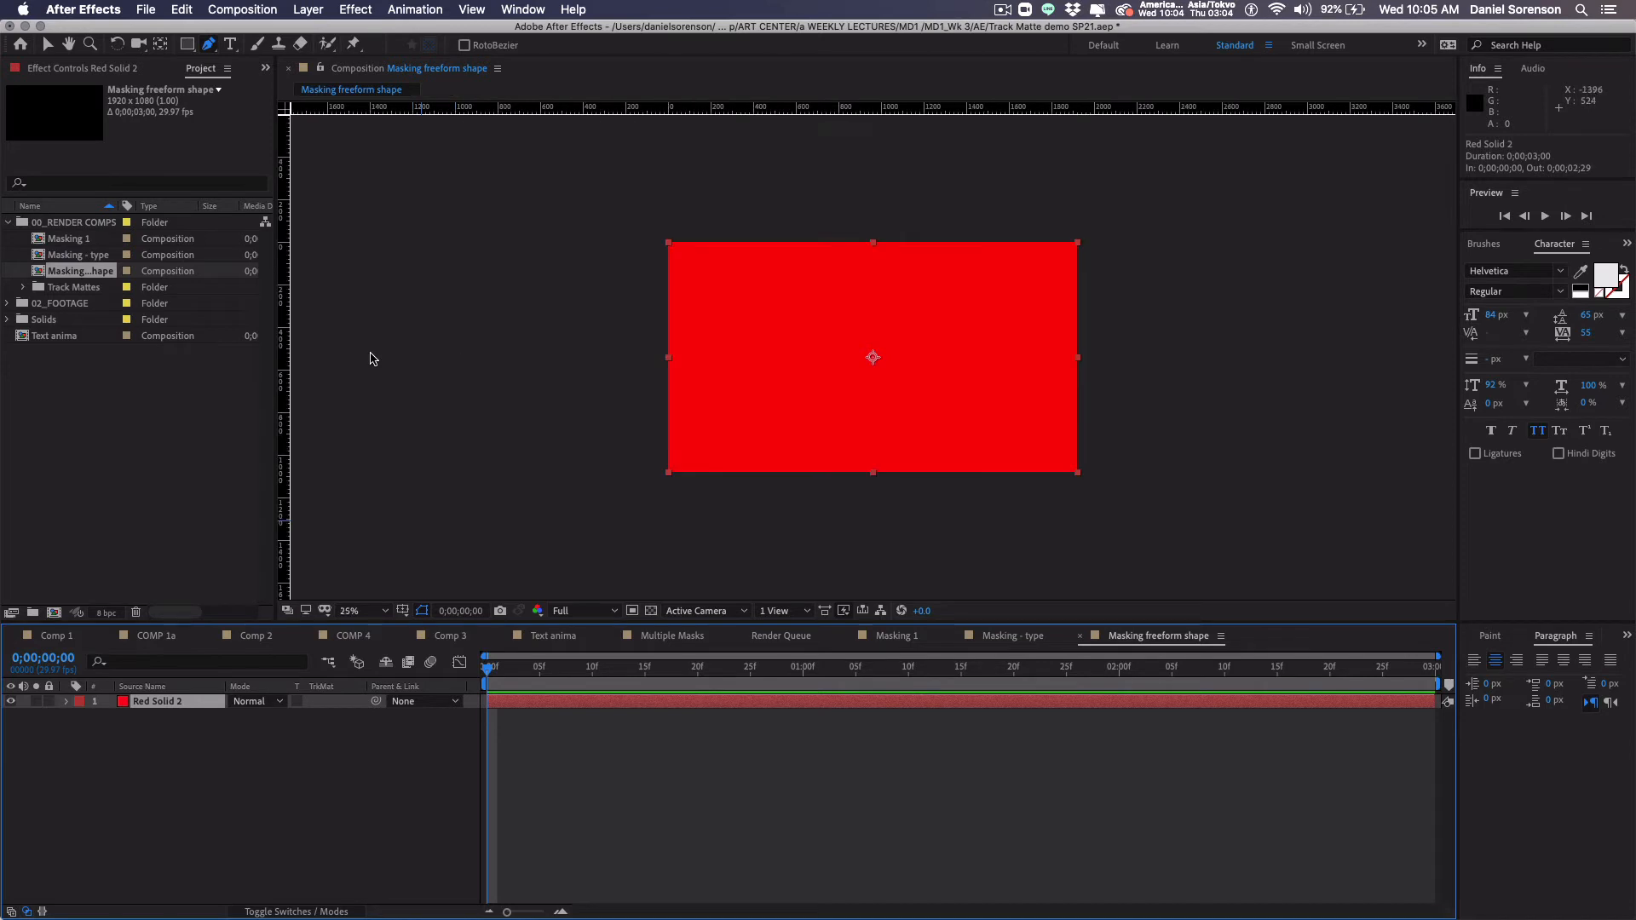
left_click(542, 386)
left_click_drag(562, 318, 595, 317)
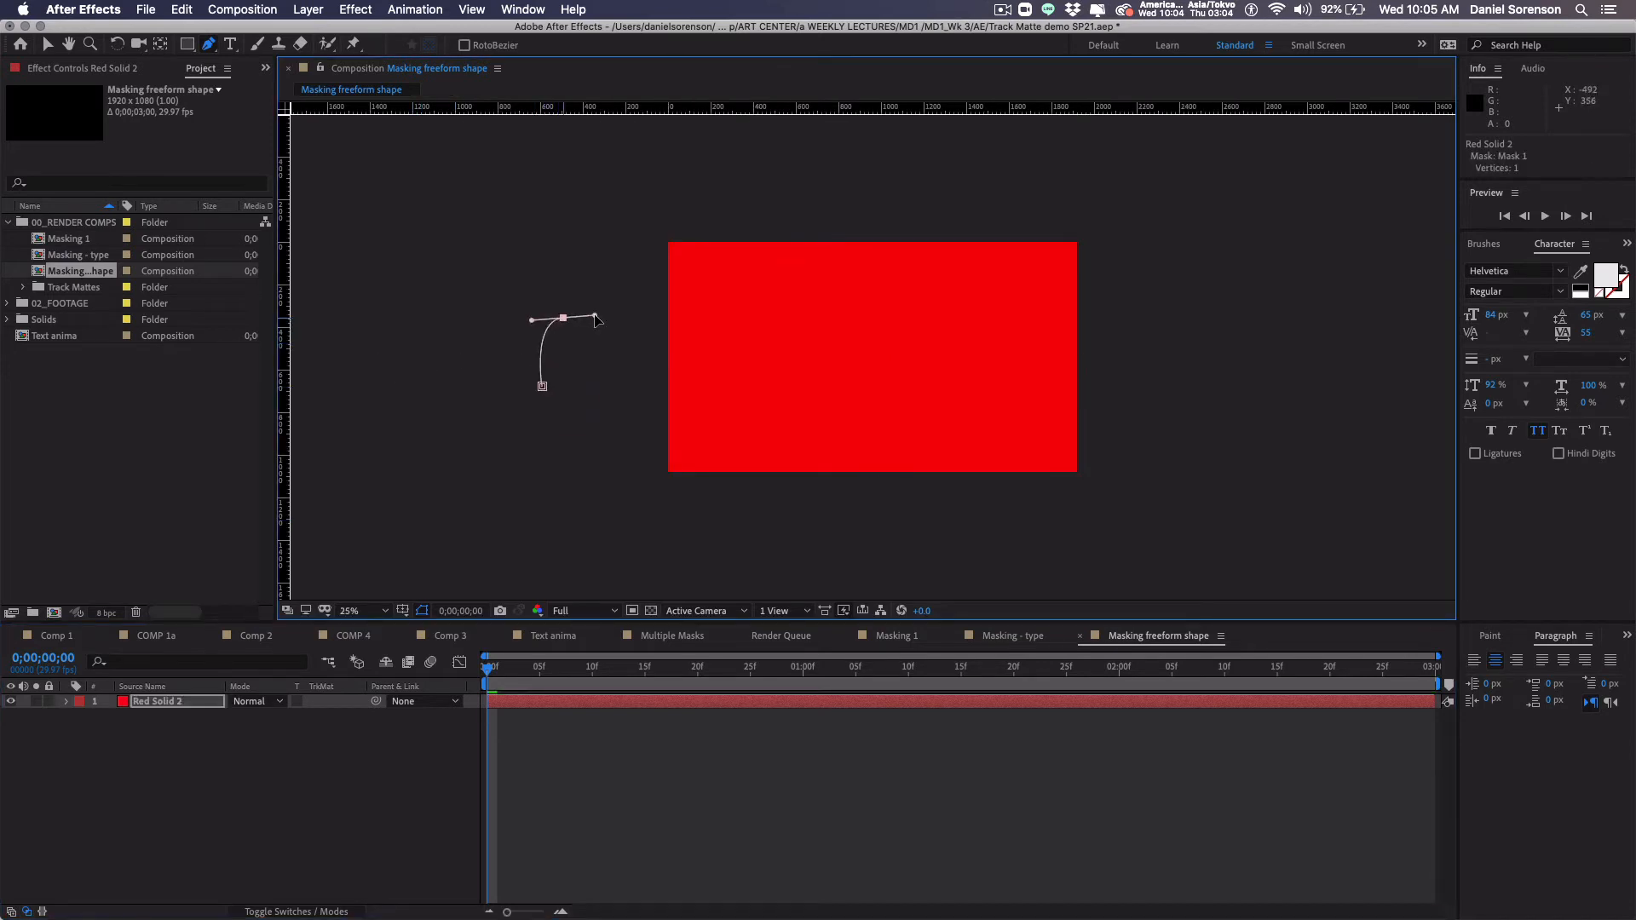
left_click_drag(633, 395, 523, 366)
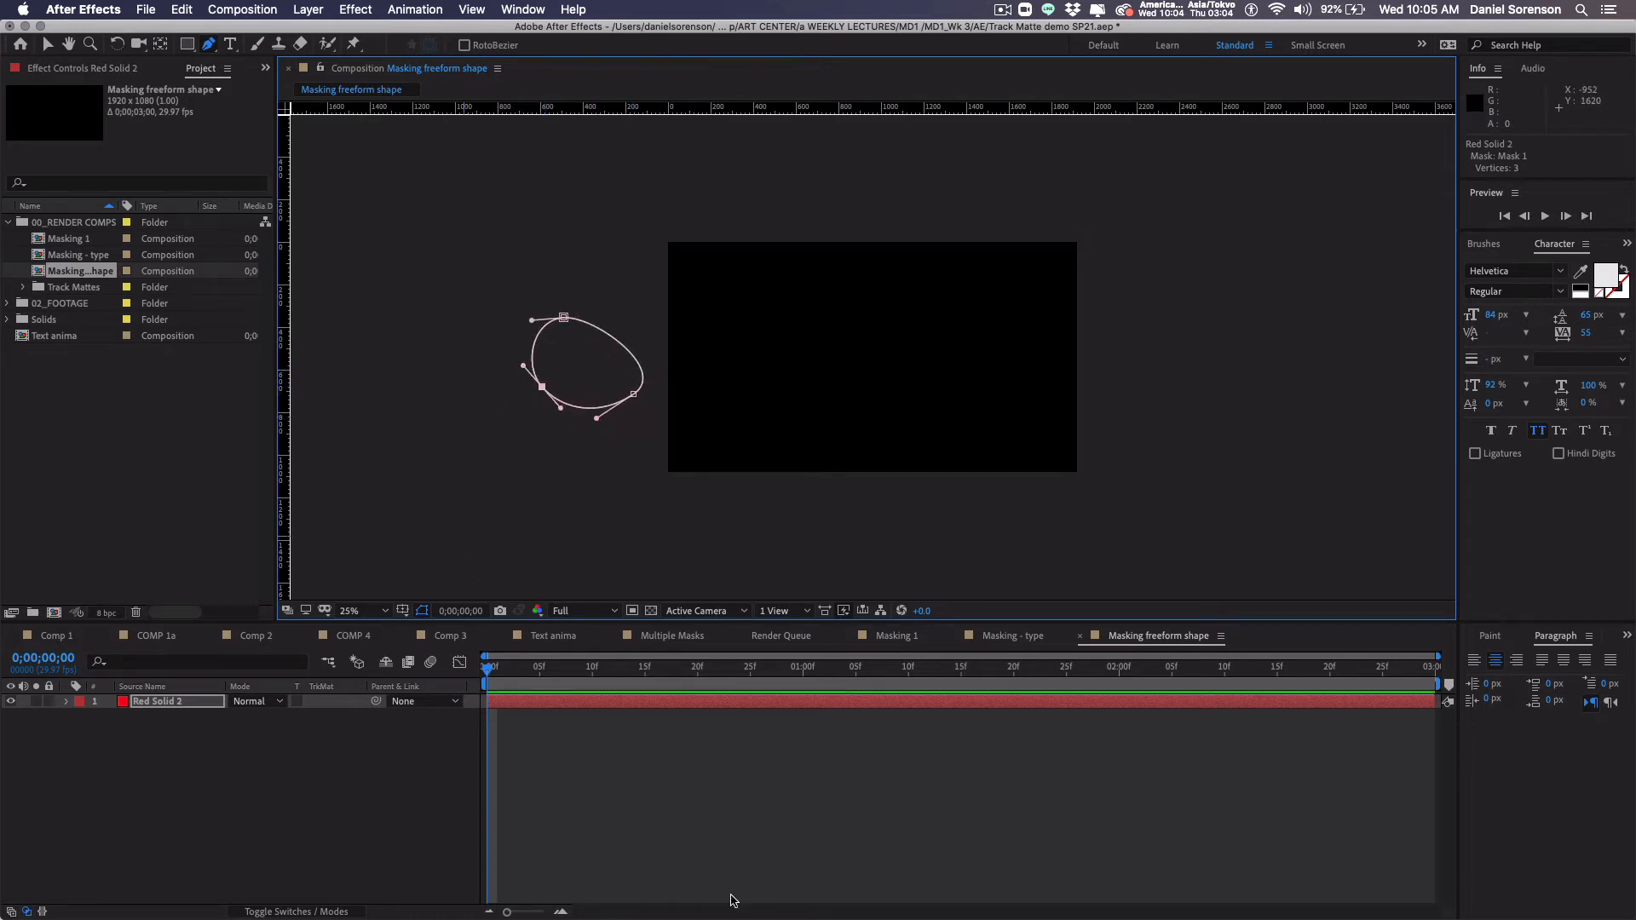
Step: Set a Mask Path keyframe for the freeform mask on the red solid at 0;00;00;10
left_click(65, 702)
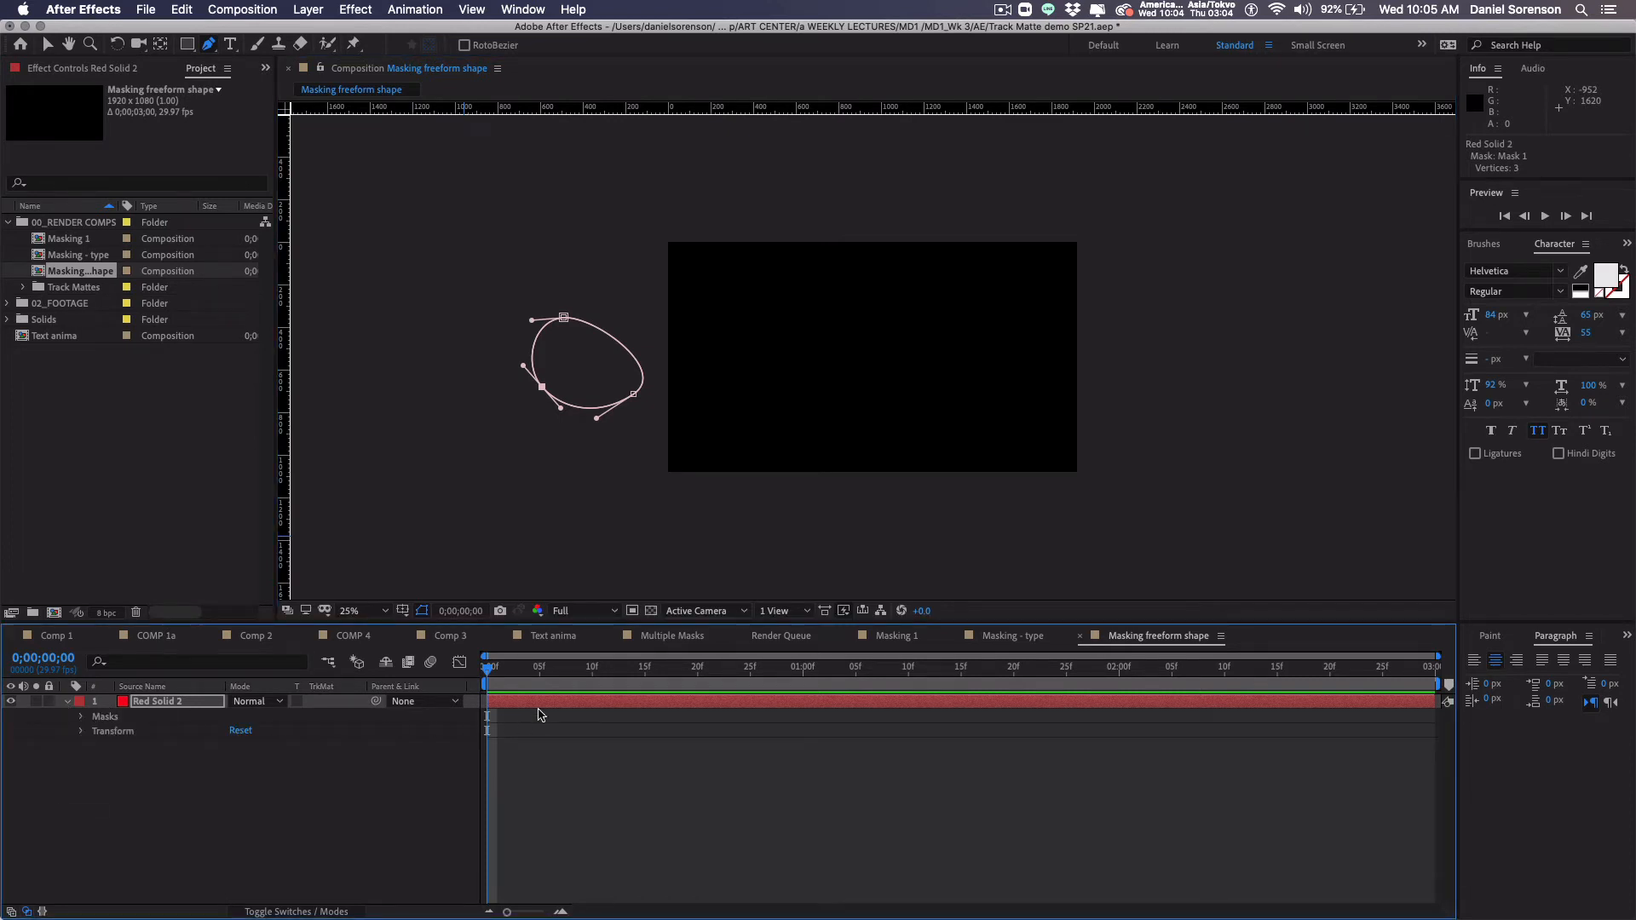
left_click(592, 675)
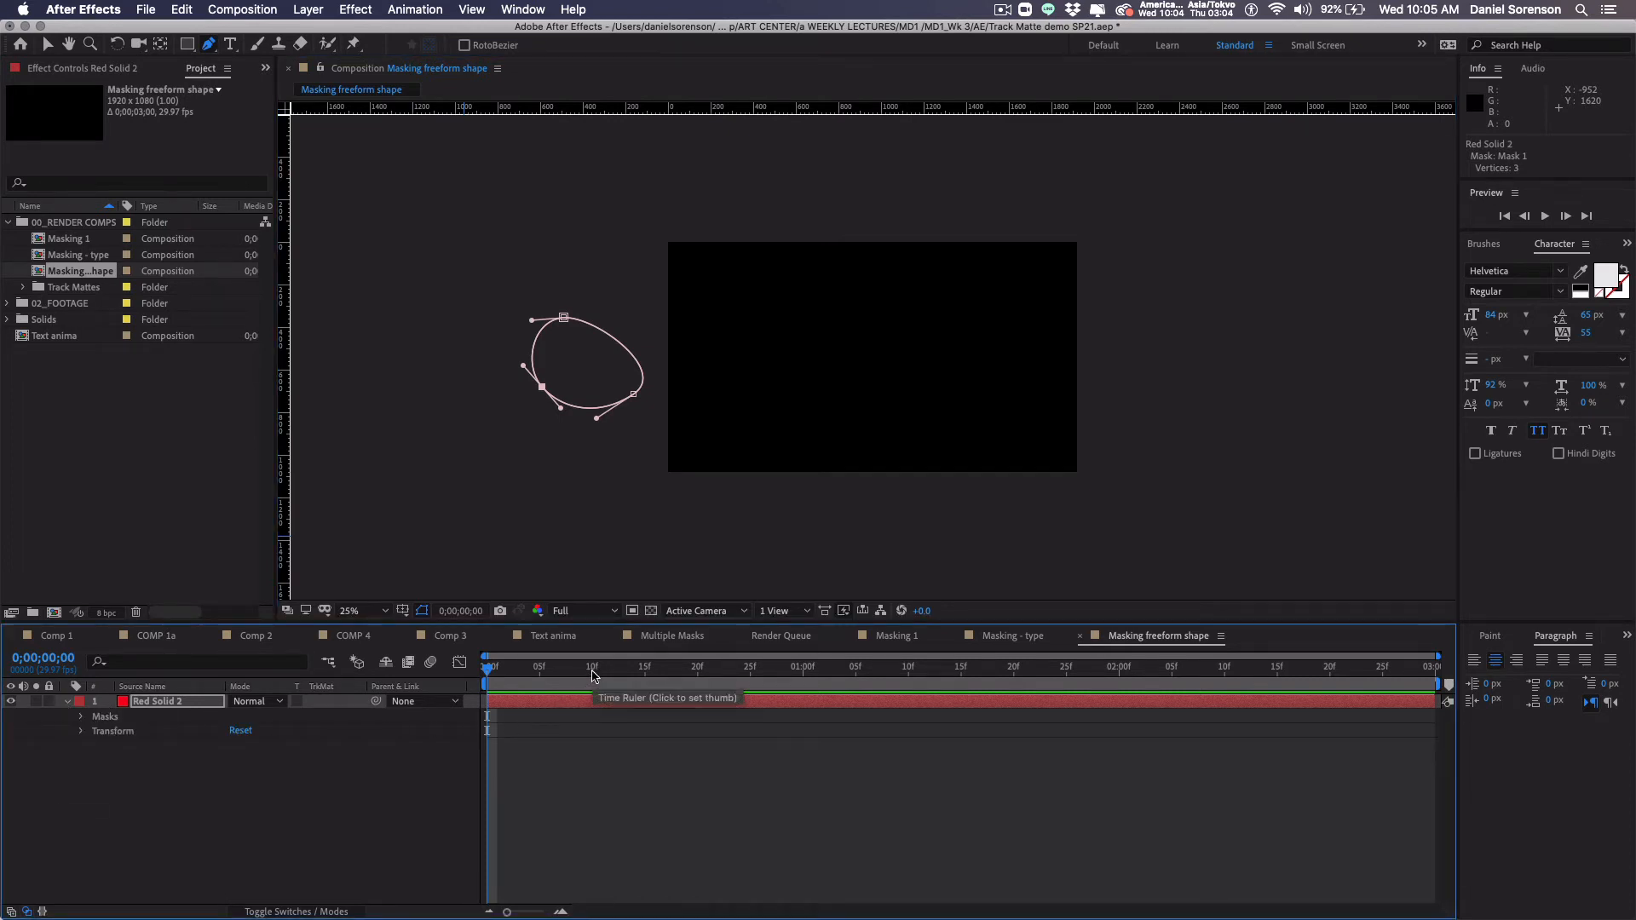
left_click(82, 716)
left_click(97, 731)
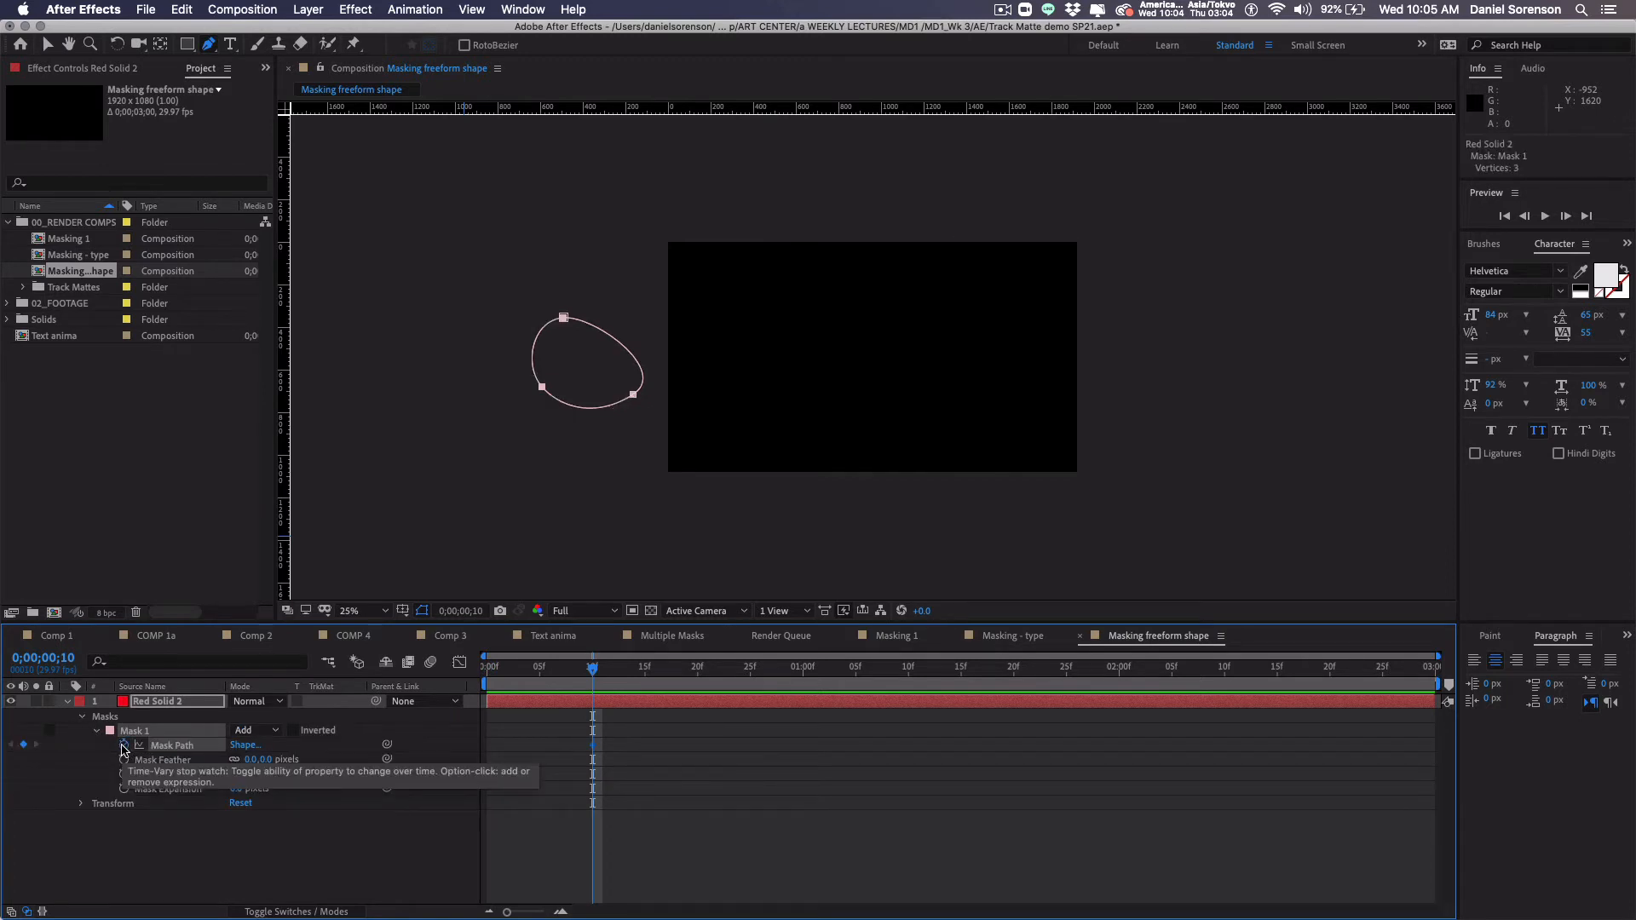
left_click(124, 746)
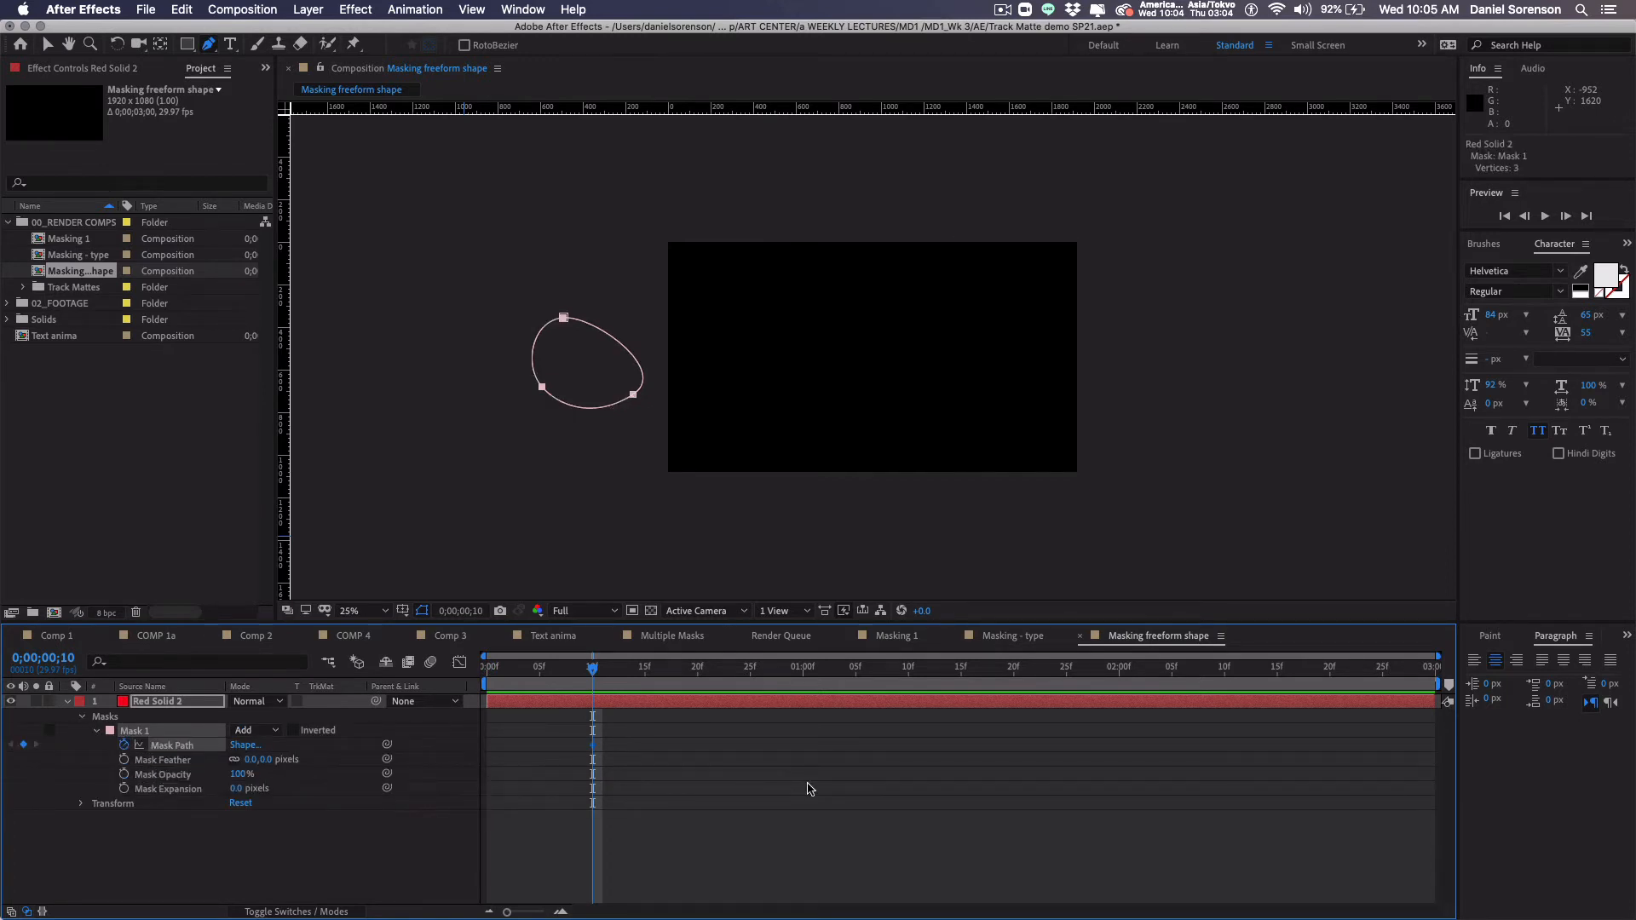
Step: At 0;00;01;00, move the whole freeform mask horizontally into the middle of the frame
left_click(804, 677)
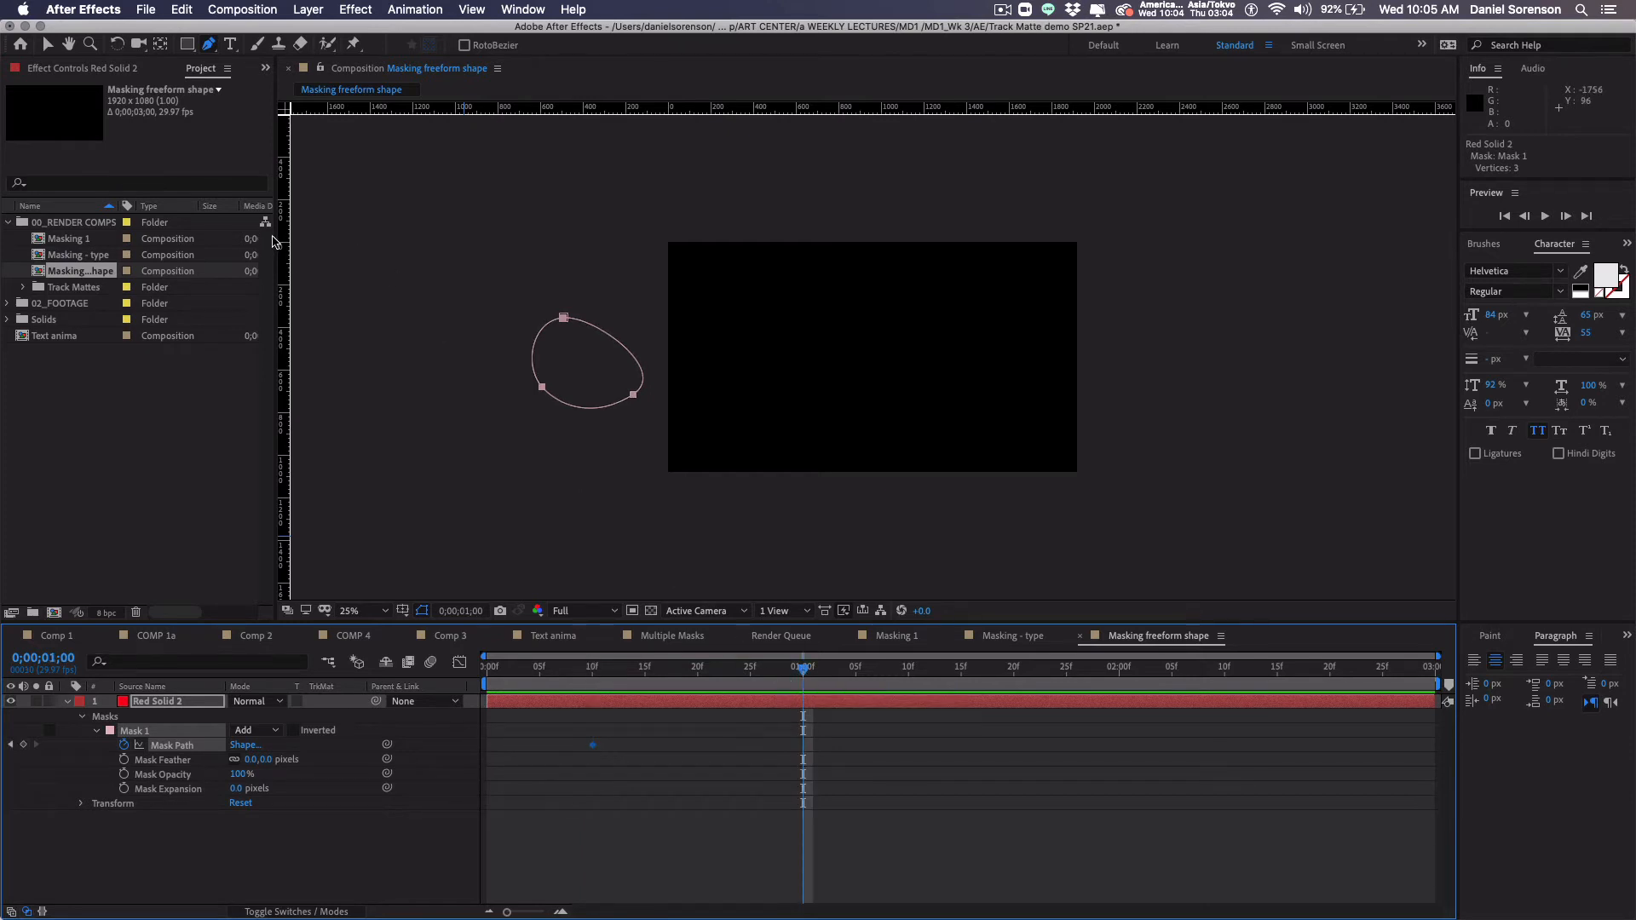
left_click(48, 44)
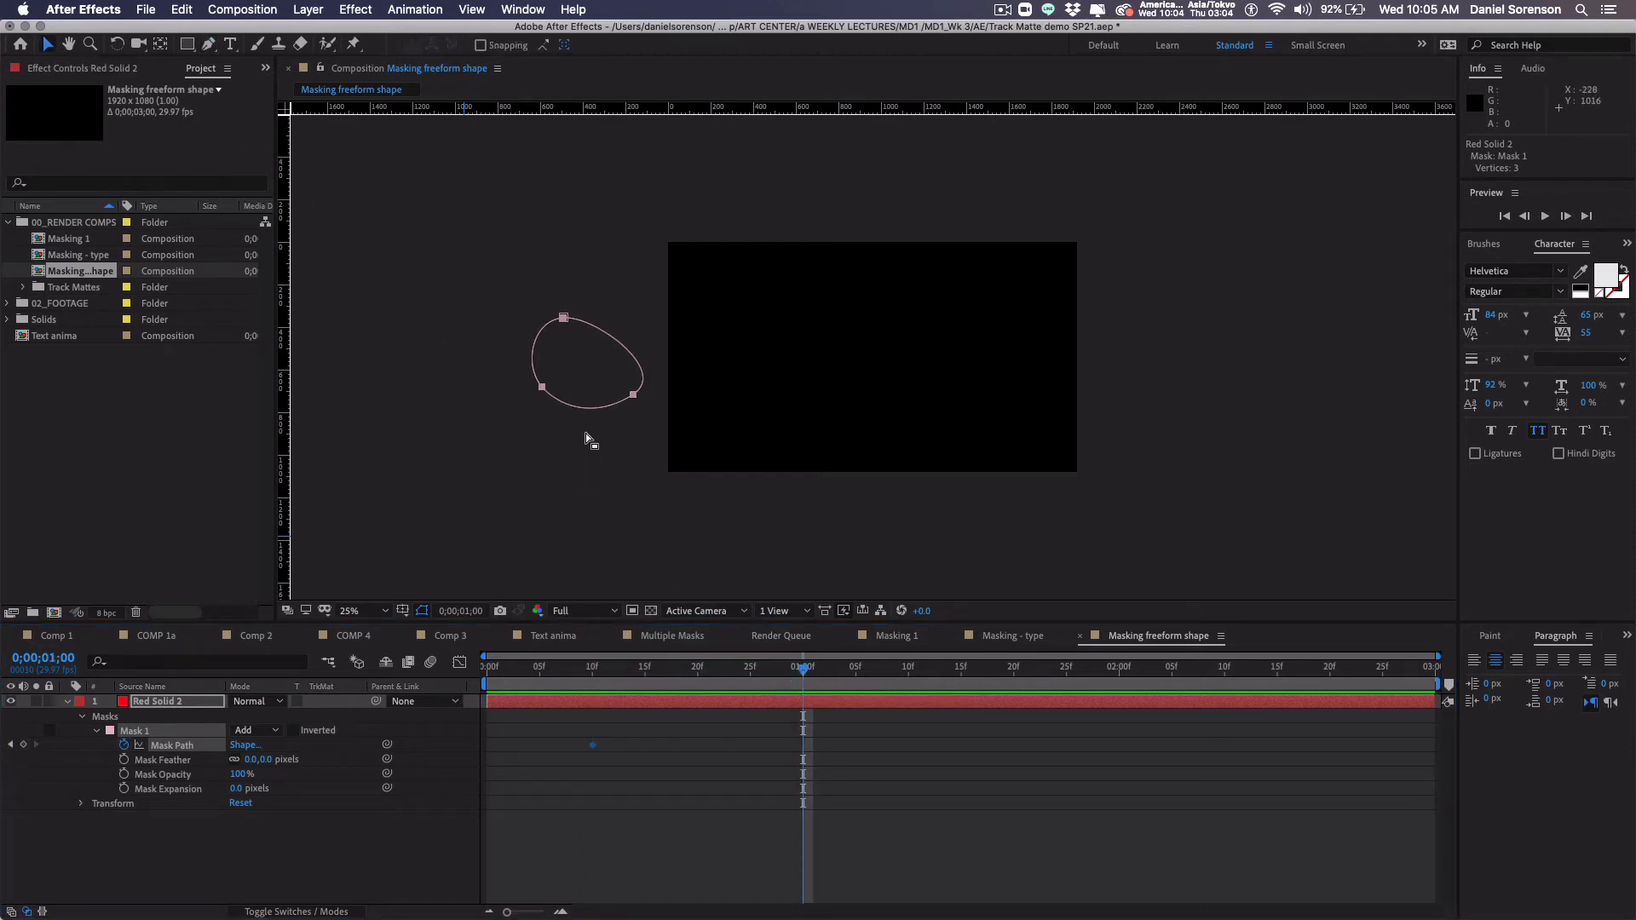
left_click_drag(586, 415, 875, 407)
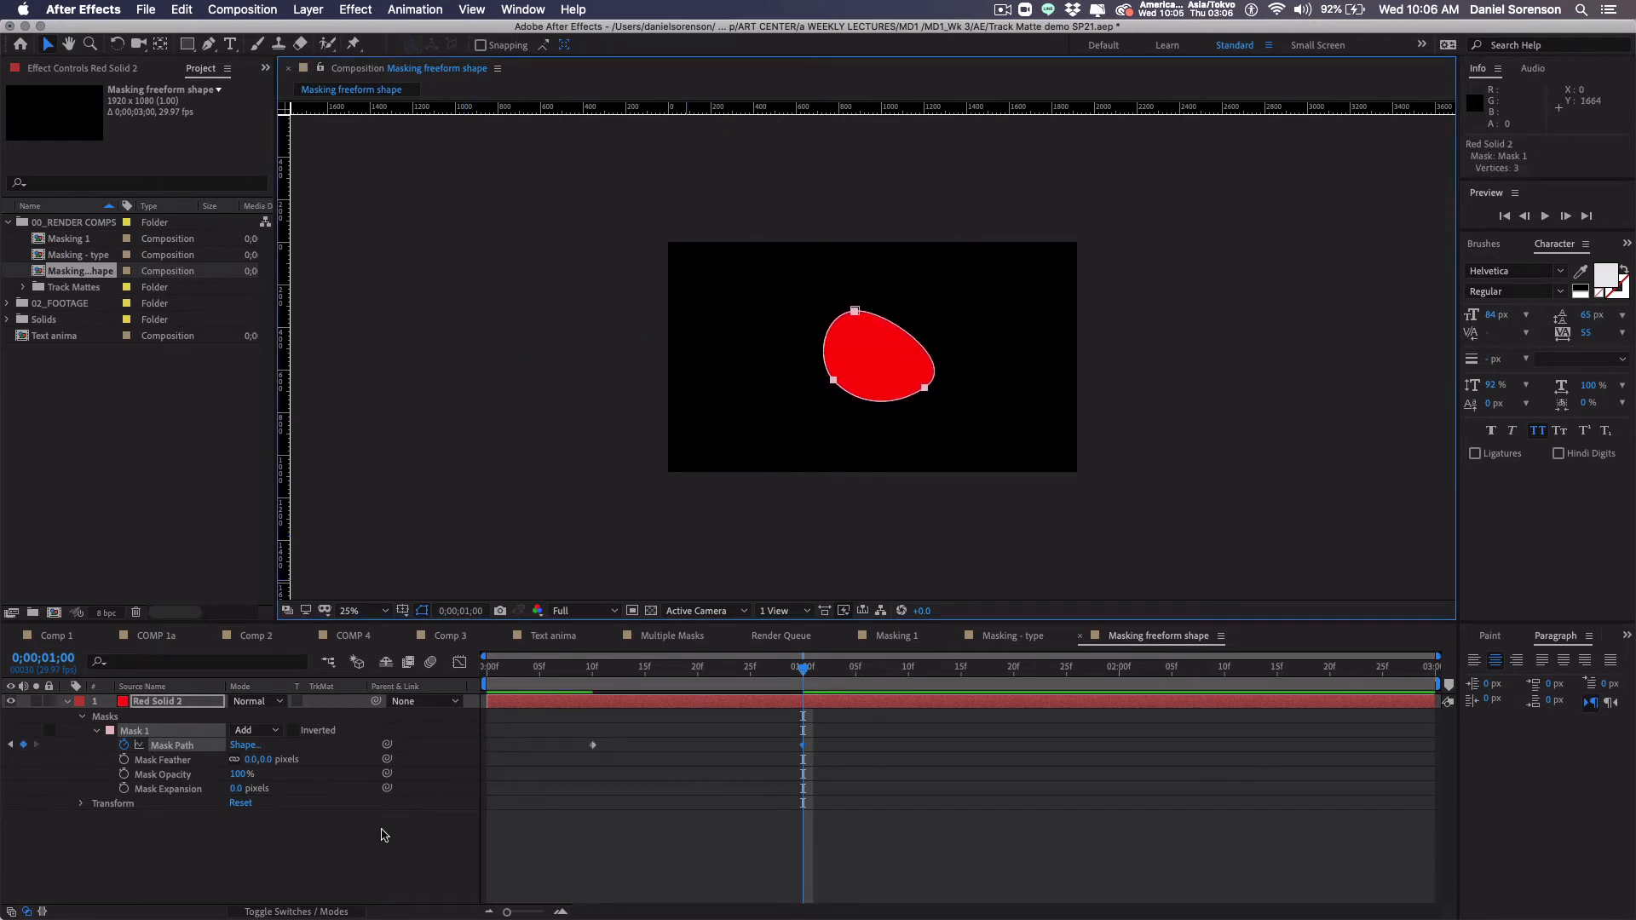
Step: Reshape the centred mask into a curved bean shape by moving its individual points and adjusting their curve handles
left_click(335, 863)
left_click(181, 746)
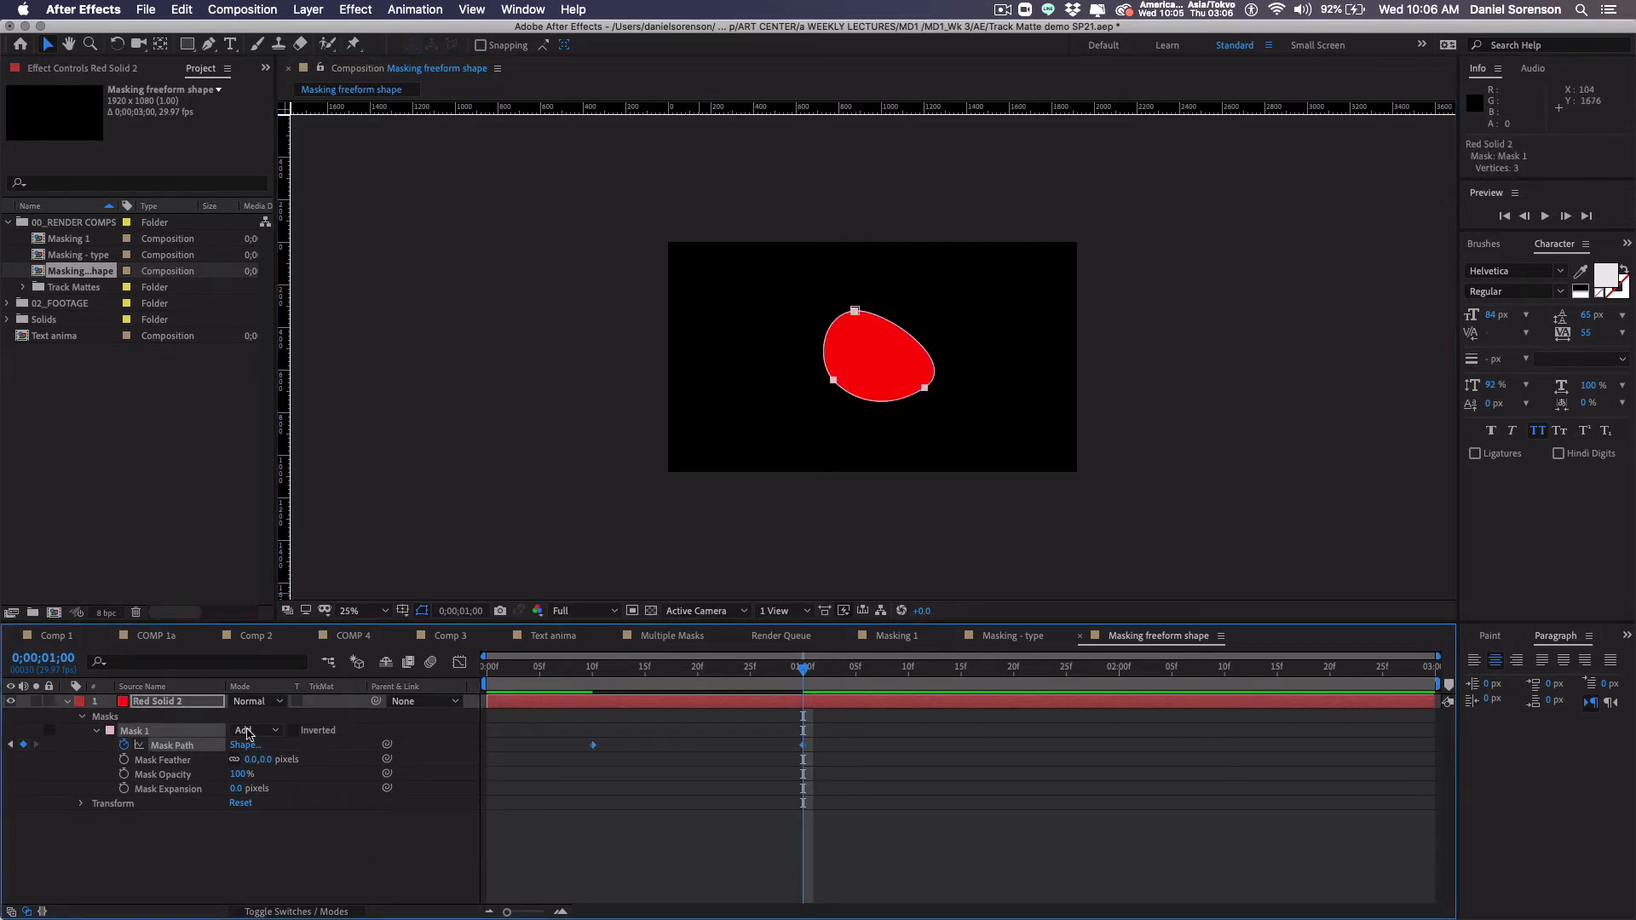
left_click(935, 413)
left_click(925, 389)
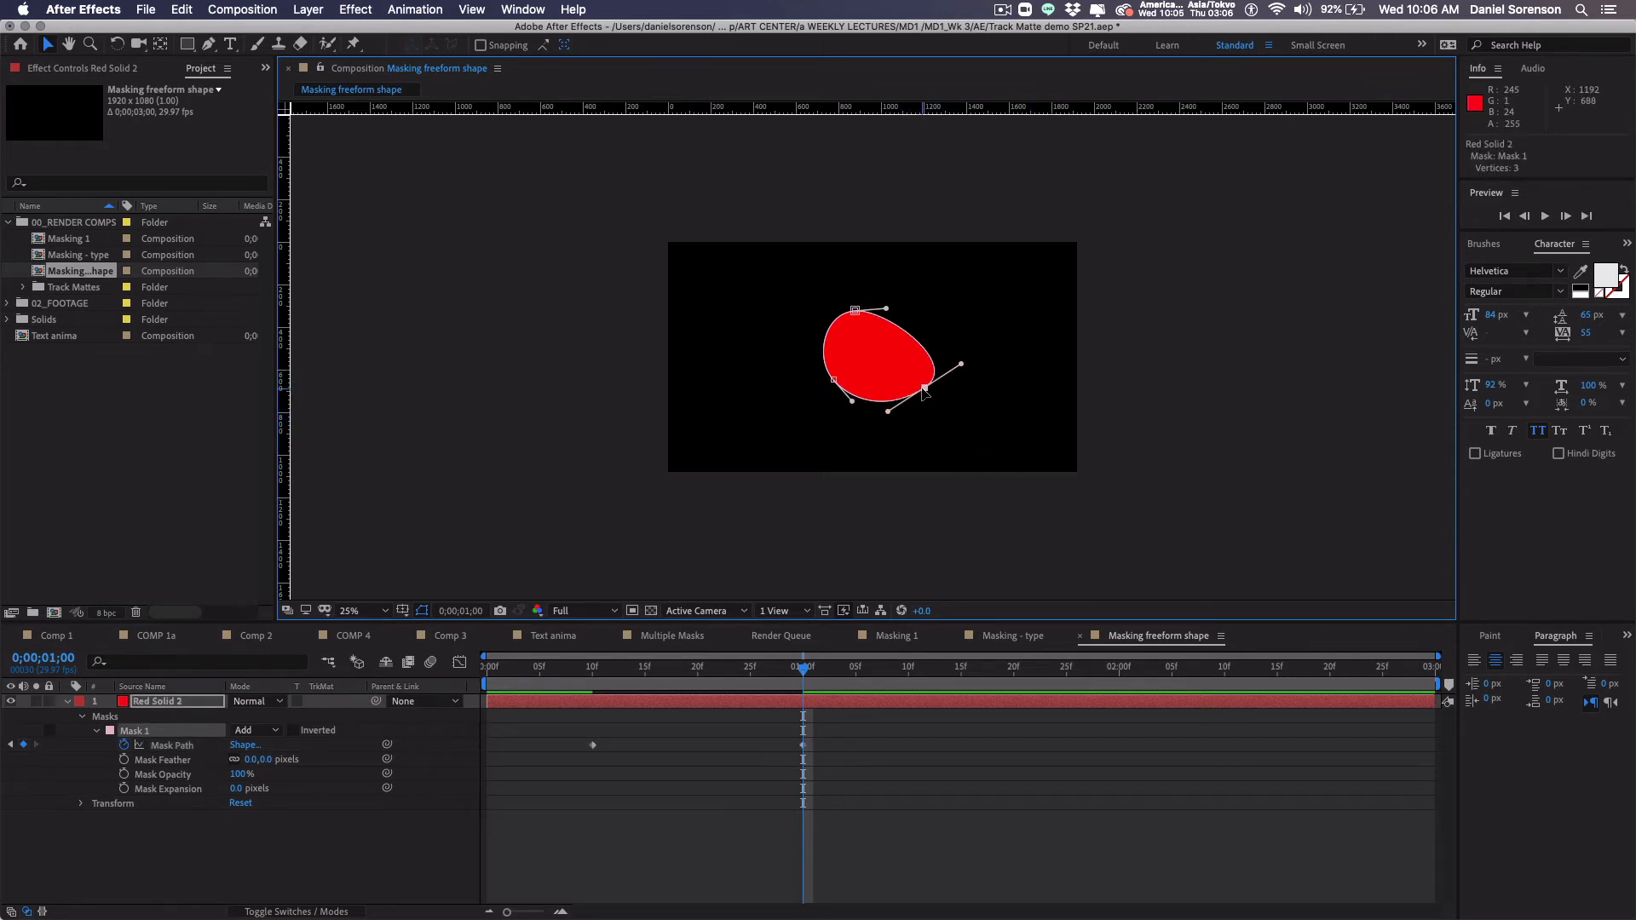
left_click_drag(924, 389, 976, 371)
left_click_drag(854, 310, 953, 300)
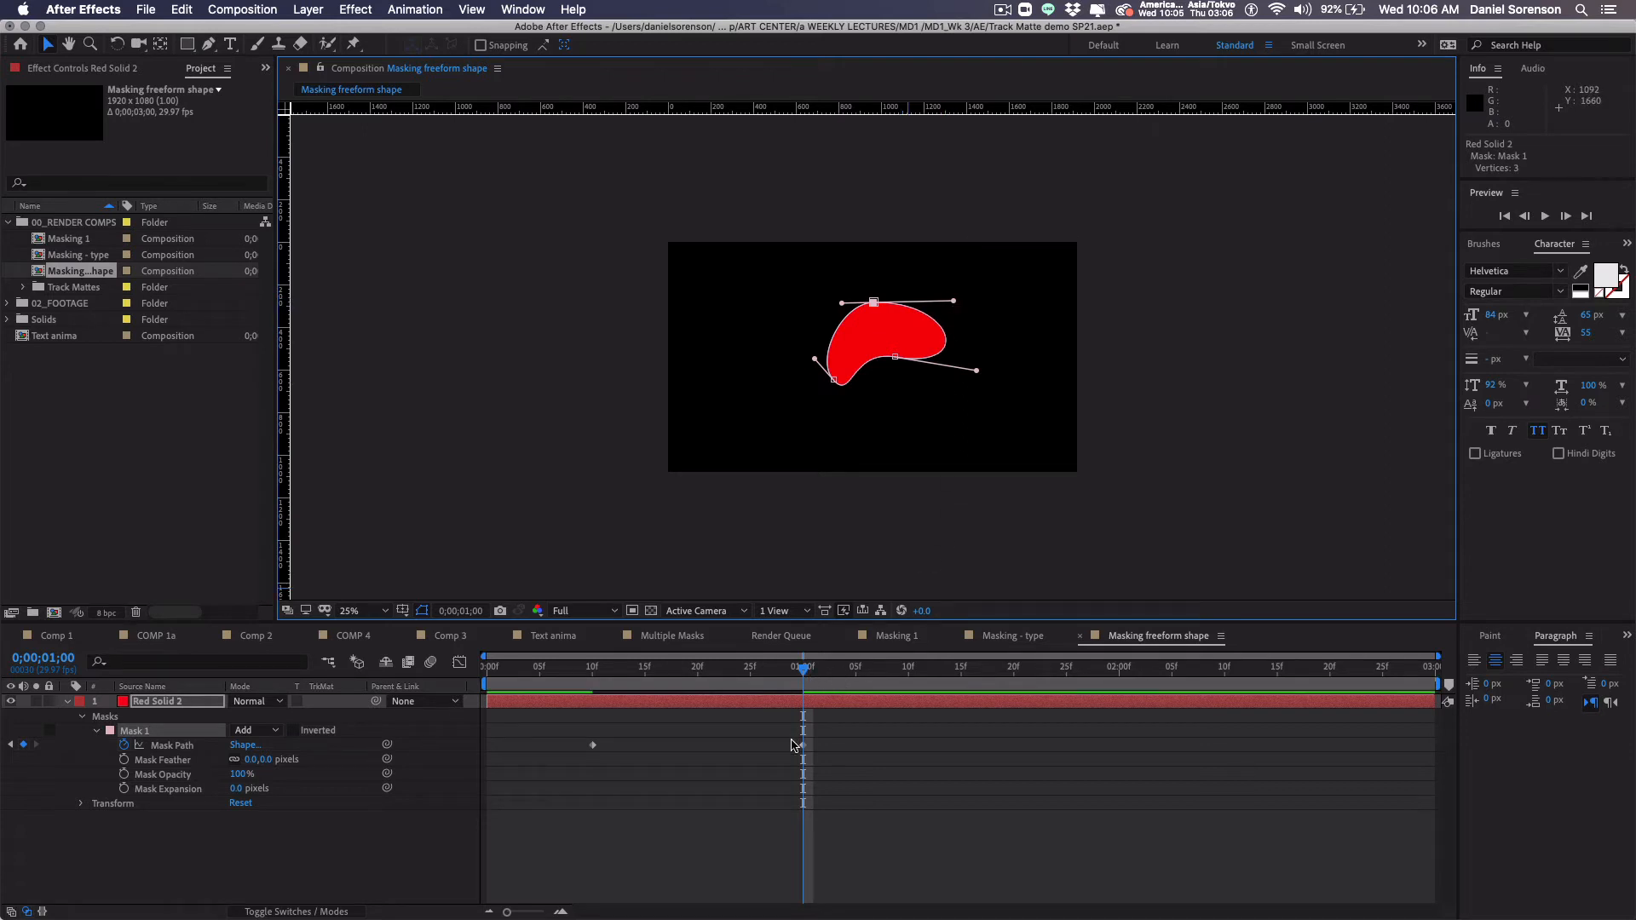
Step: Shift the bean-shape Mask Path keyframe to 0;00;00;20, and at 0;00;01;00 move the mask out past the frame's right side
left_click_drag(803, 745, 697, 745)
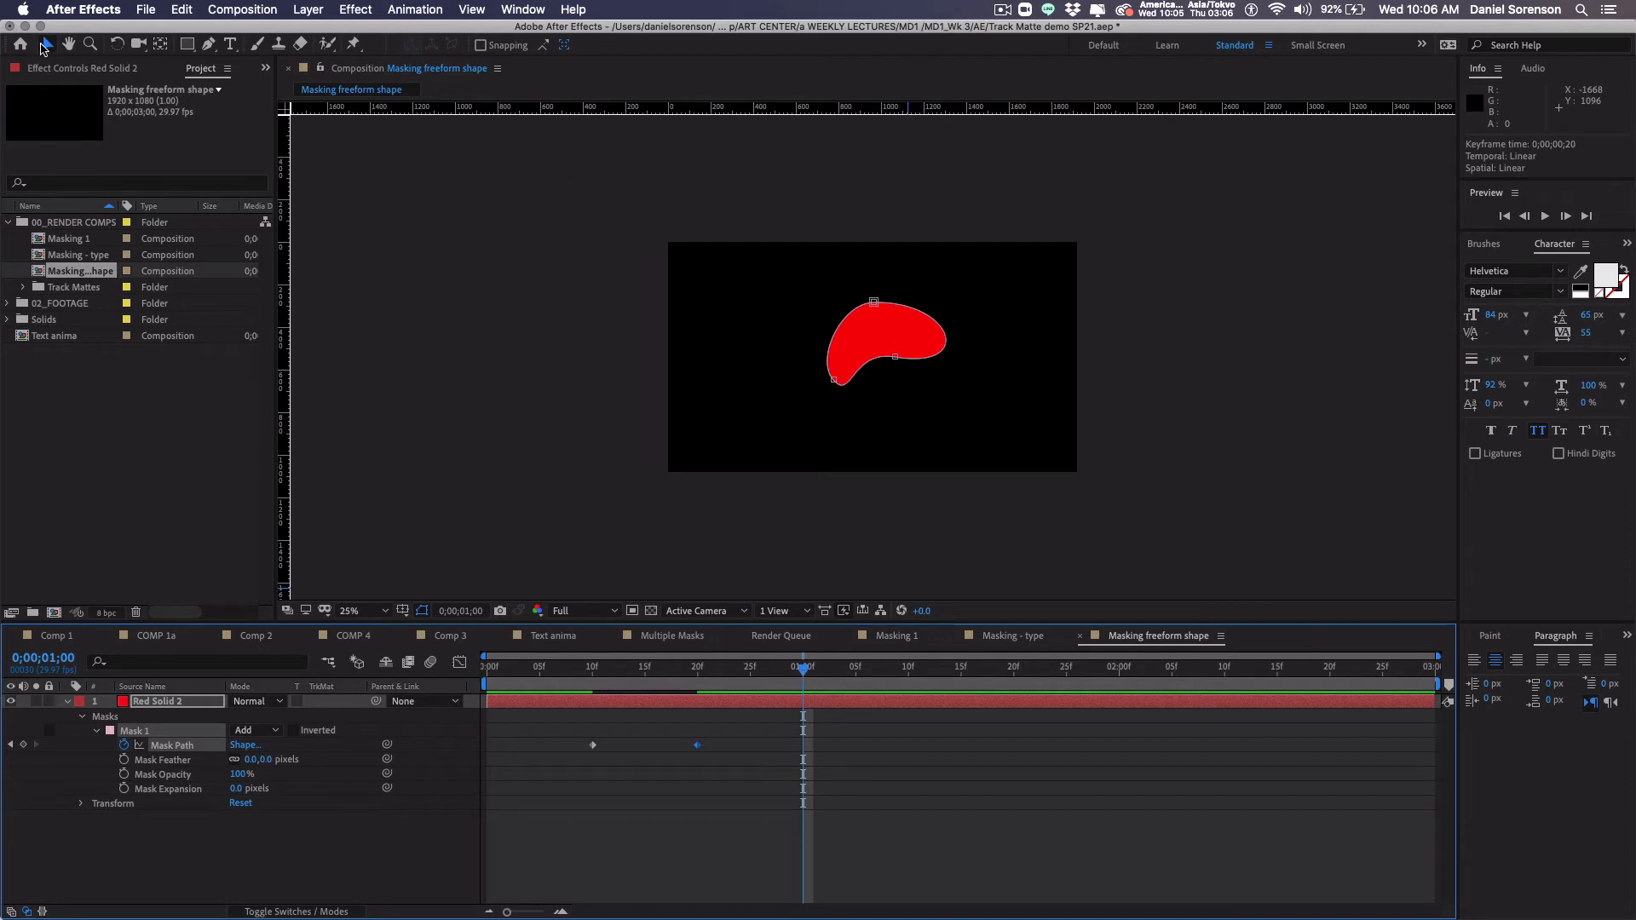
left_click(46, 46)
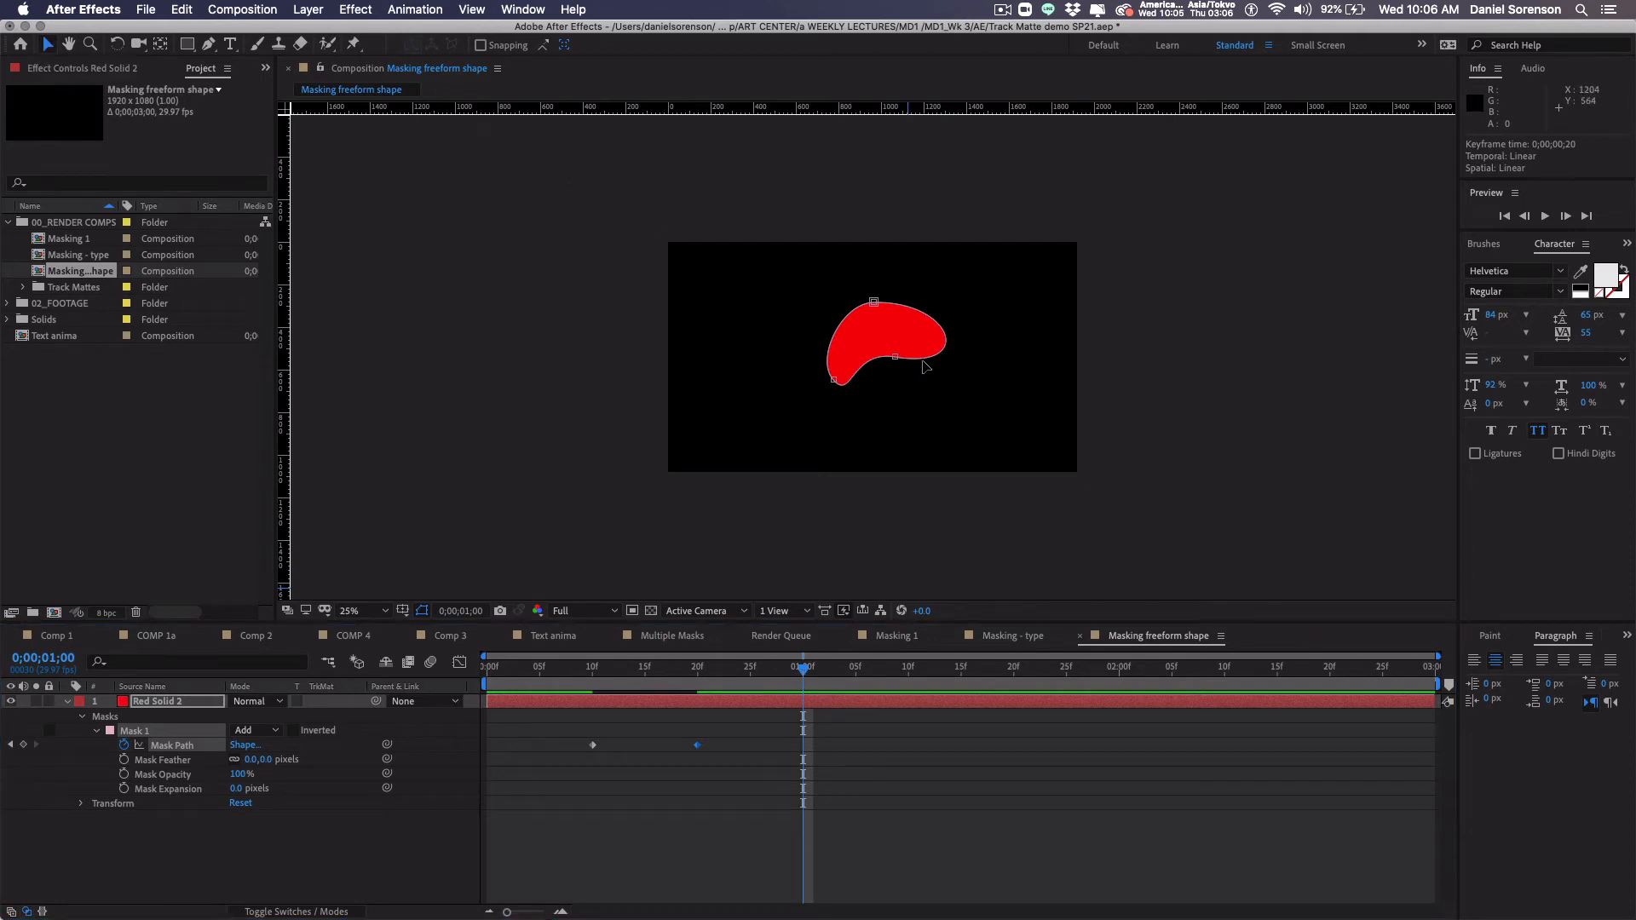
double_click(926, 365)
left_click_drag(924, 362, 1235, 360)
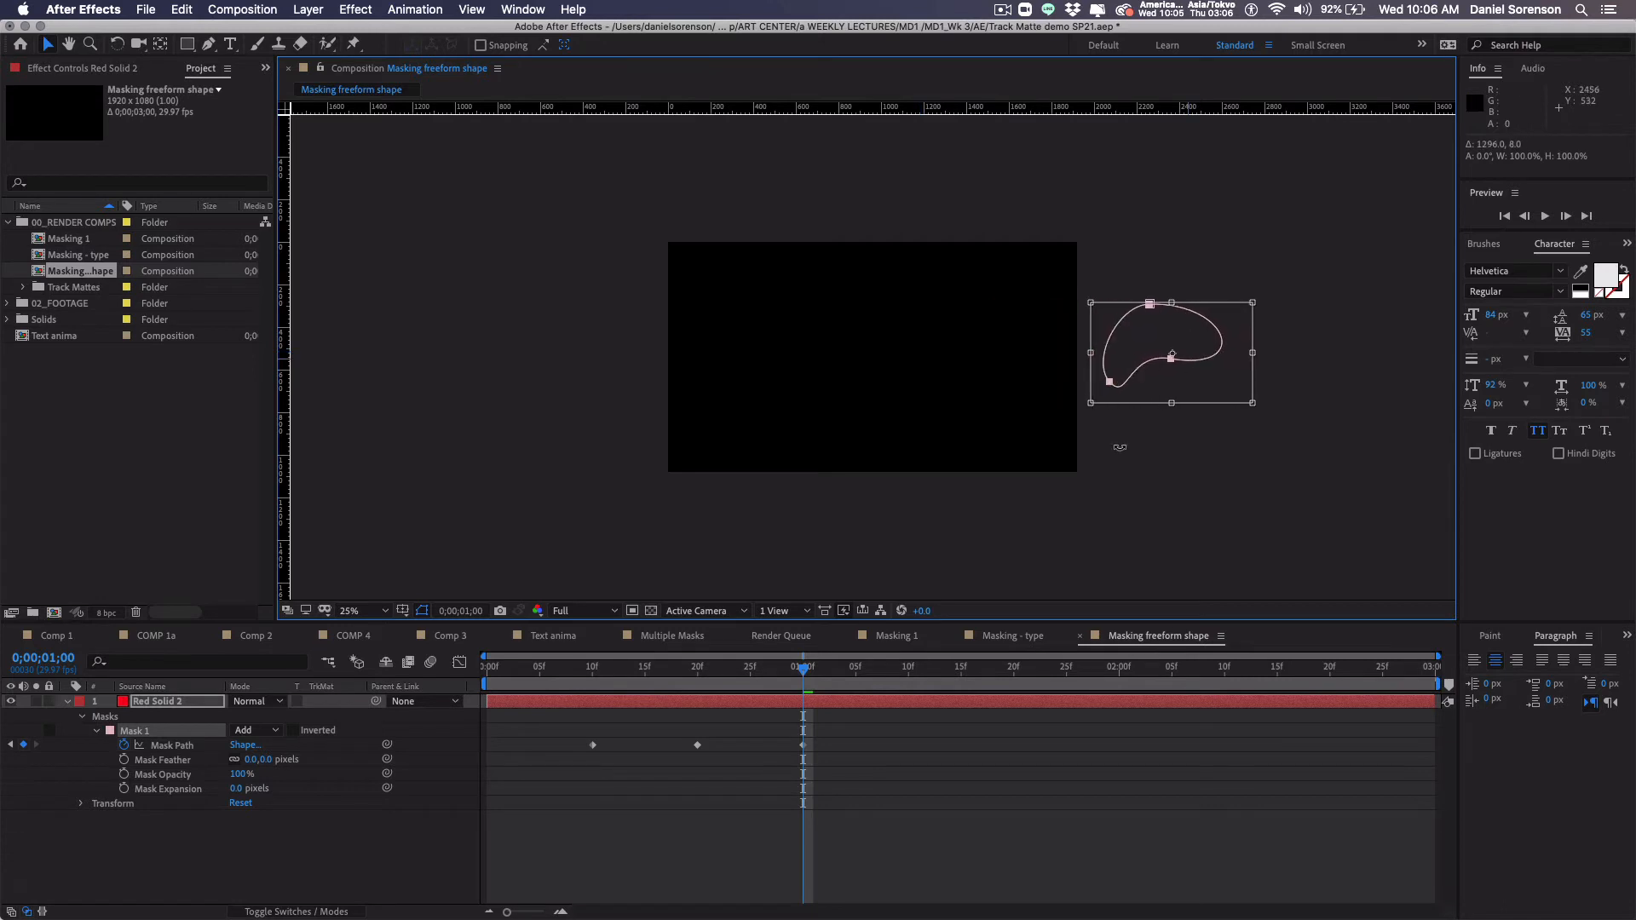
left_click(839, 853)
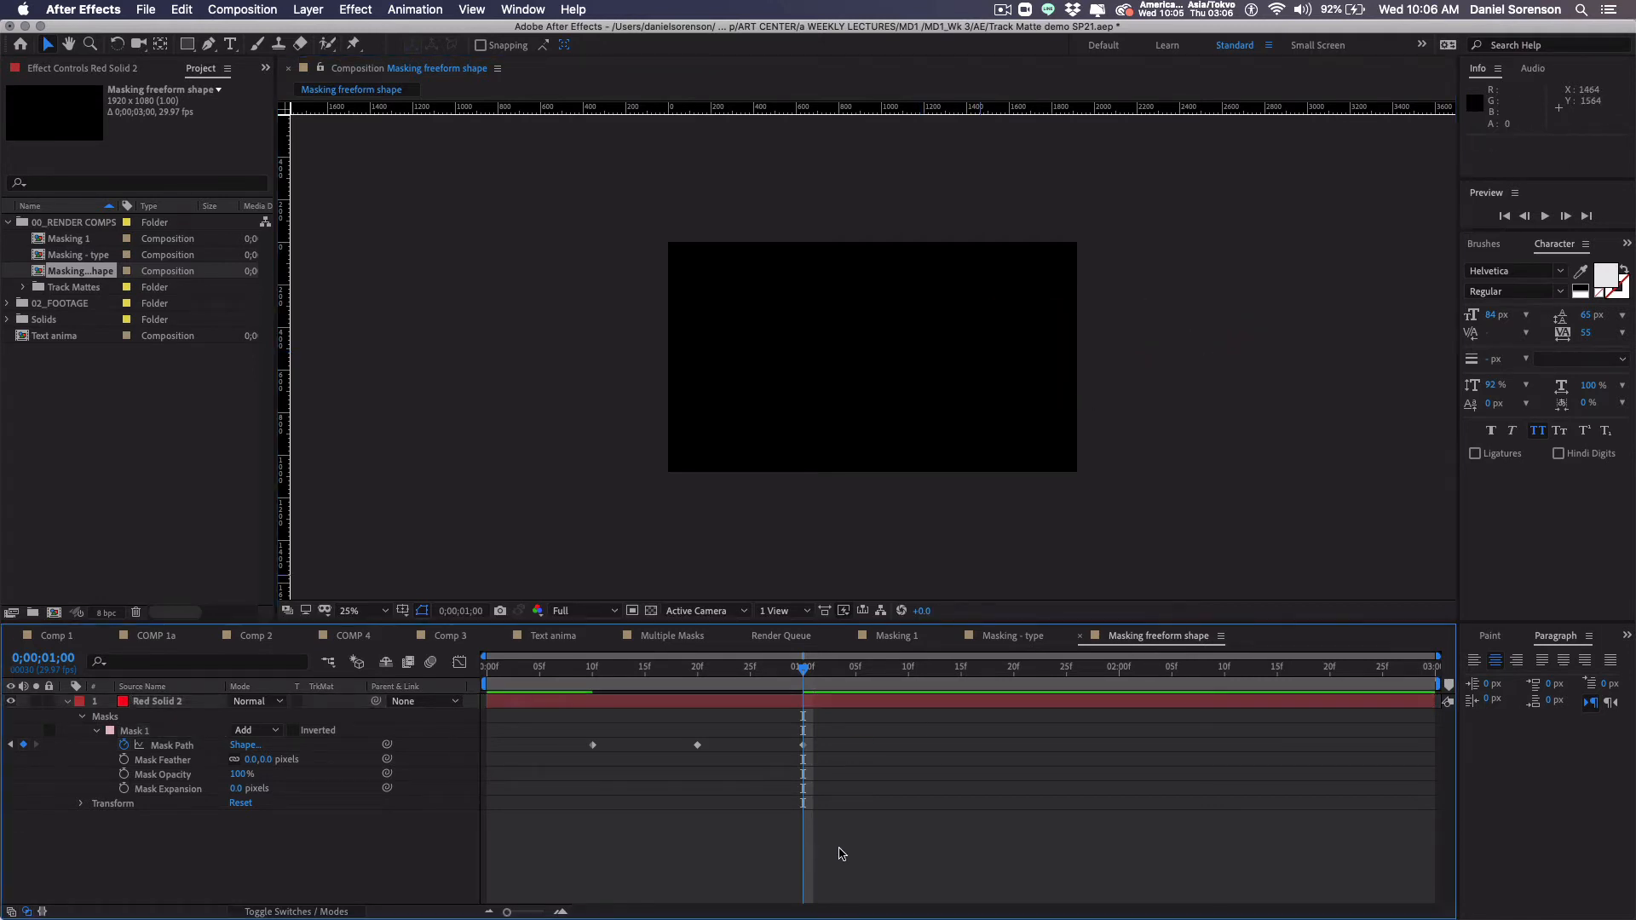
Step: Reshape the mask at 0;00;01;00 into a different curved form by moving its points, keeping it outside the frame's right edge
left_click(818, 711)
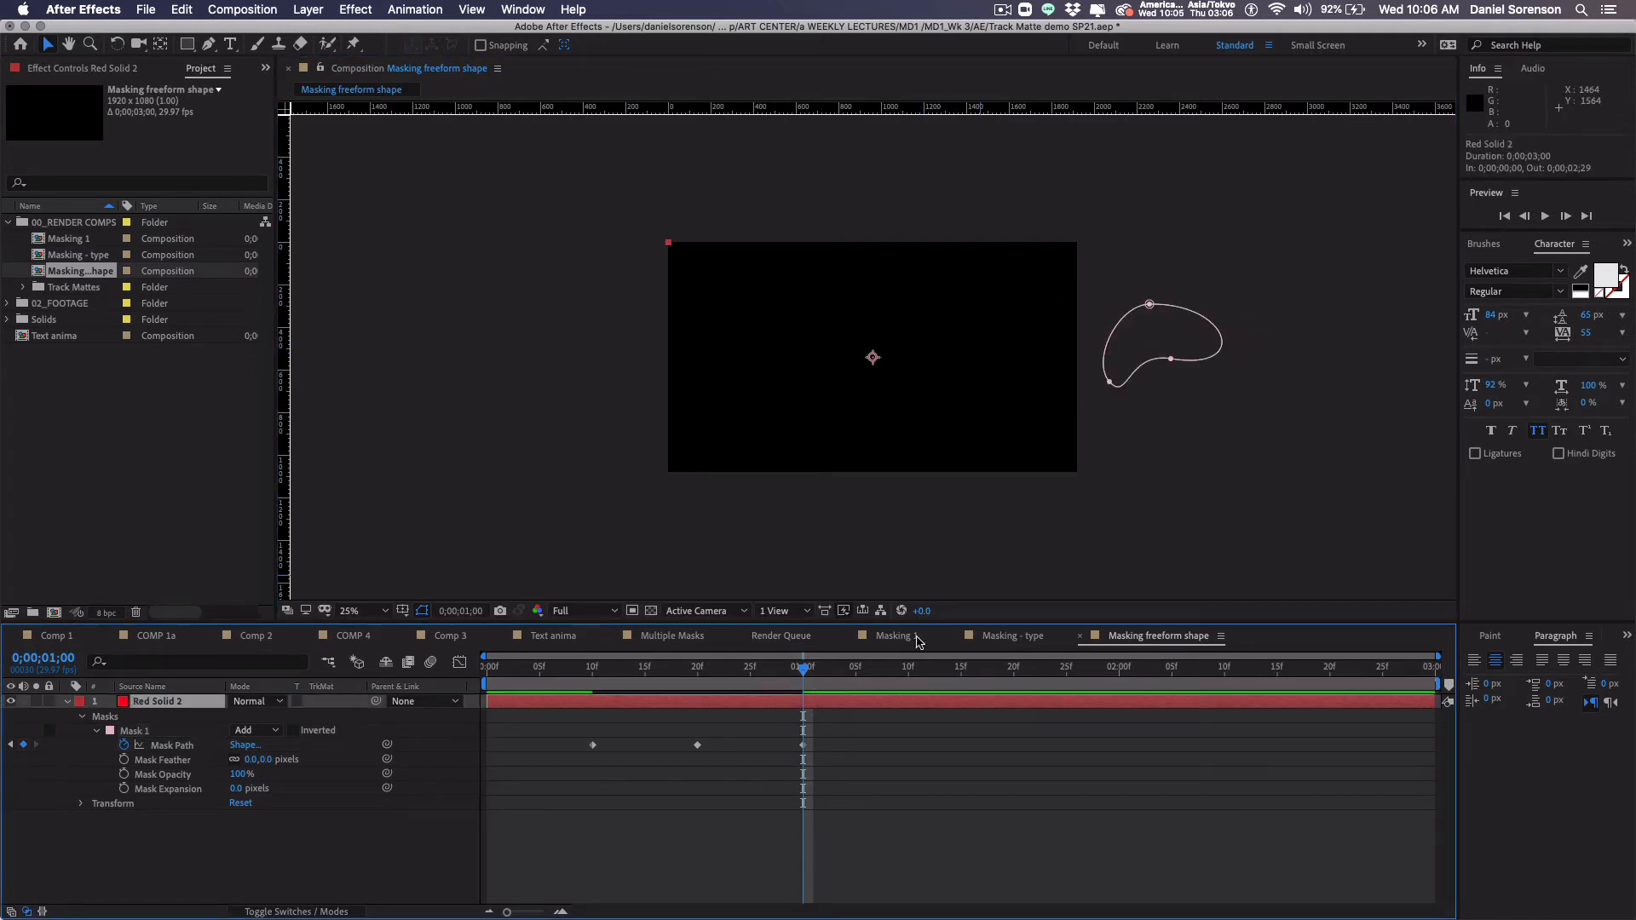
left_click(1172, 360)
left_click_drag(1110, 385, 1068, 324)
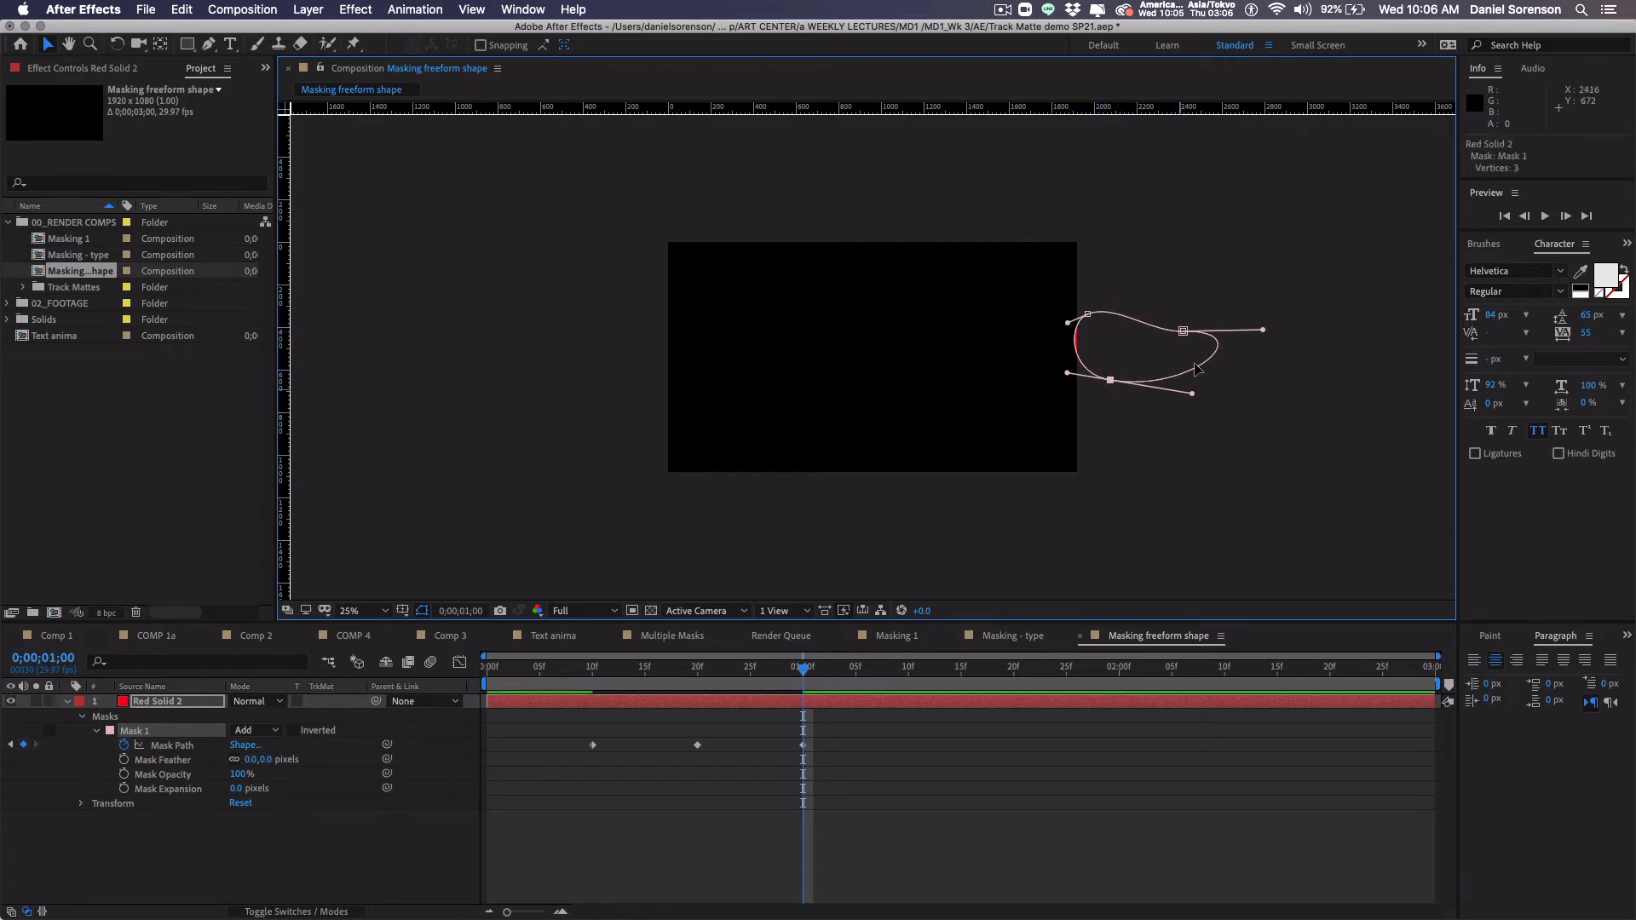
left_click_drag(1088, 316, 1164, 337)
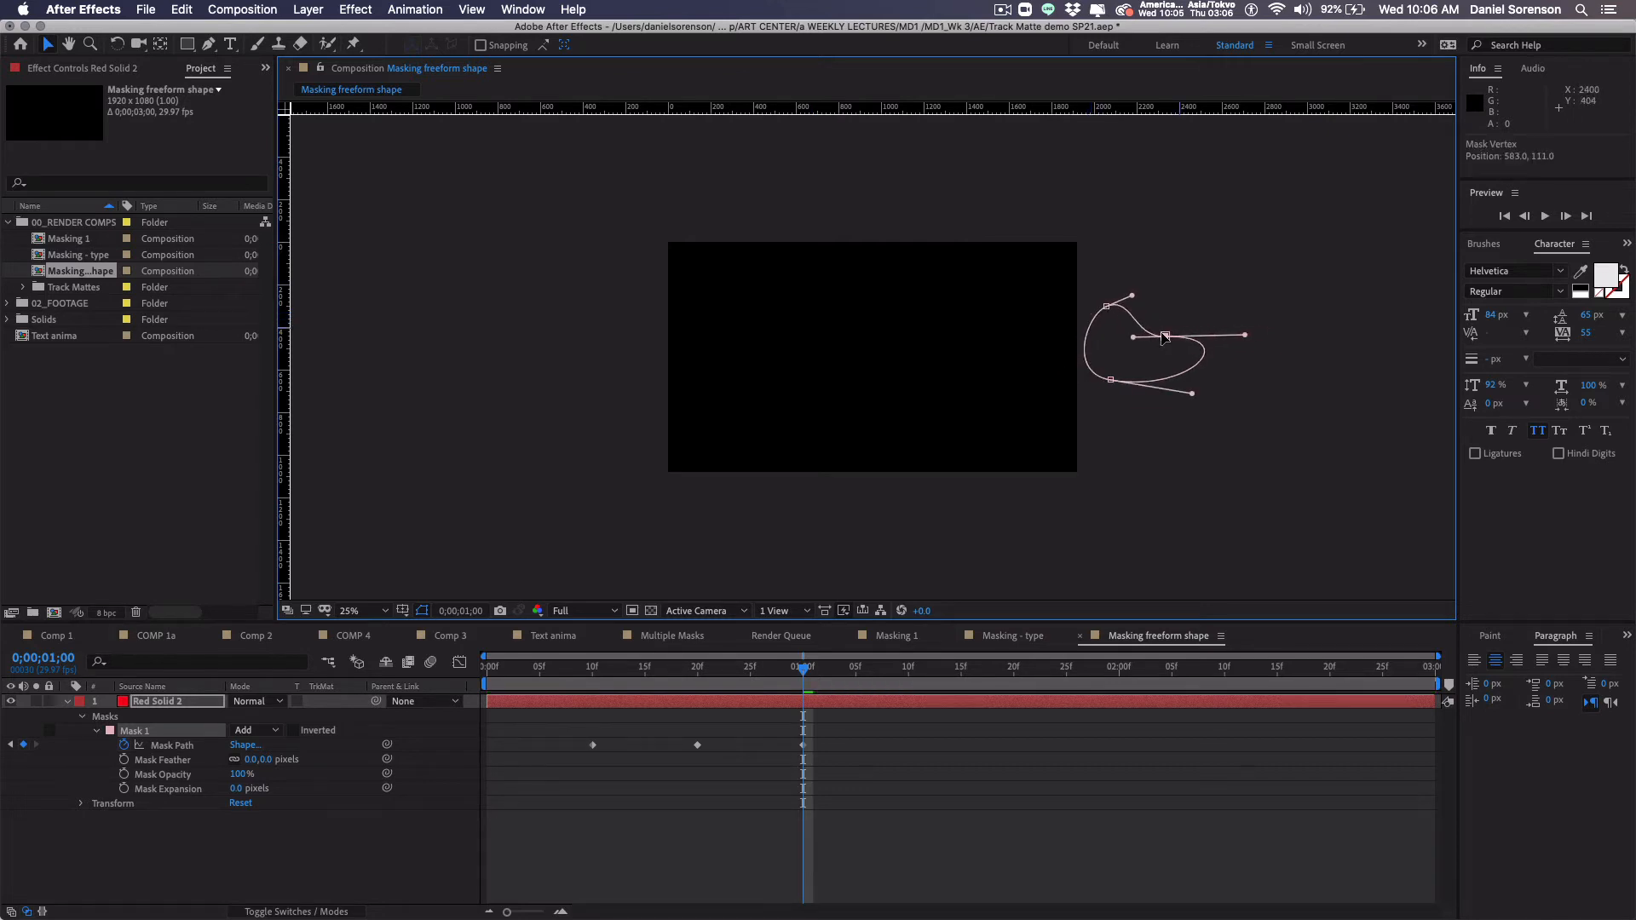
left_click(963, 810)
Step: End the work area at 0;00;01;10 and preview the freeform mask animation
left_click(904, 677)
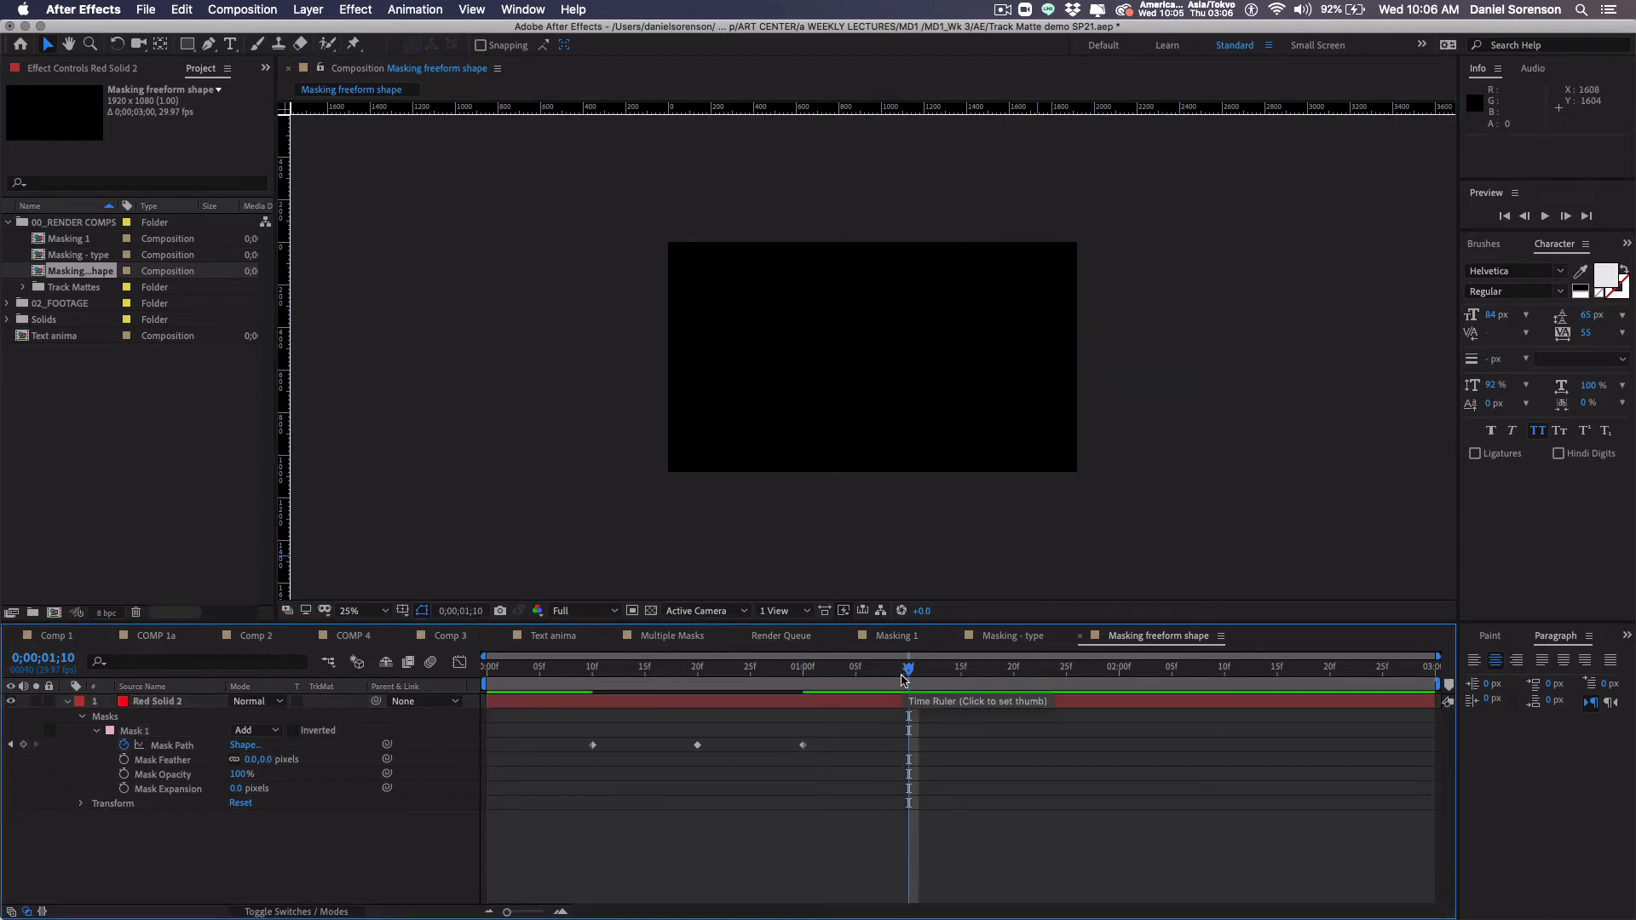
key("n")
key("space")
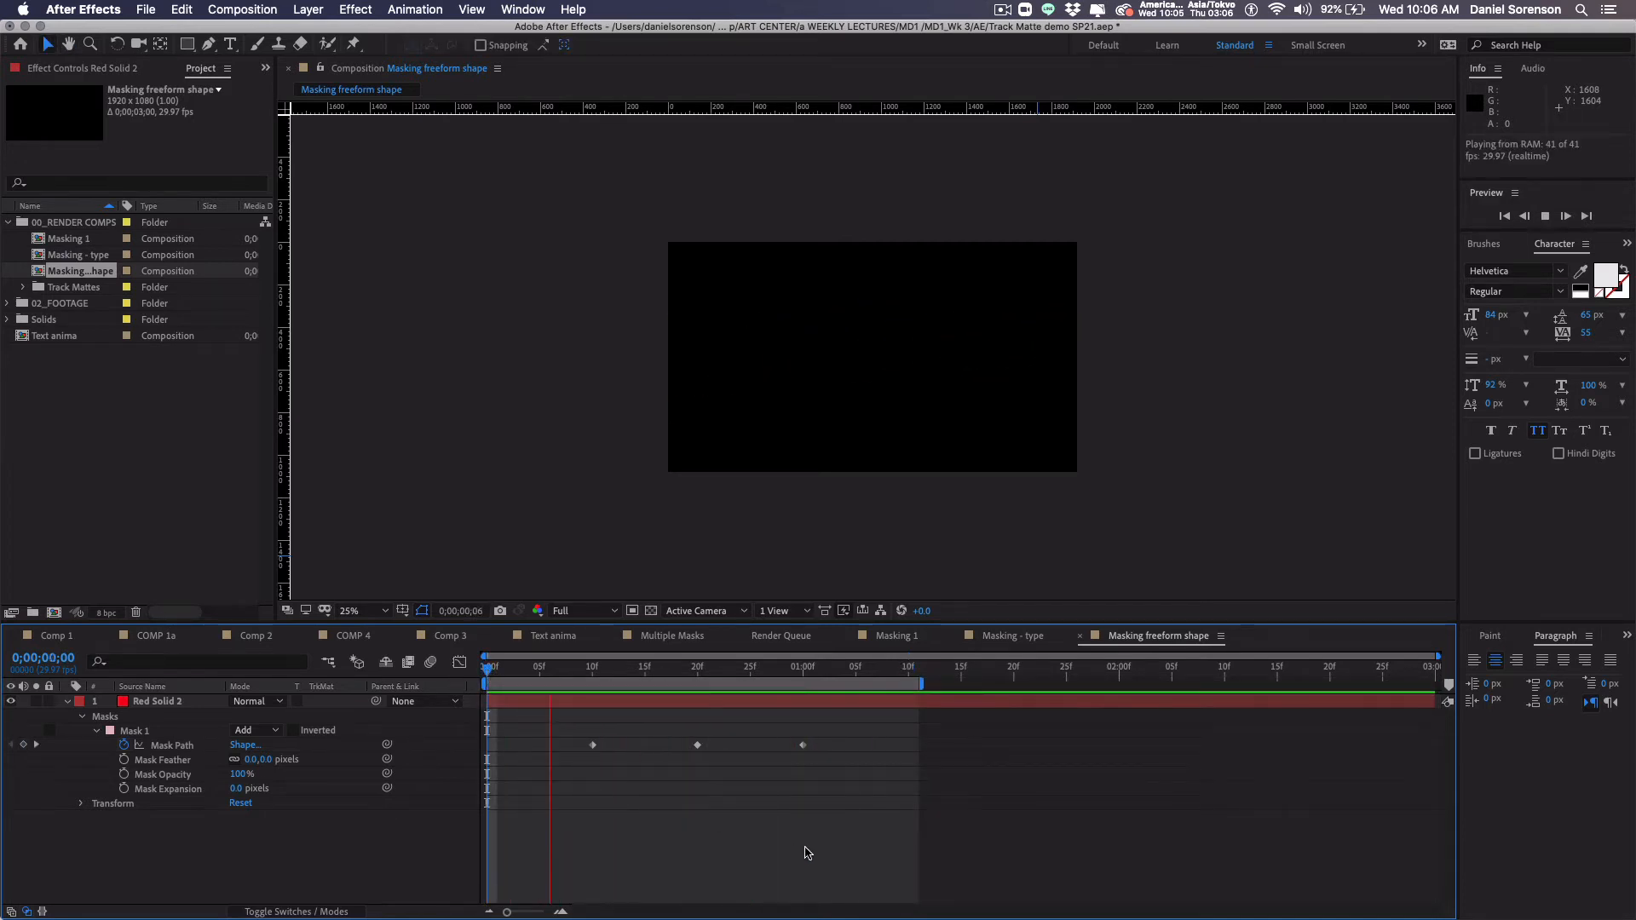
Step: Extend the work area past 0;00;02;00 and stretch the three Mask Path keyframes proportionally so the last one falls at 0;00;02;00
left_click_drag(923, 684, 1183, 684)
left_click_drag(880, 734, 563, 766)
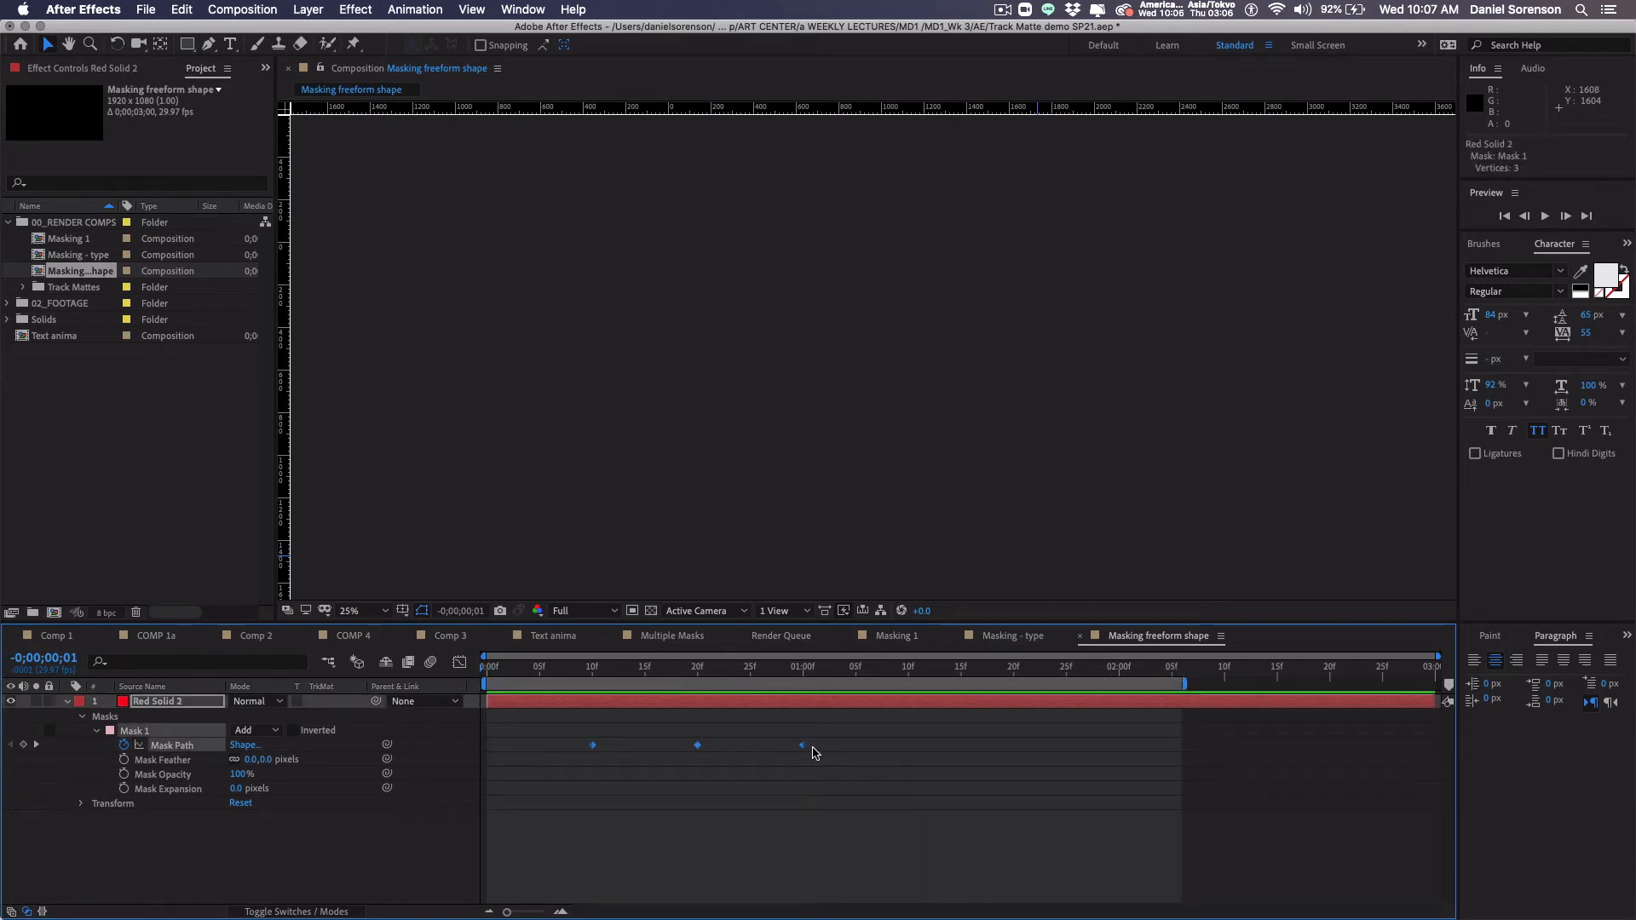
left_click_drag(802, 746, 1118, 749)
Step: Deselect the layer and preview the slowed-down freeform mask animation
left_click(510, 673)
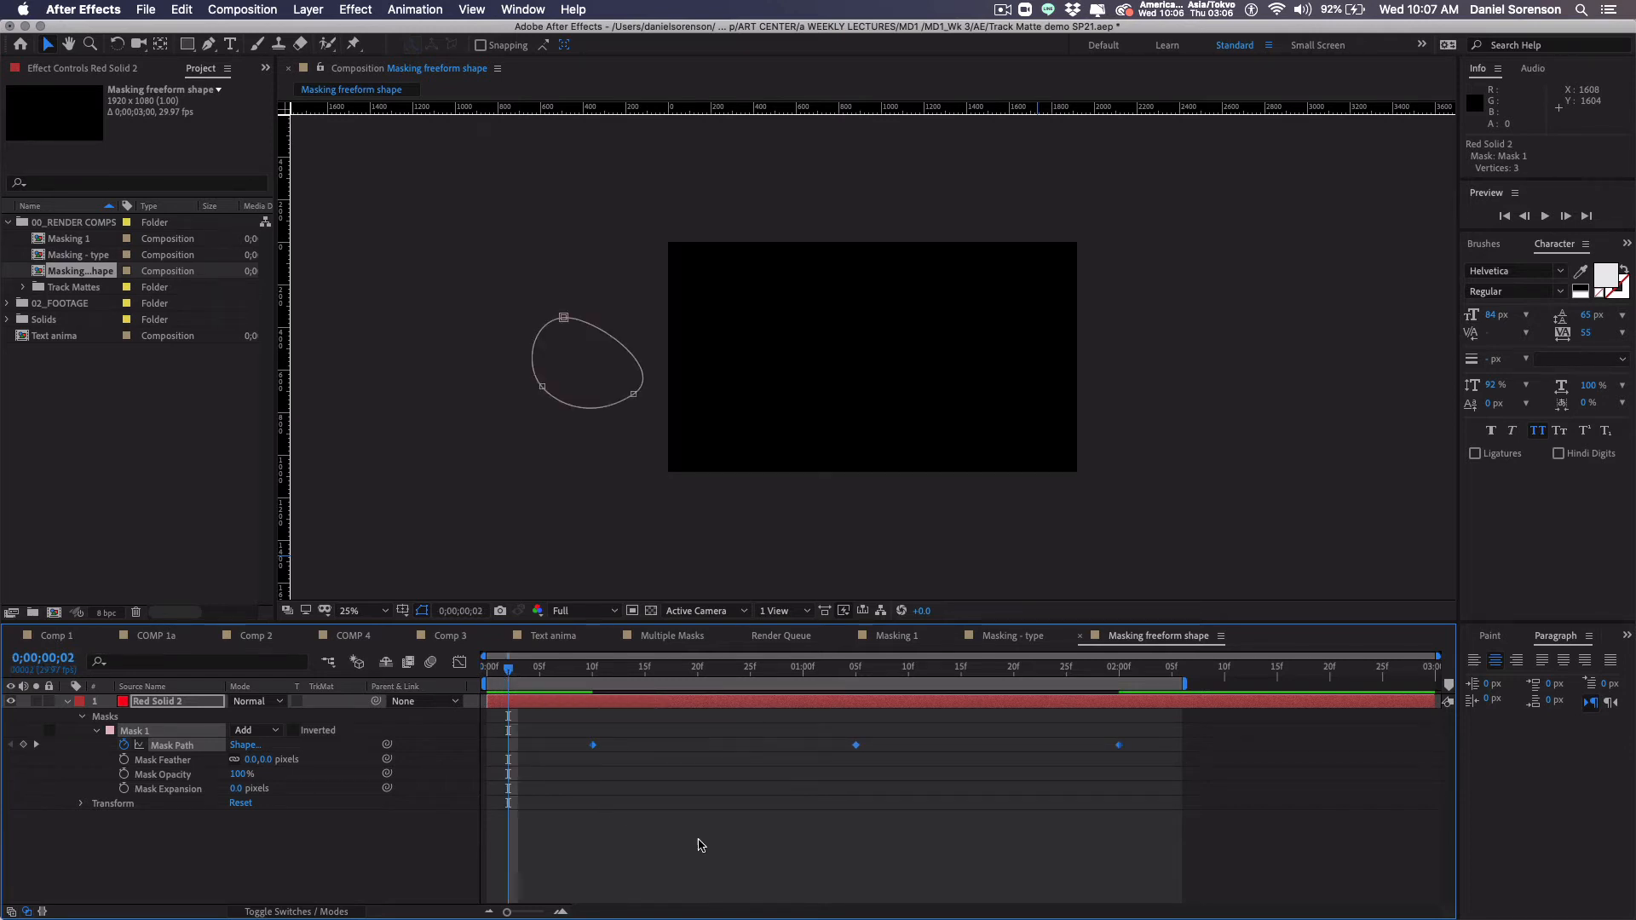
left_click(738, 872)
key("space")
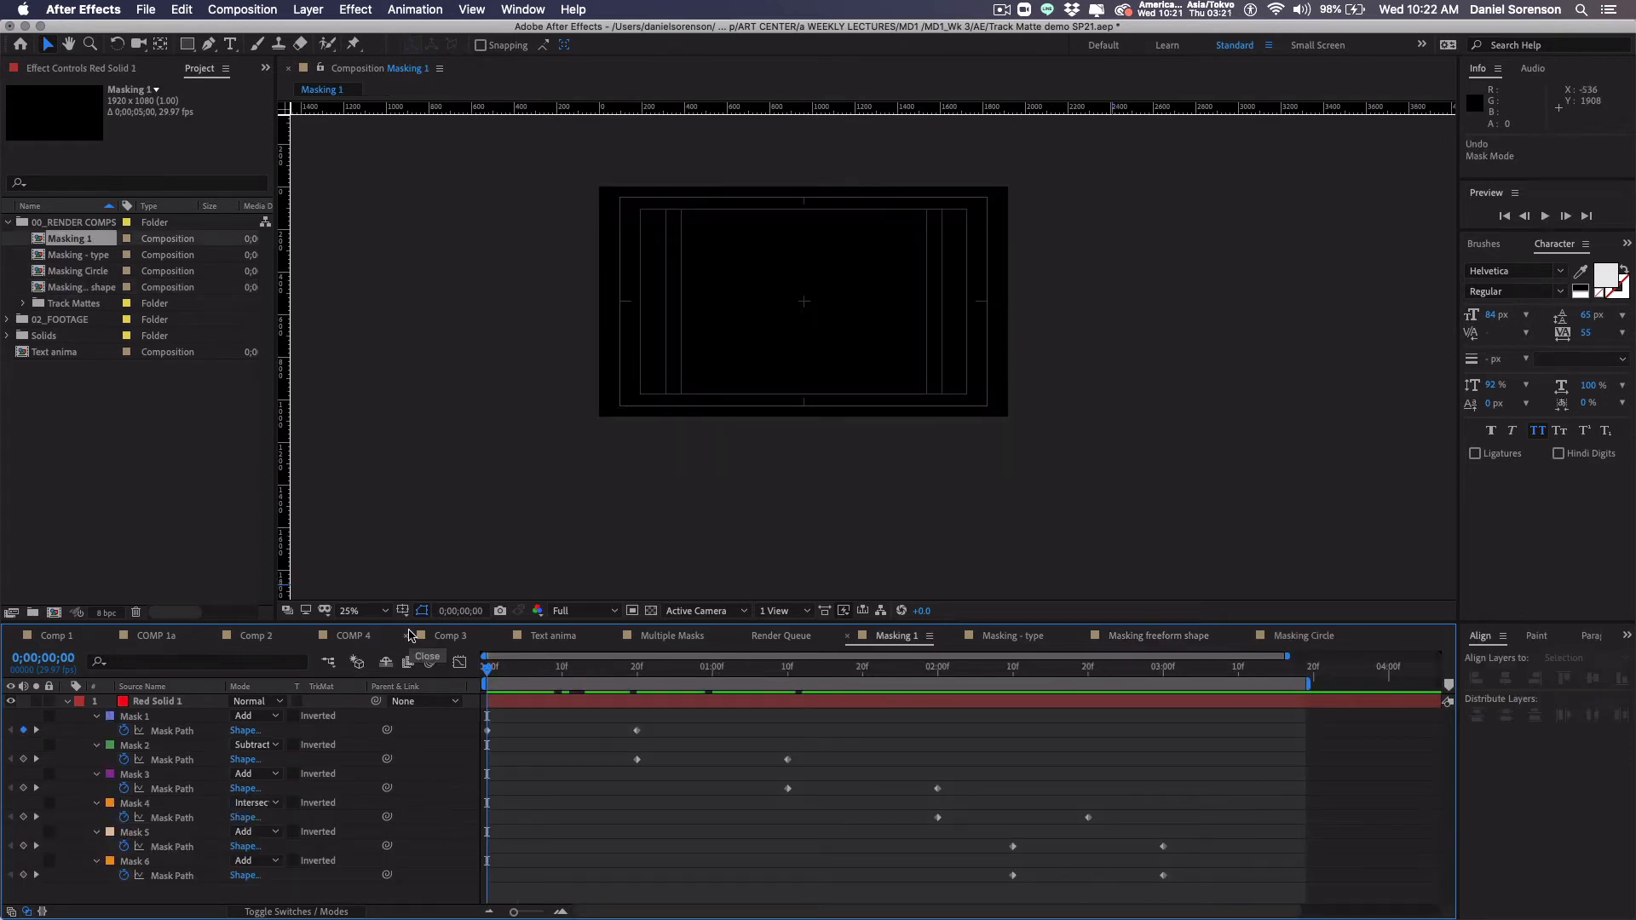
Step: Create a 1920 x 1080, 29.97 fps composition named Masking Circle 2 with a duration of 0;00;03;00
key("super+n")
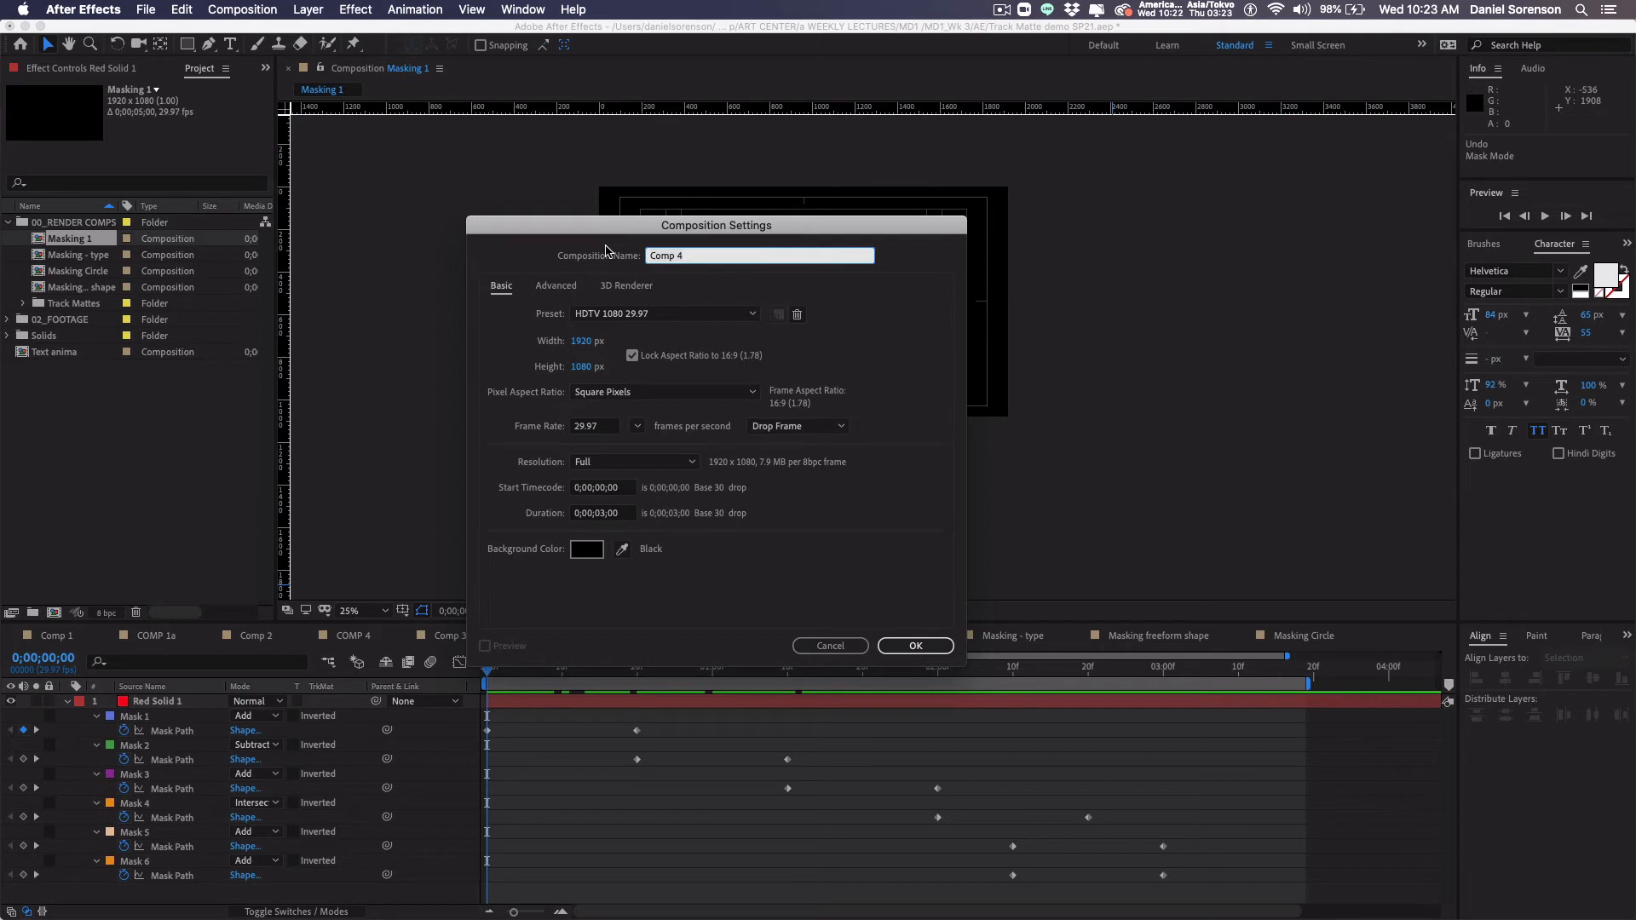
type("Masking Circle 2")
key("Return")
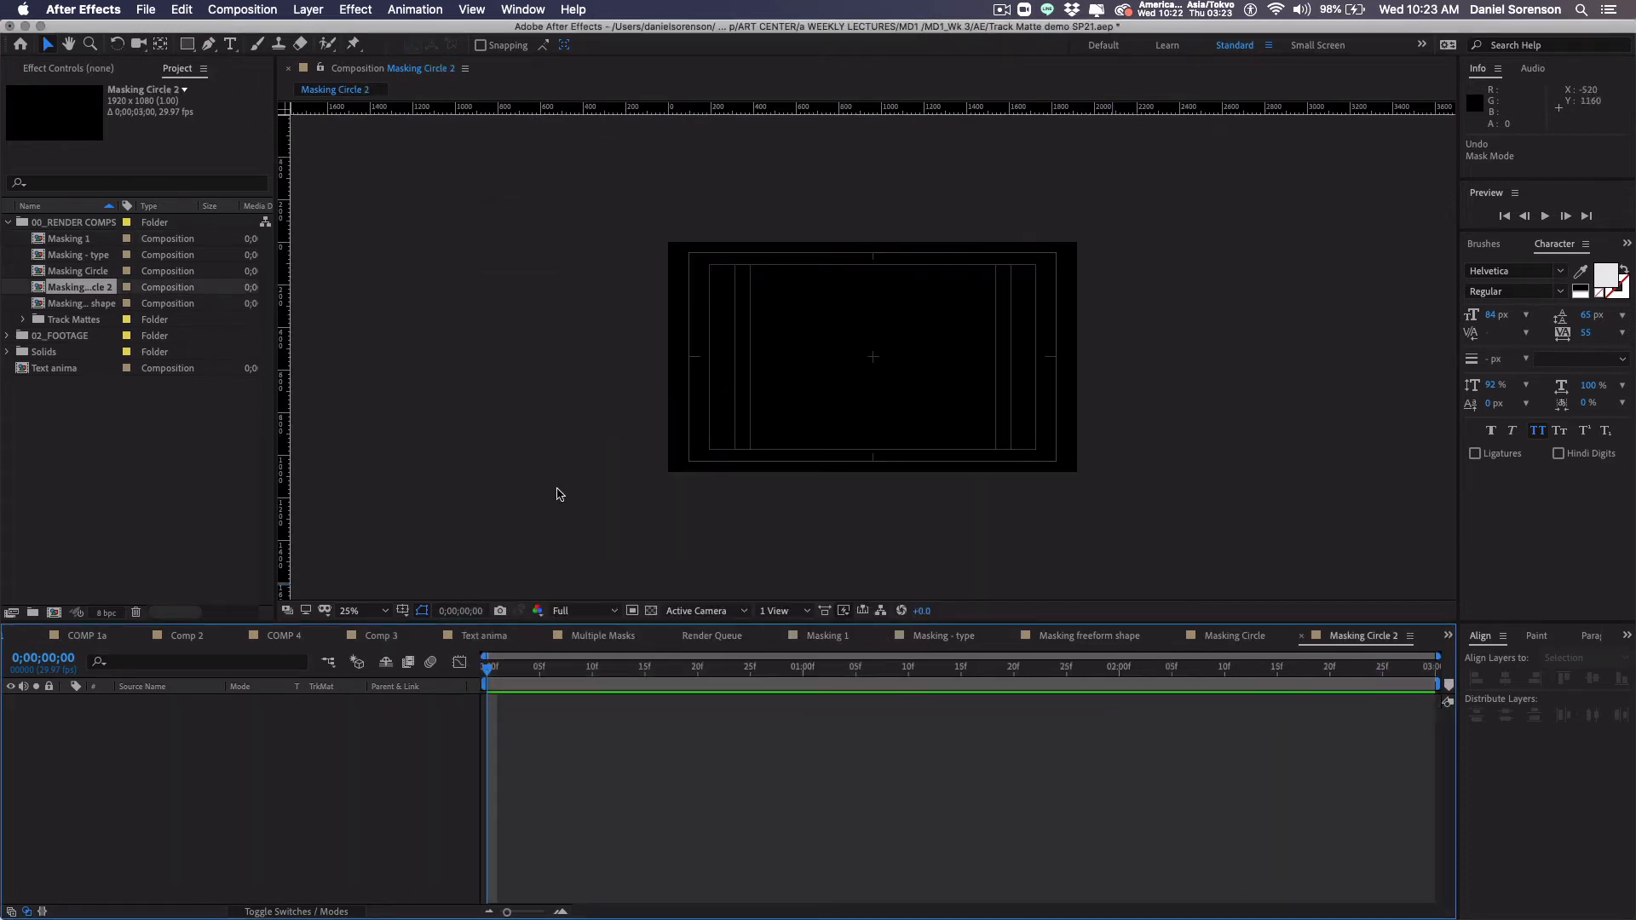
Step: Add a red solid at the full composition size of 1920 x 1080 px to Masking Circle 2
key("super+y")
left_click(791, 452)
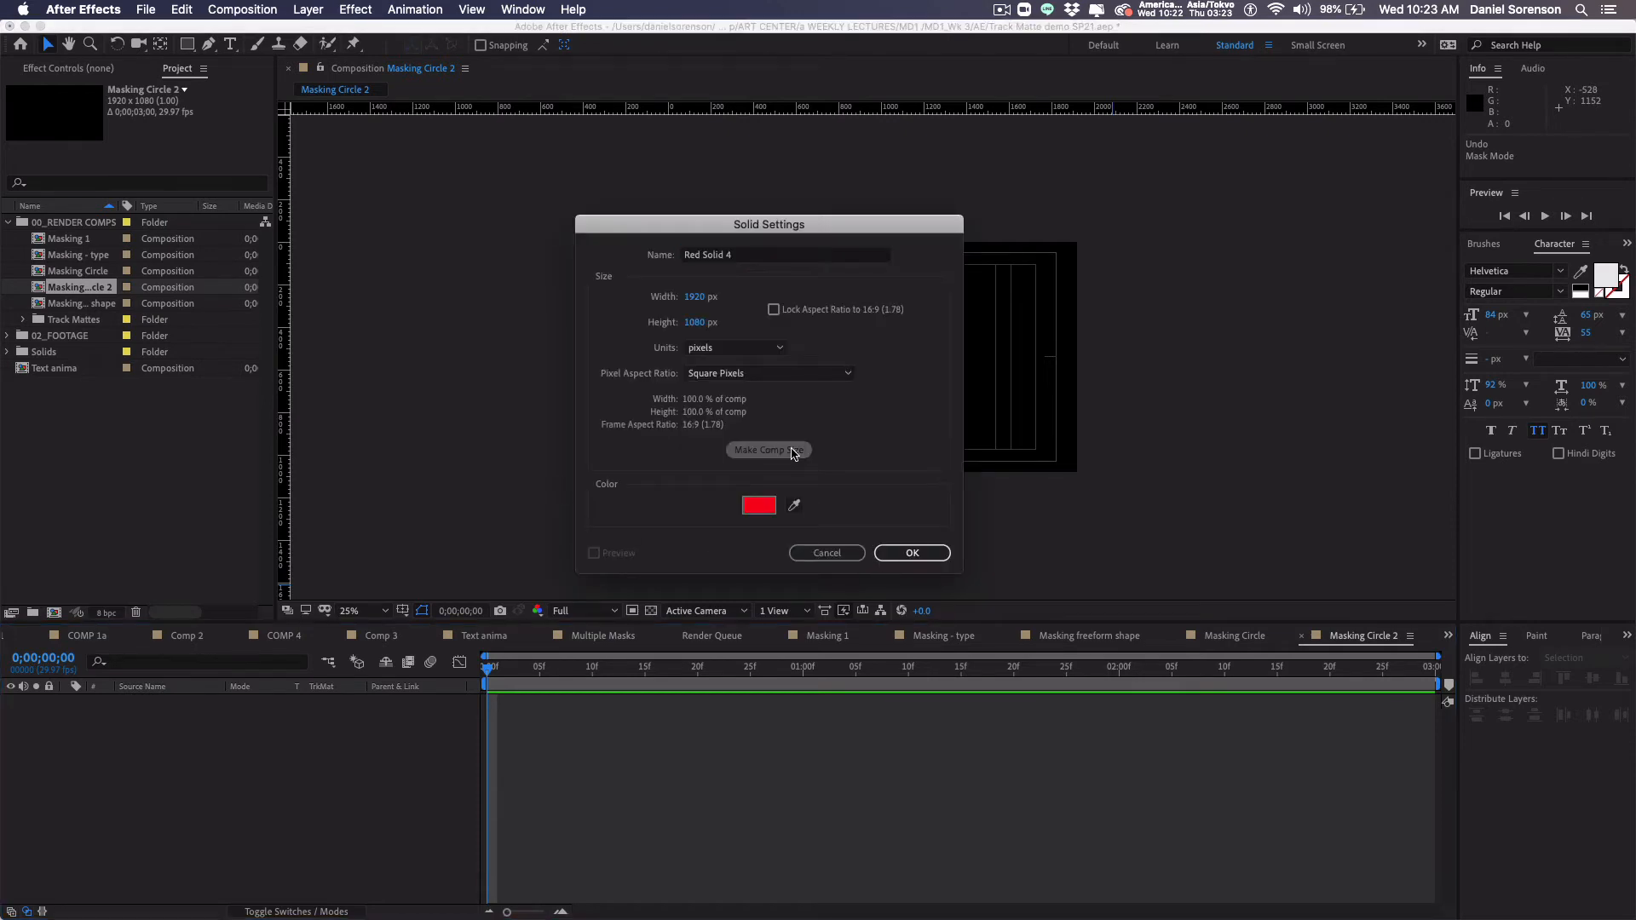
left_click(905, 553)
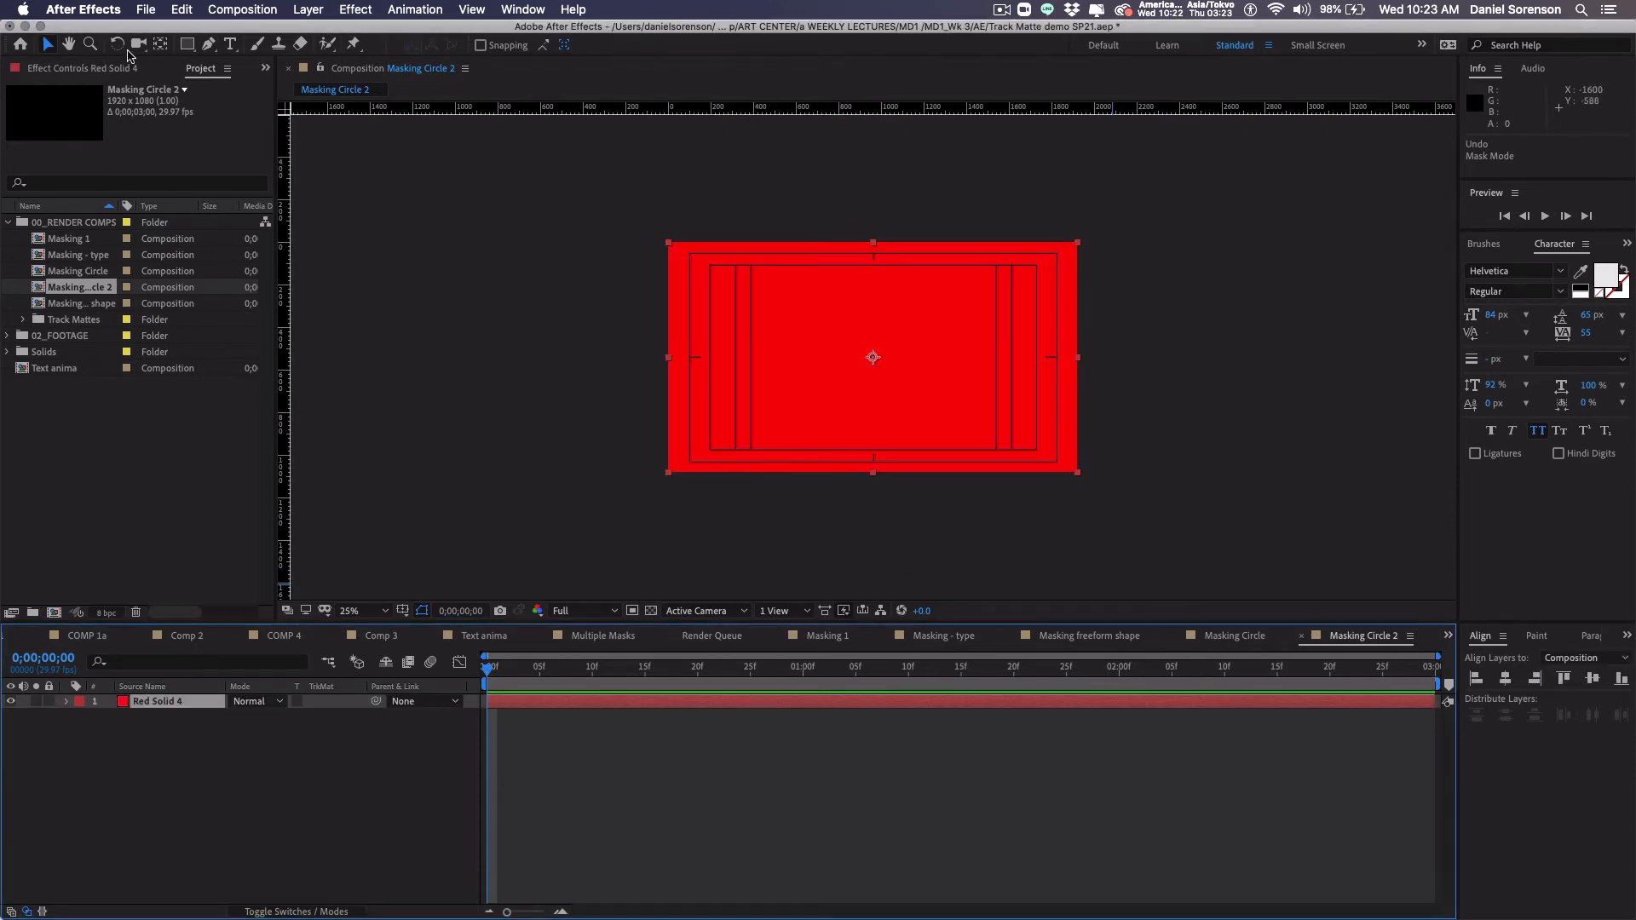
Step: Draw a perfectly circular Ellipse mask outward from the red solid's centre, large enough to enclose the whole frame
left_click(189, 45)
left_click(256, 81)
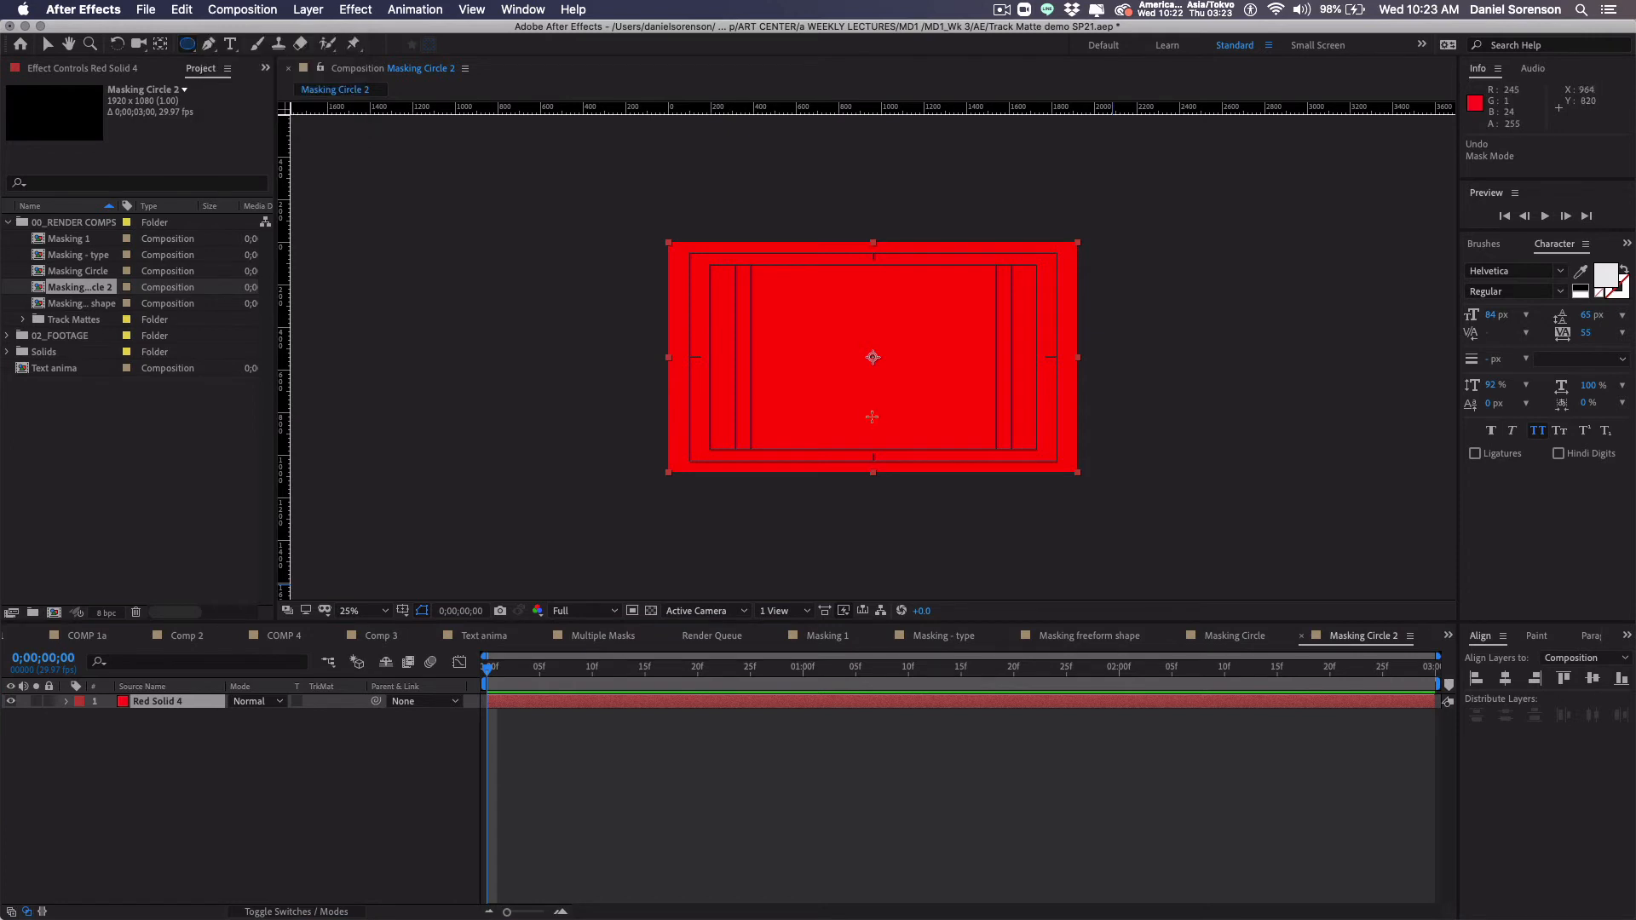
key("period")
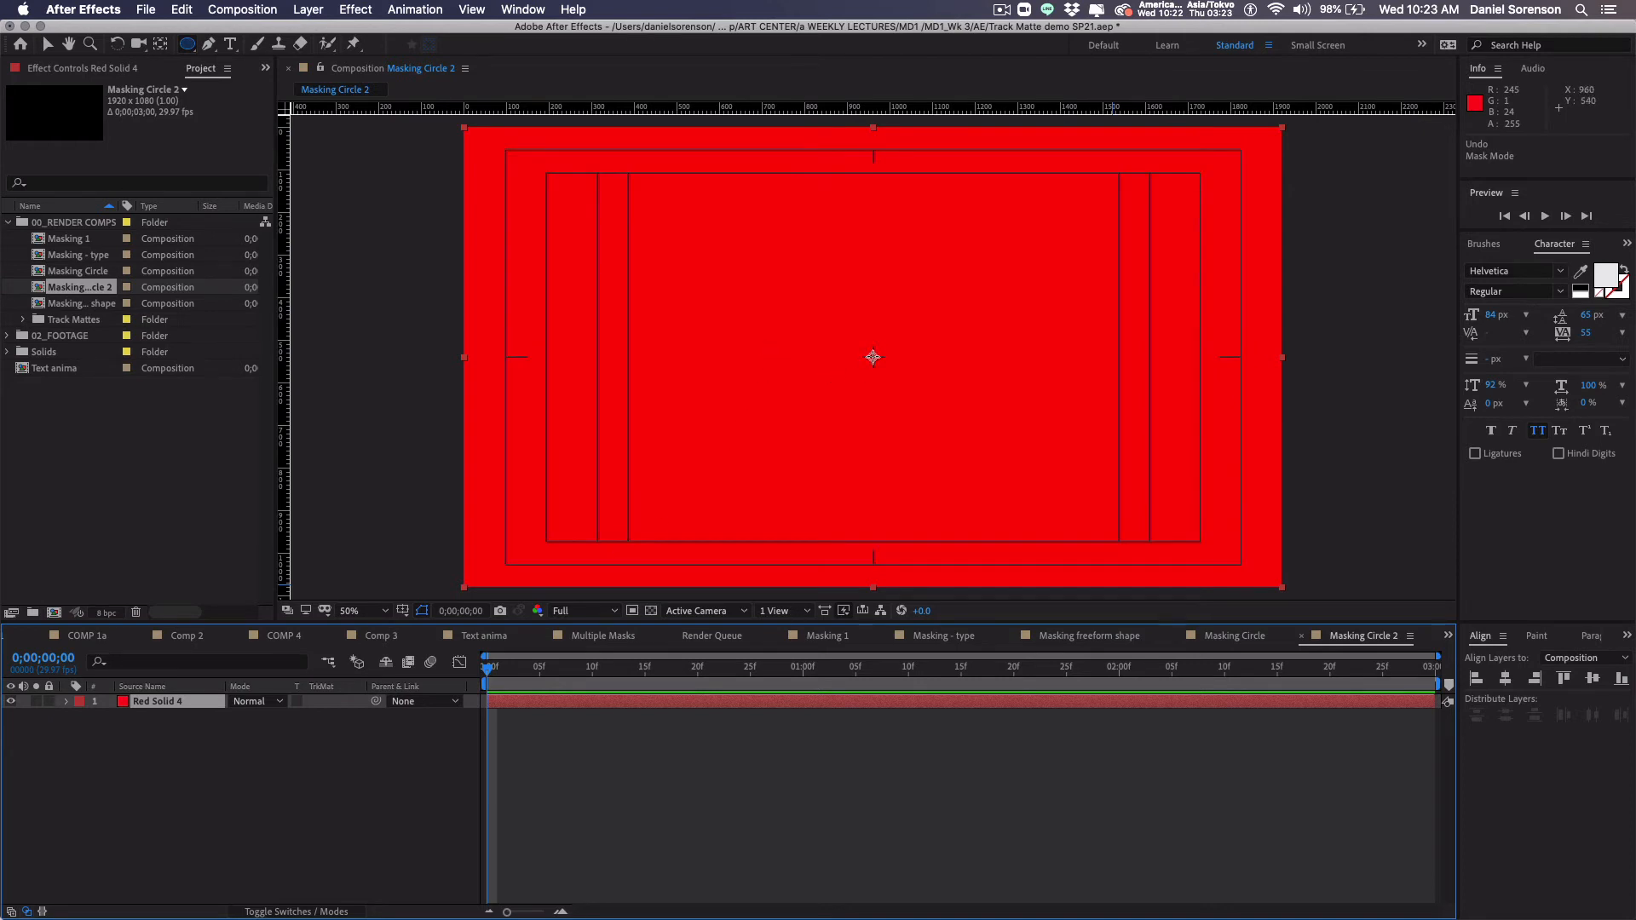
left_click_drag(873, 357, 1333, 671)
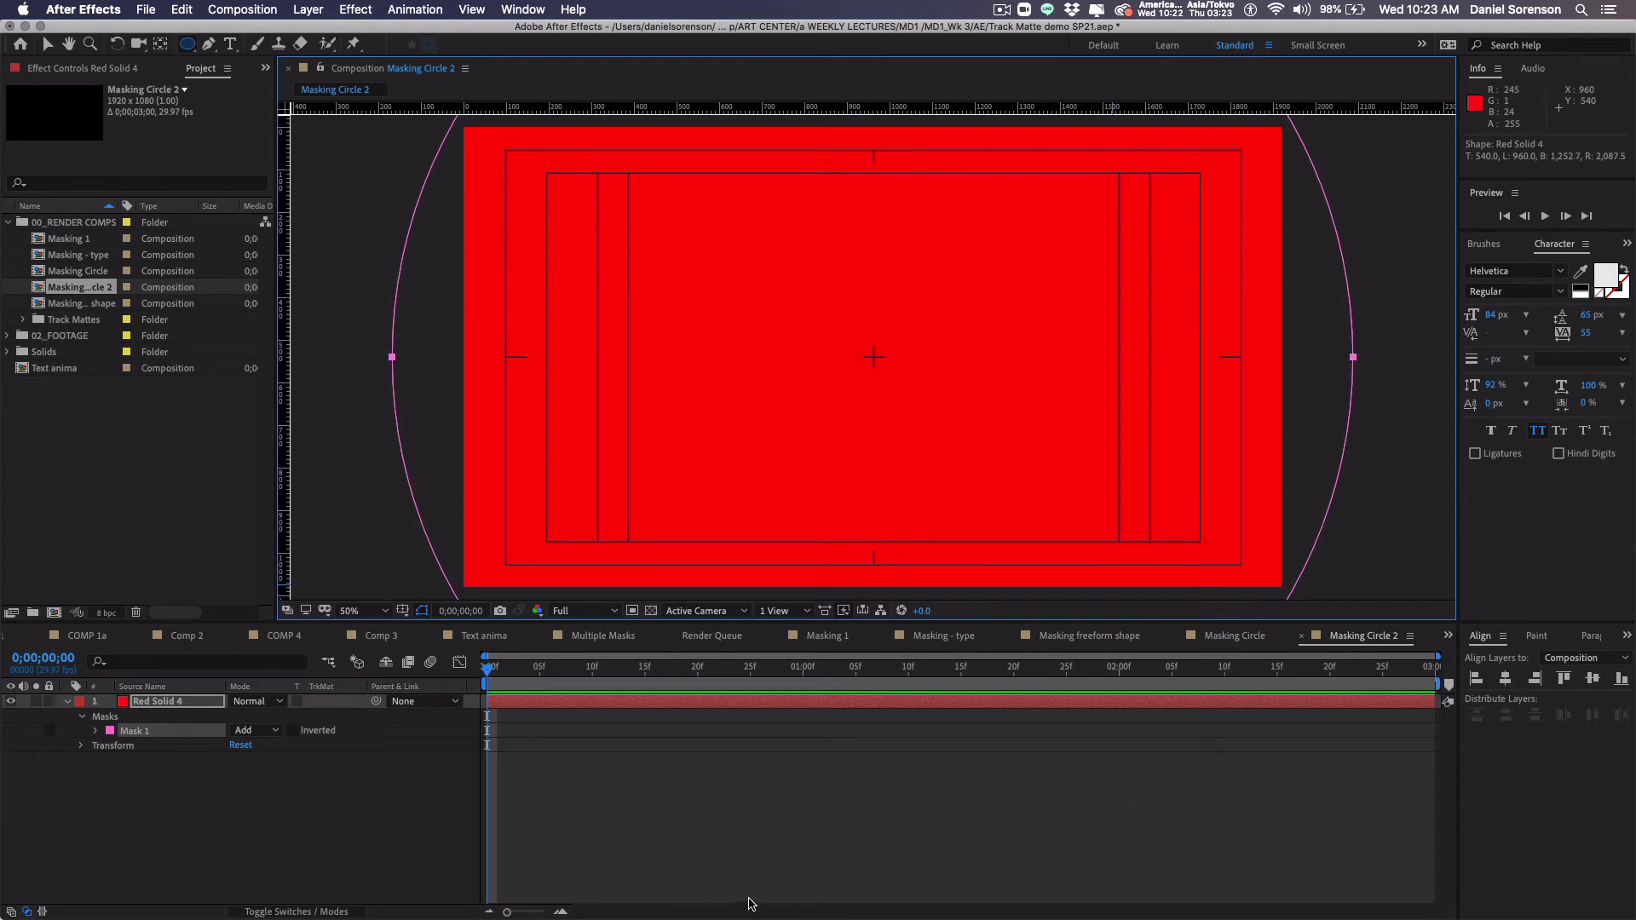
Step: Set a Mask Path keyframe for the full-frame circular mask at 0;00;01;00
left_click(801, 670)
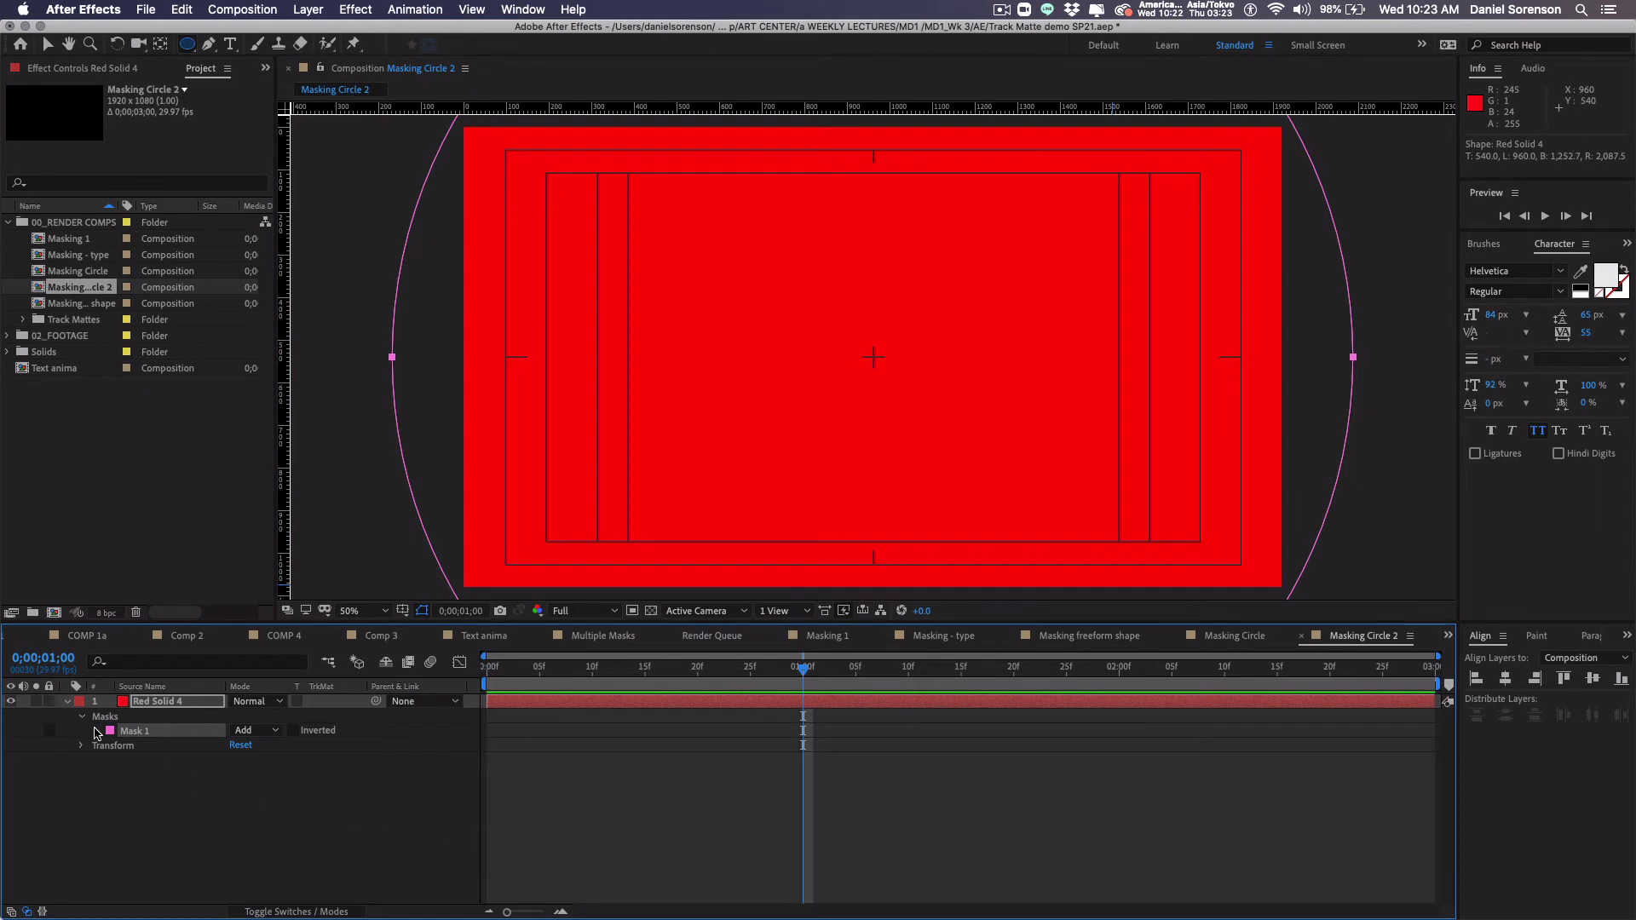
left_click(96, 731)
left_click(124, 746)
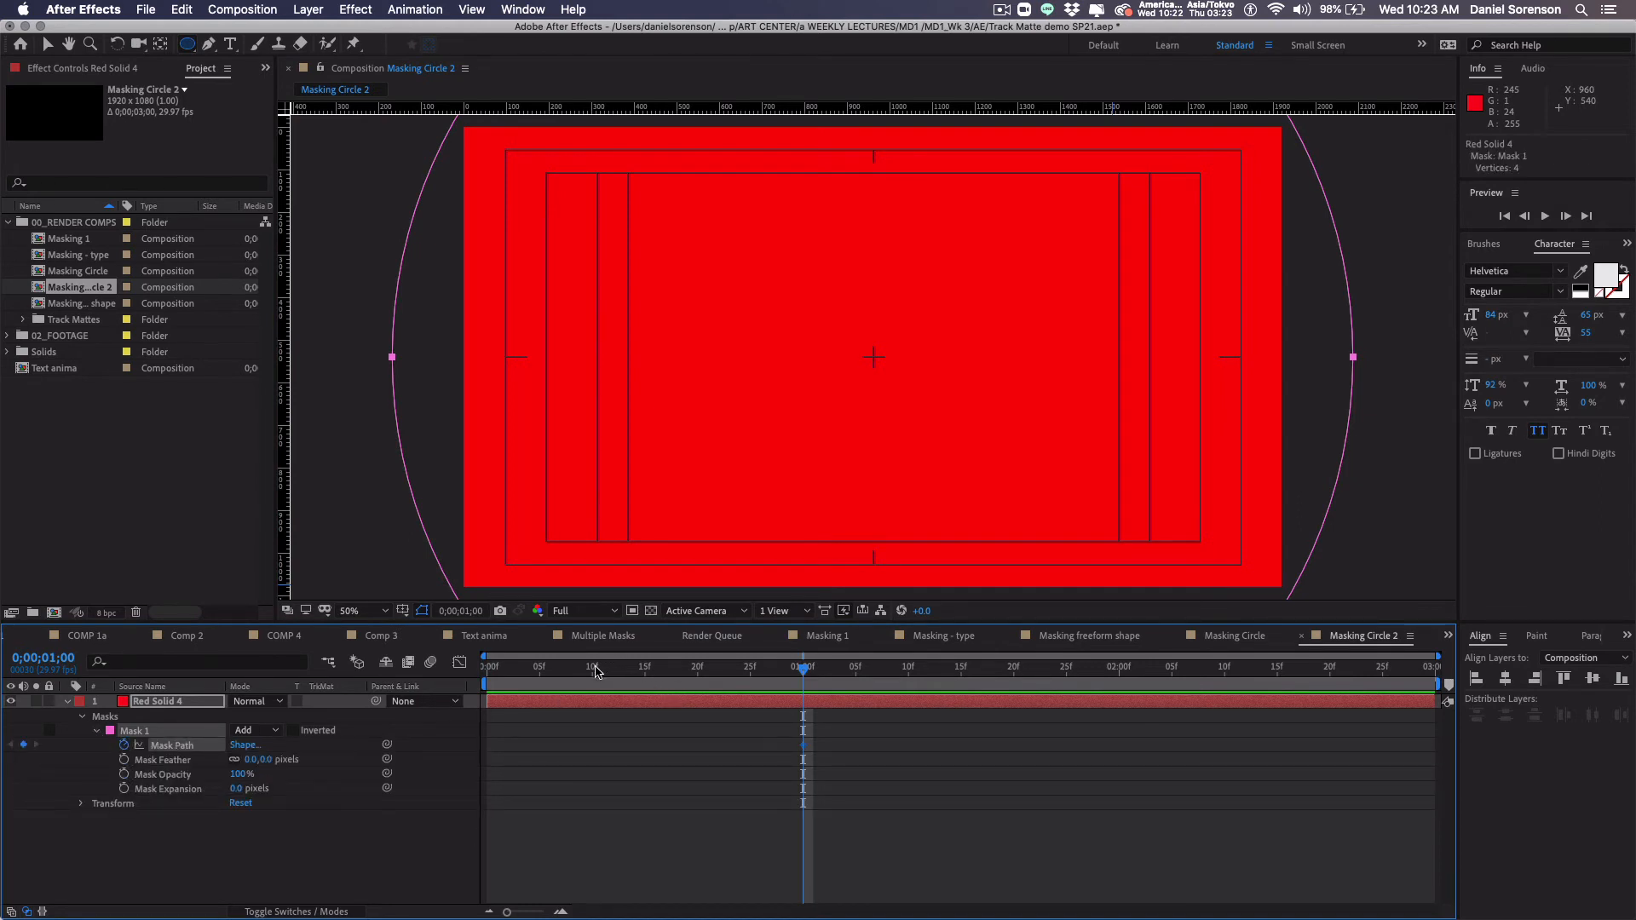
Step: At 0;00;00;10, scale the circular mask down about its centre to a tiny dot, and trim the red layer's start to that frame
left_click(594, 673)
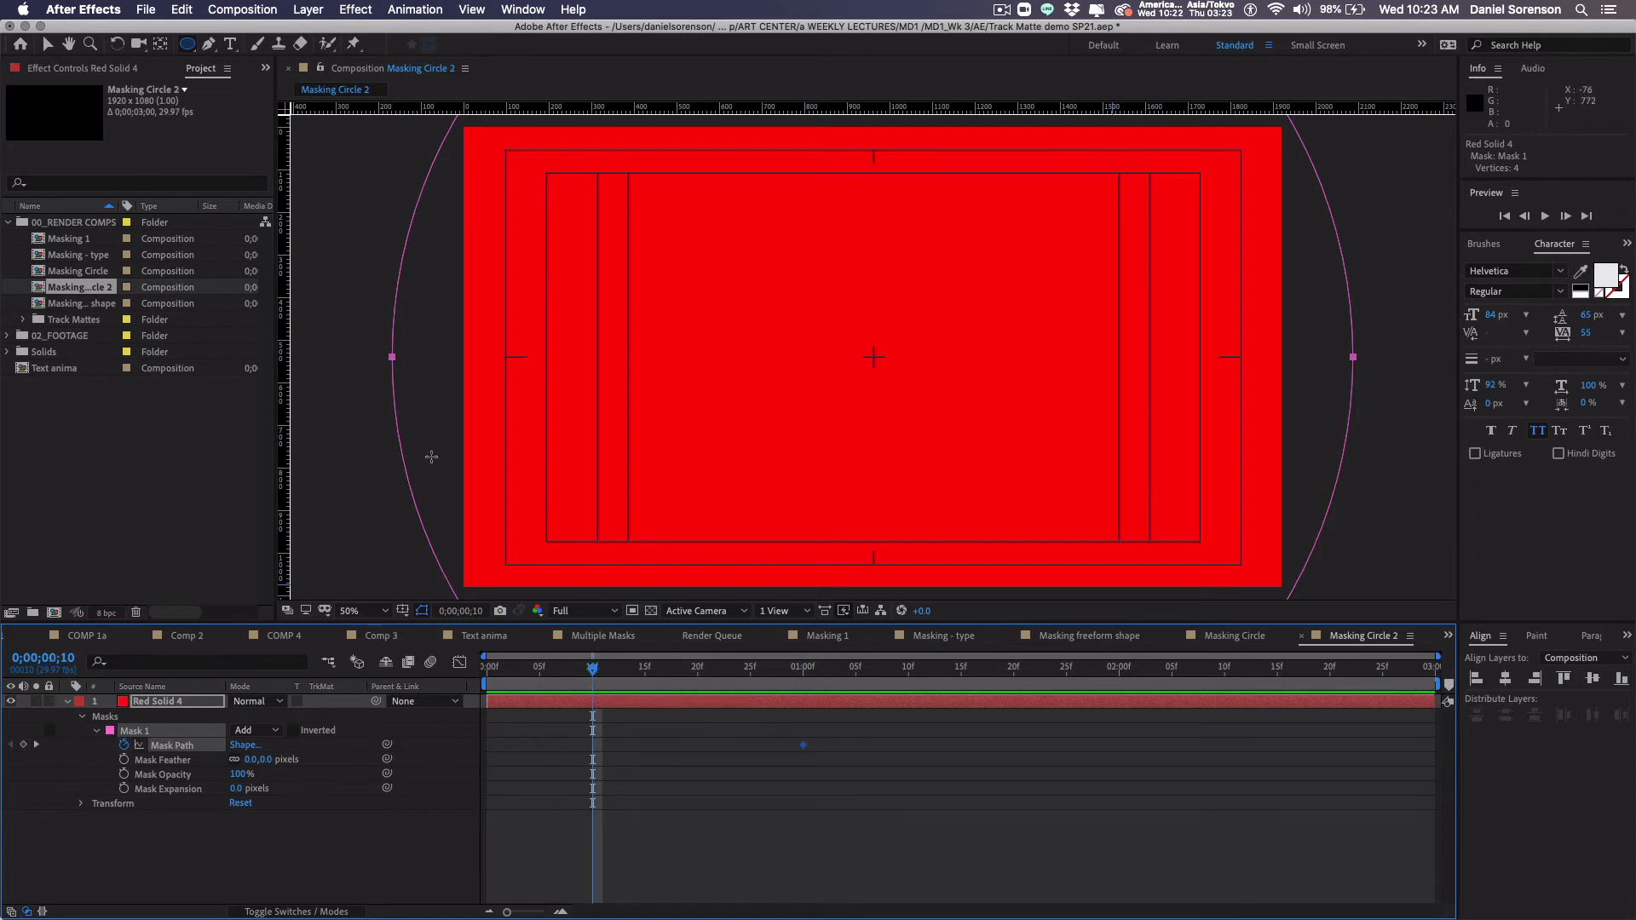
key("comma")
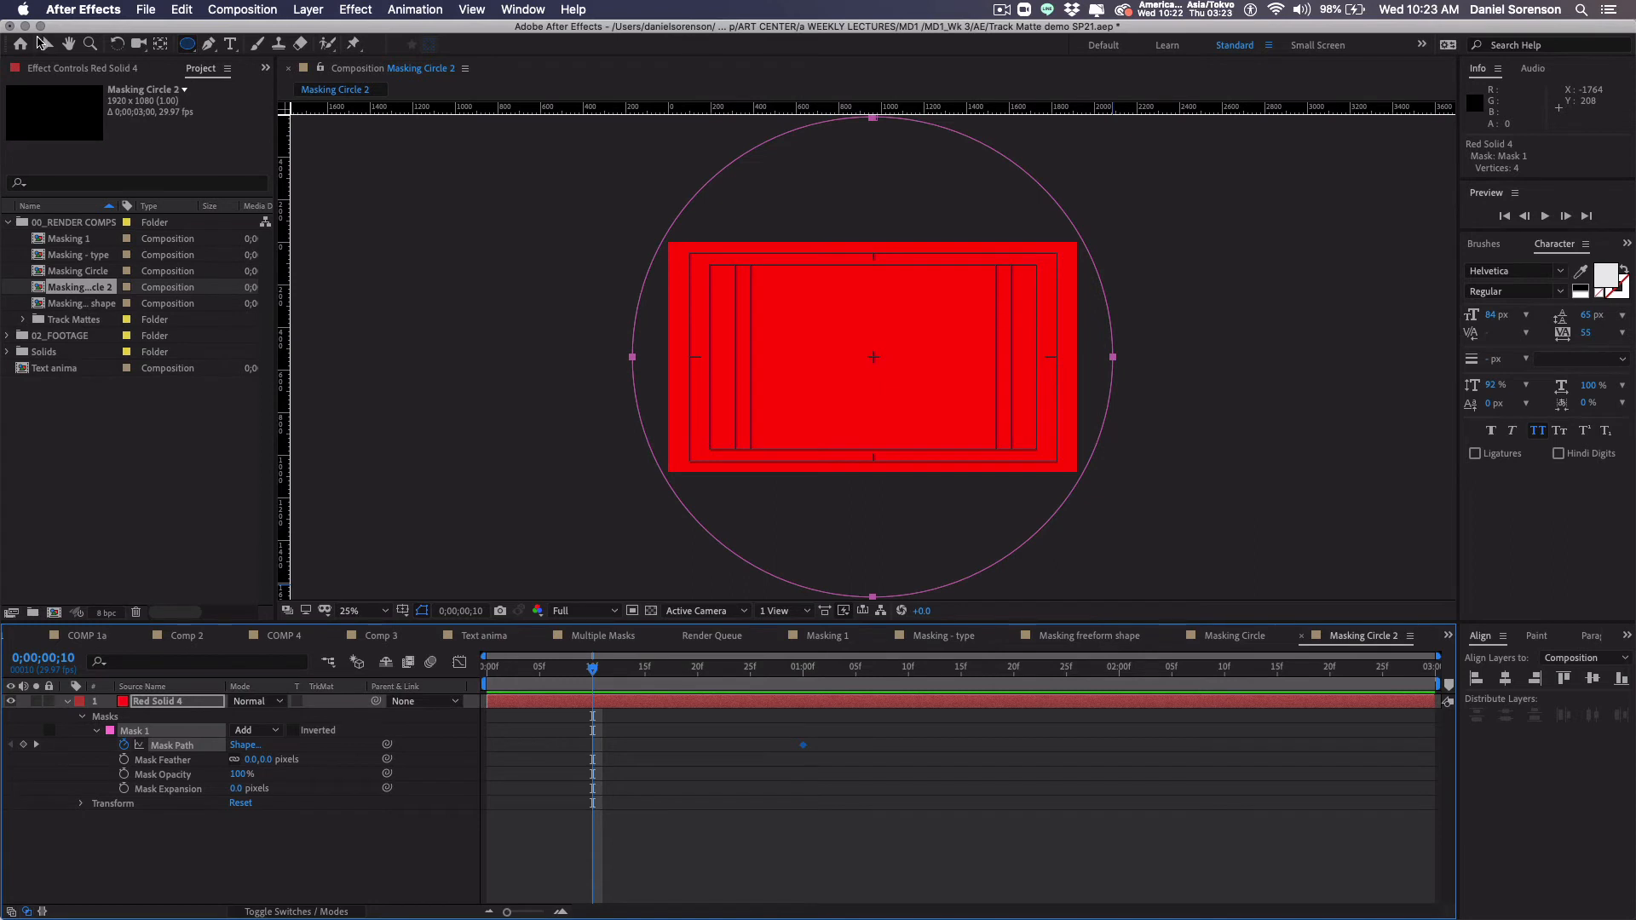
left_click(46, 44)
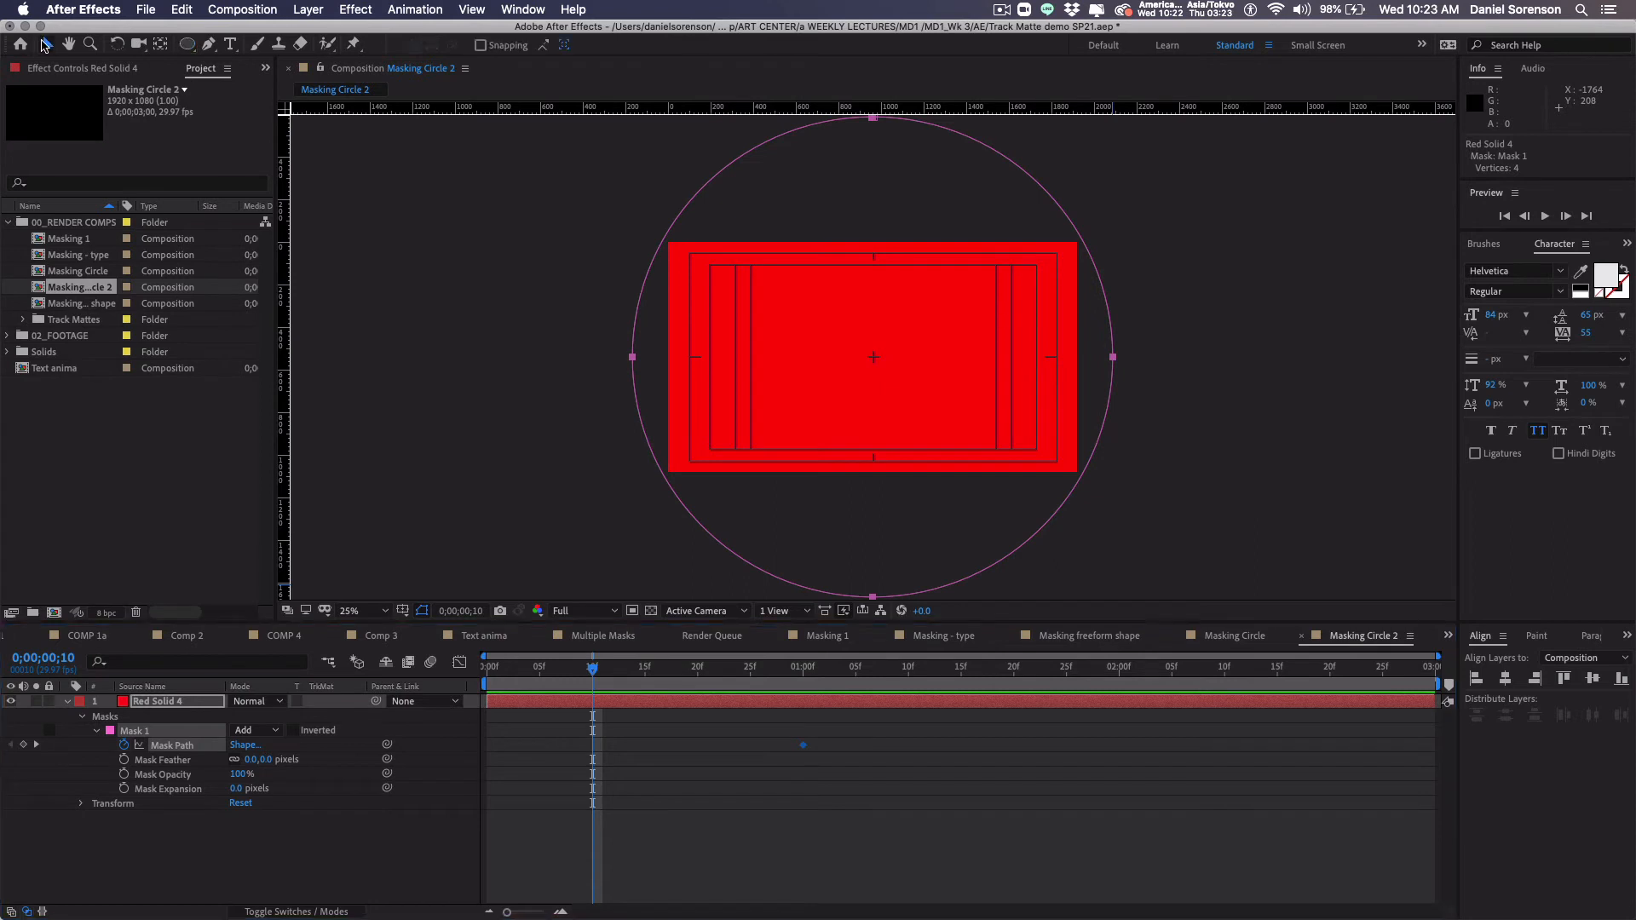
double_click(1056, 208)
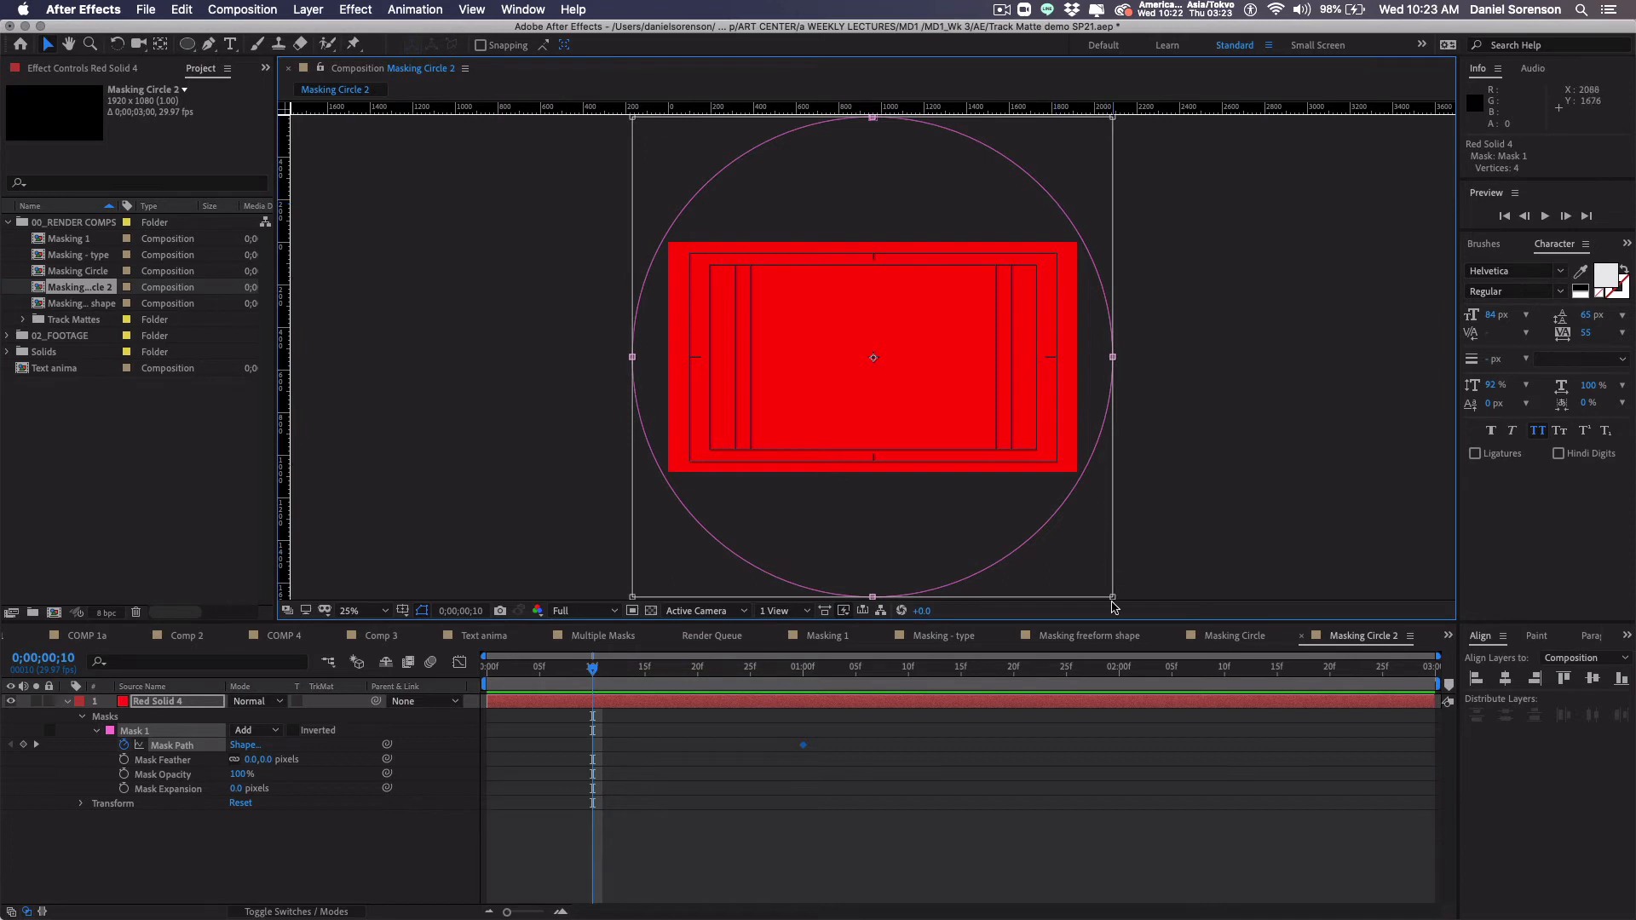
left_click_drag(1114, 598, 881, 357)
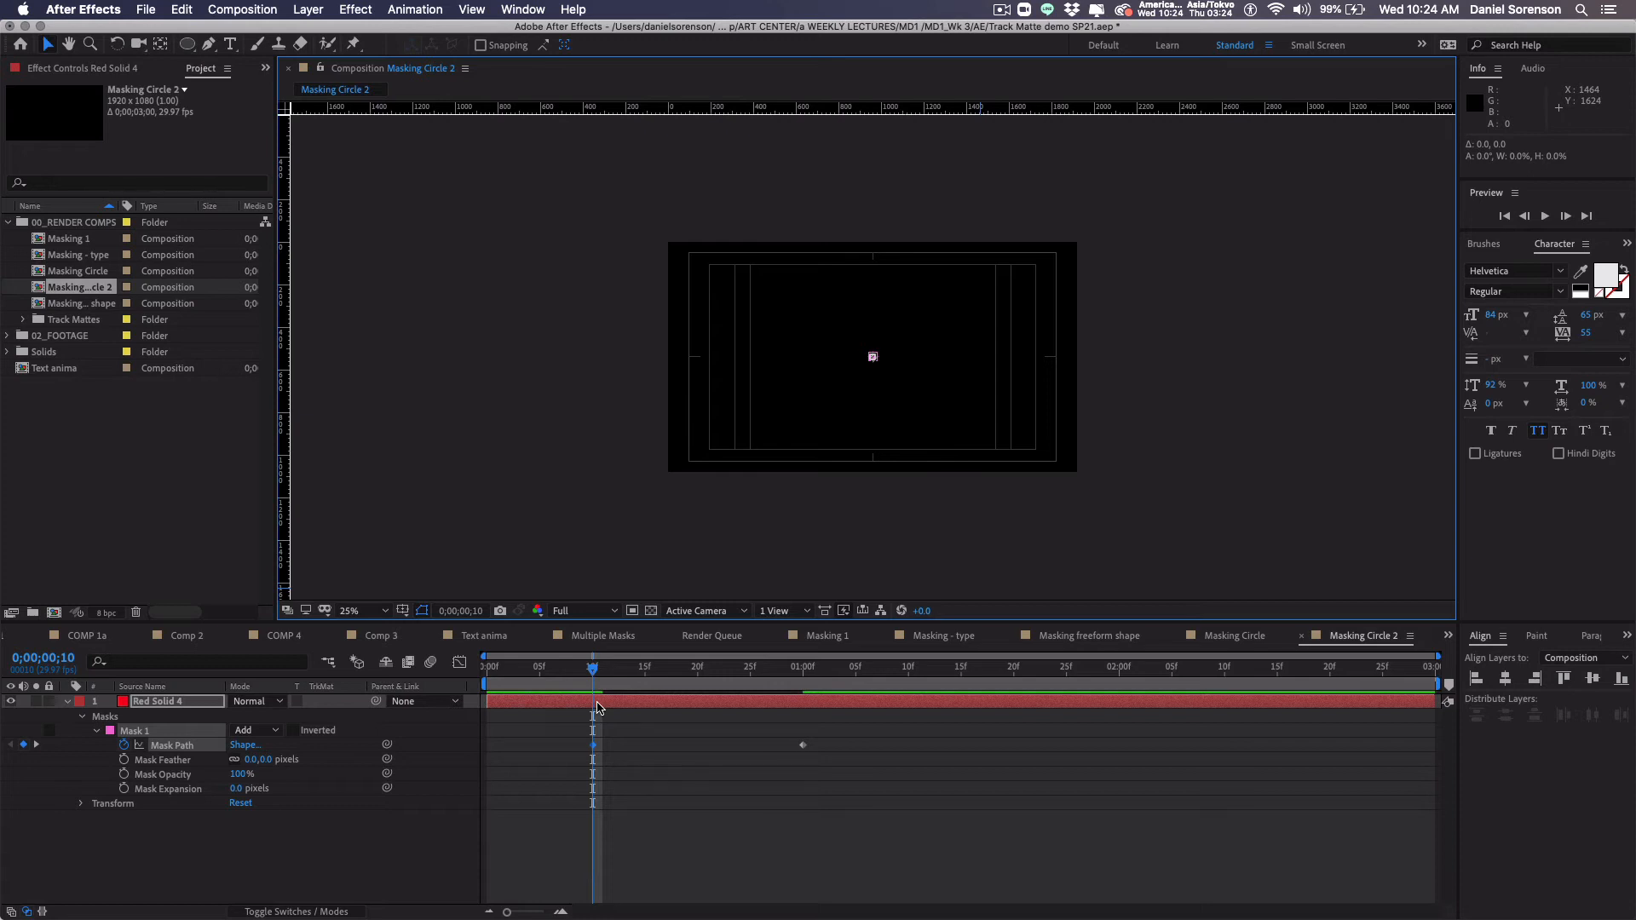
key("alt+bracketleft")
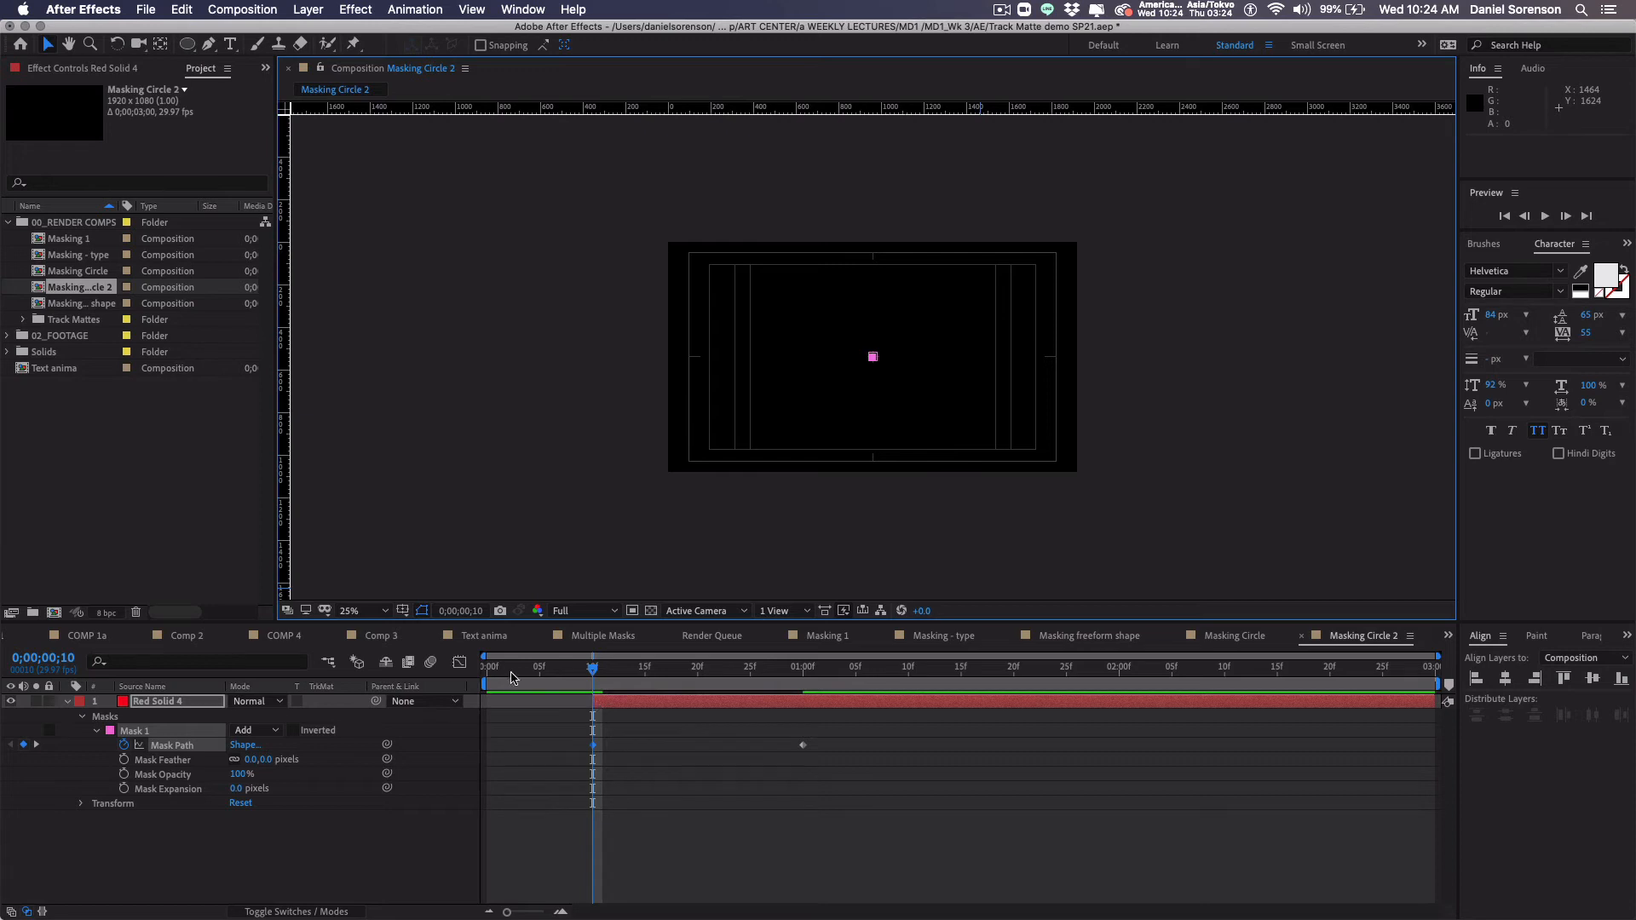
Step: Play and scrub through the growing circle reveal from the start of the composition
left_click(515, 673)
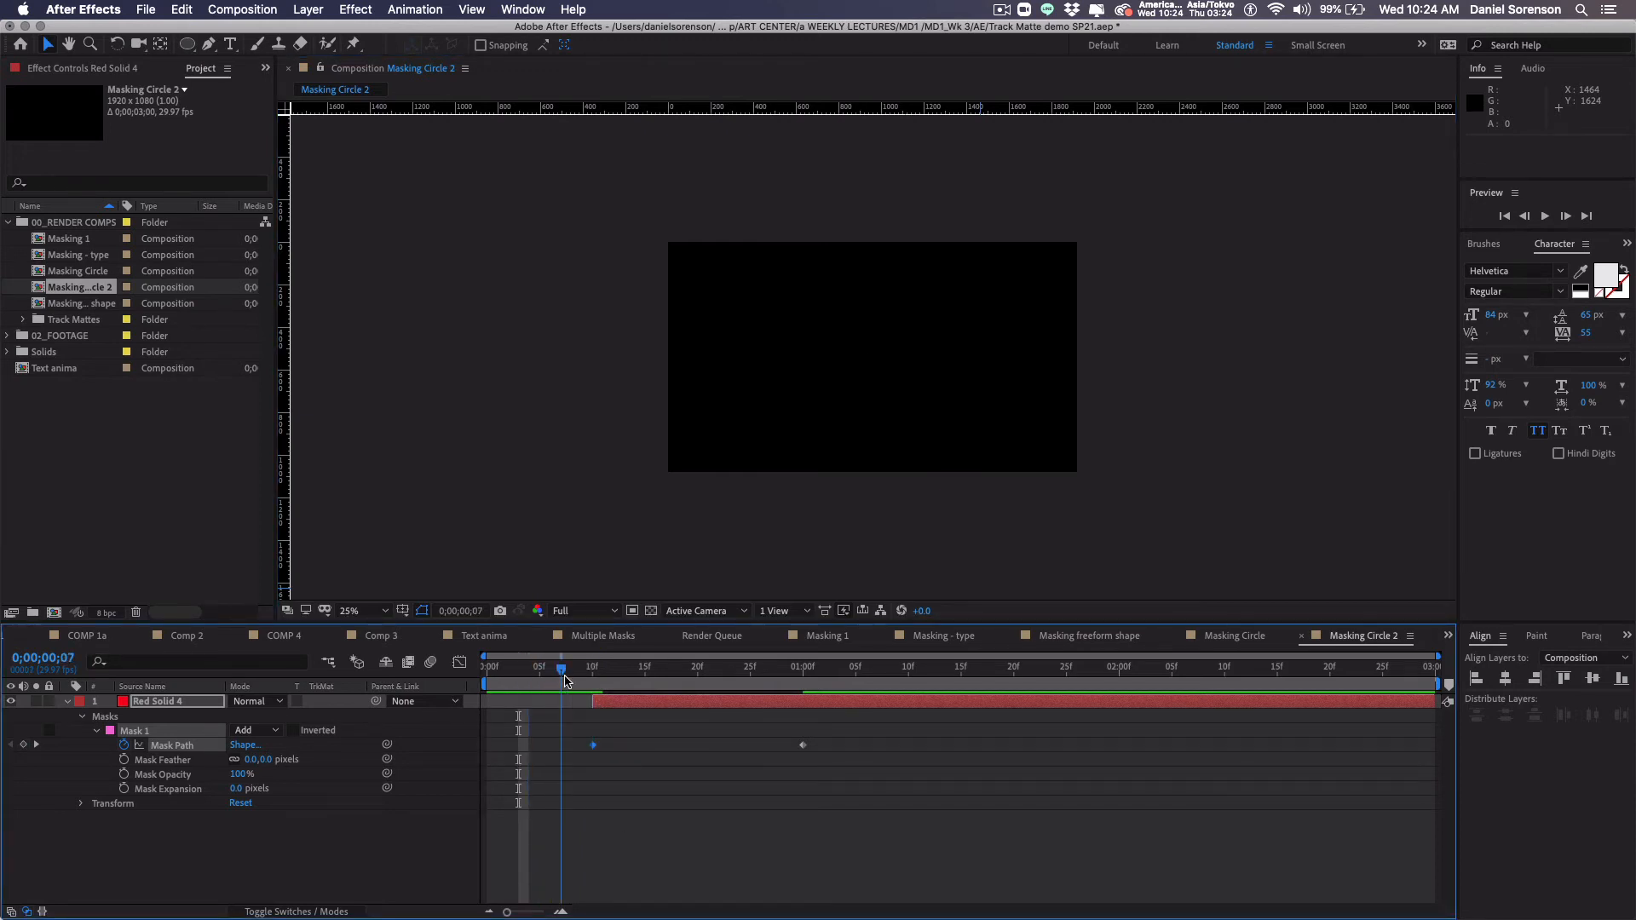
left_click_drag(801, 713, 475, 705)
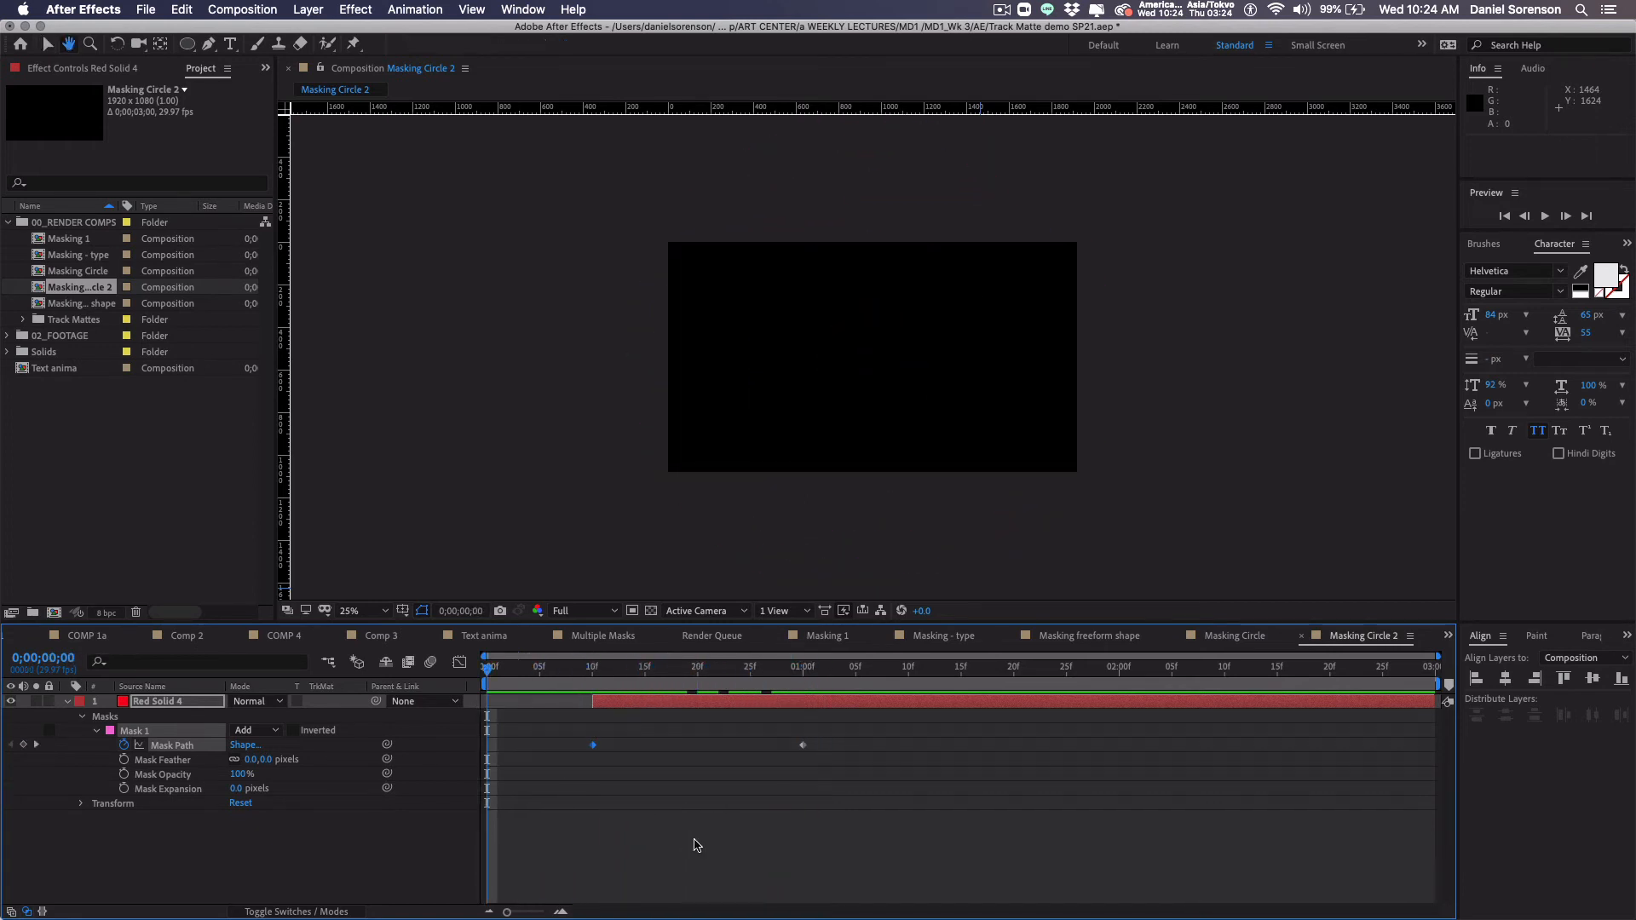
key("space")
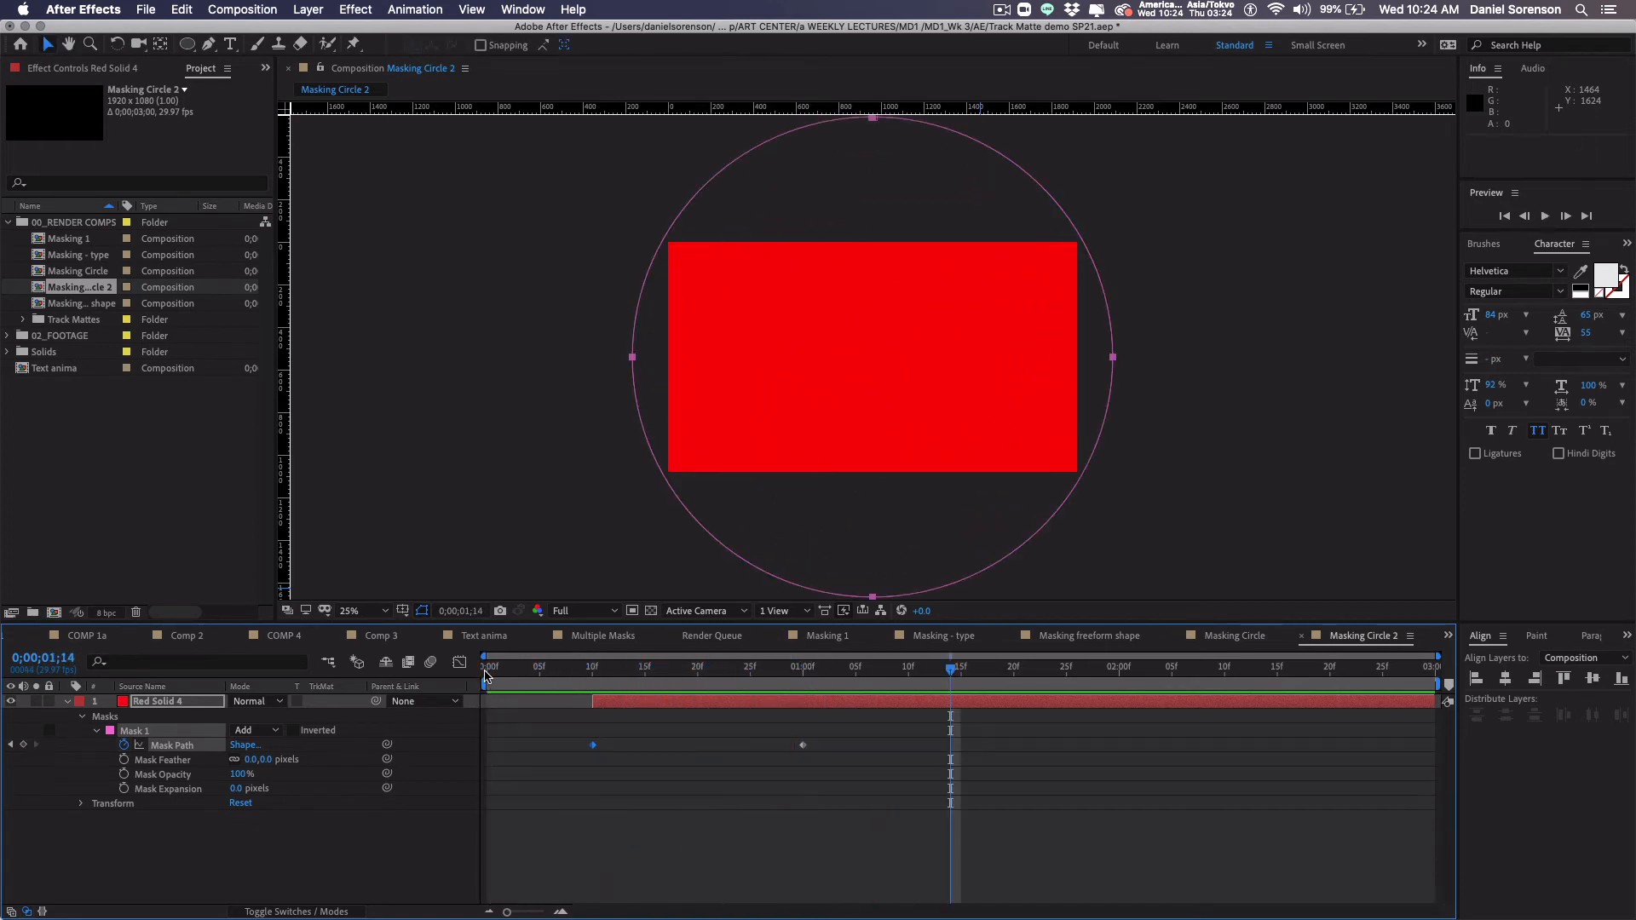
key("space")
left_click_drag(750, 725, 635, 725)
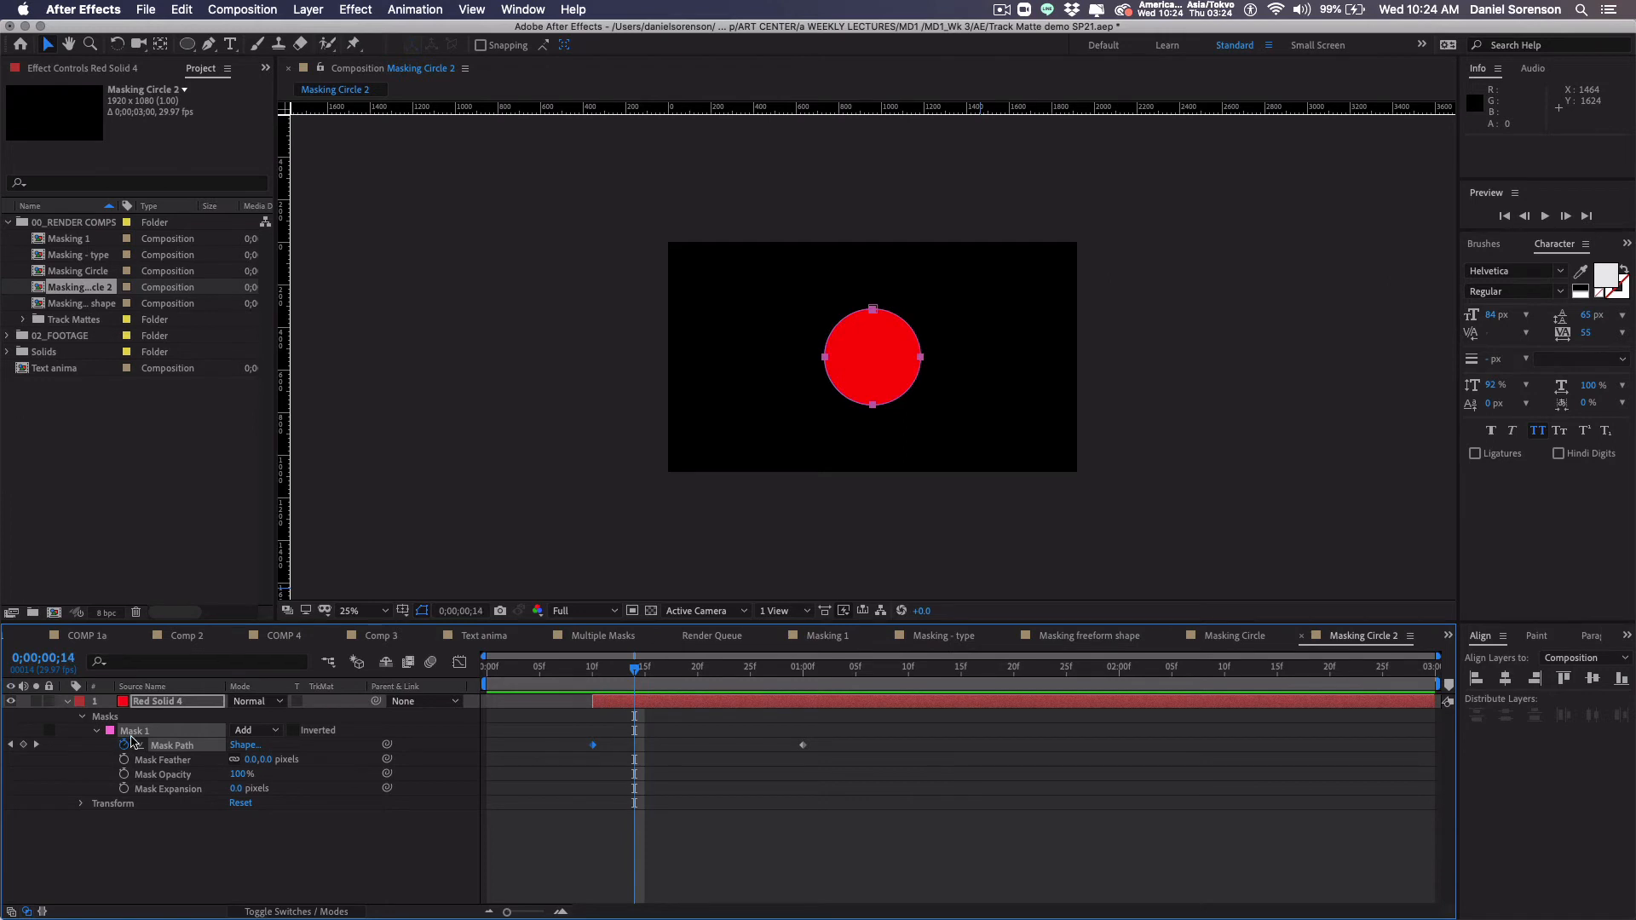
Step: Duplicate Mask 1 with its animation and show the Mask Path keyframes of both masks
left_click(135, 733)
key("super+d")
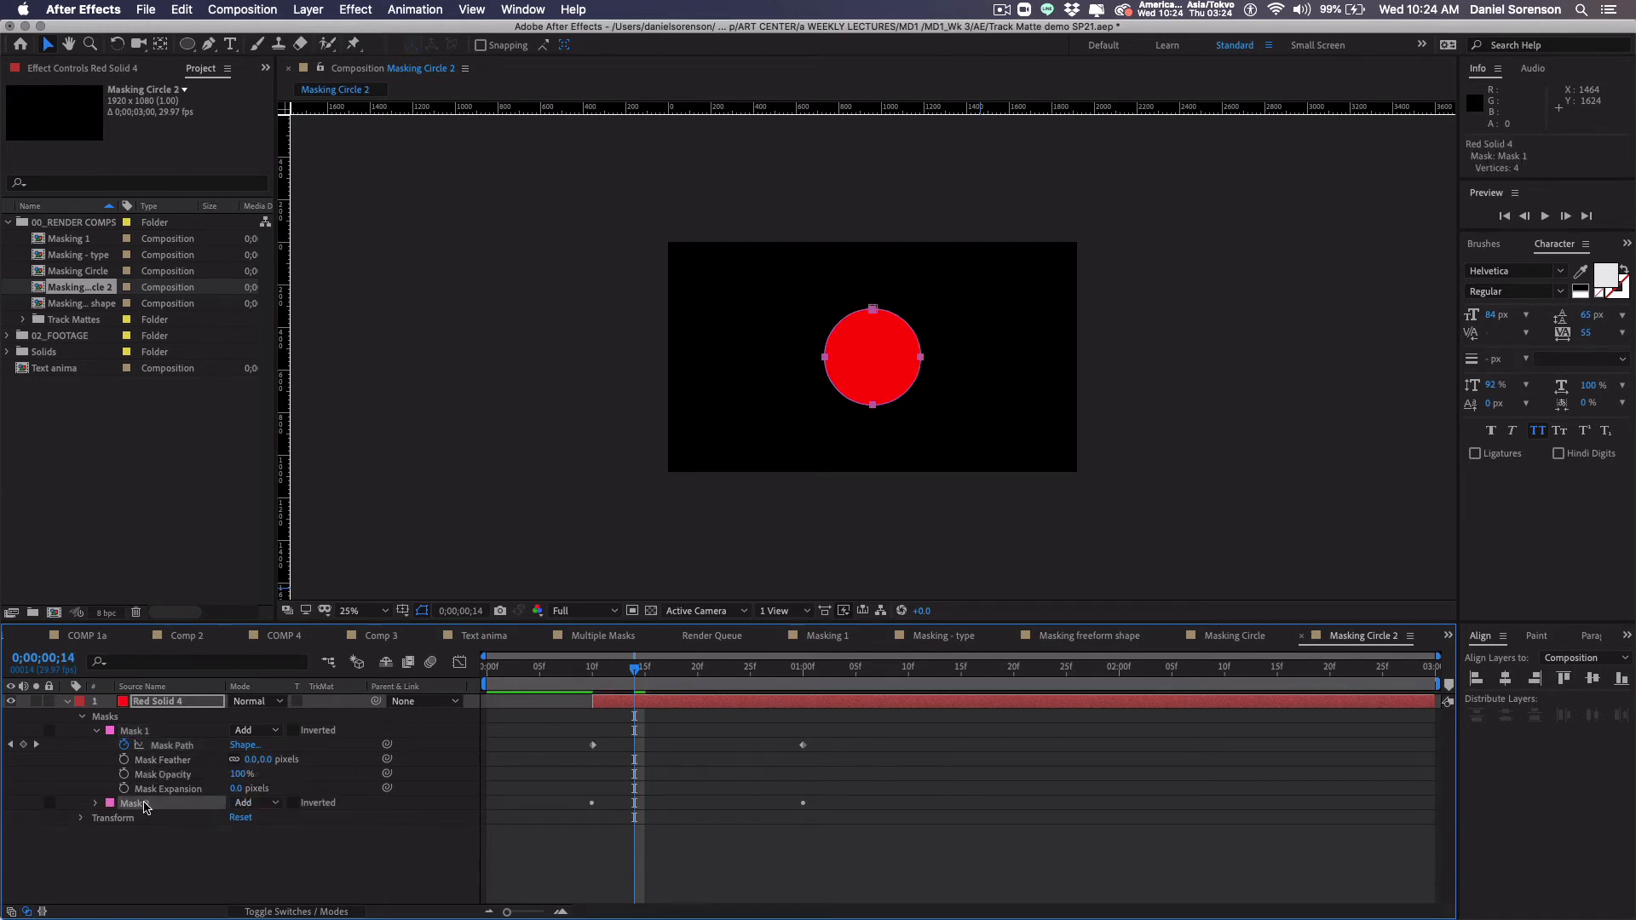
left_click(128, 804)
key("u")
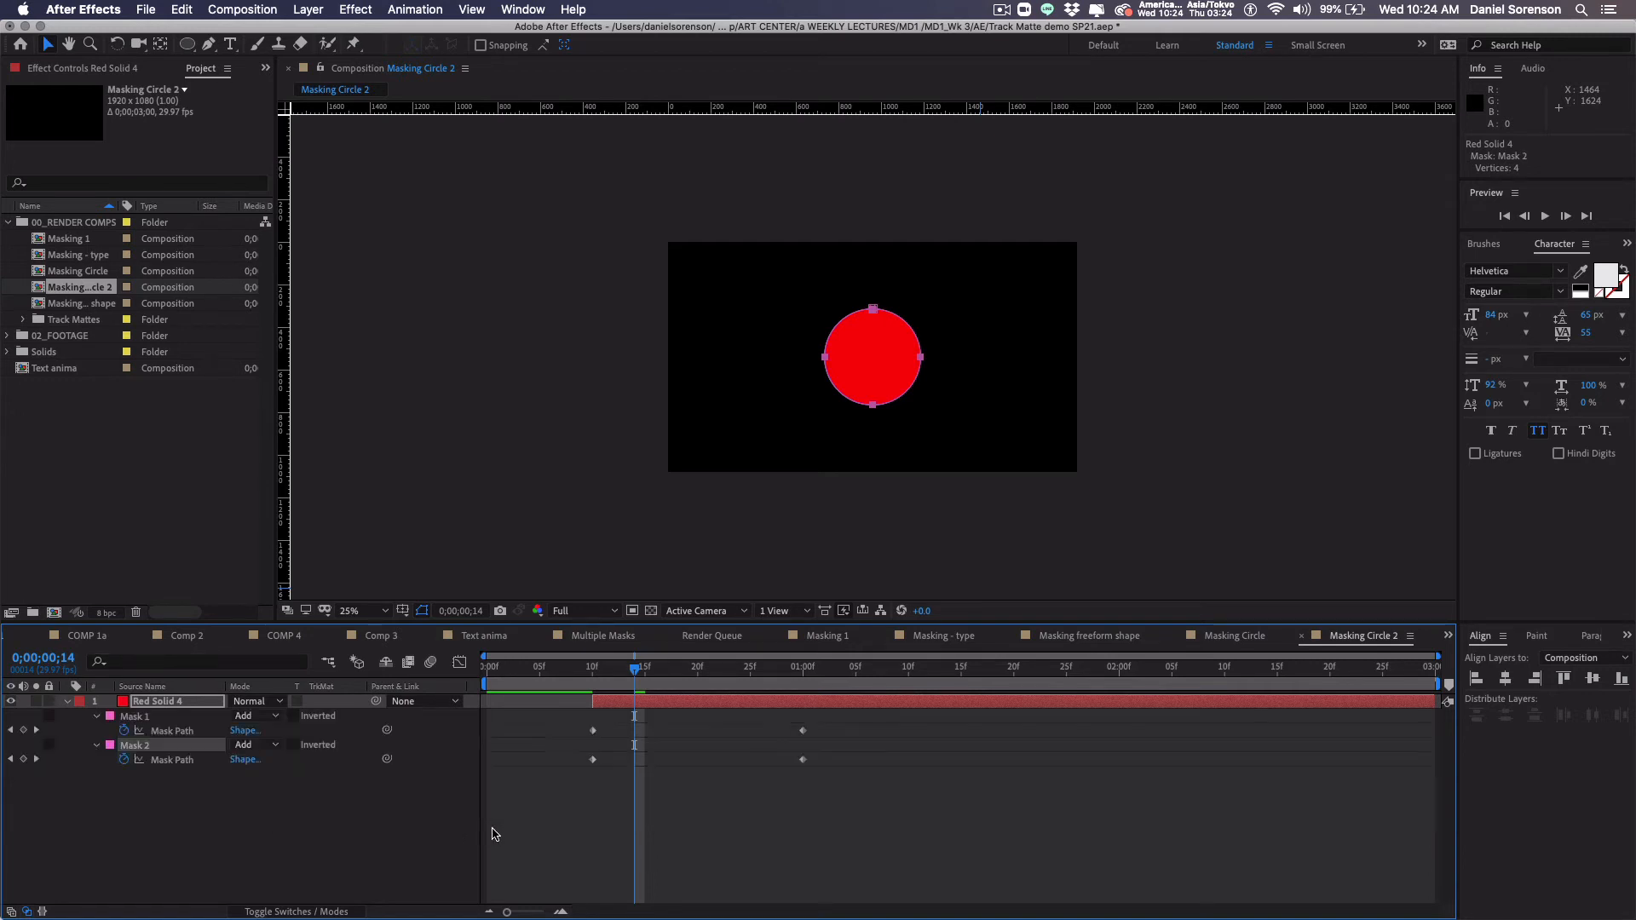
Step: Delay both of Mask 2's Mask Path keyframes by five frames, to 0;00;00;15 and 0;00;01;05
left_click_drag(577, 748, 860, 799)
key("Page_Down")
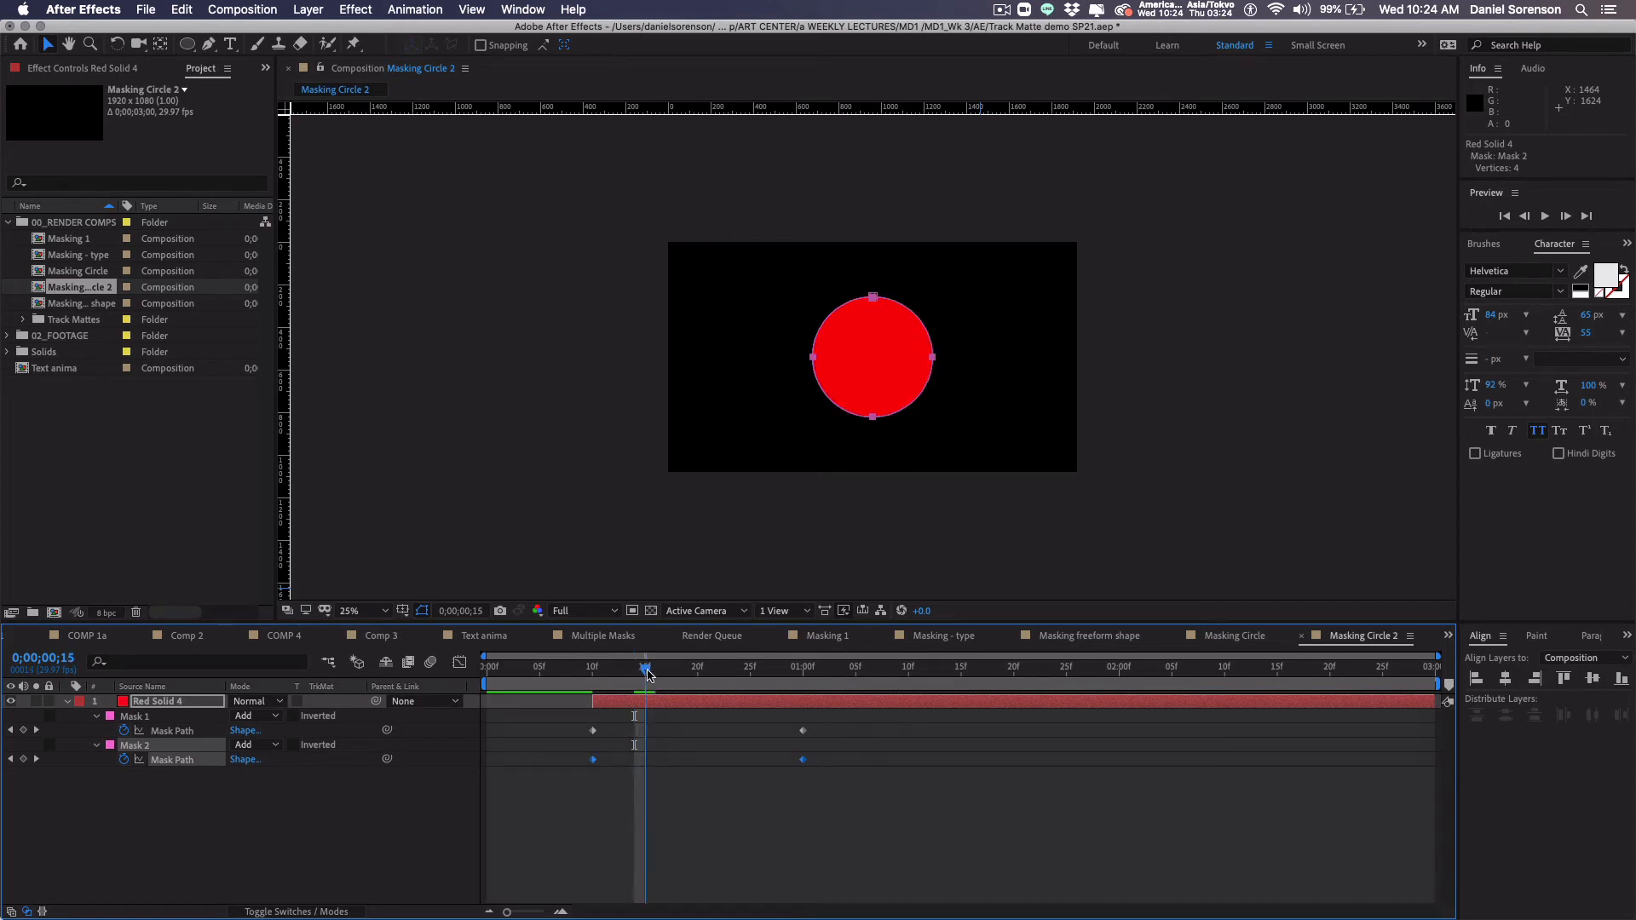
left_click_drag(593, 761, 646, 760)
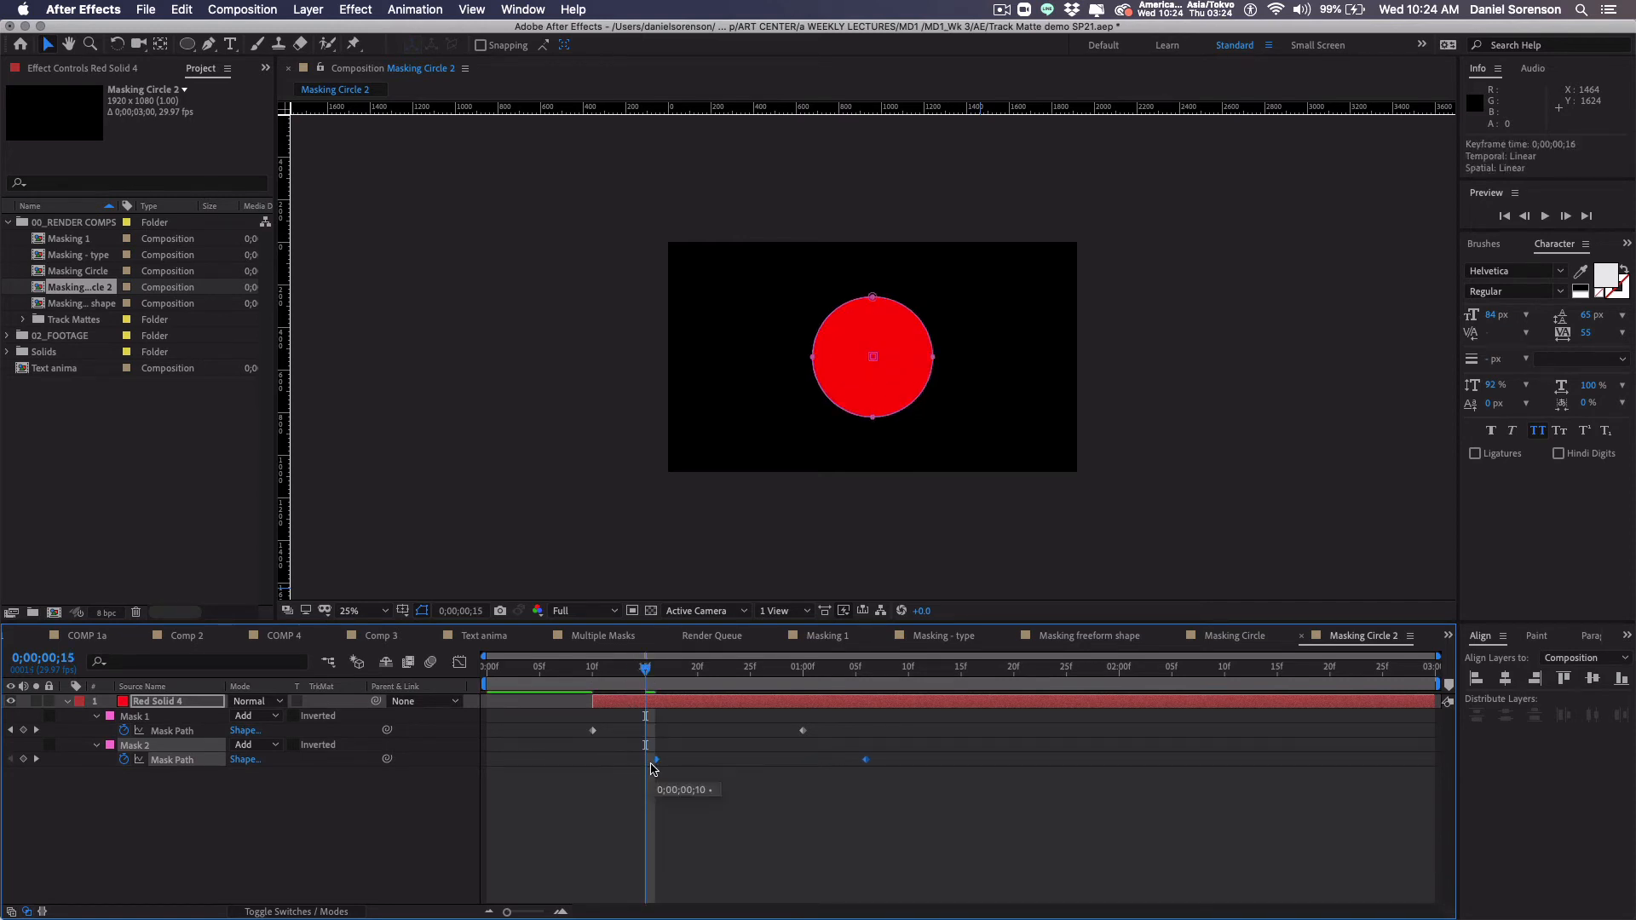
Step: Set Mask 2's mode to Subtract and scrub through the expanding ring up to 0;00;01;05
left_click_drag(588, 671, 655, 670)
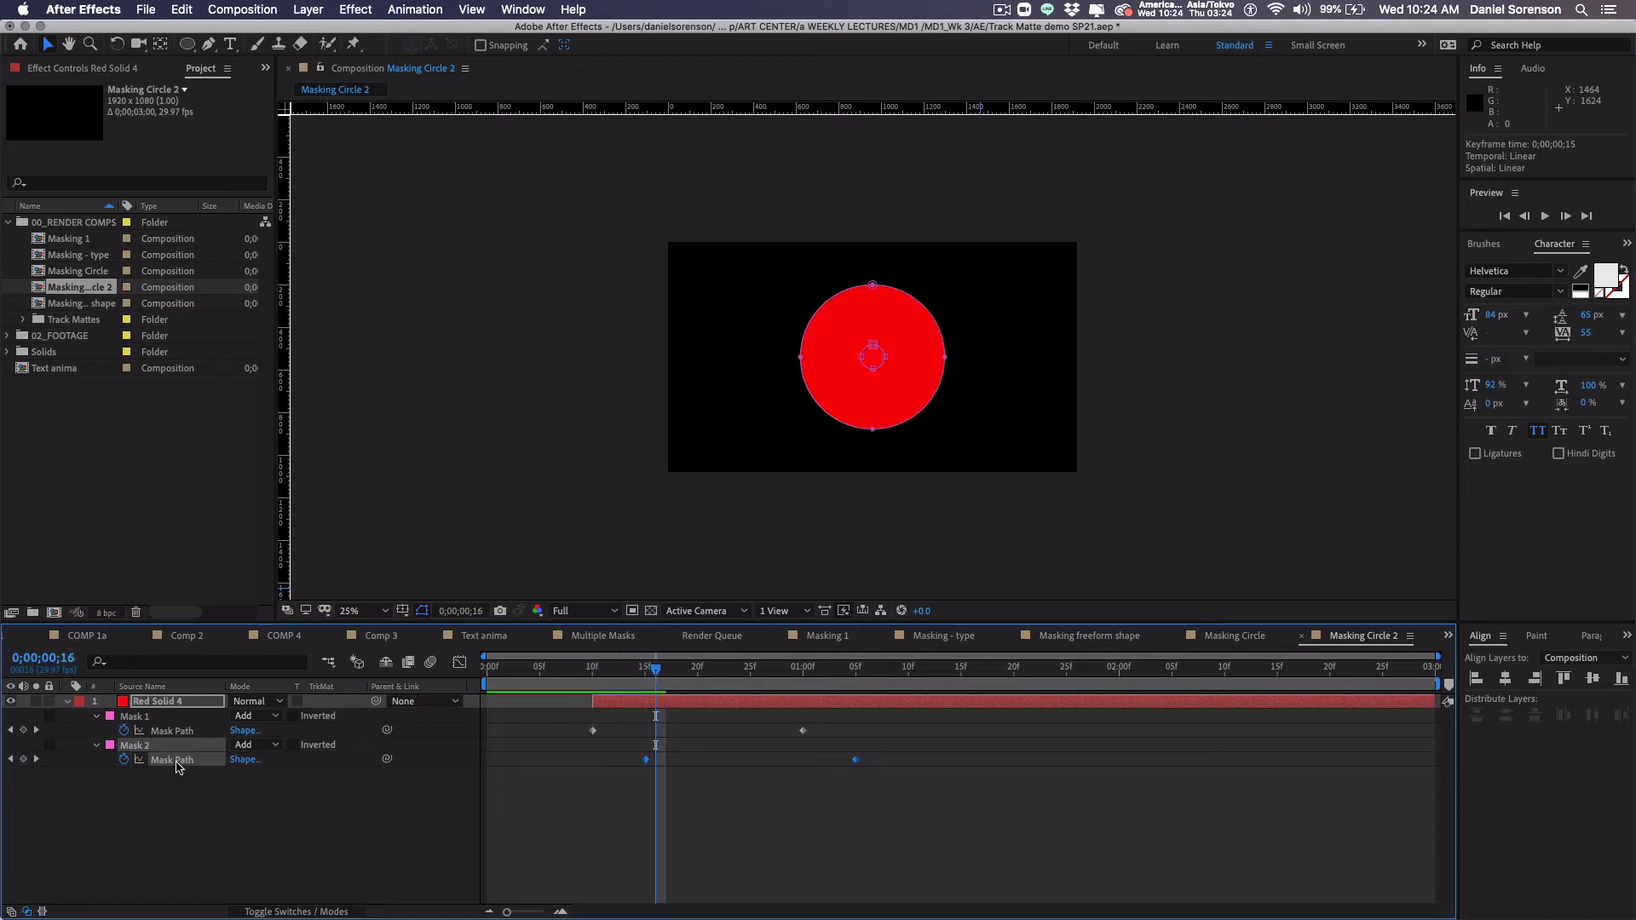
left_click(275, 745)
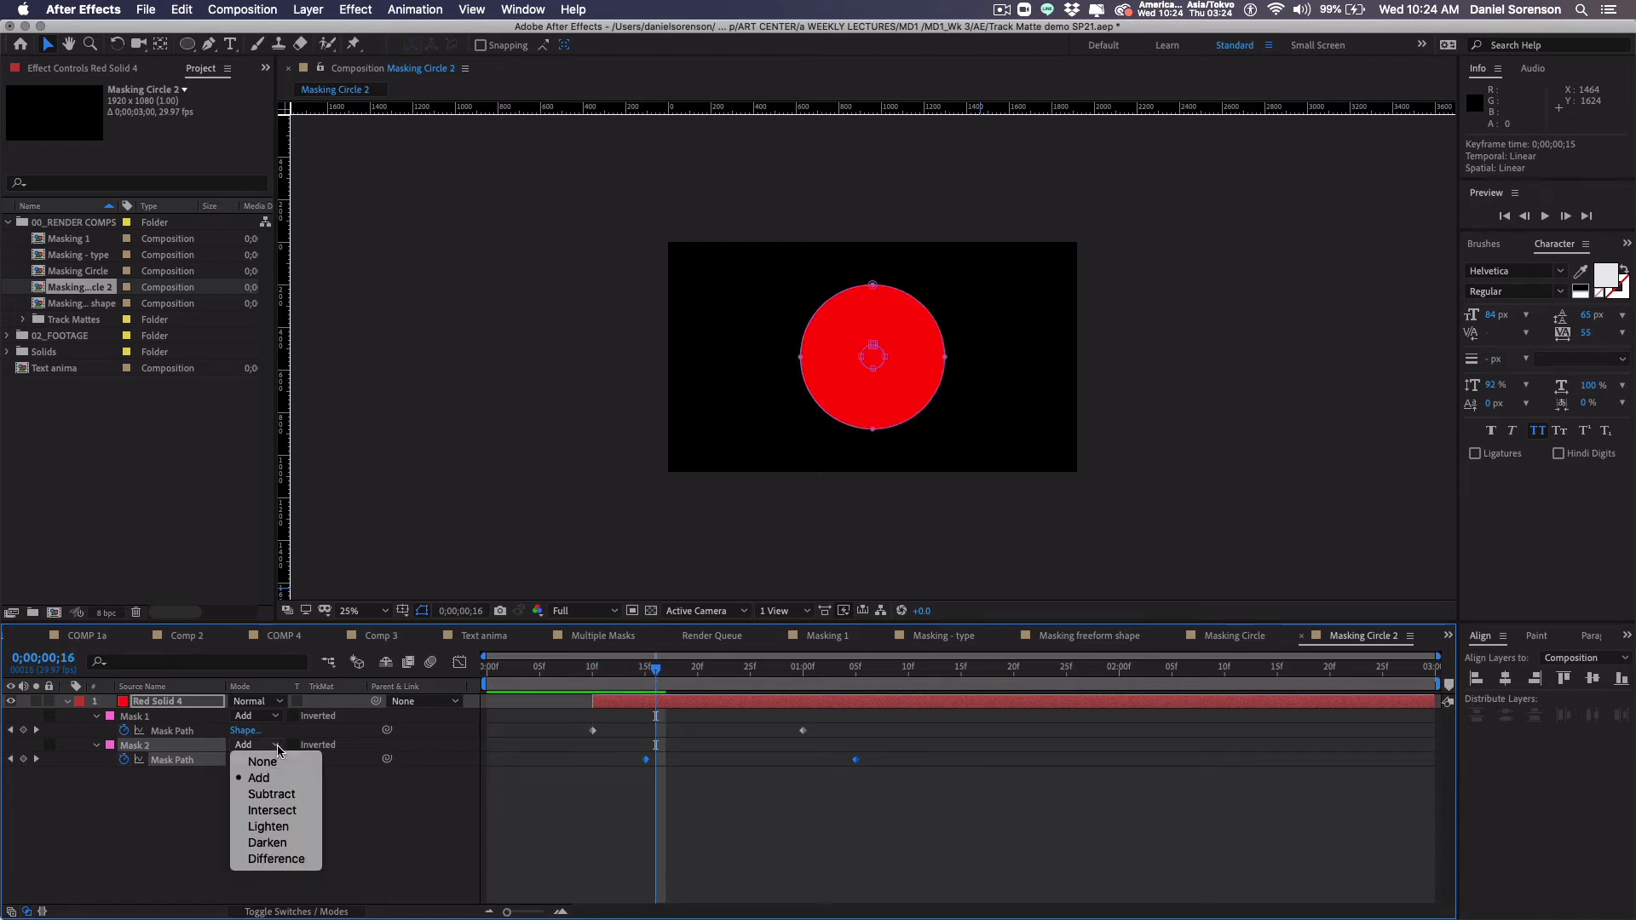
left_click(270, 790)
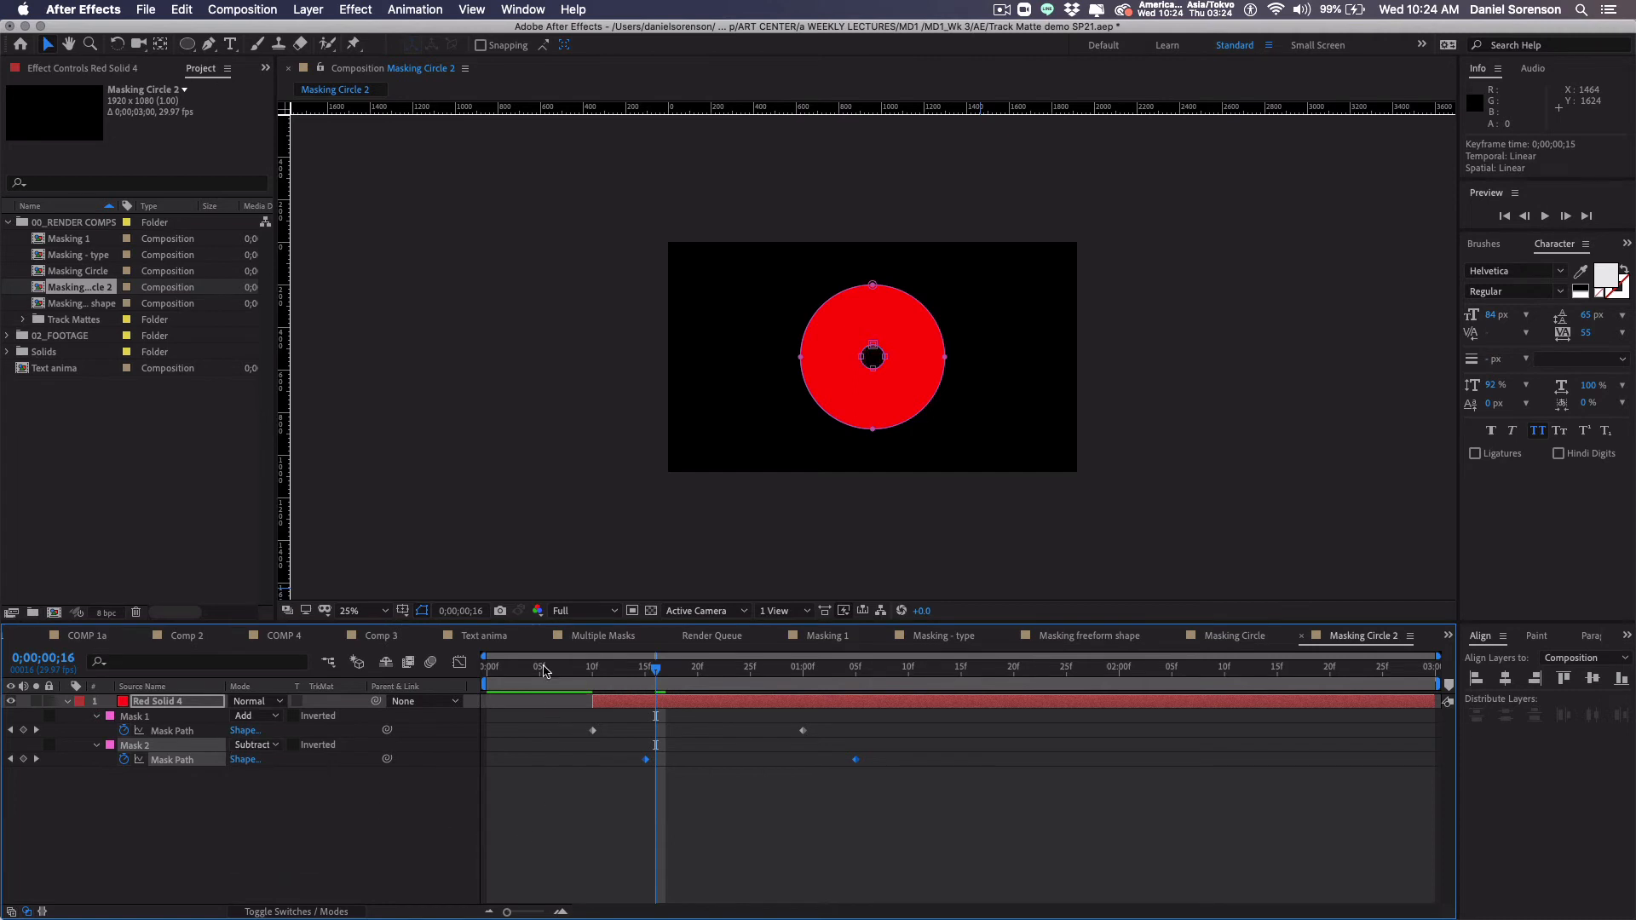
left_click_drag(543, 670, 862, 729)
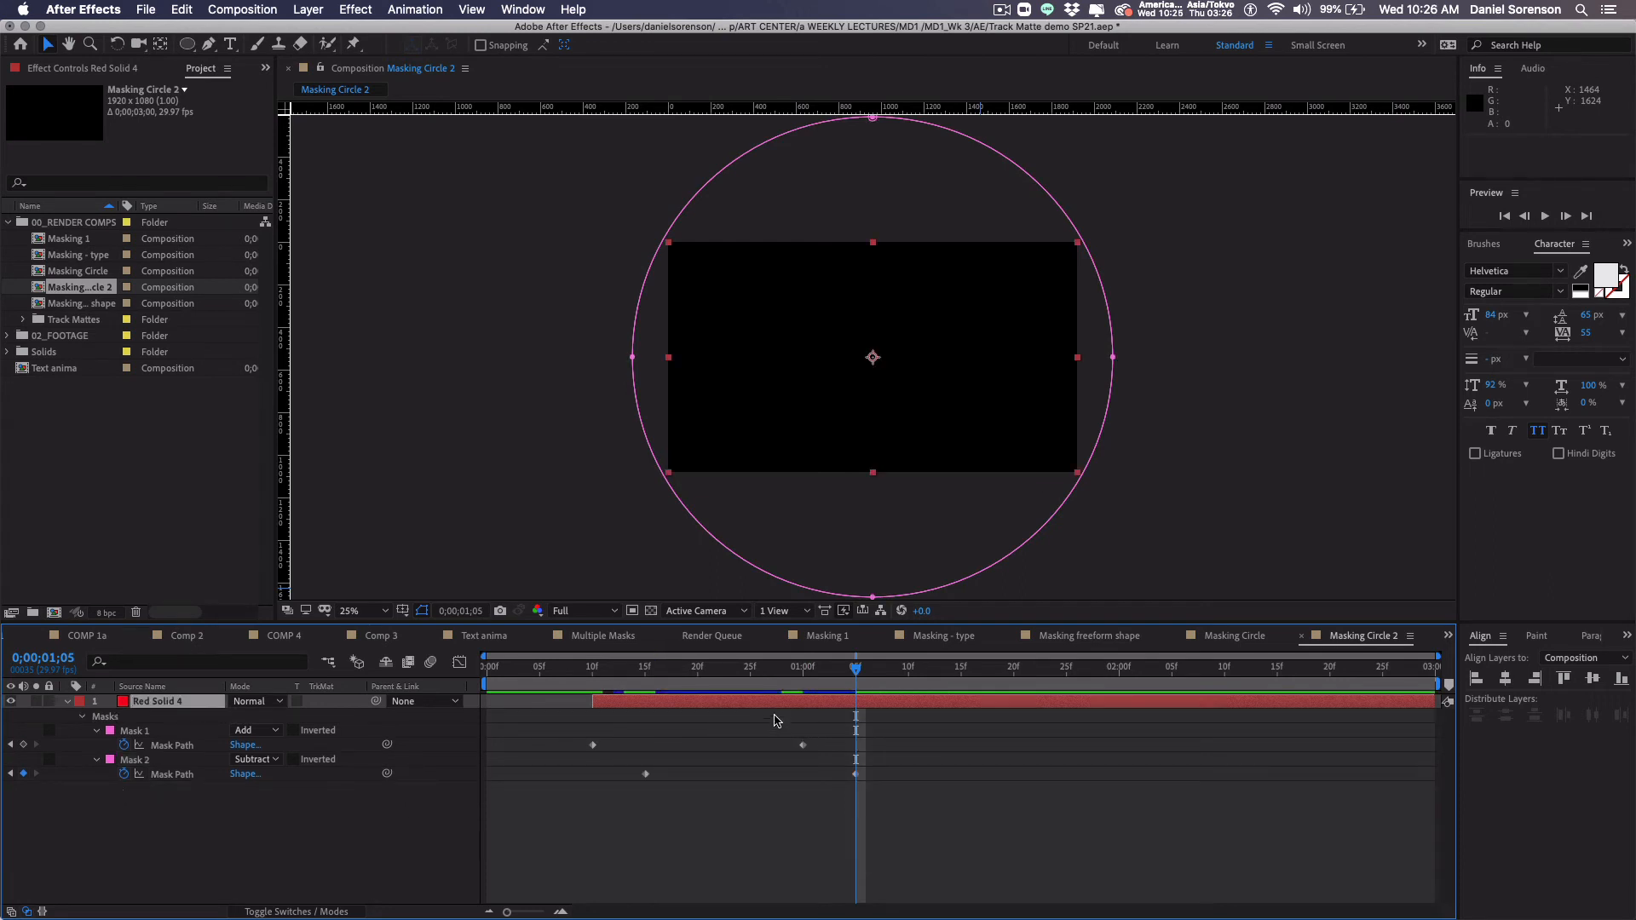
Step: Duplicate Mask 2 and show the new mask's Mask Path keyframes, with the playhead at 0;00;01;05
left_click(134, 760)
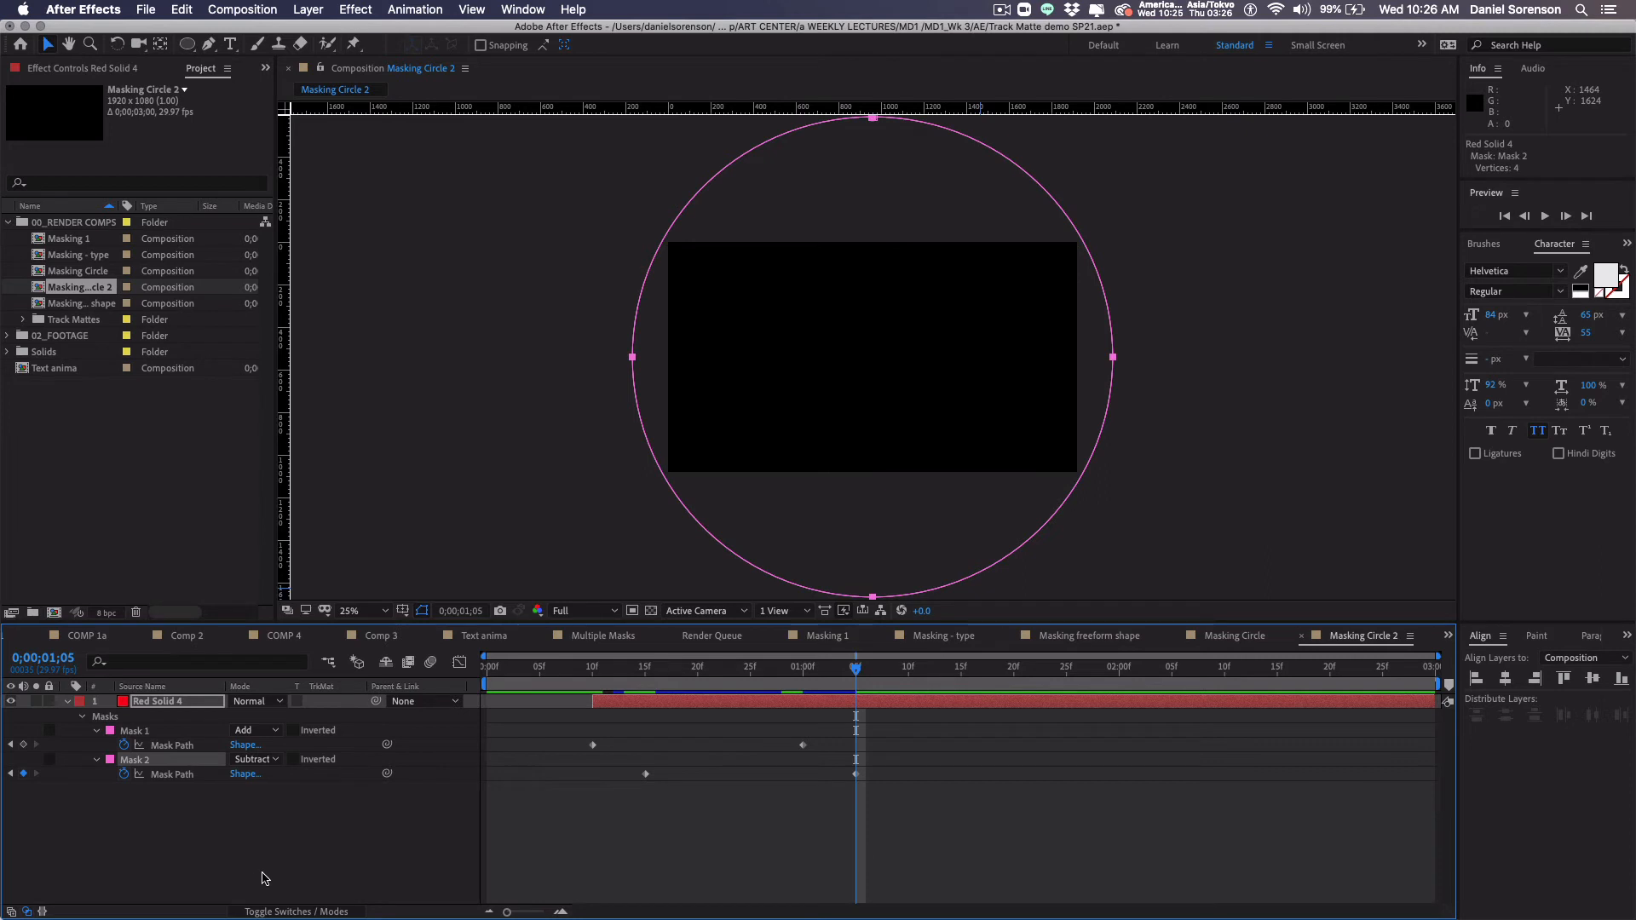
key("super+d")
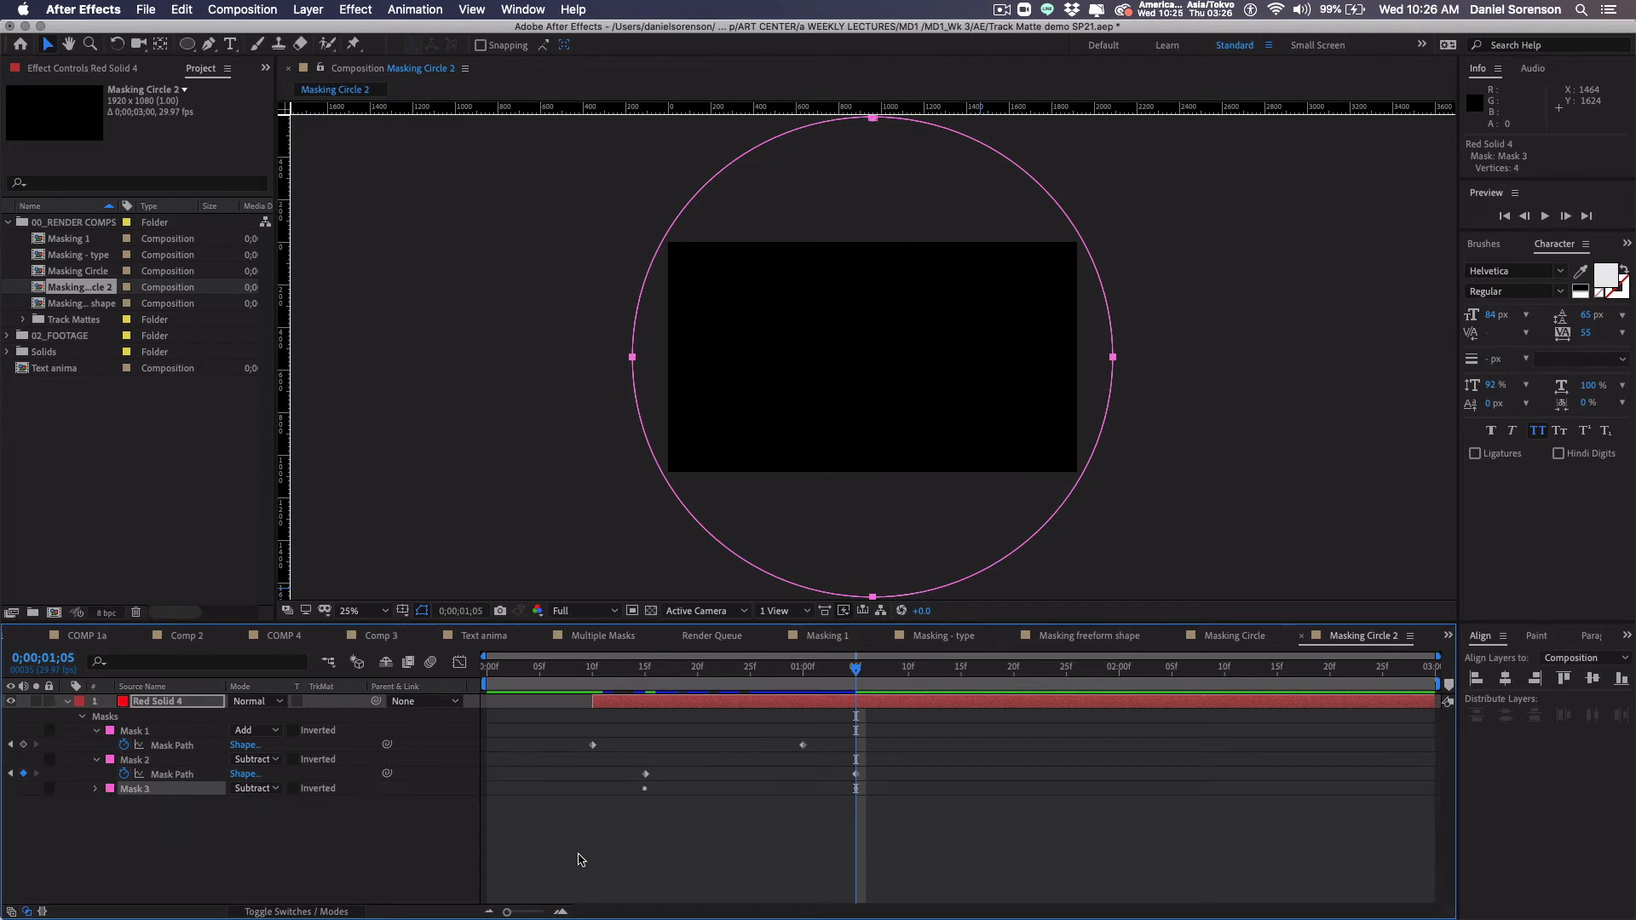
key("u")
left_click_drag(857, 669, 859, 714)
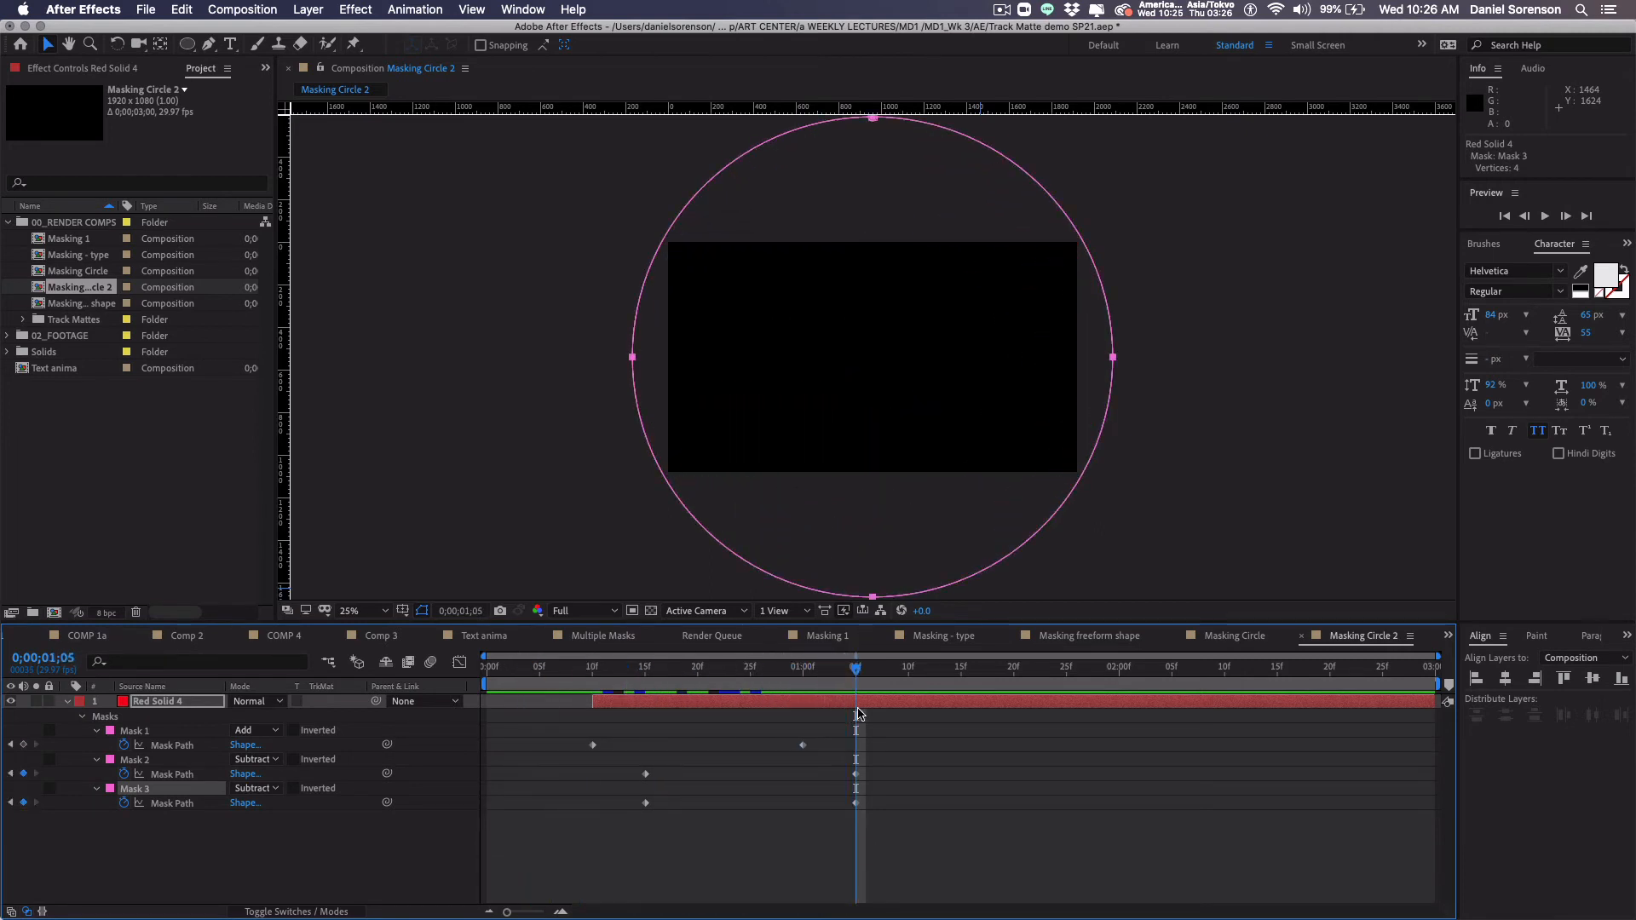
Step: Move Mask 3's two Mask Path keyframes together to start at 0;00;01;05 and end at 0;00;01;25
left_click(690, 852)
left_click_drag(615, 796, 910, 831)
left_click(639, 805)
left_click(645, 803)
left_click_drag(615, 794, 877, 828)
left_click_drag(648, 809, 859, 818)
left_click(1031, 837)
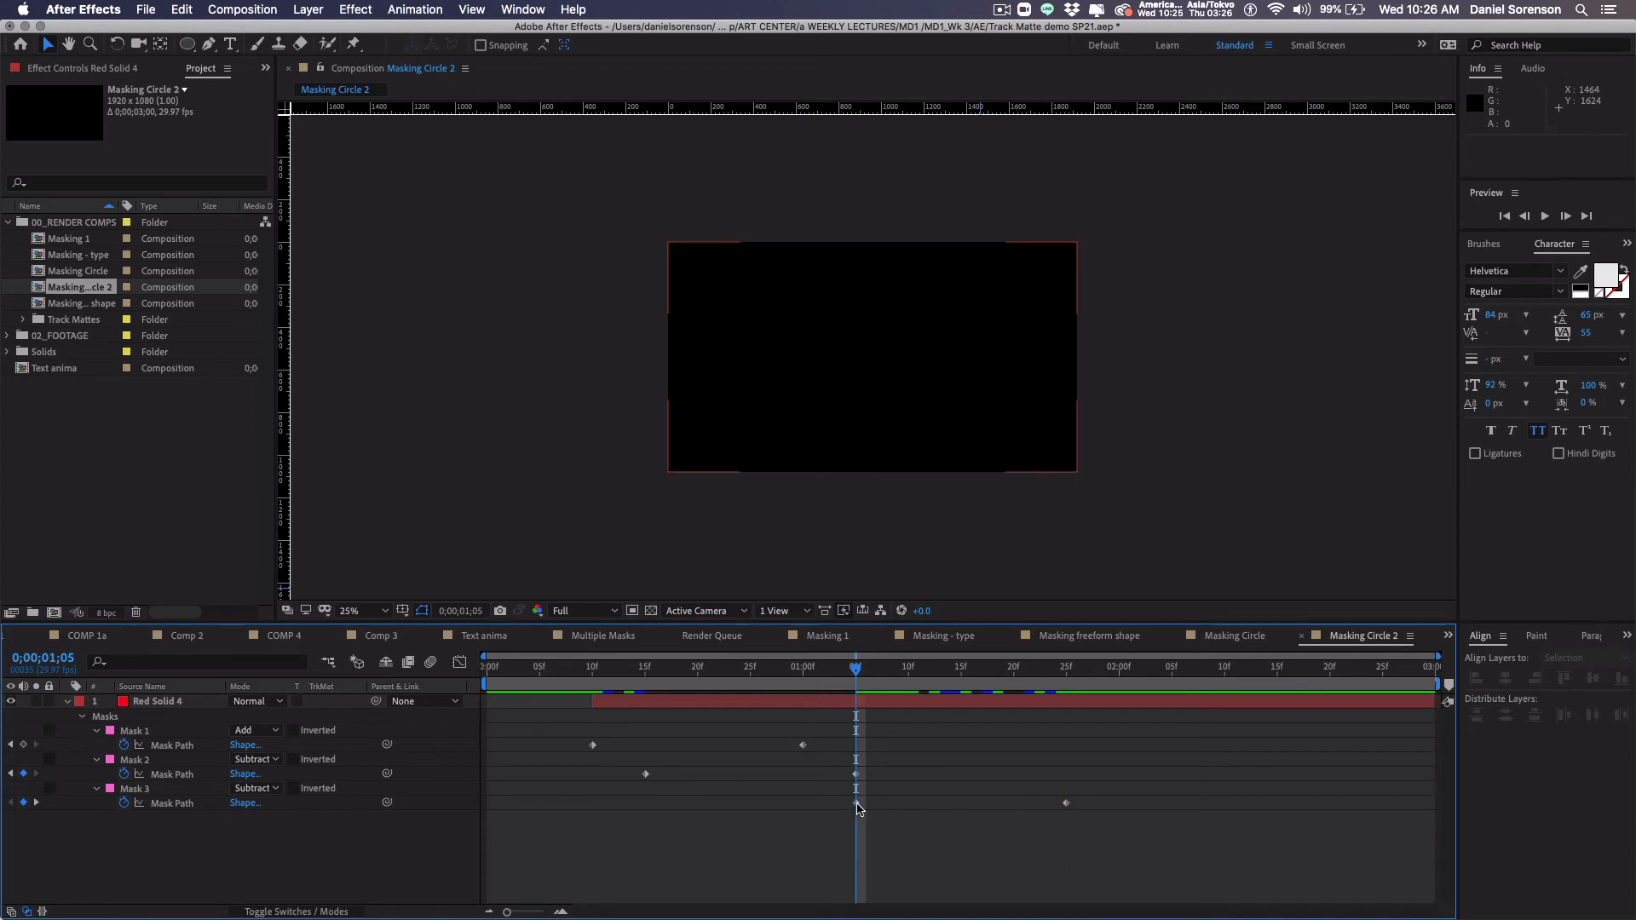
Step: Reverse Mask 3's keyframes so the full circle is at 0;00;01;05 and the tiny one at 0;00;01;25, and preview it
mouse_move(856, 803)
left_mouse_down()
mouse_move(1070, 808)
mouse_move(856, 815)
left_mouse_up()
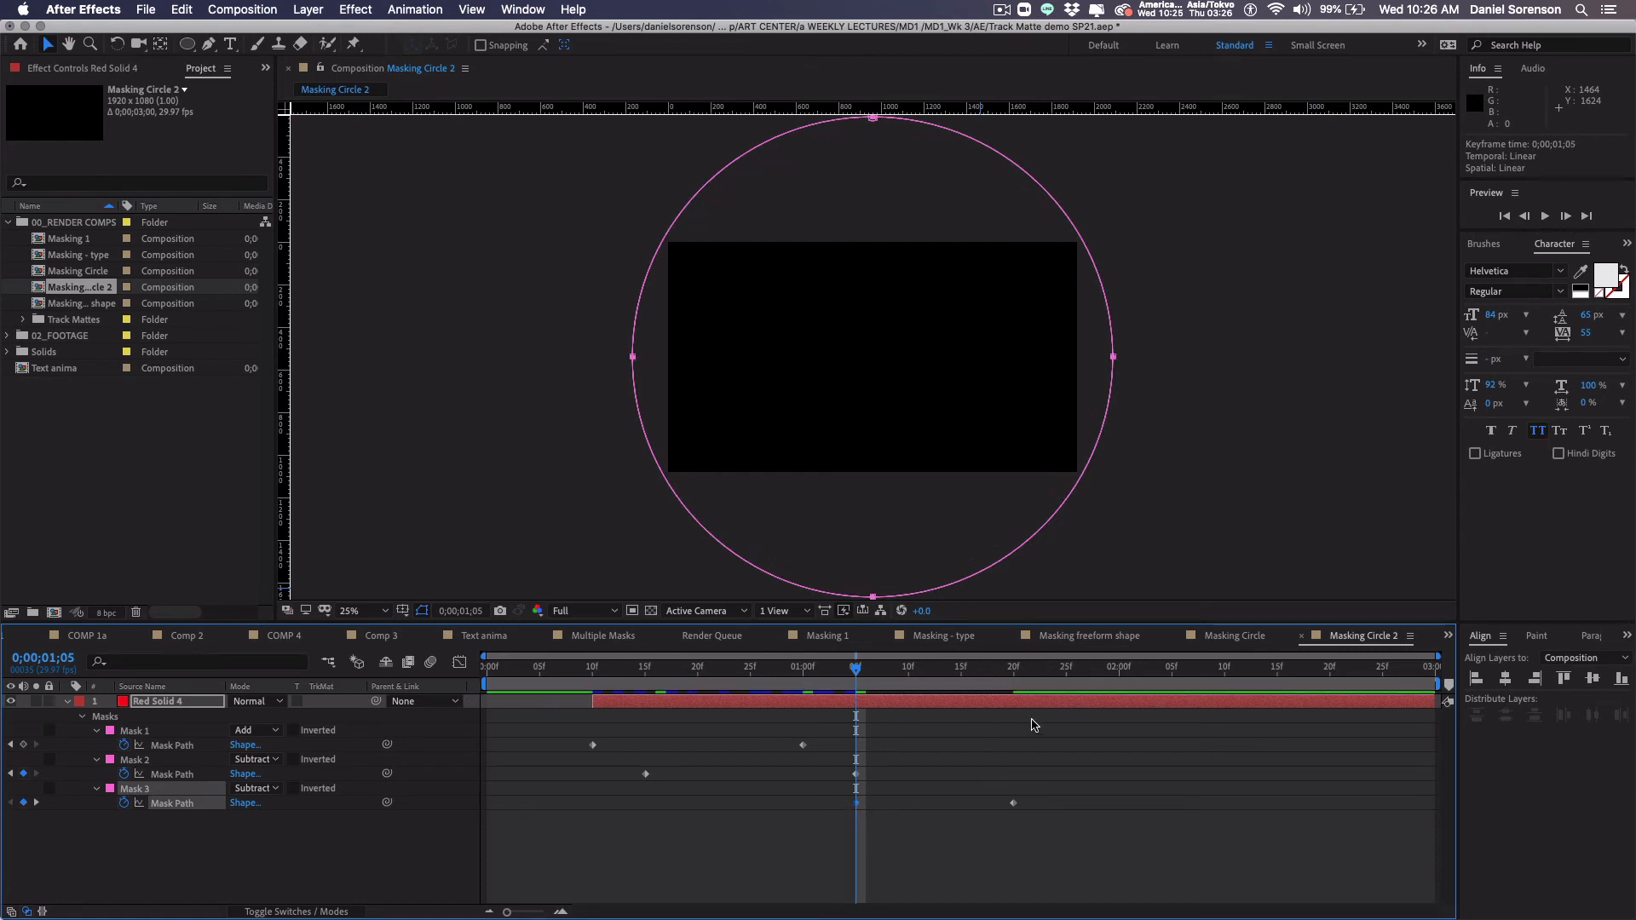
left_click(1065, 667)
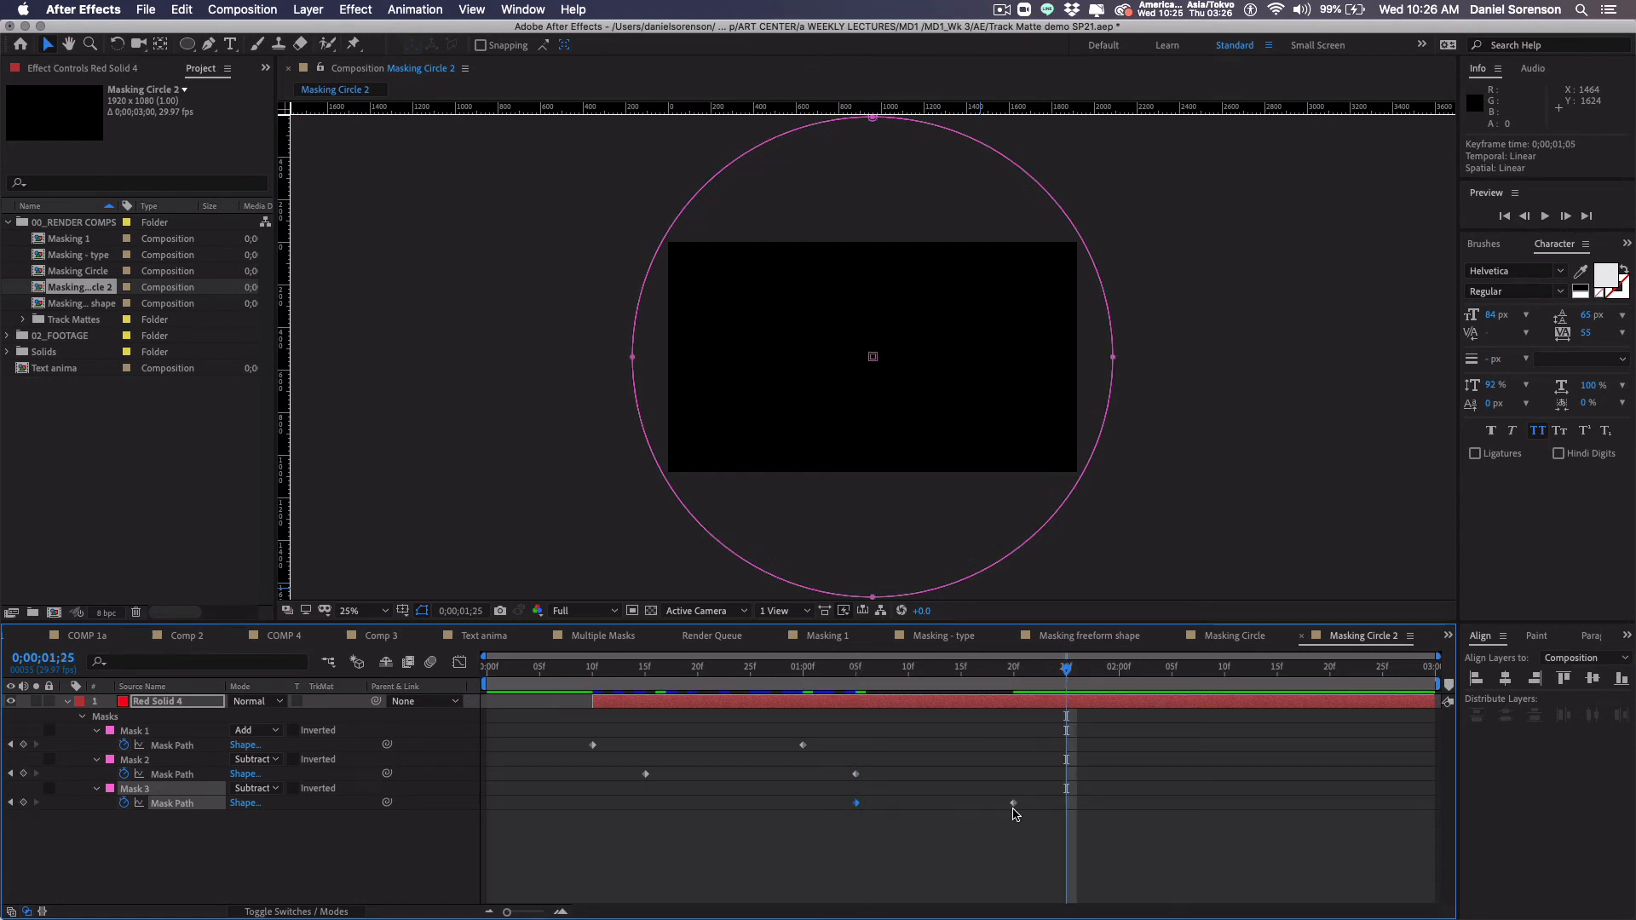
left_click_drag(1014, 804, 1066, 804)
key("space")
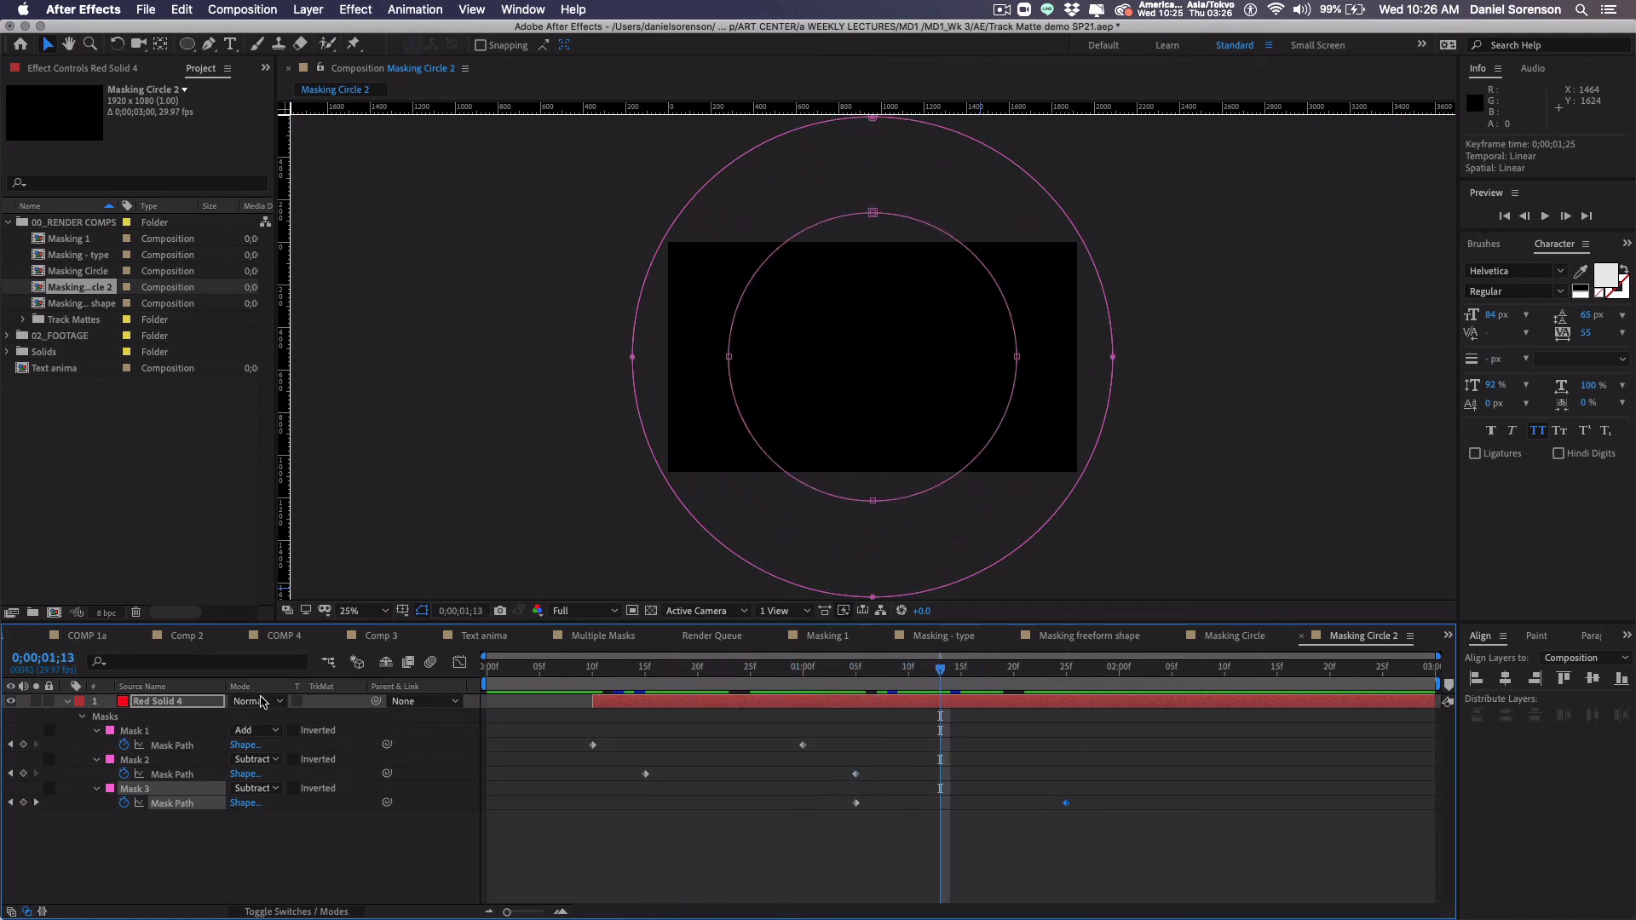
Step: Set Mask 3's mode to Add and preview the shrinking red circle
left_click(276, 795)
left_click(281, 823)
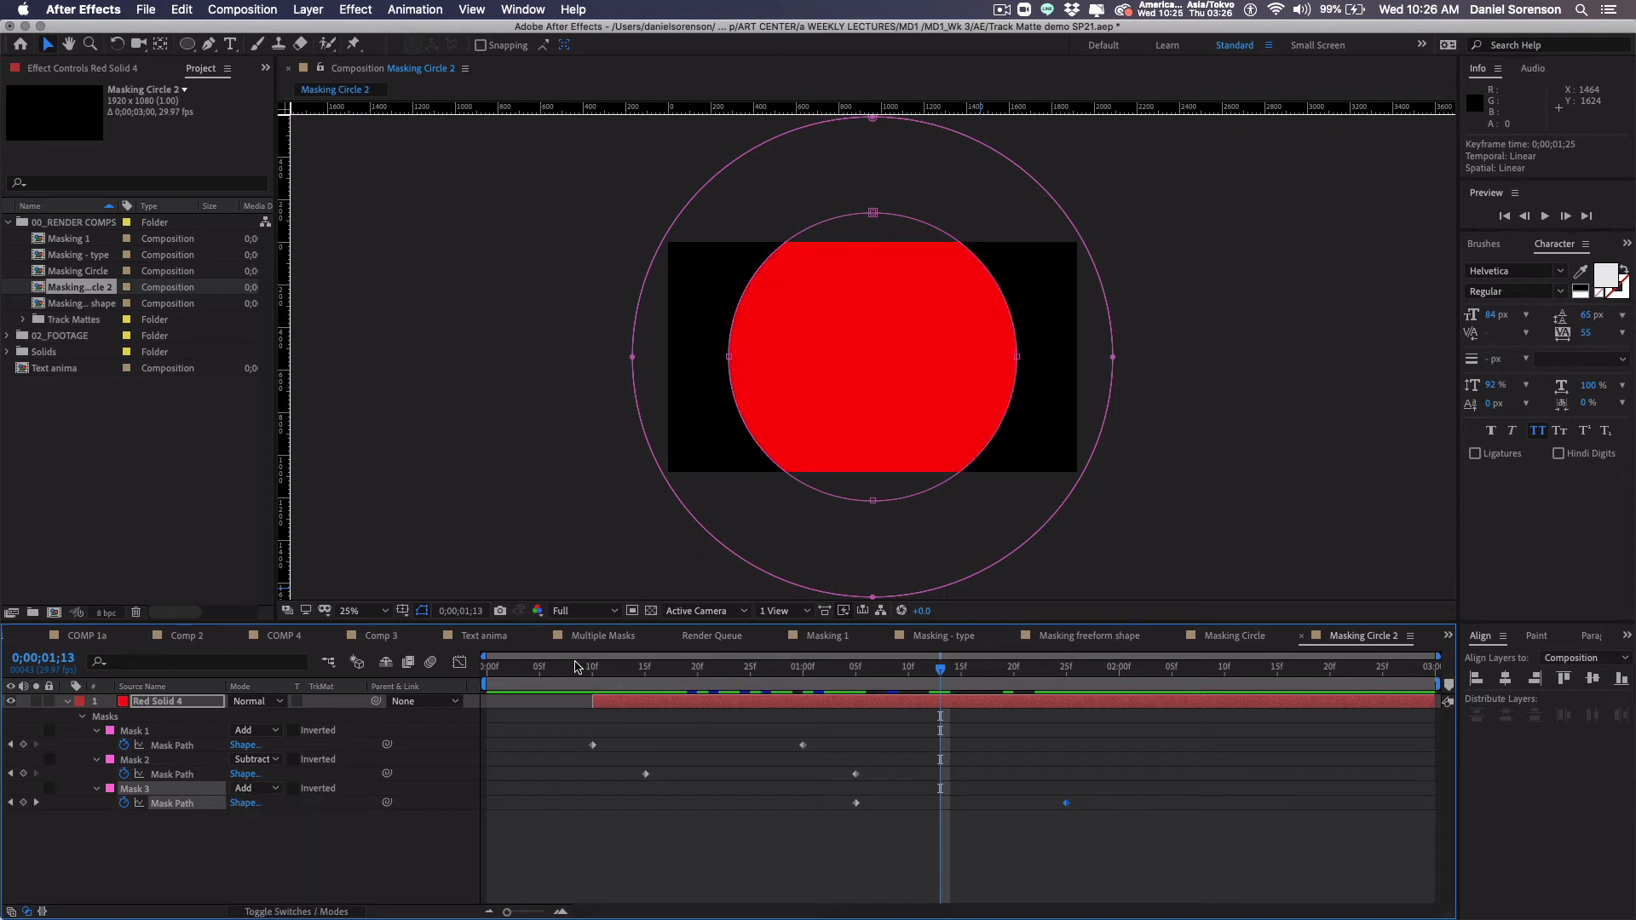
key("space")
left_click_drag(1036, 724, 887, 791)
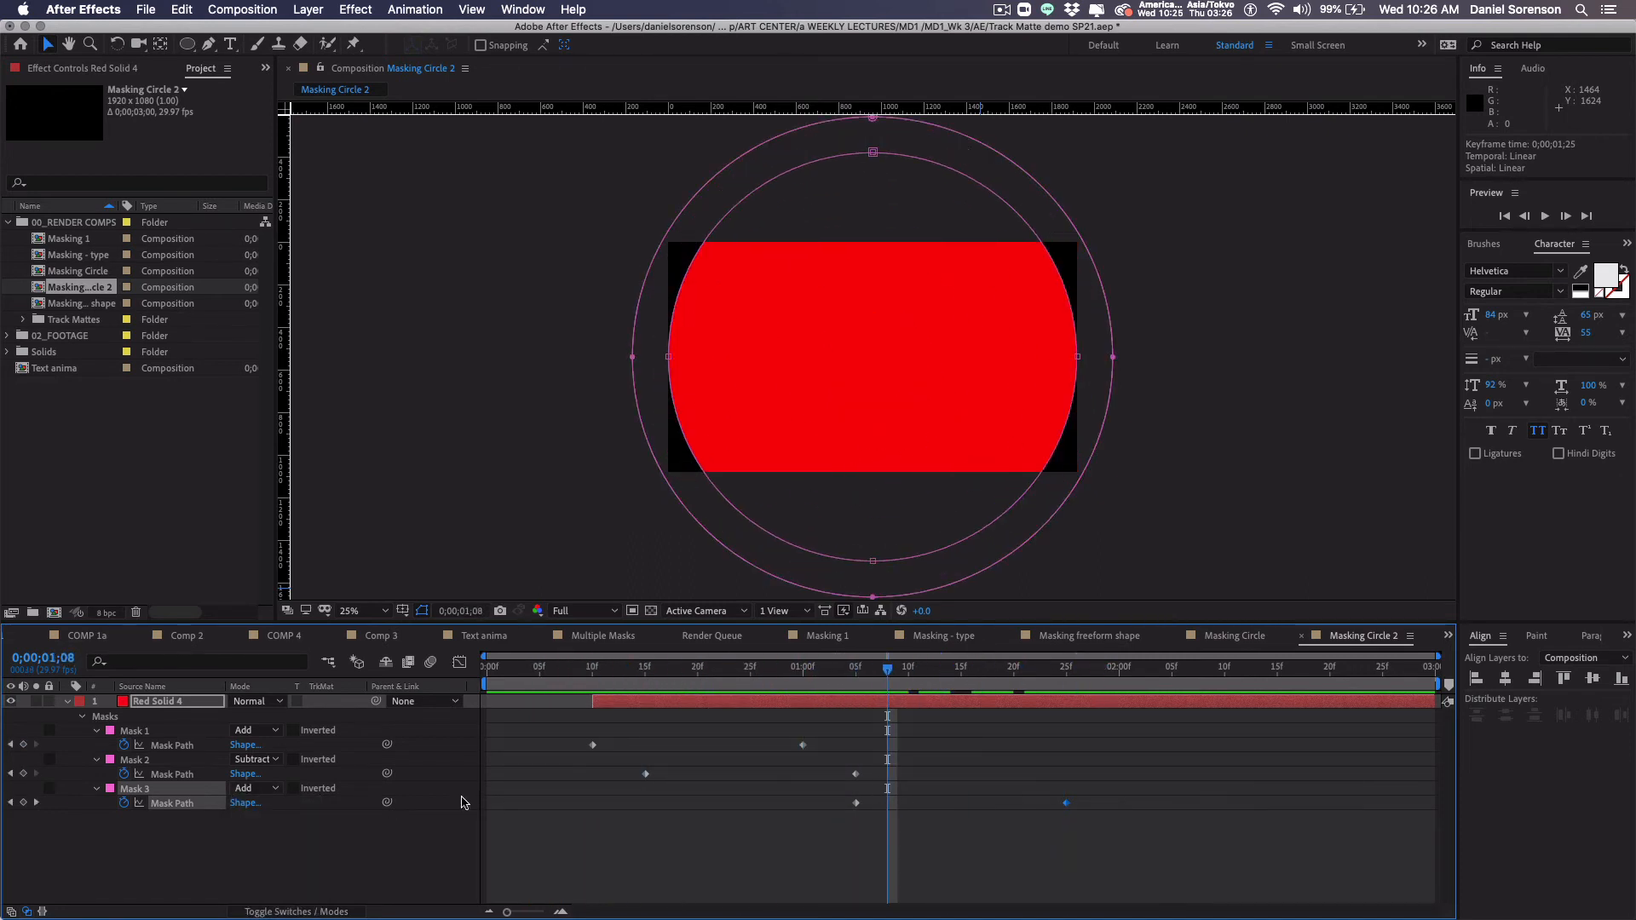
Step: Try the Difference mode on Mask 3, scrub through the whole animation, and switch the mode back to Add
left_click(260, 788)
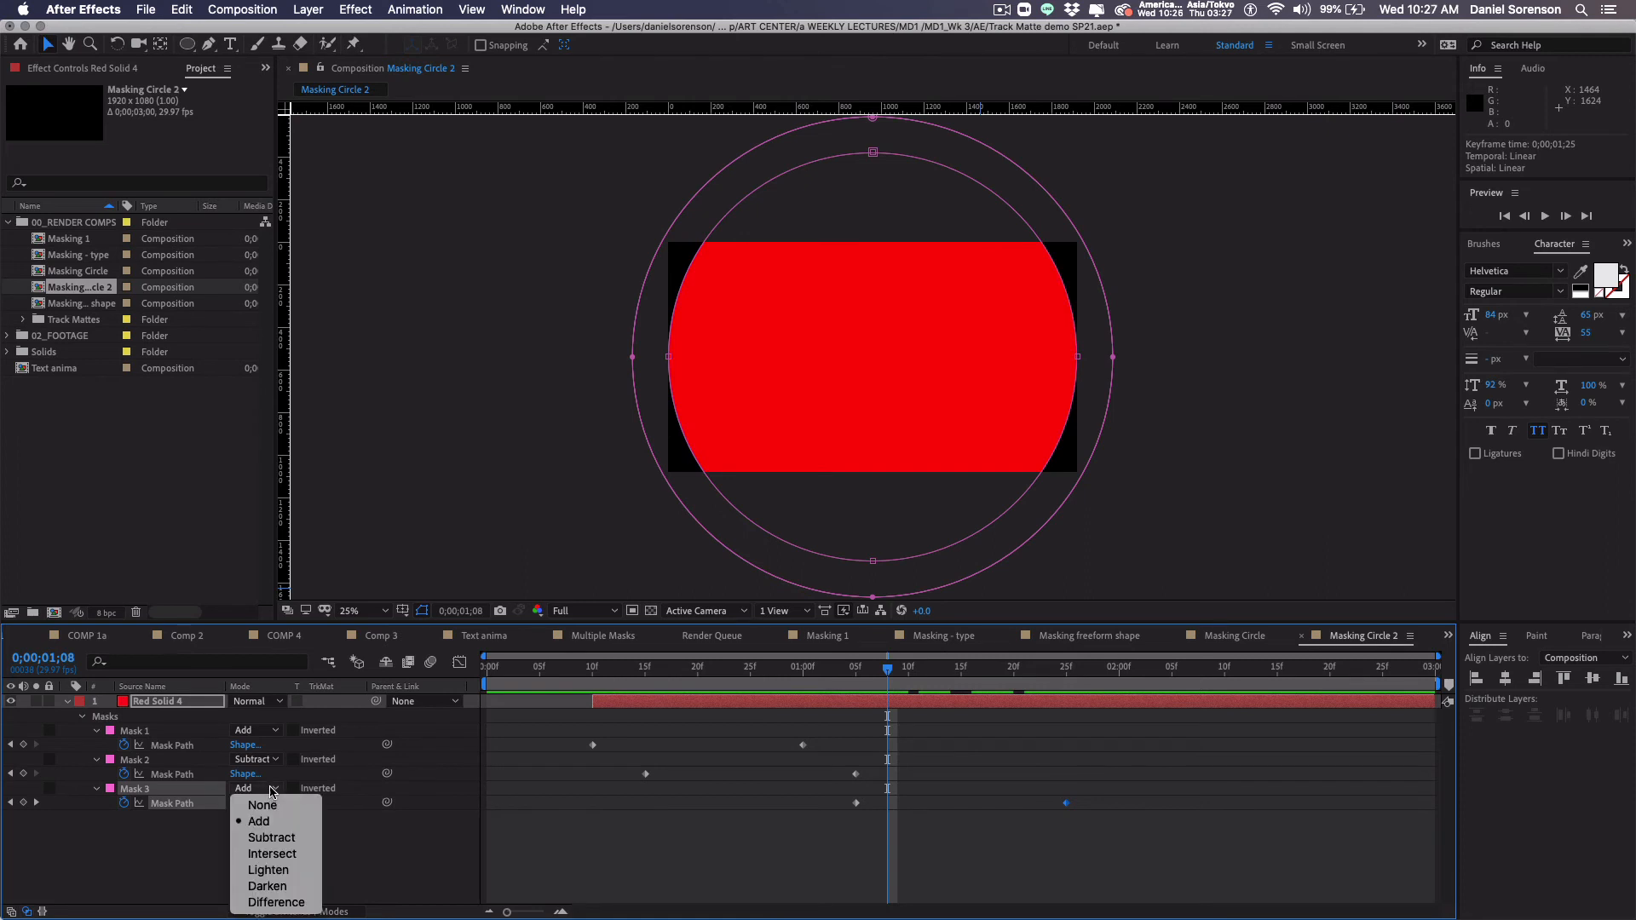
left_click(275, 901)
left_click_drag(580, 670, 1043, 774)
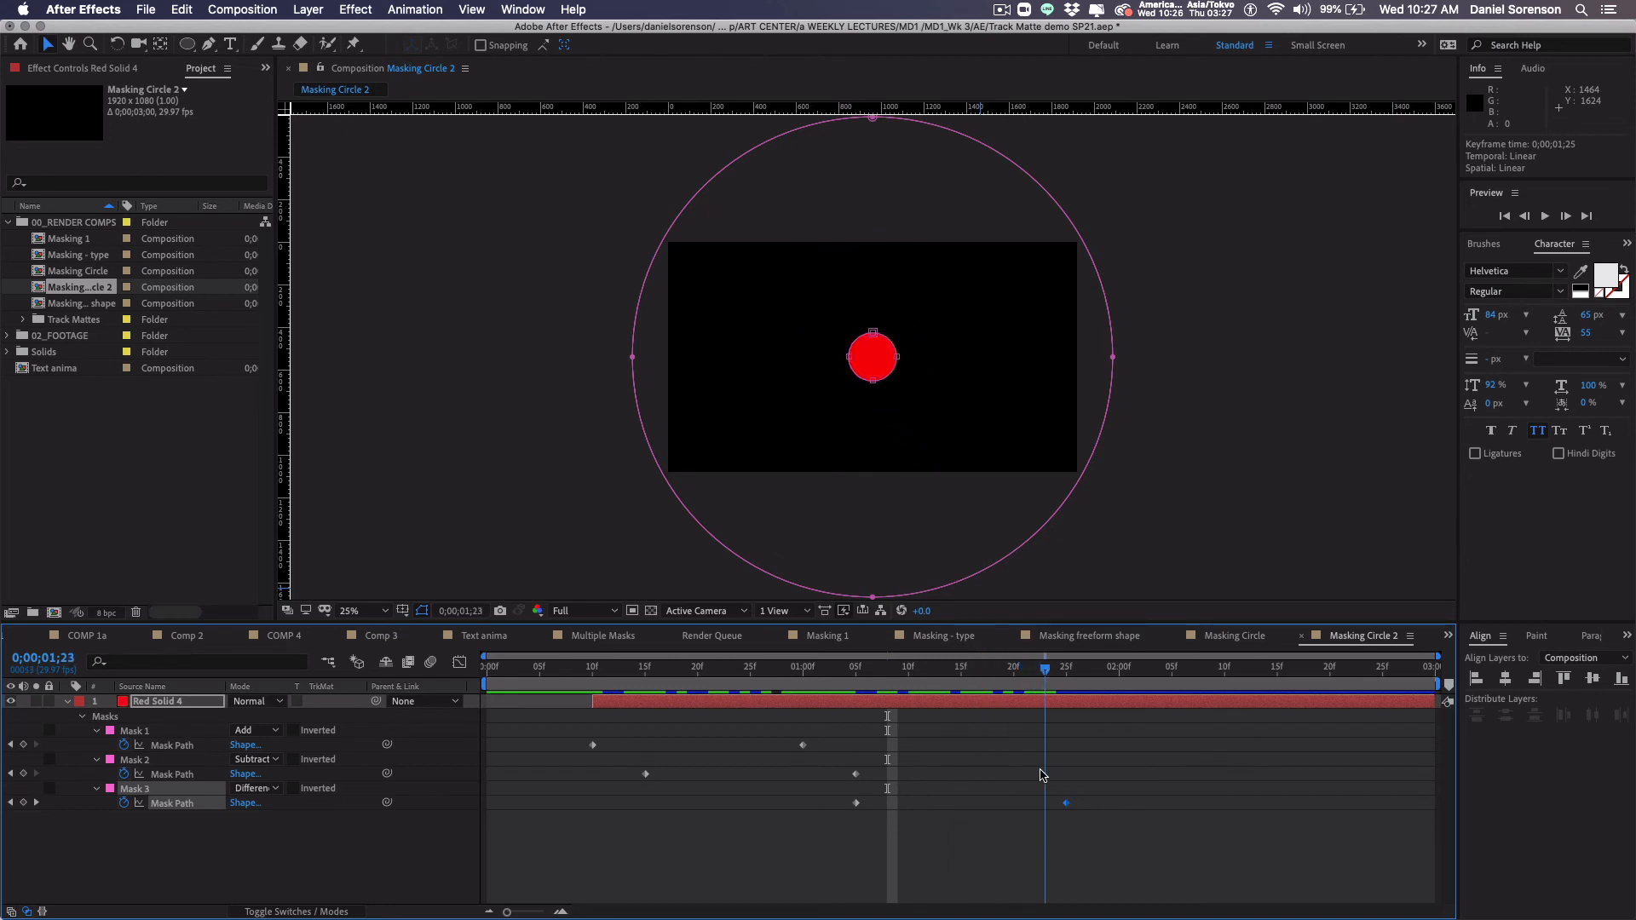
left_click_drag(604, 679, 659, 683)
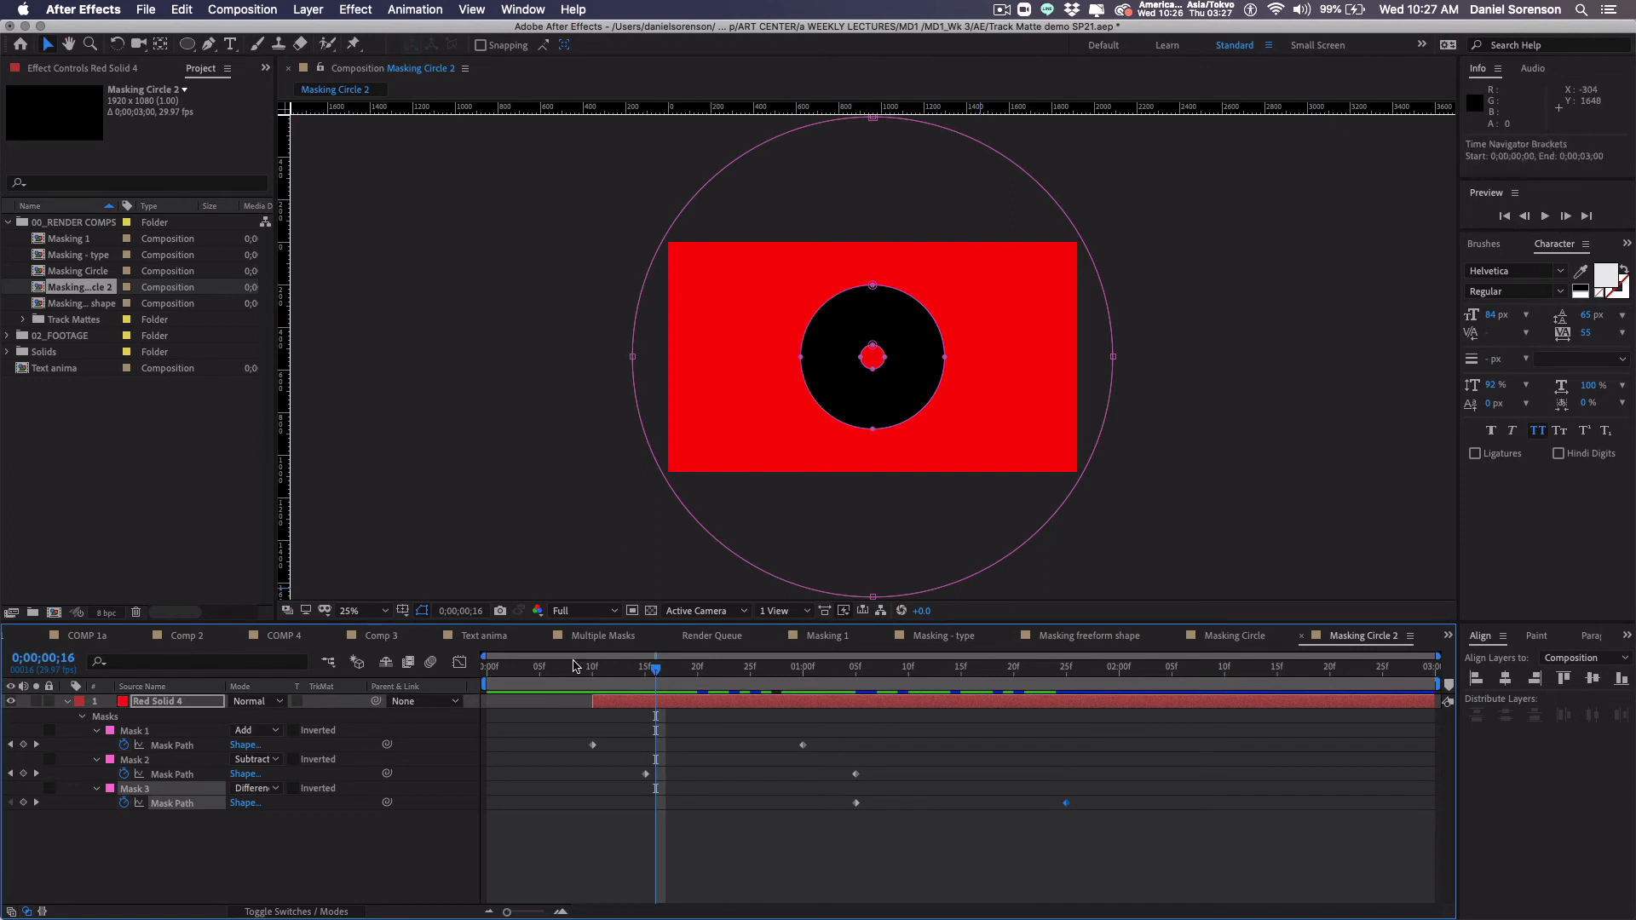
left_click_drag(576, 673, 852, 850)
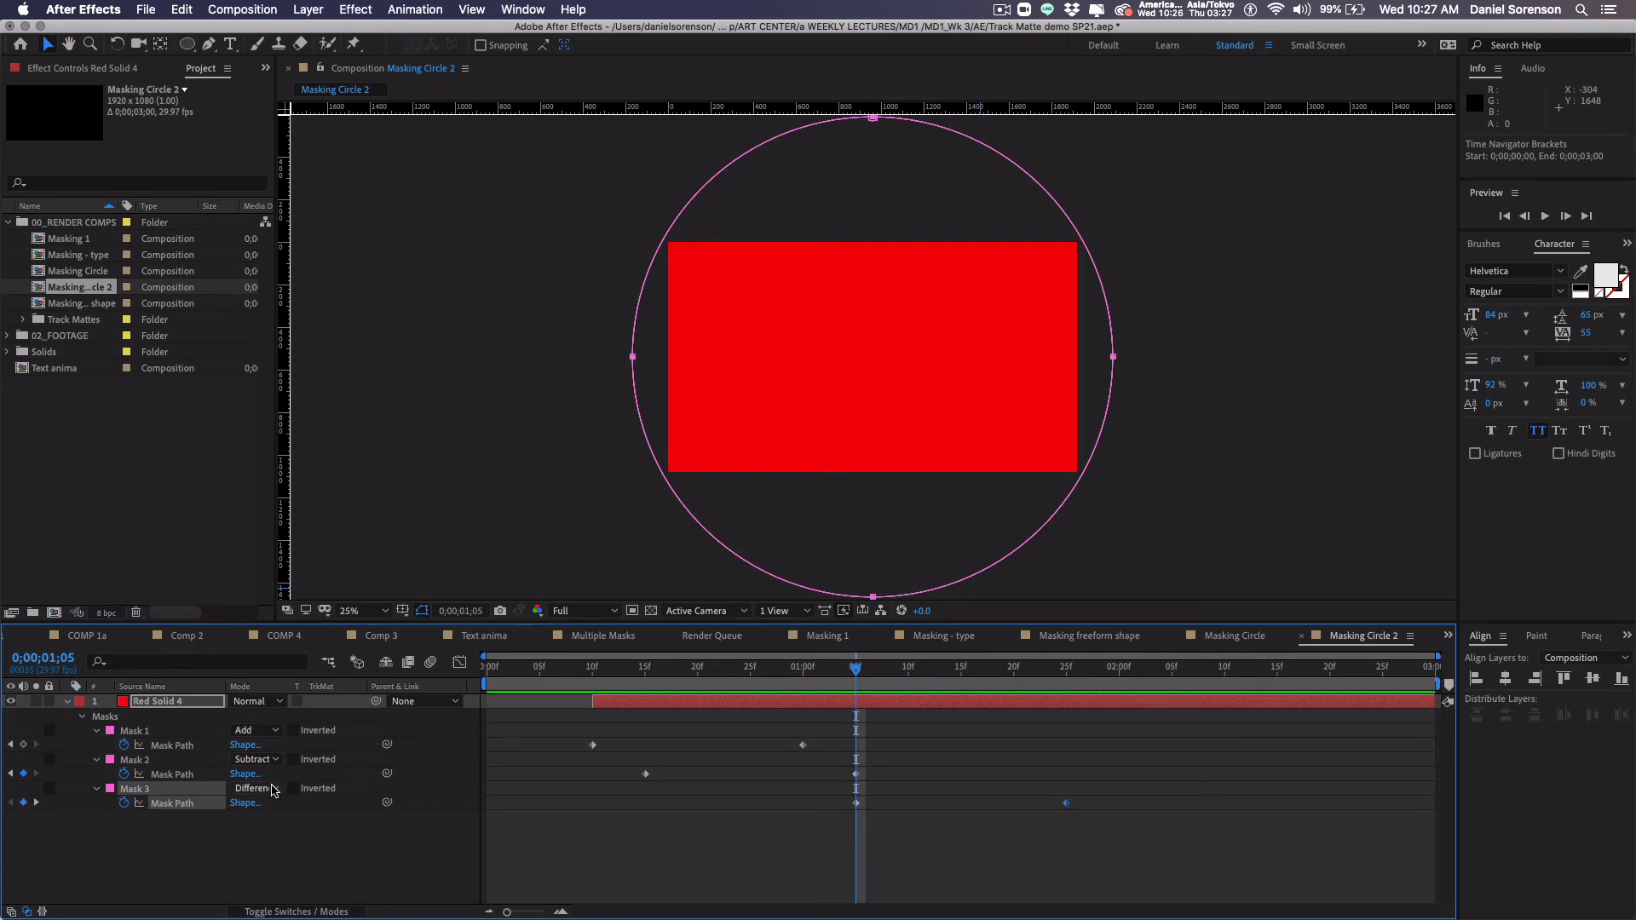
left_click(274, 793)
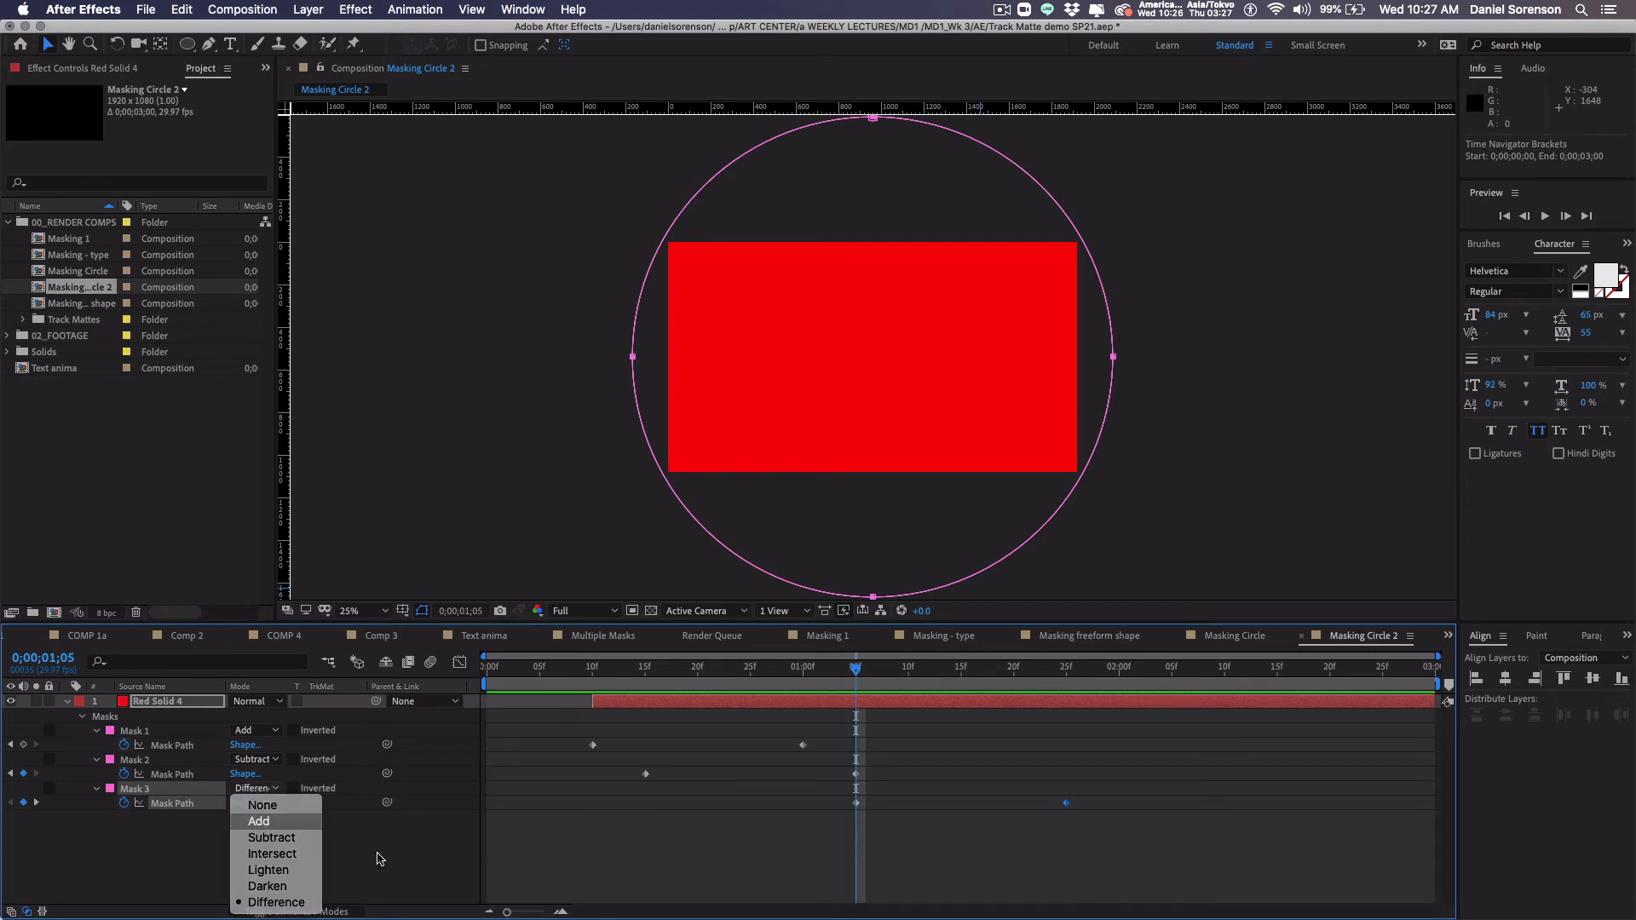
left_click(255, 816)
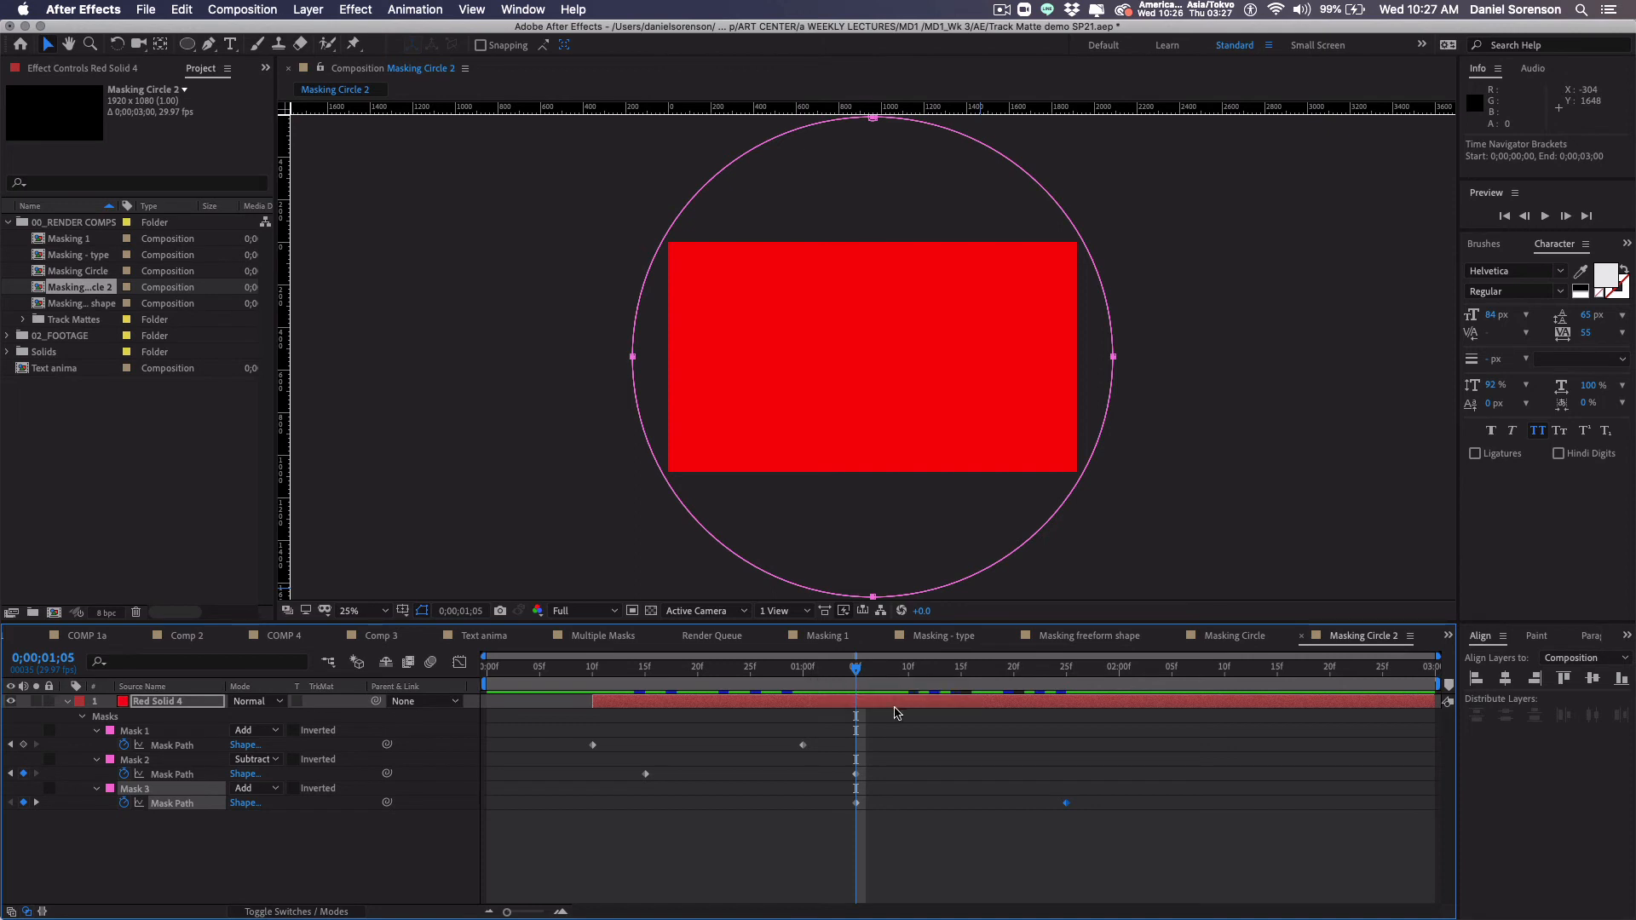
Step: Keyframe Mask 3's Mask Opacity at 100% at 0;00;01;05 and 0% at 0;00;01;00, and scrub through the animation
left_click(97, 790)
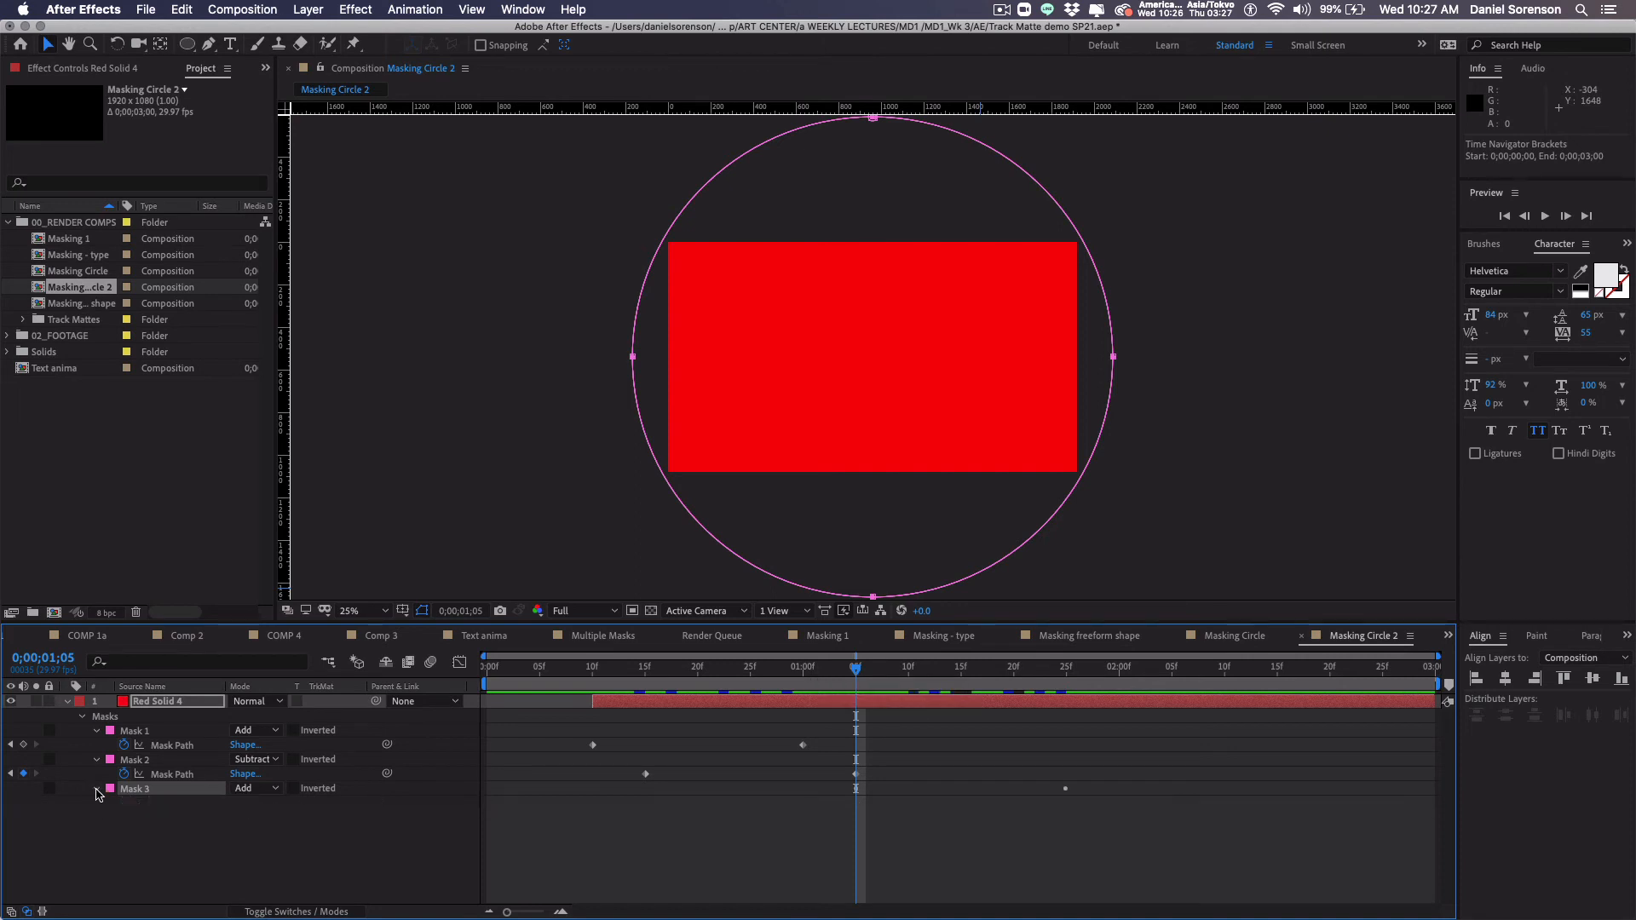
left_click(97, 790)
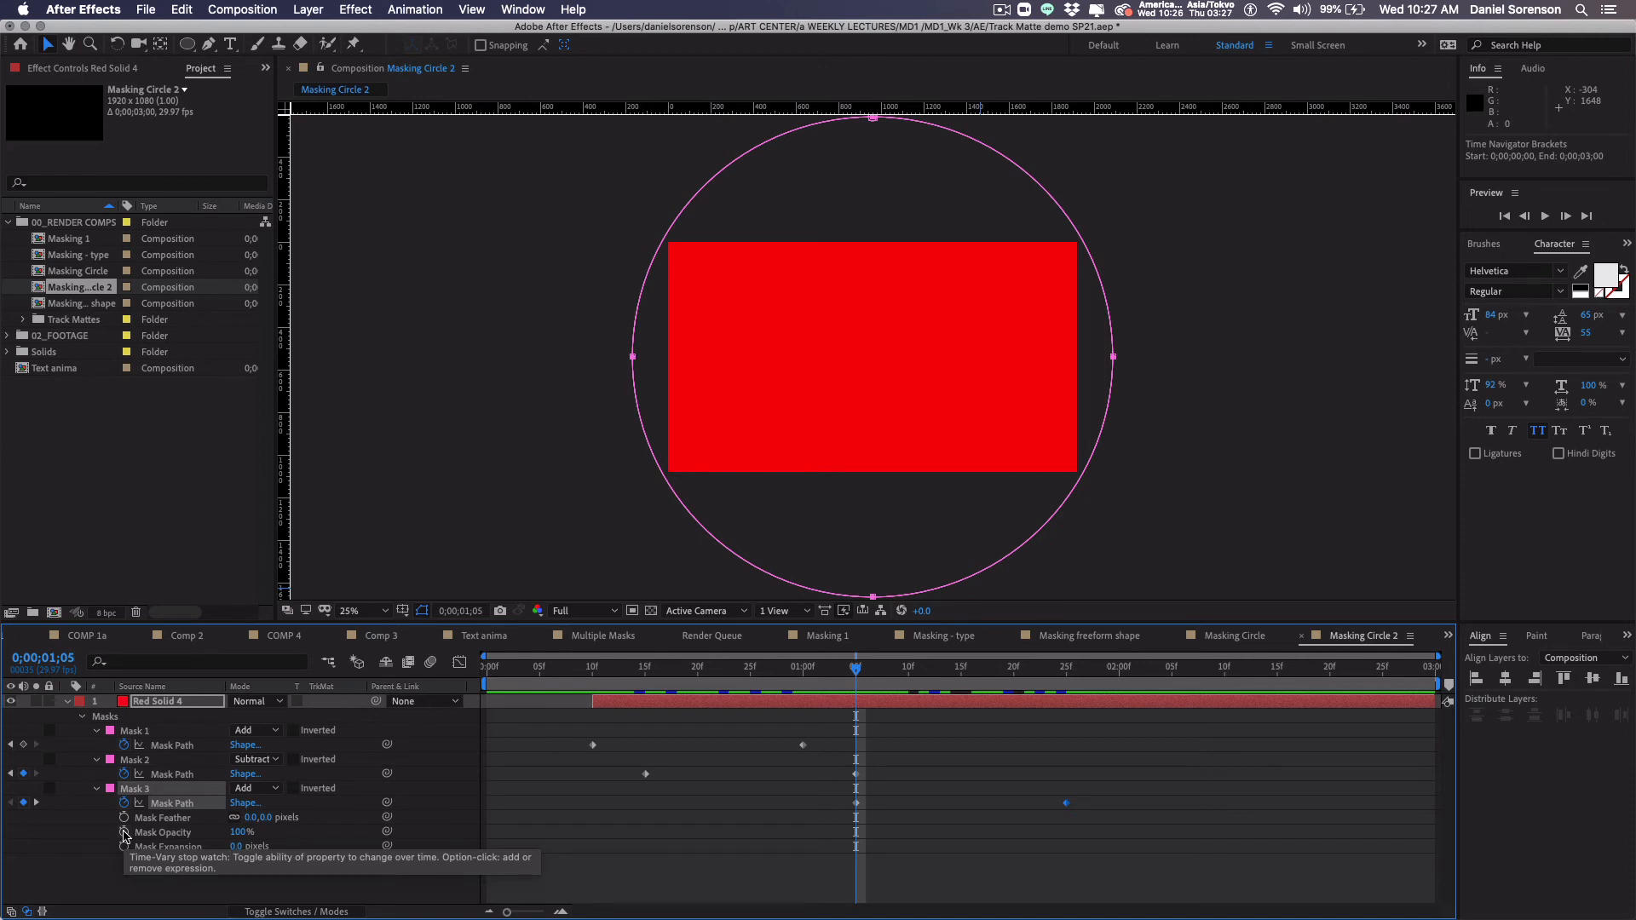
left_click(125, 832)
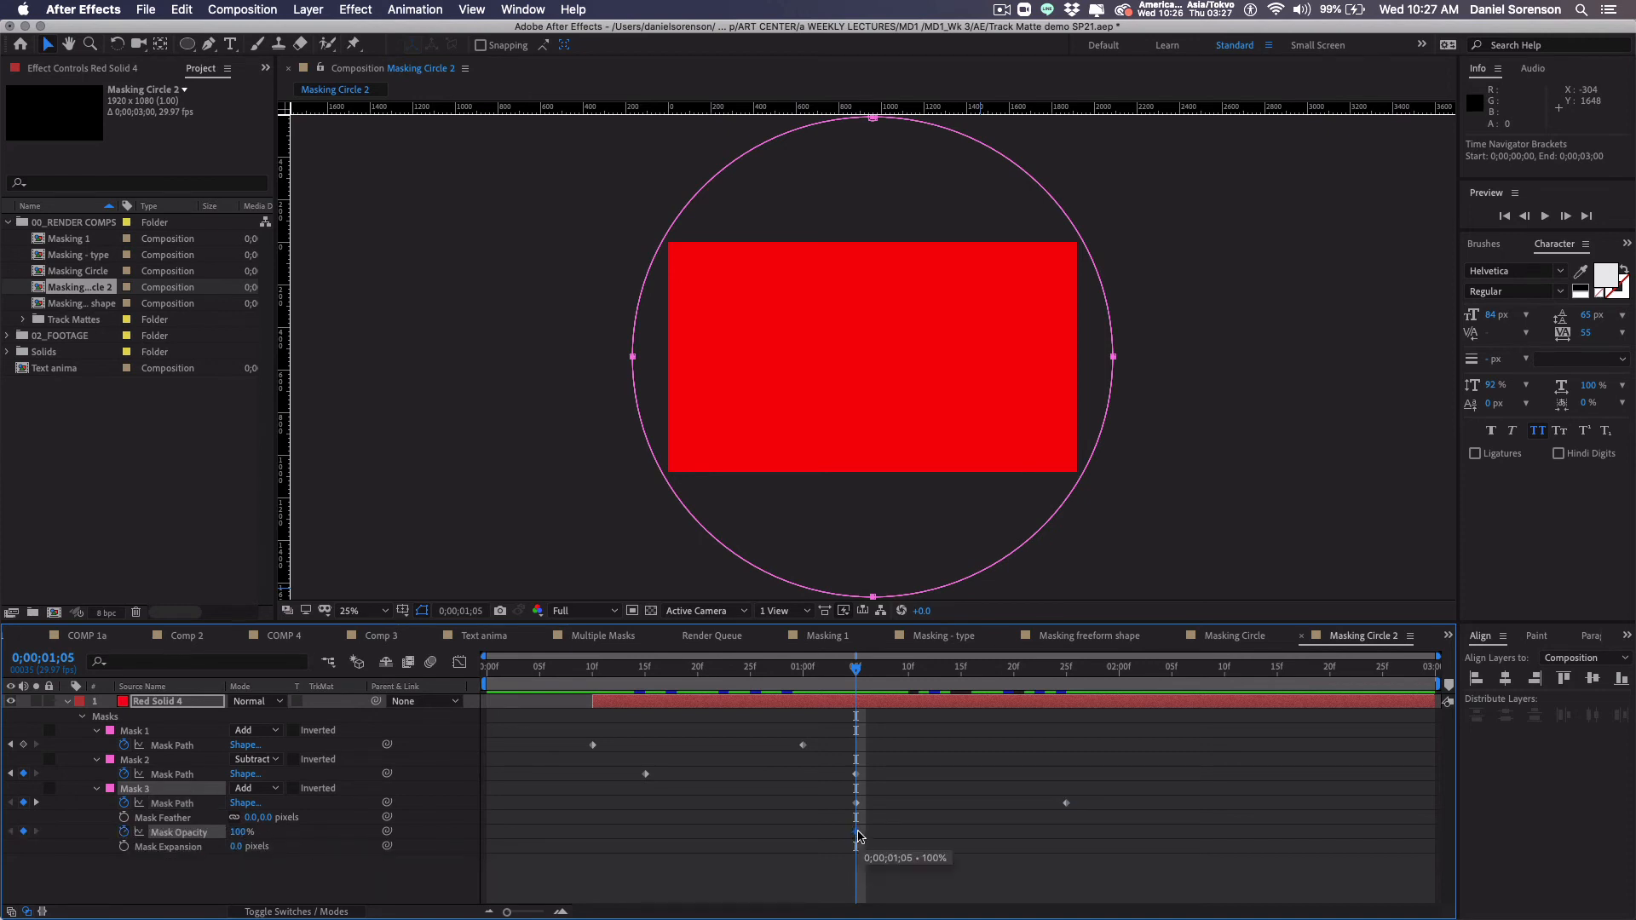
left_click(833, 671)
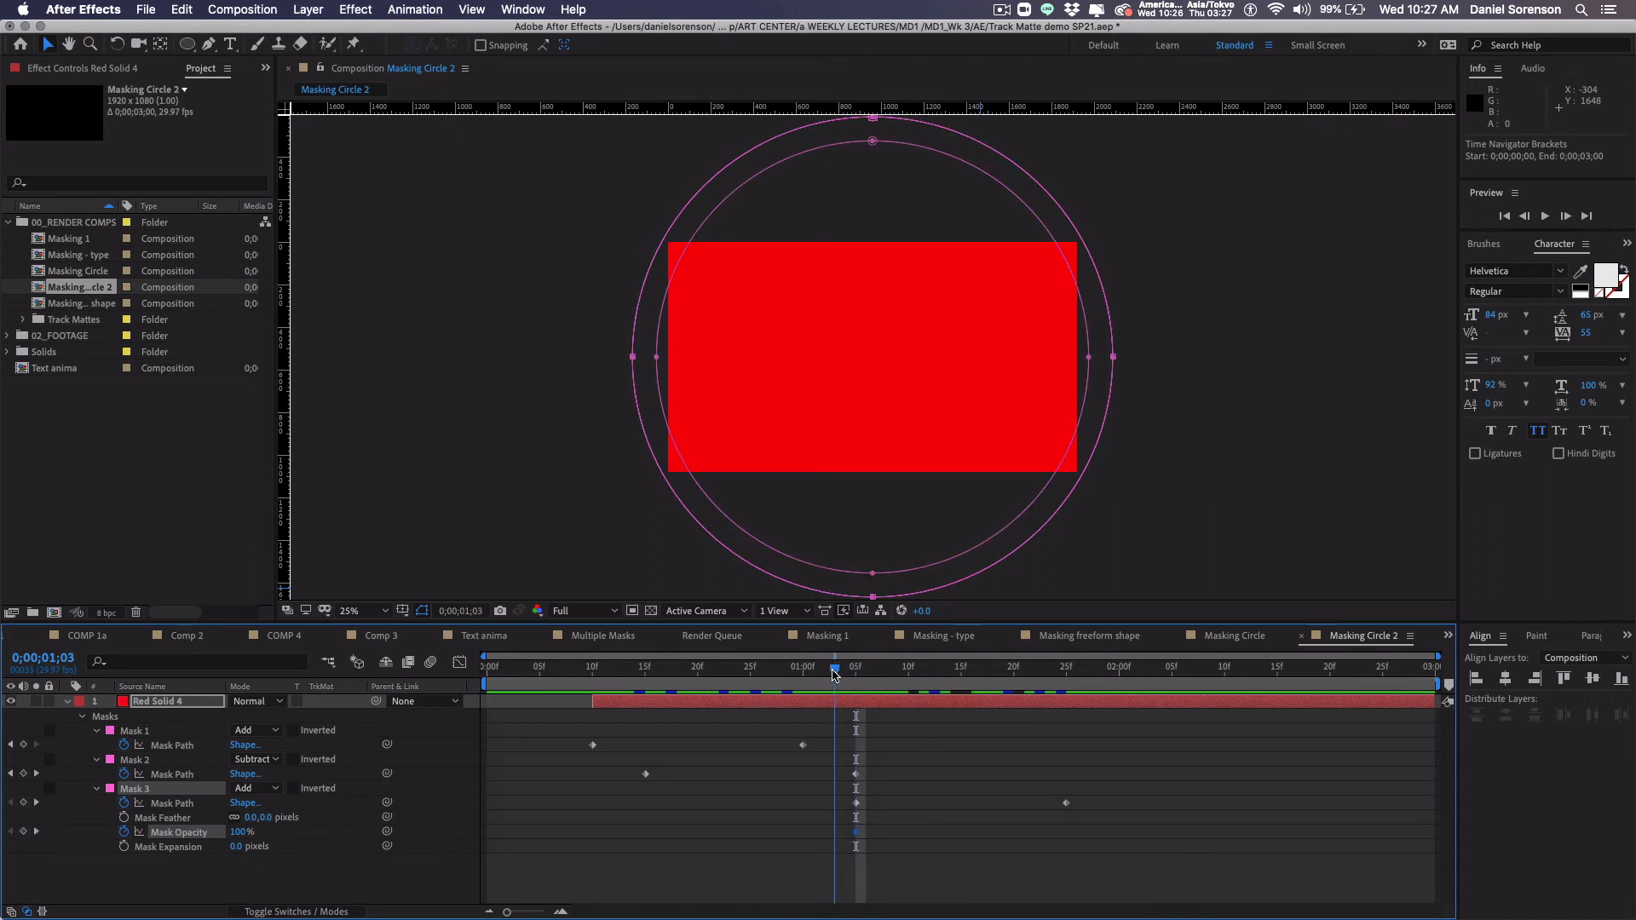
left_click_drag(831, 671, 794, 673)
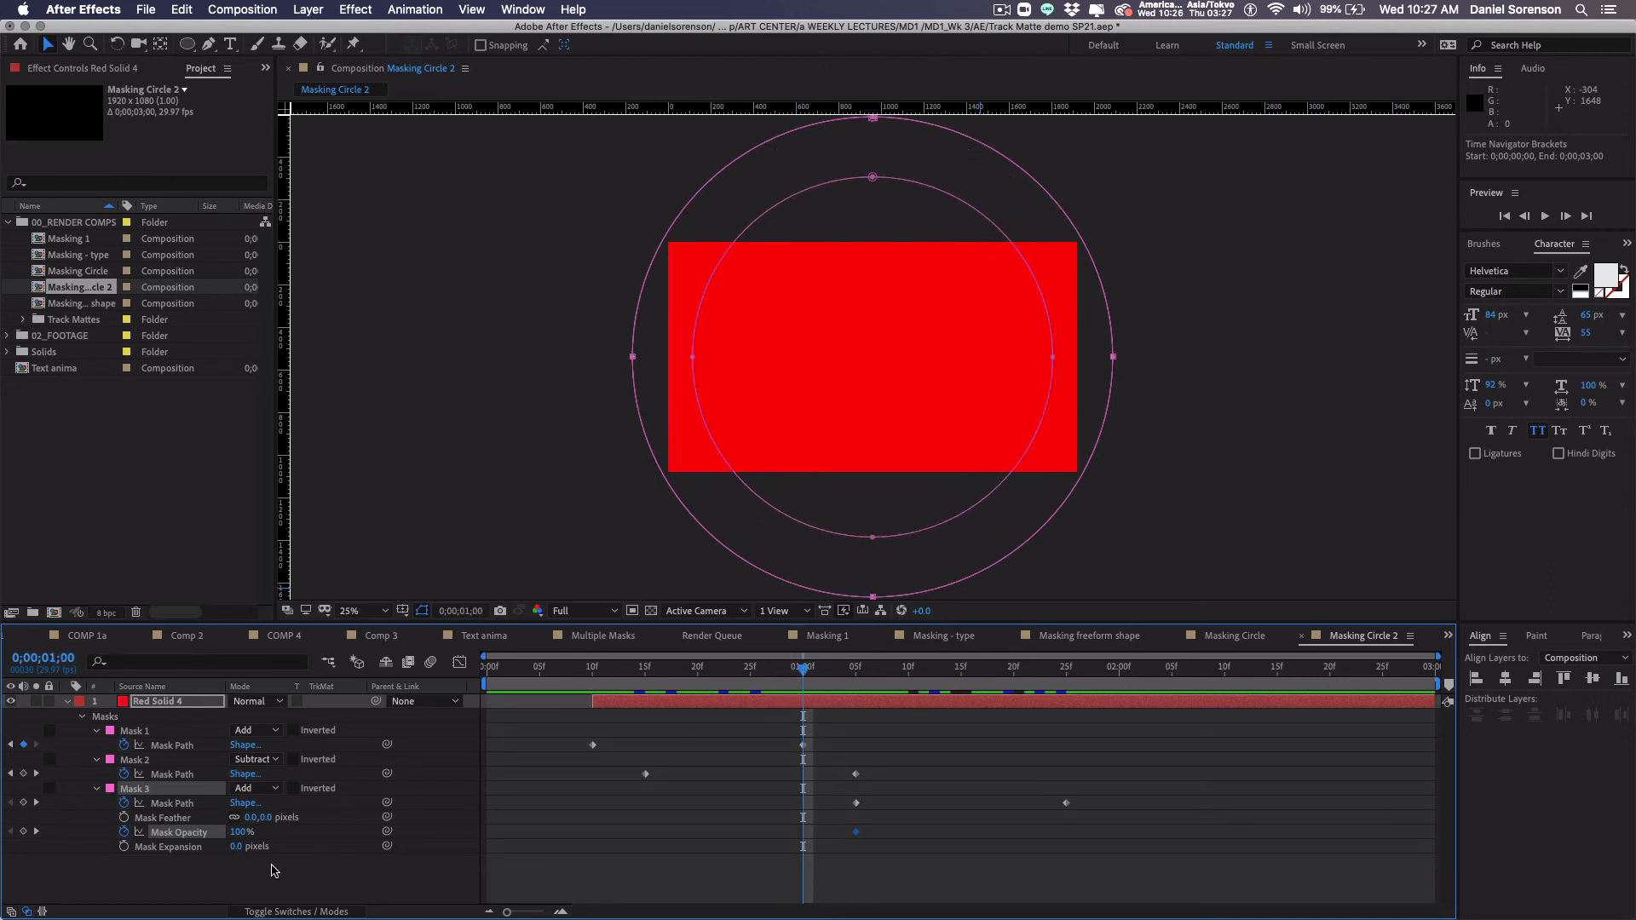
left_click(241, 832)
key("Return")
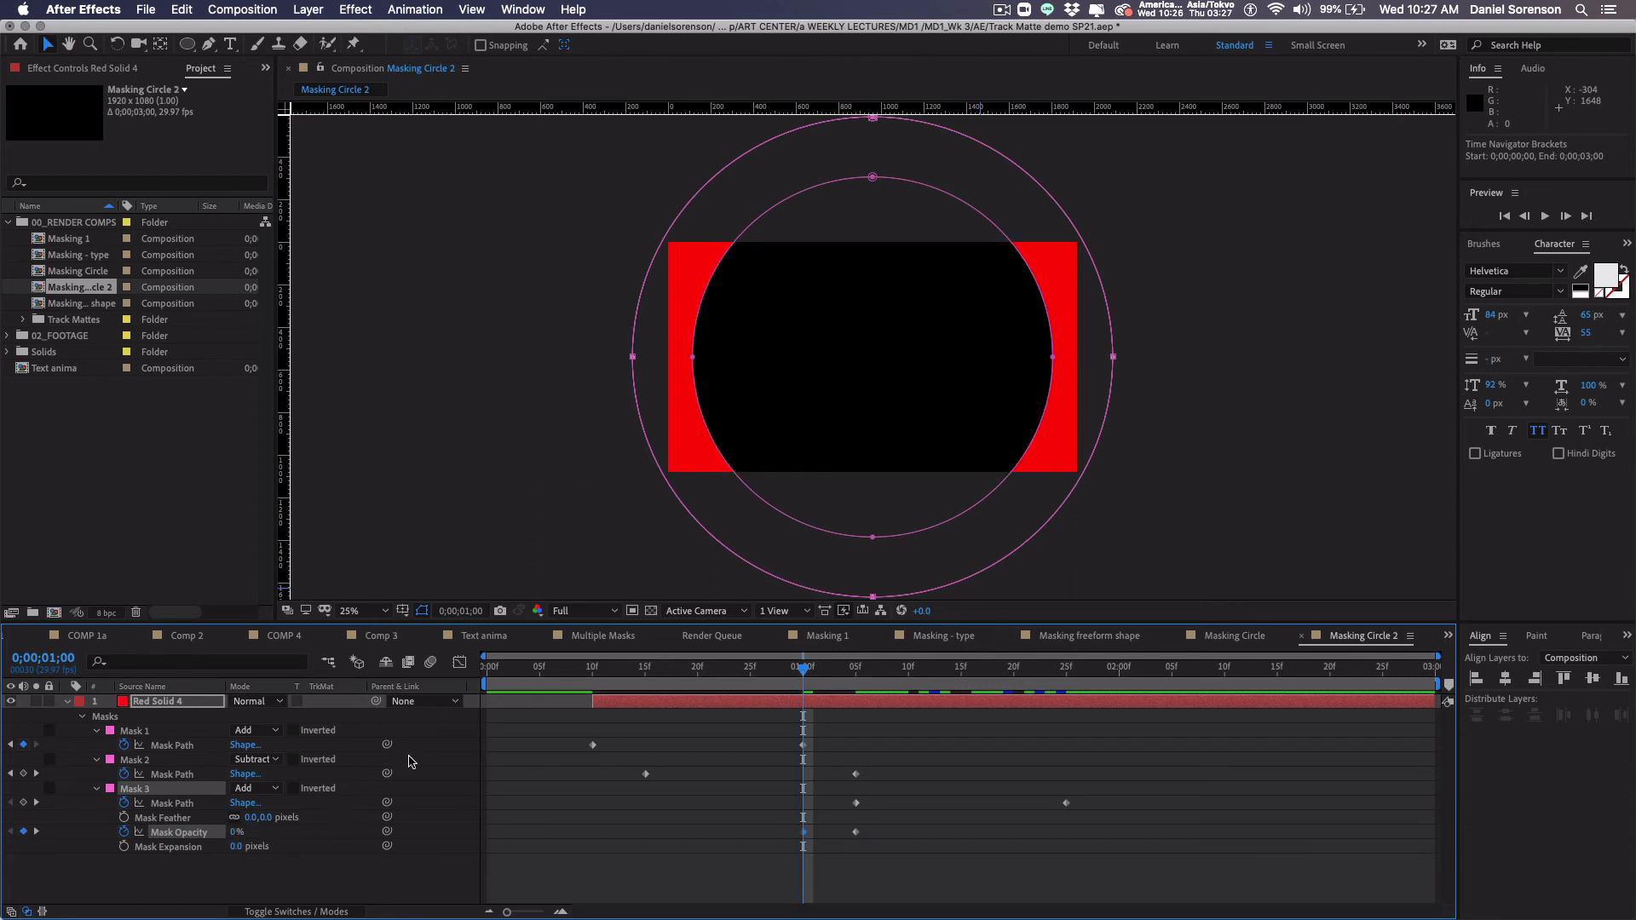
left_click_drag(595, 669, 1091, 757)
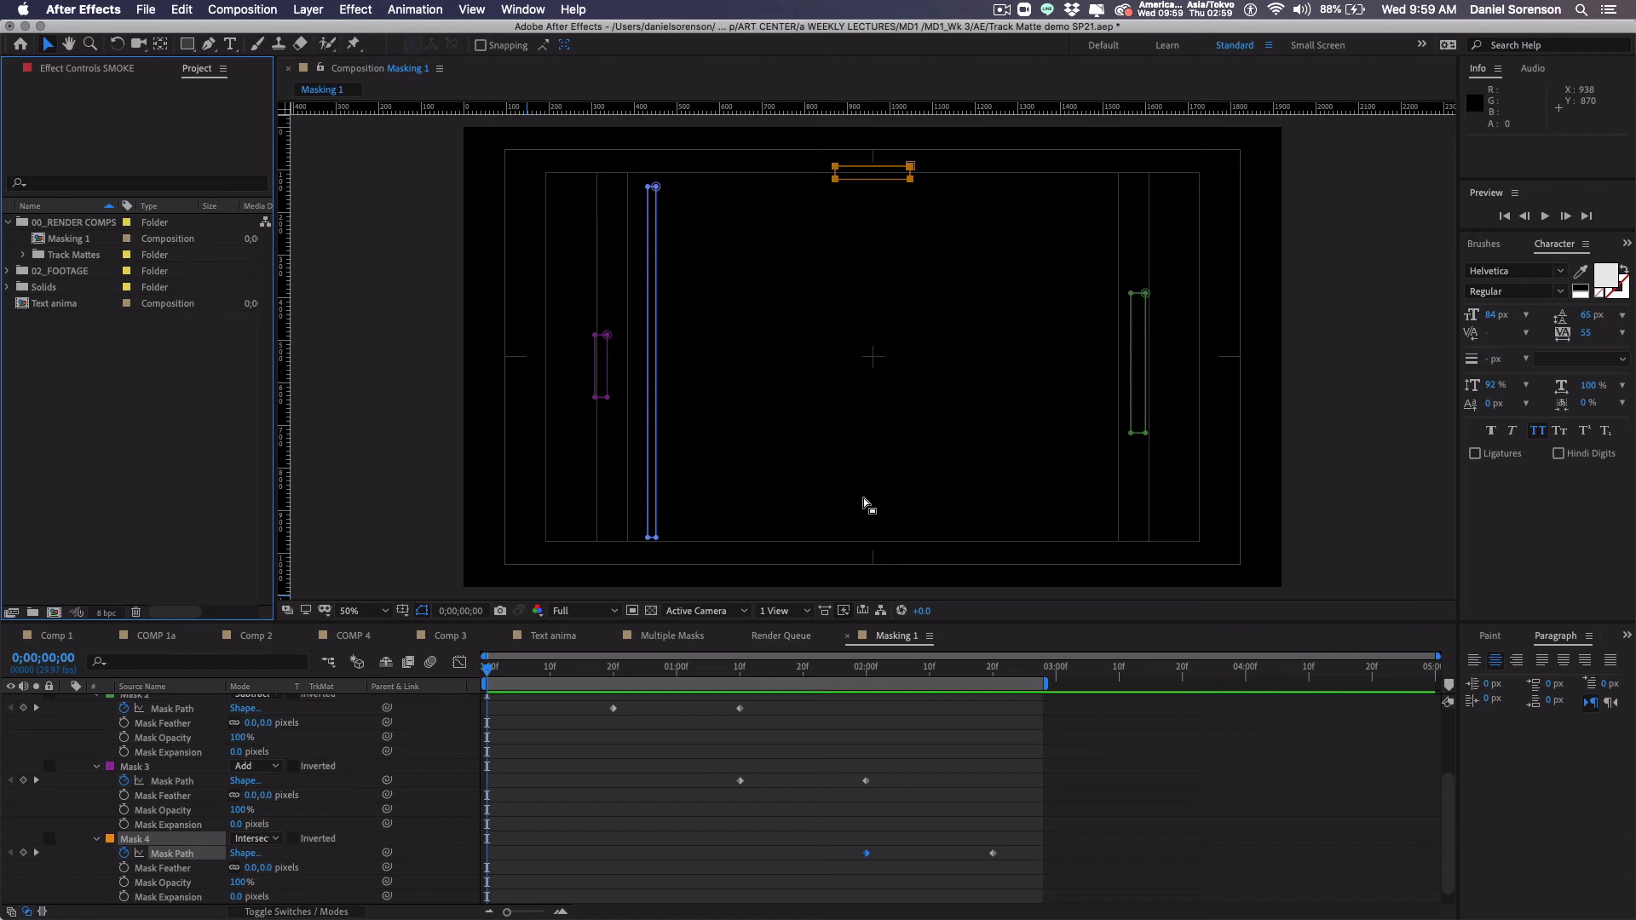
Step: Create a new composition named "Masking - type" with a duration of 0;00;03;00
key("super+n")
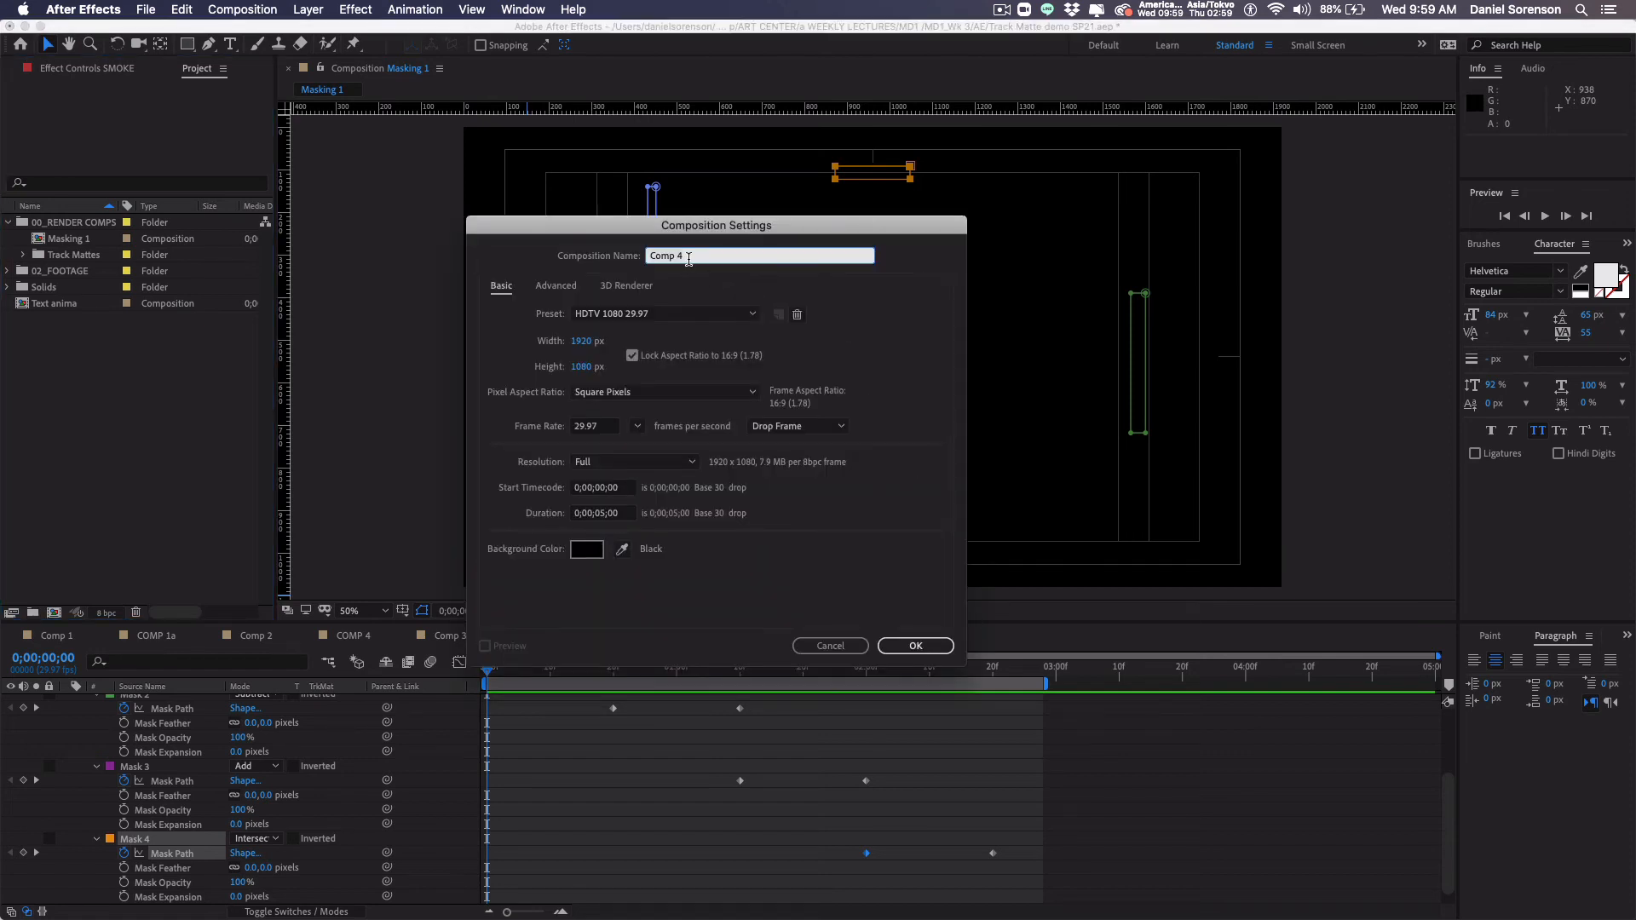
left_click_drag(688, 259, 613, 252)
type("Masking - type")
left_click(603, 515)
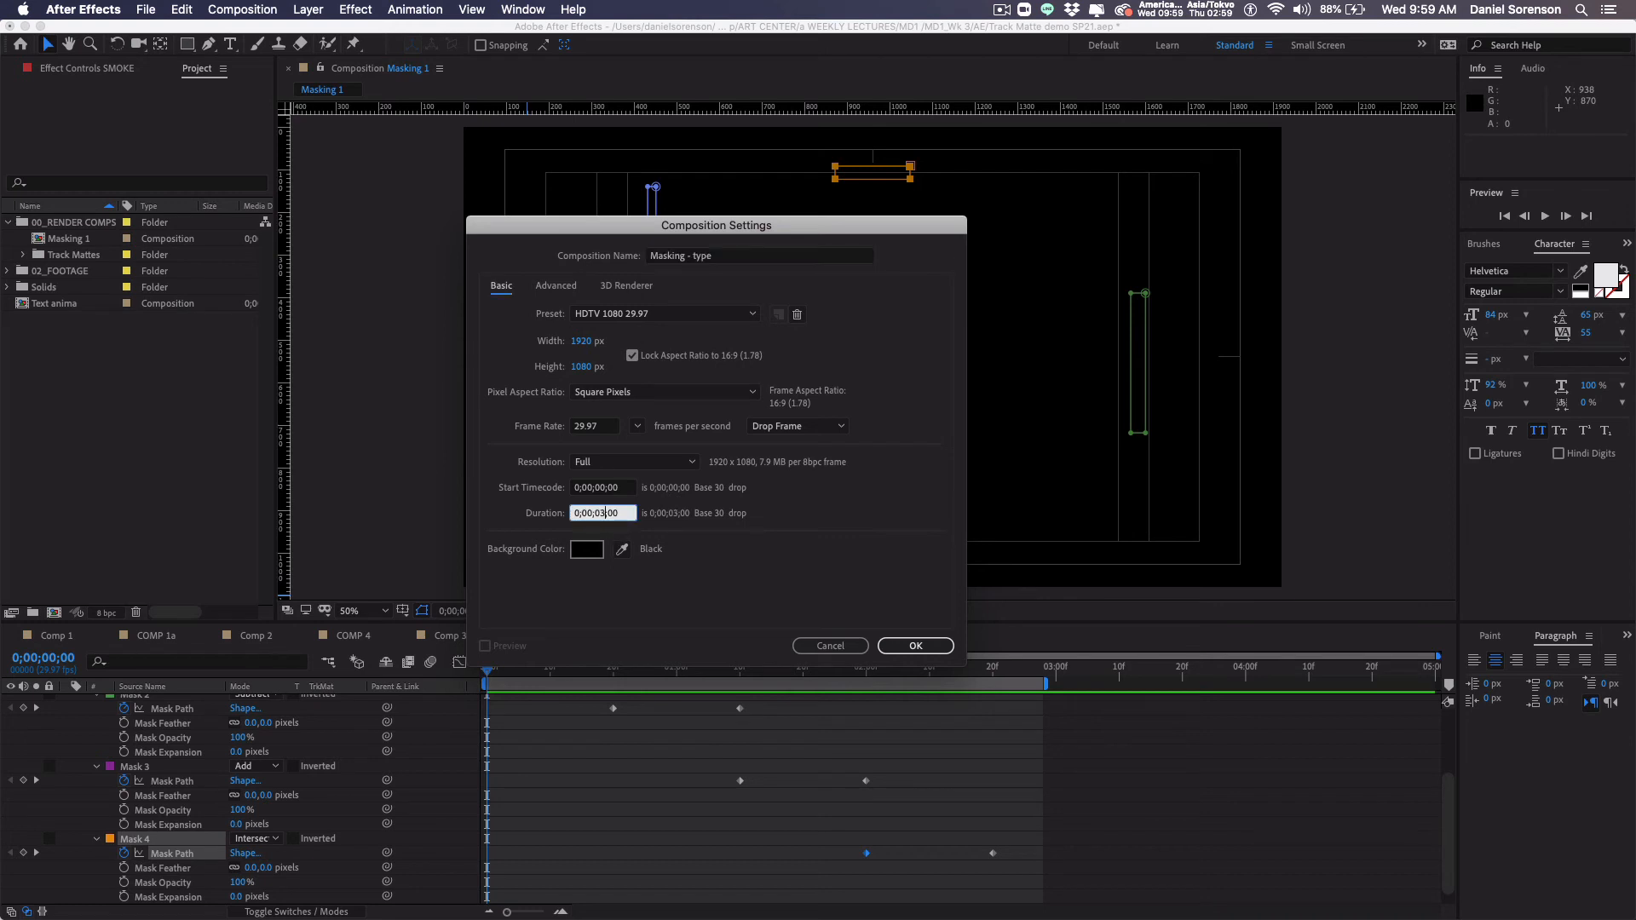
left_click(928, 651)
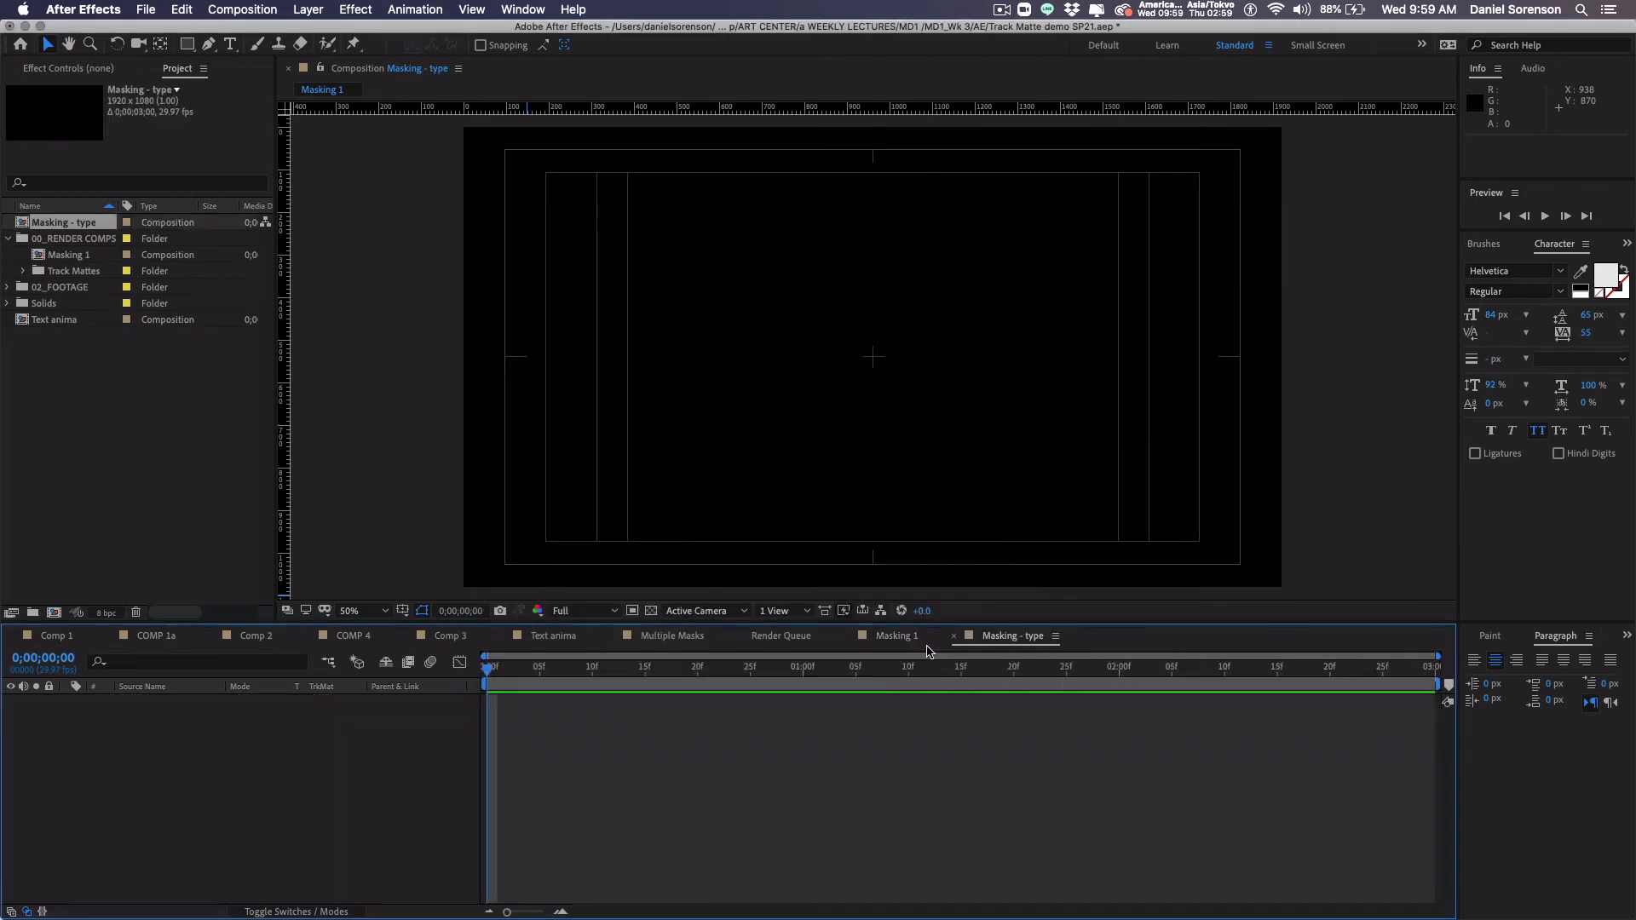
Step: Add a text layer reading "This is a title" and move it to the centre of the frame
left_click(231, 45)
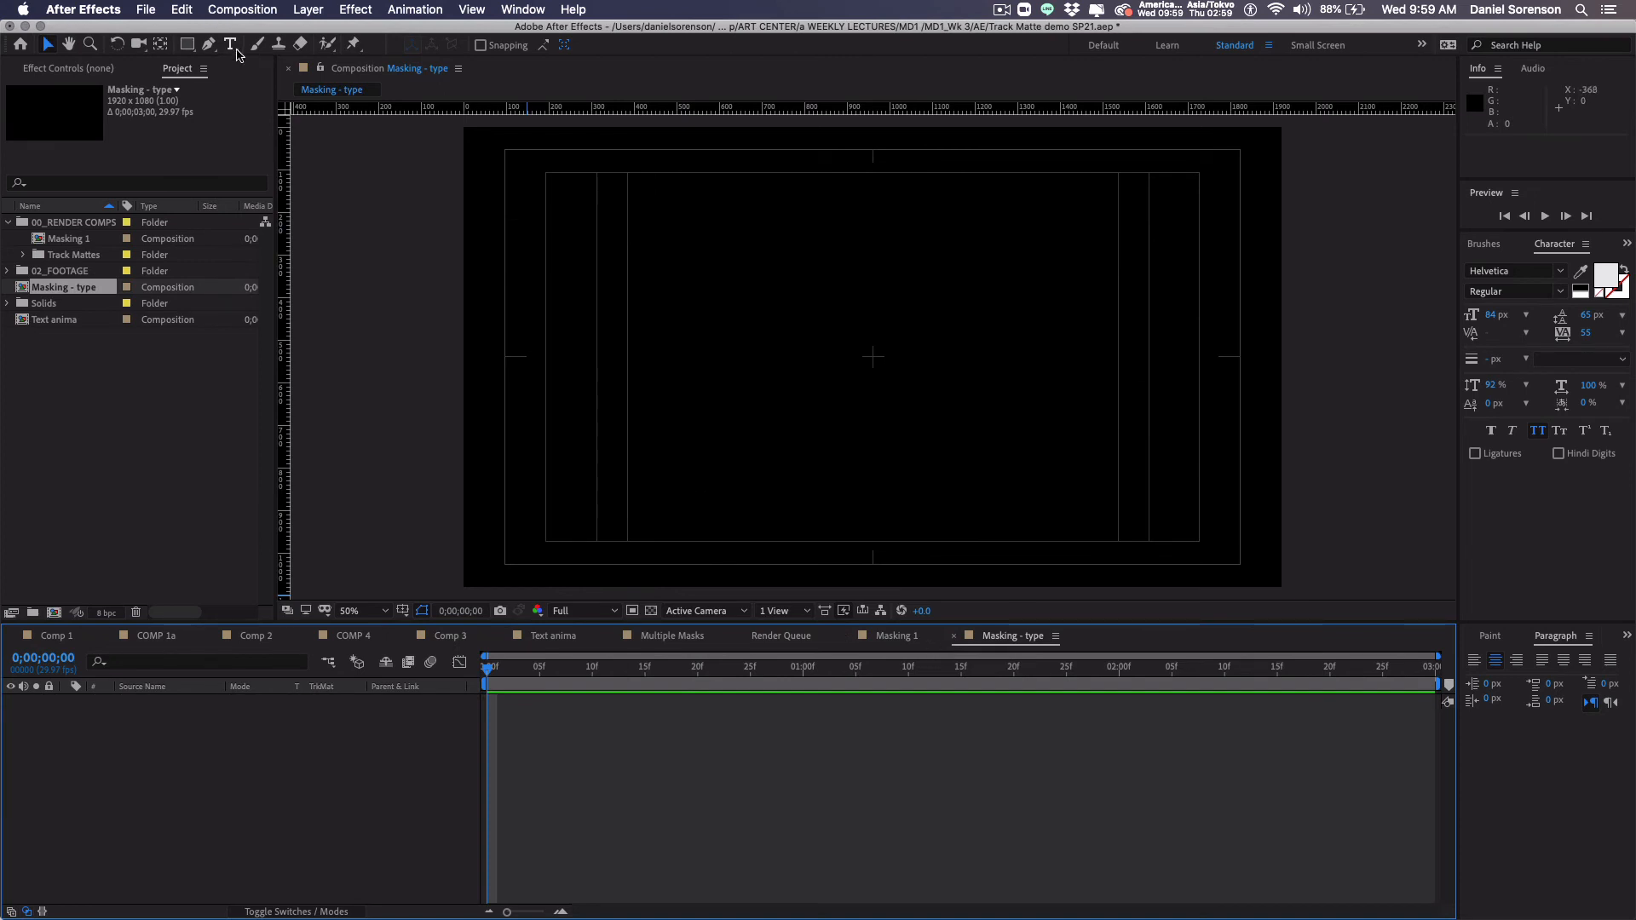
left_click(734, 339)
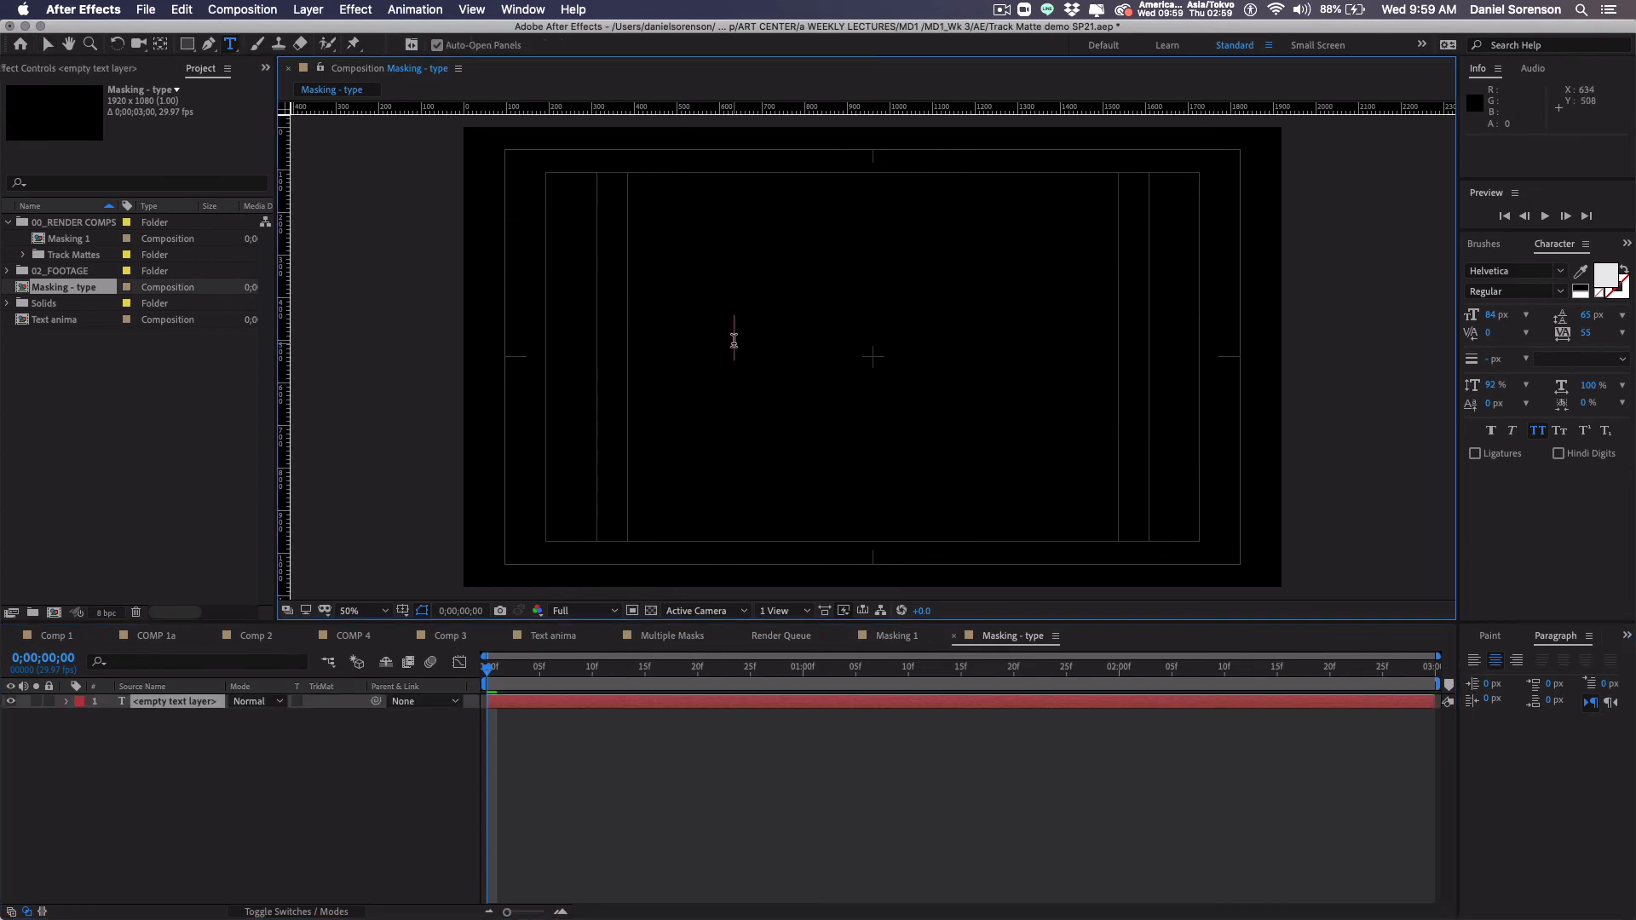
type("This is ")
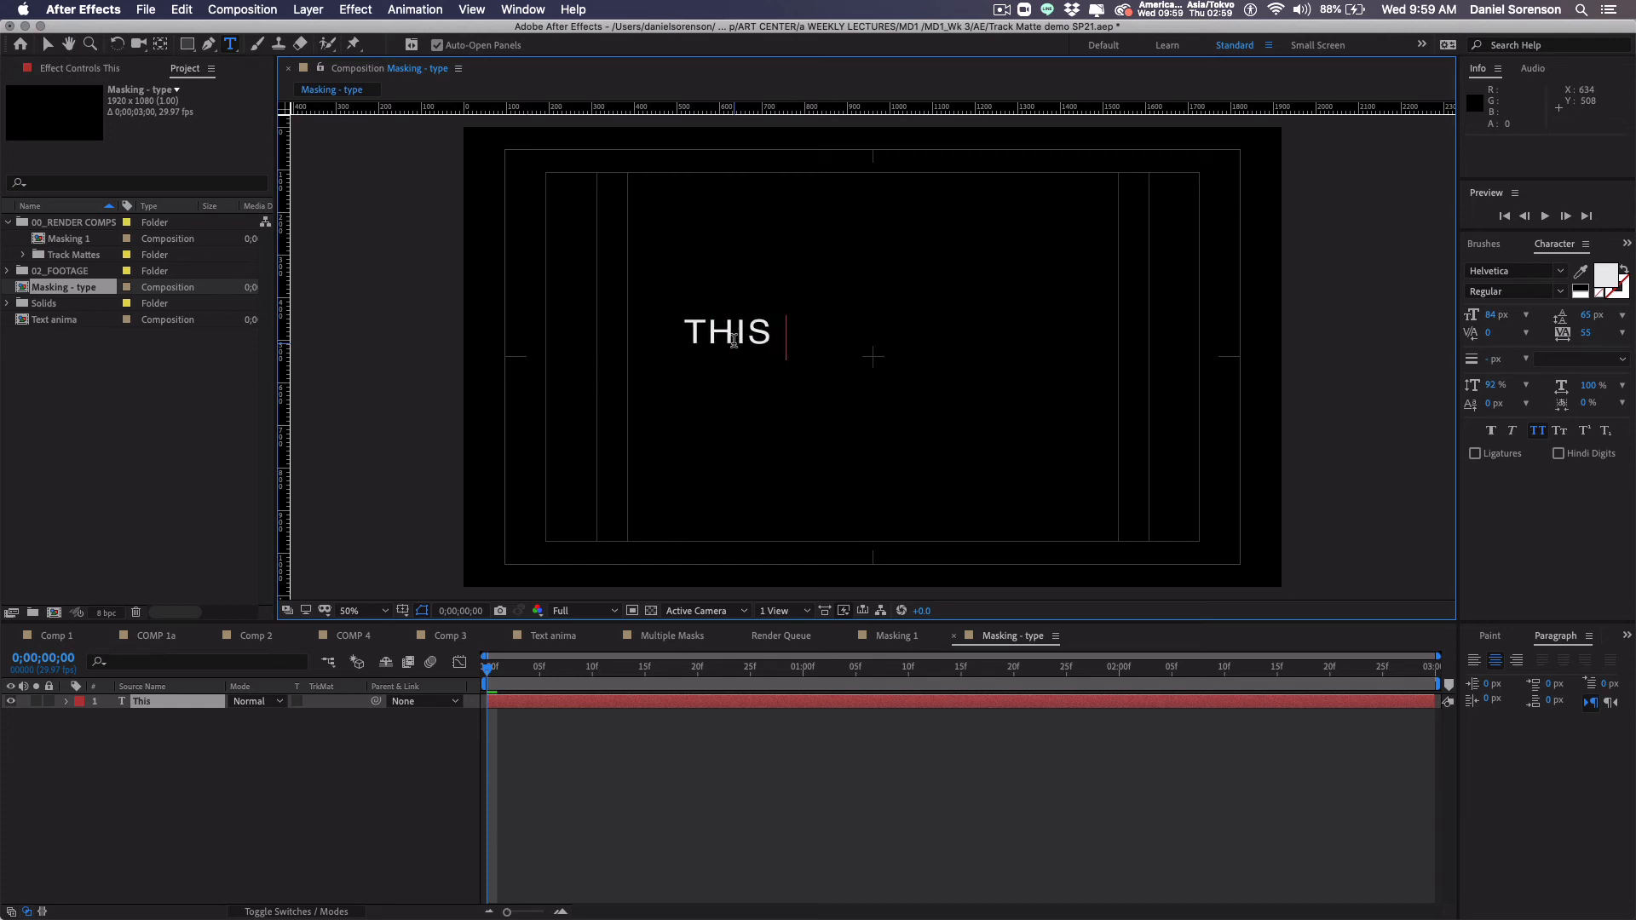
type("a title")
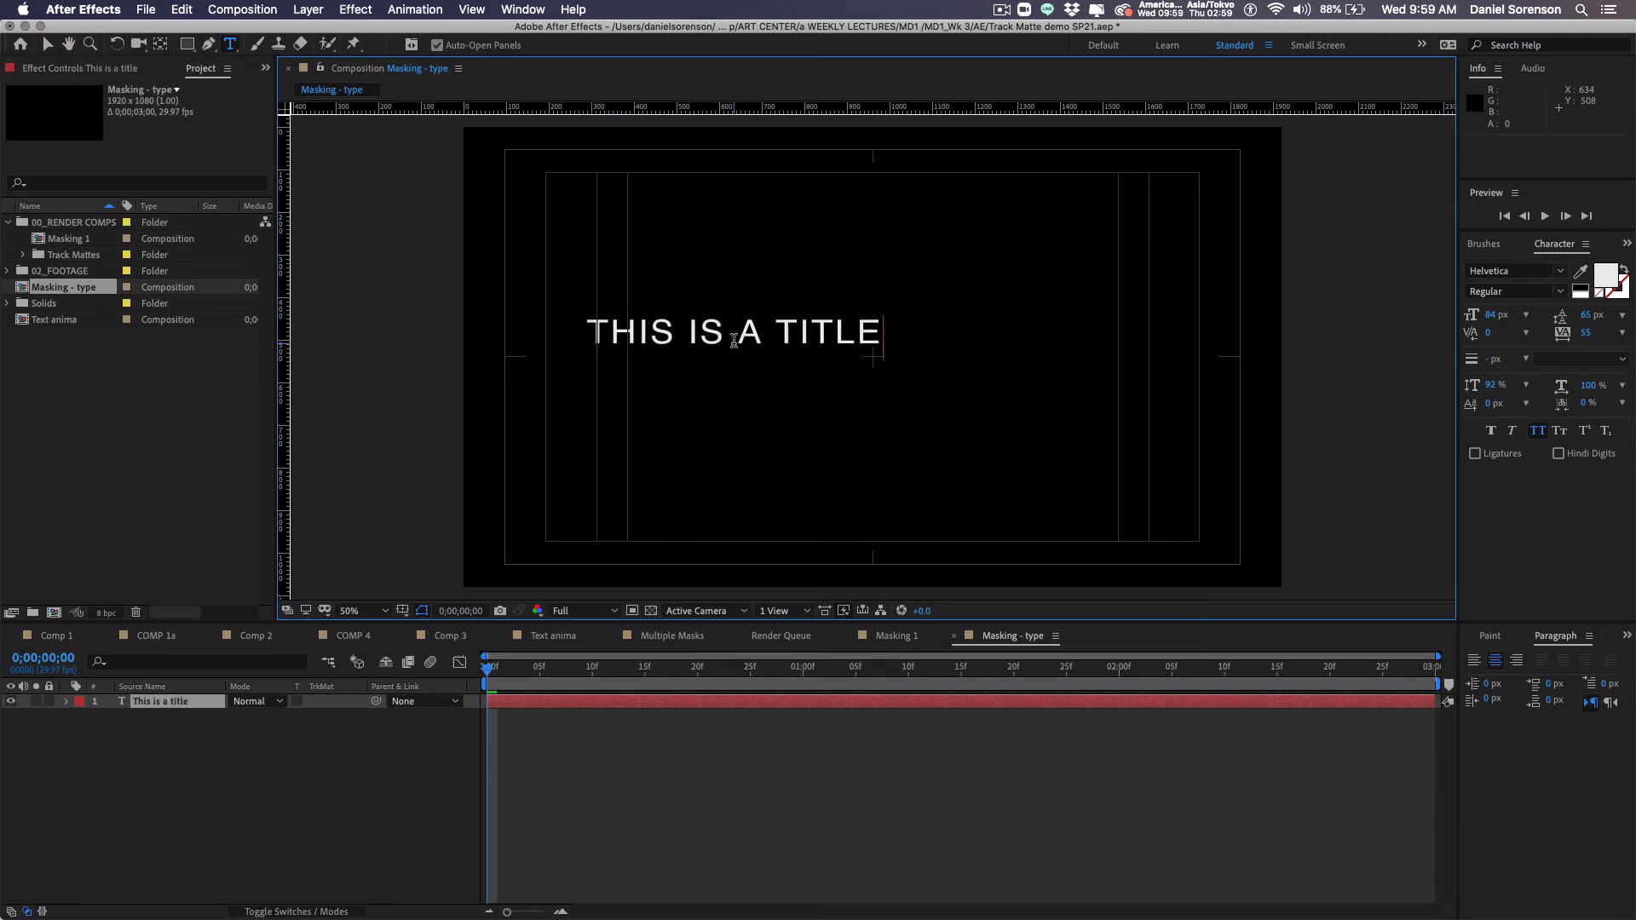
left_click(47, 44)
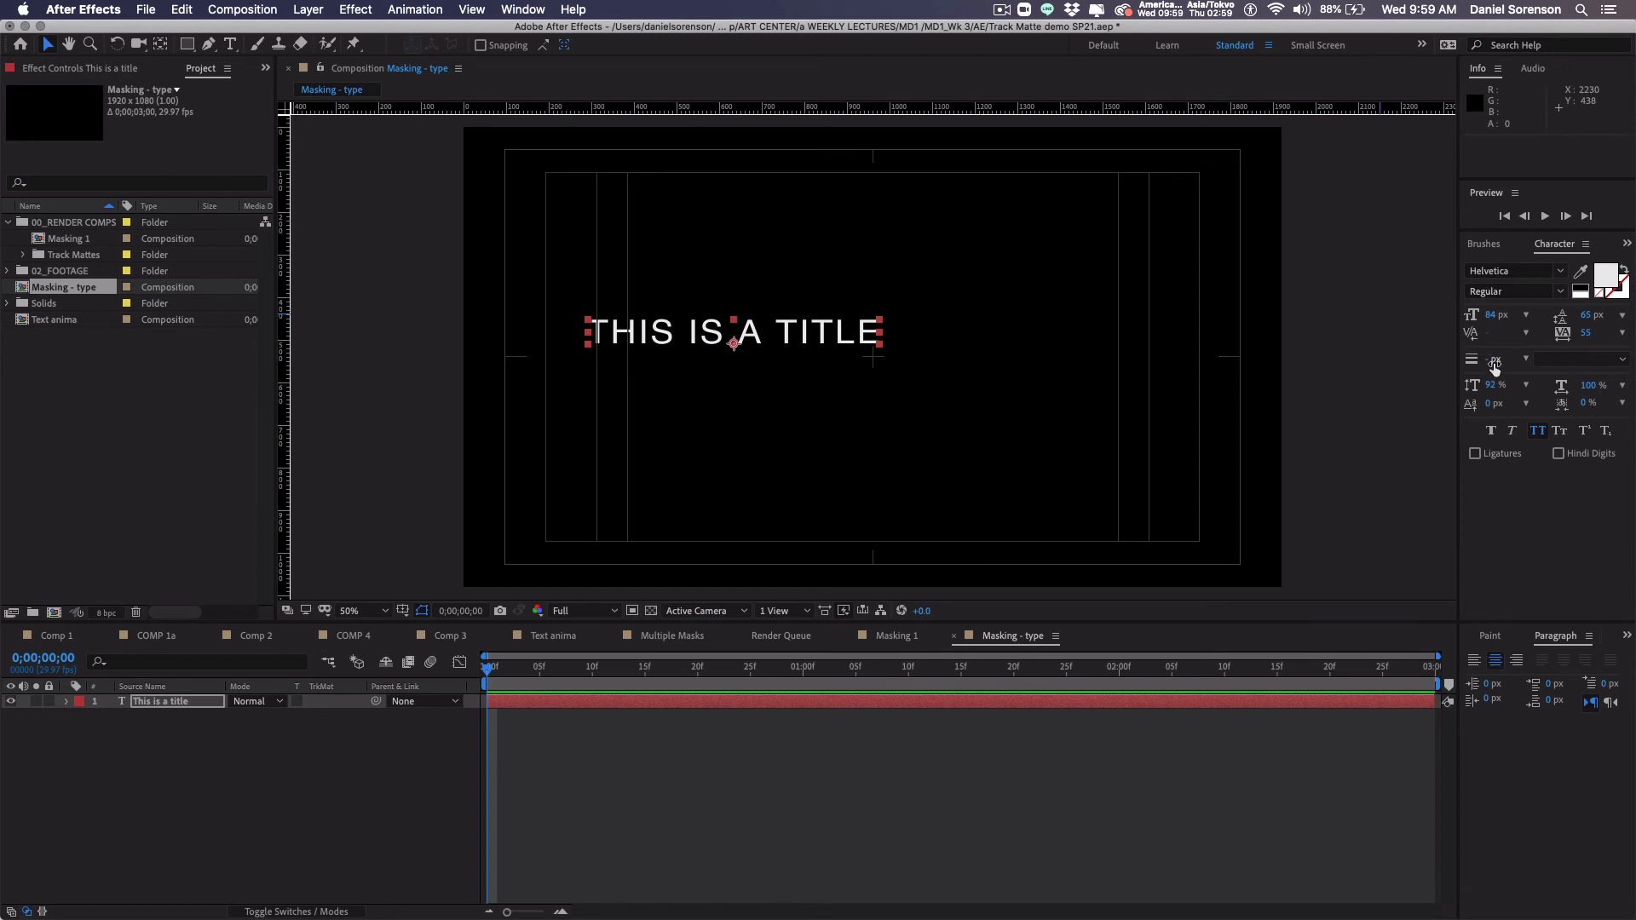
left_click_drag(807, 343, 930, 355)
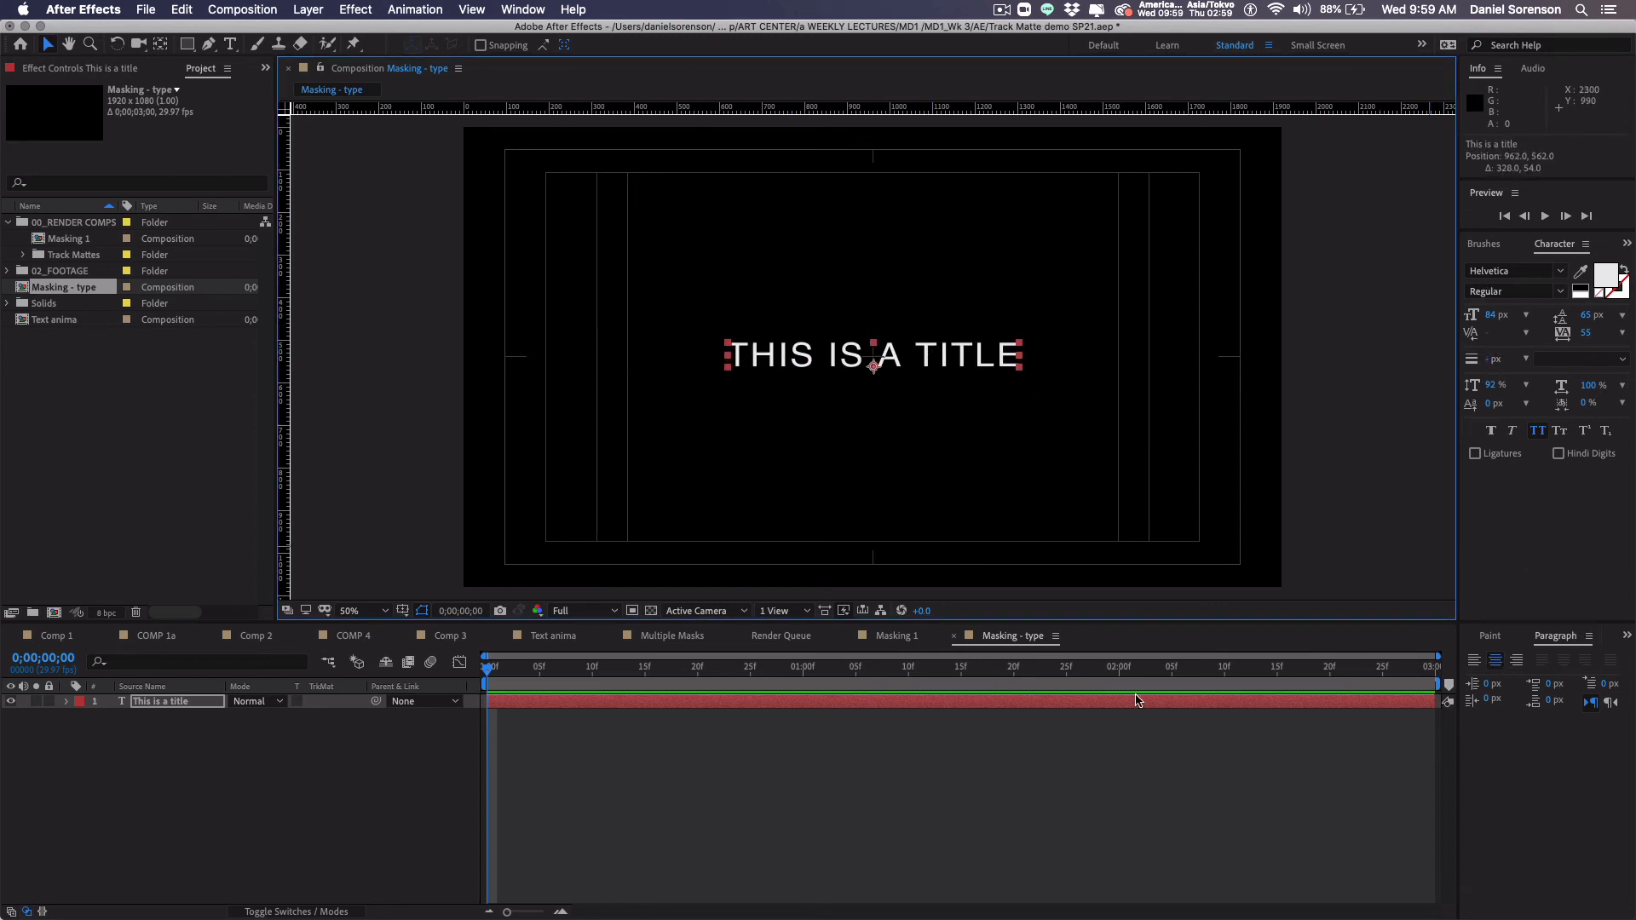
left_click(770, 798)
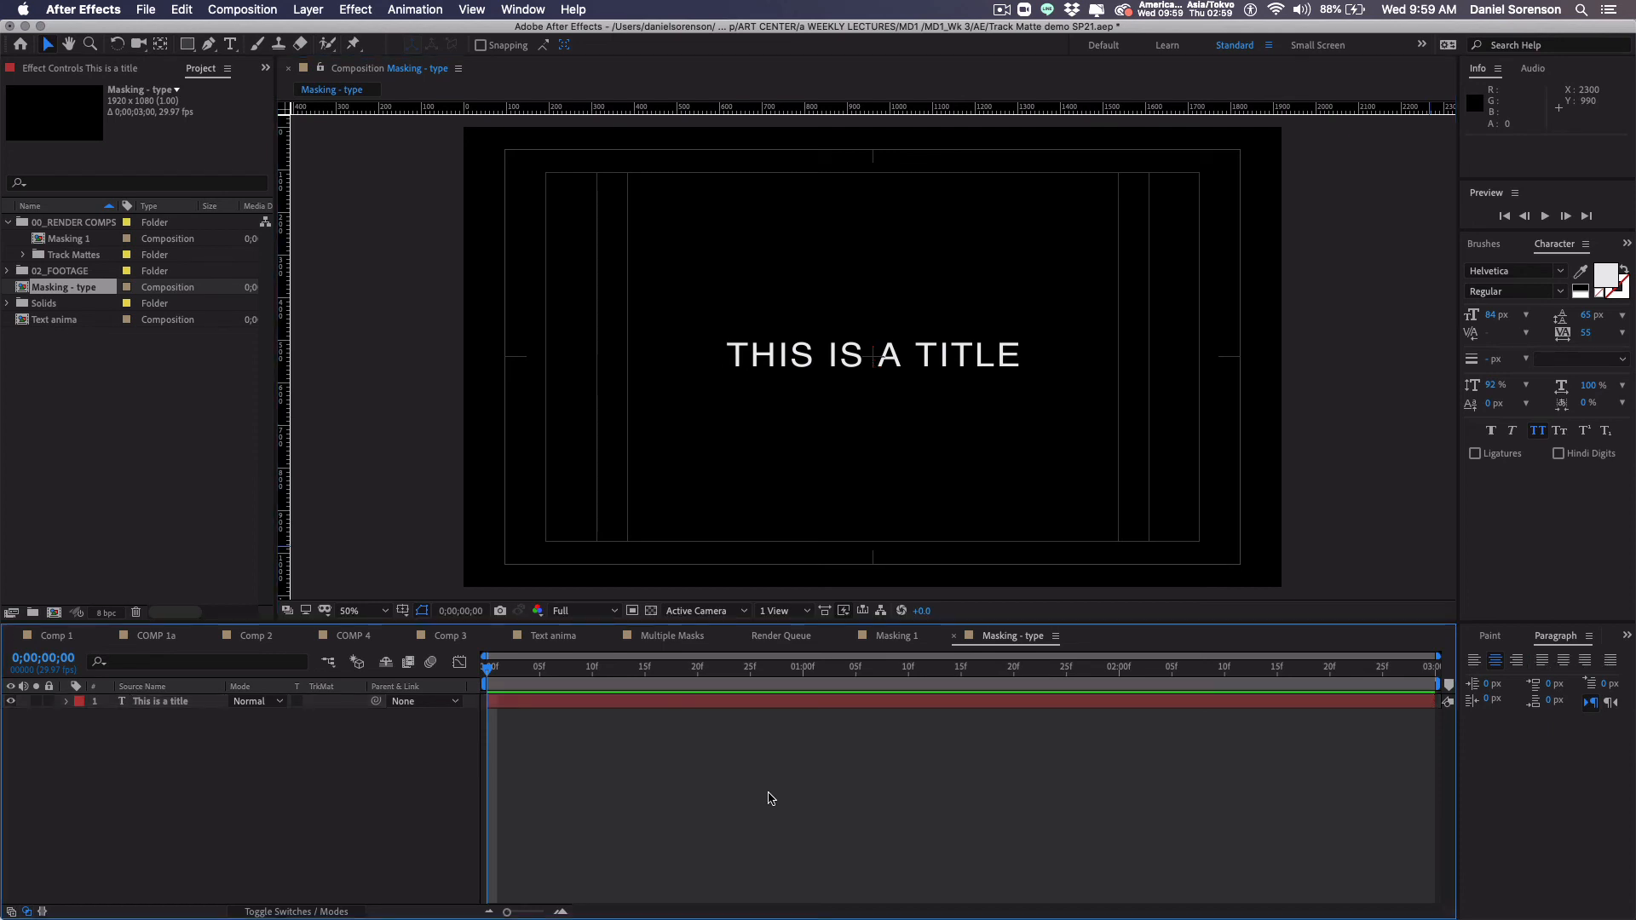
Step: Draw a narrow rectangular mask about 15 px wide and 173 px tall on the title layer, just before the first letter
left_click(550, 703)
left_click(549, 704)
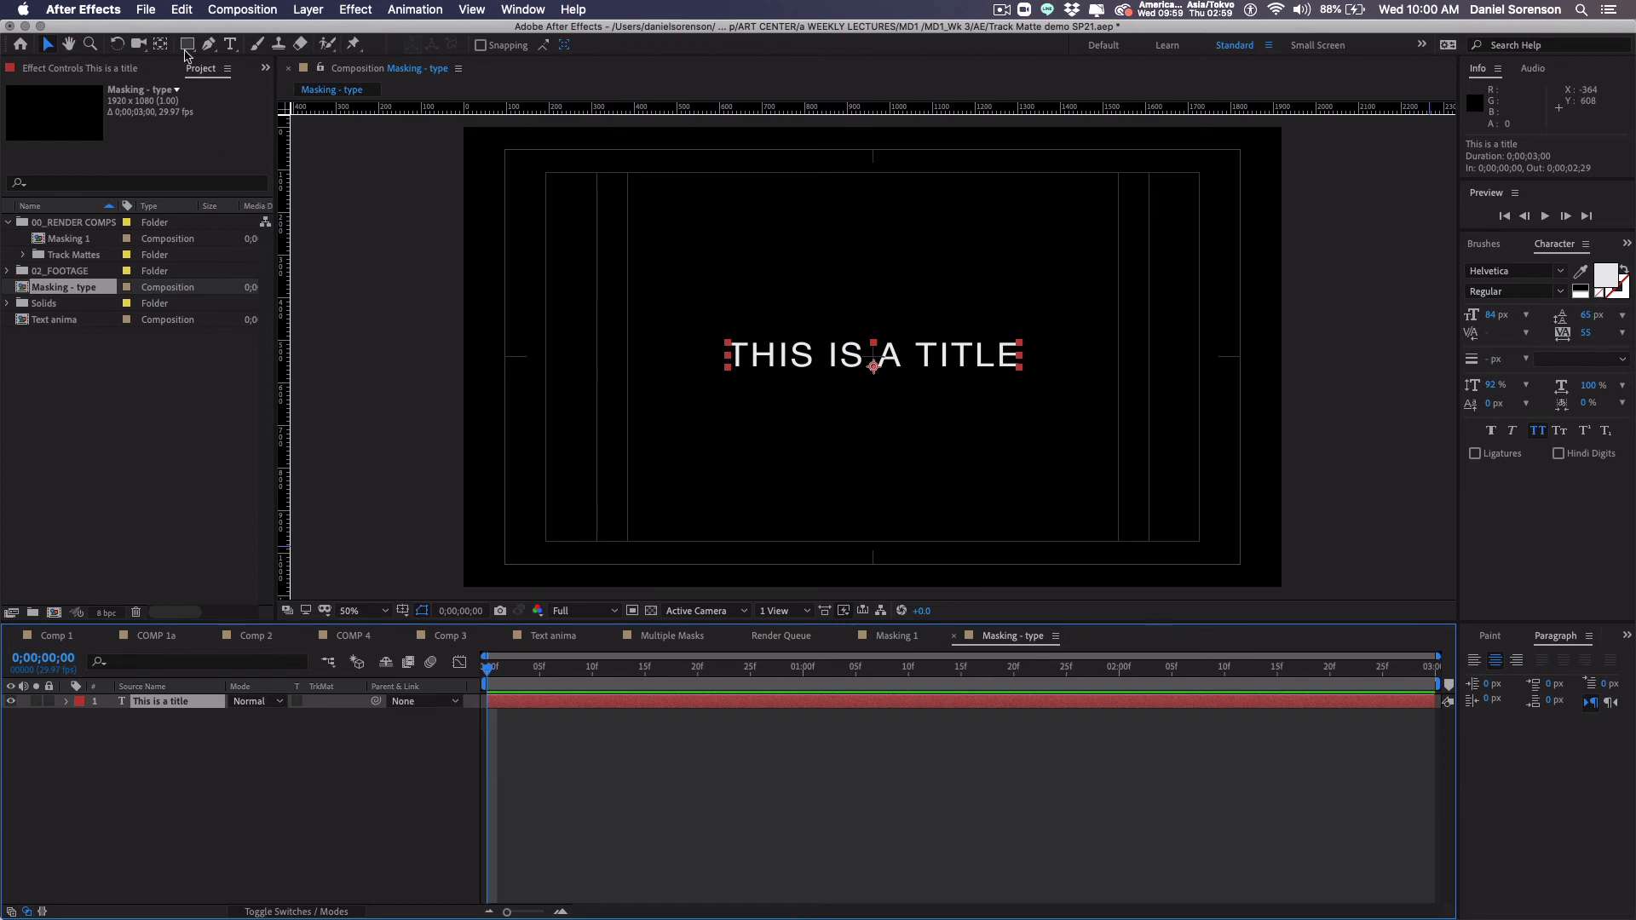
left_click(187, 44)
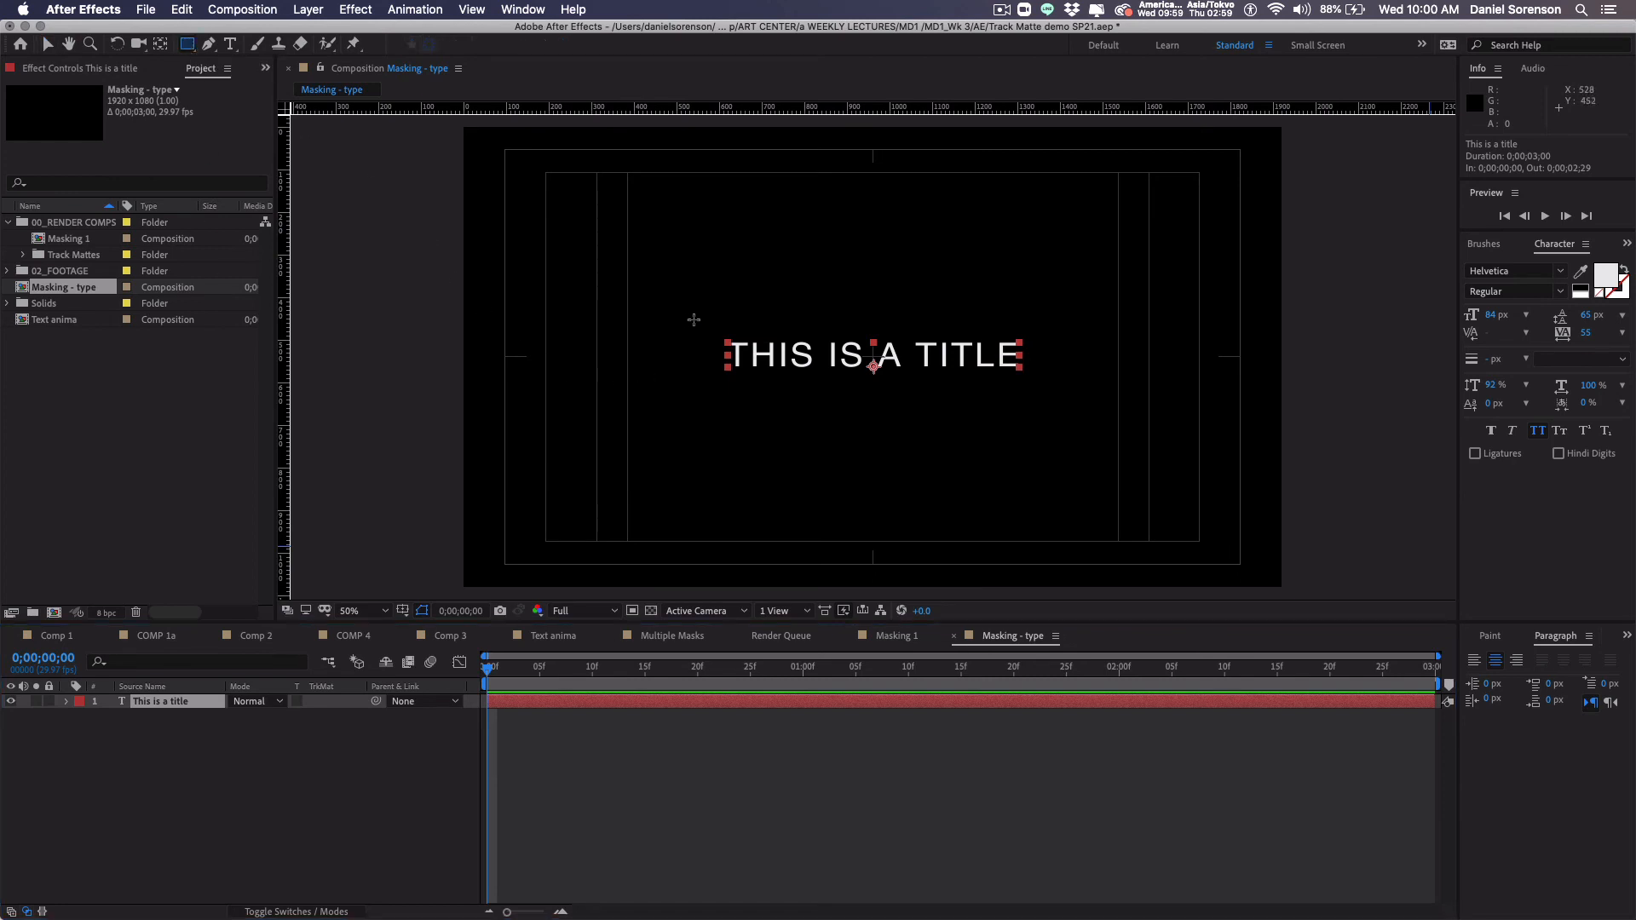
left_click_drag(709, 322, 714, 396)
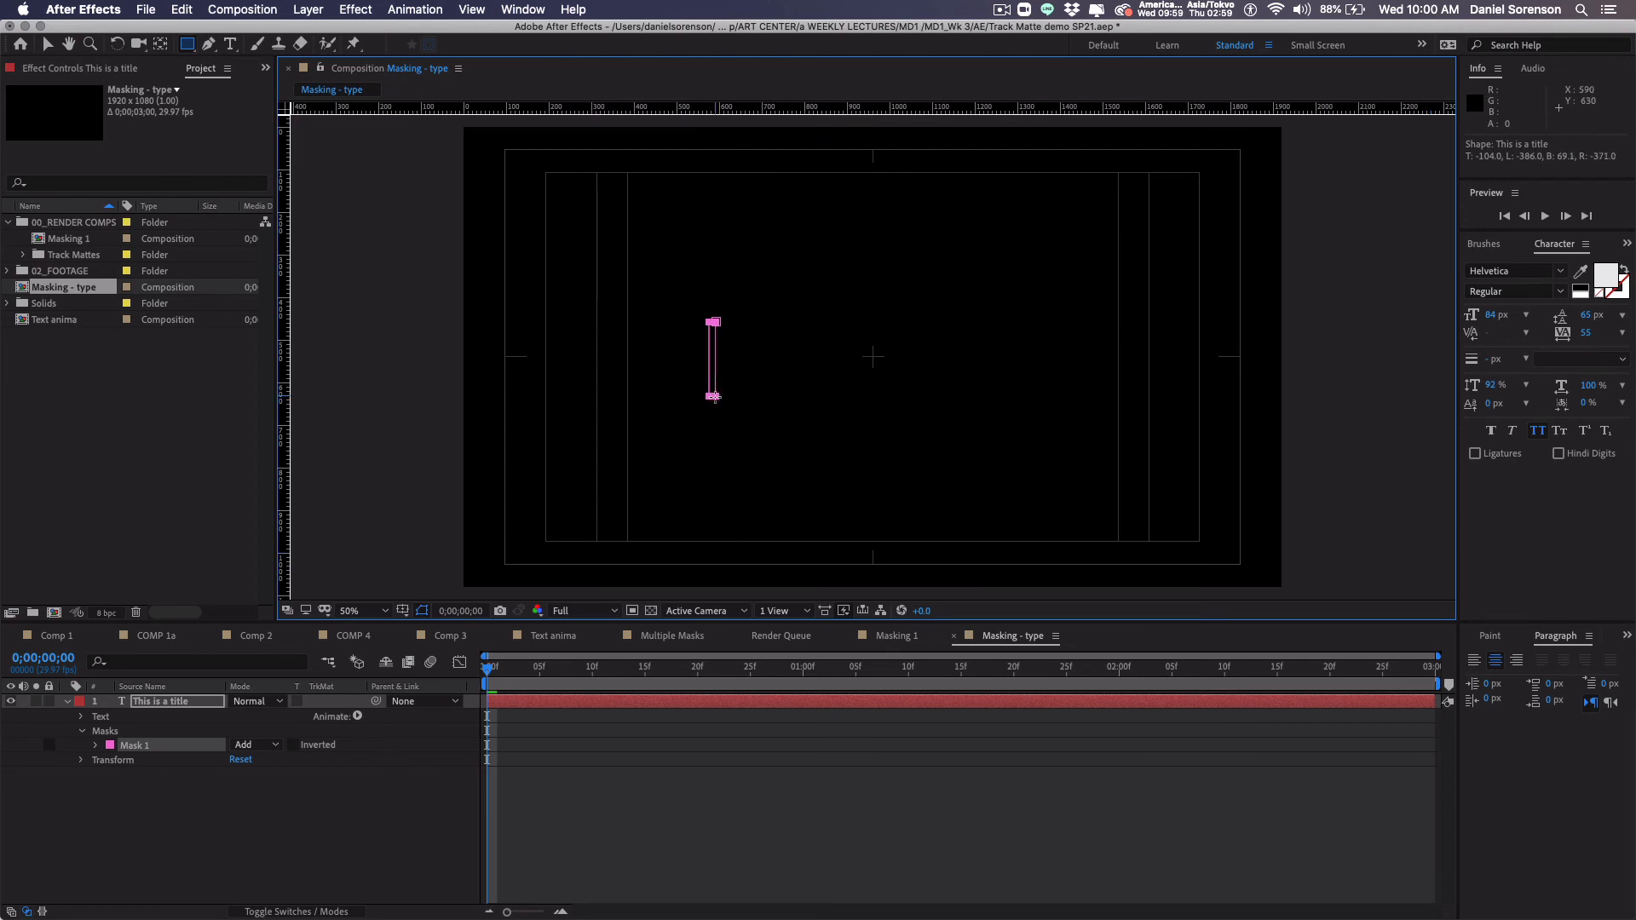
Step: Start keyframing Mask 1's Mask Path at 0;00;00;00 and set its Mask Feather to 20 pixels
left_click(95, 745)
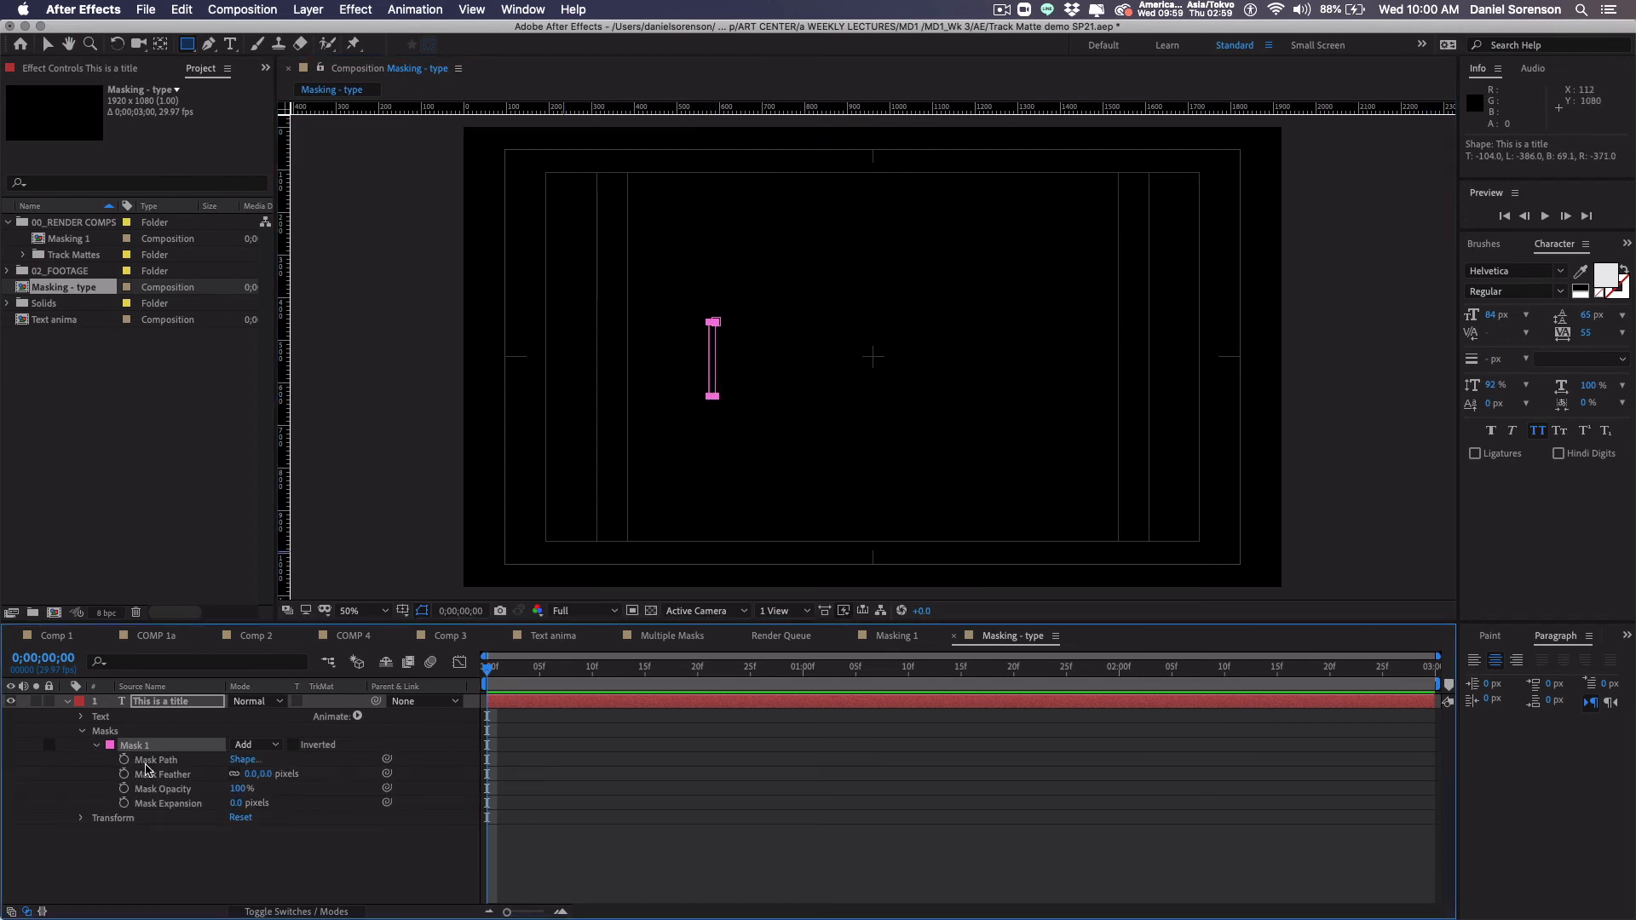
left_click(125, 760)
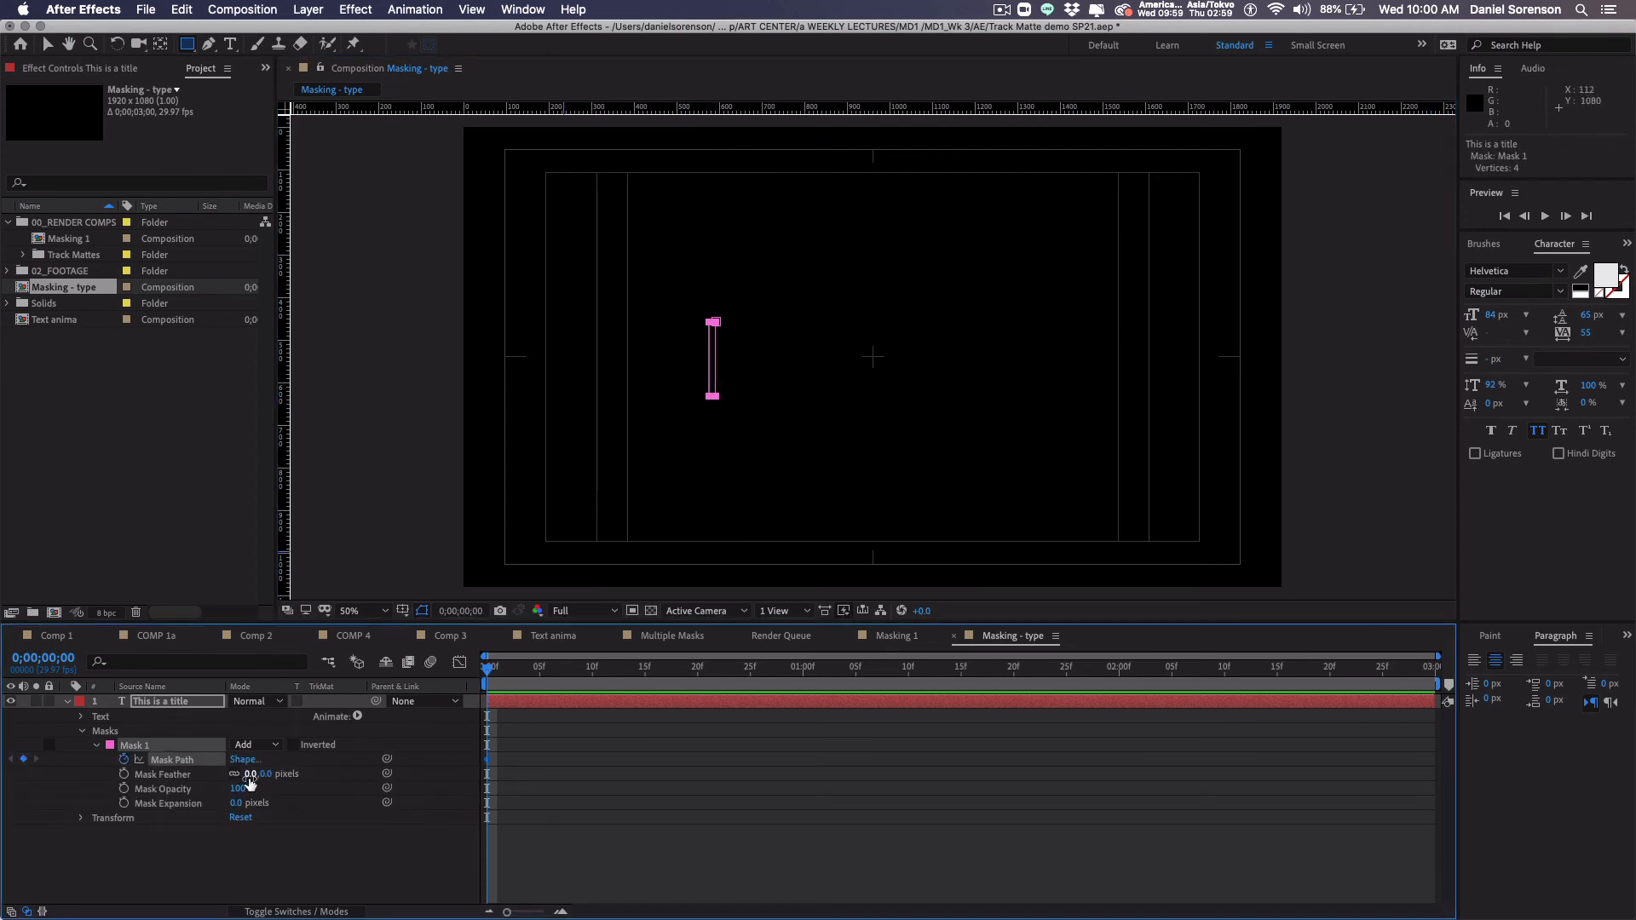
left_click(252, 773)
type("20")
key("Return")
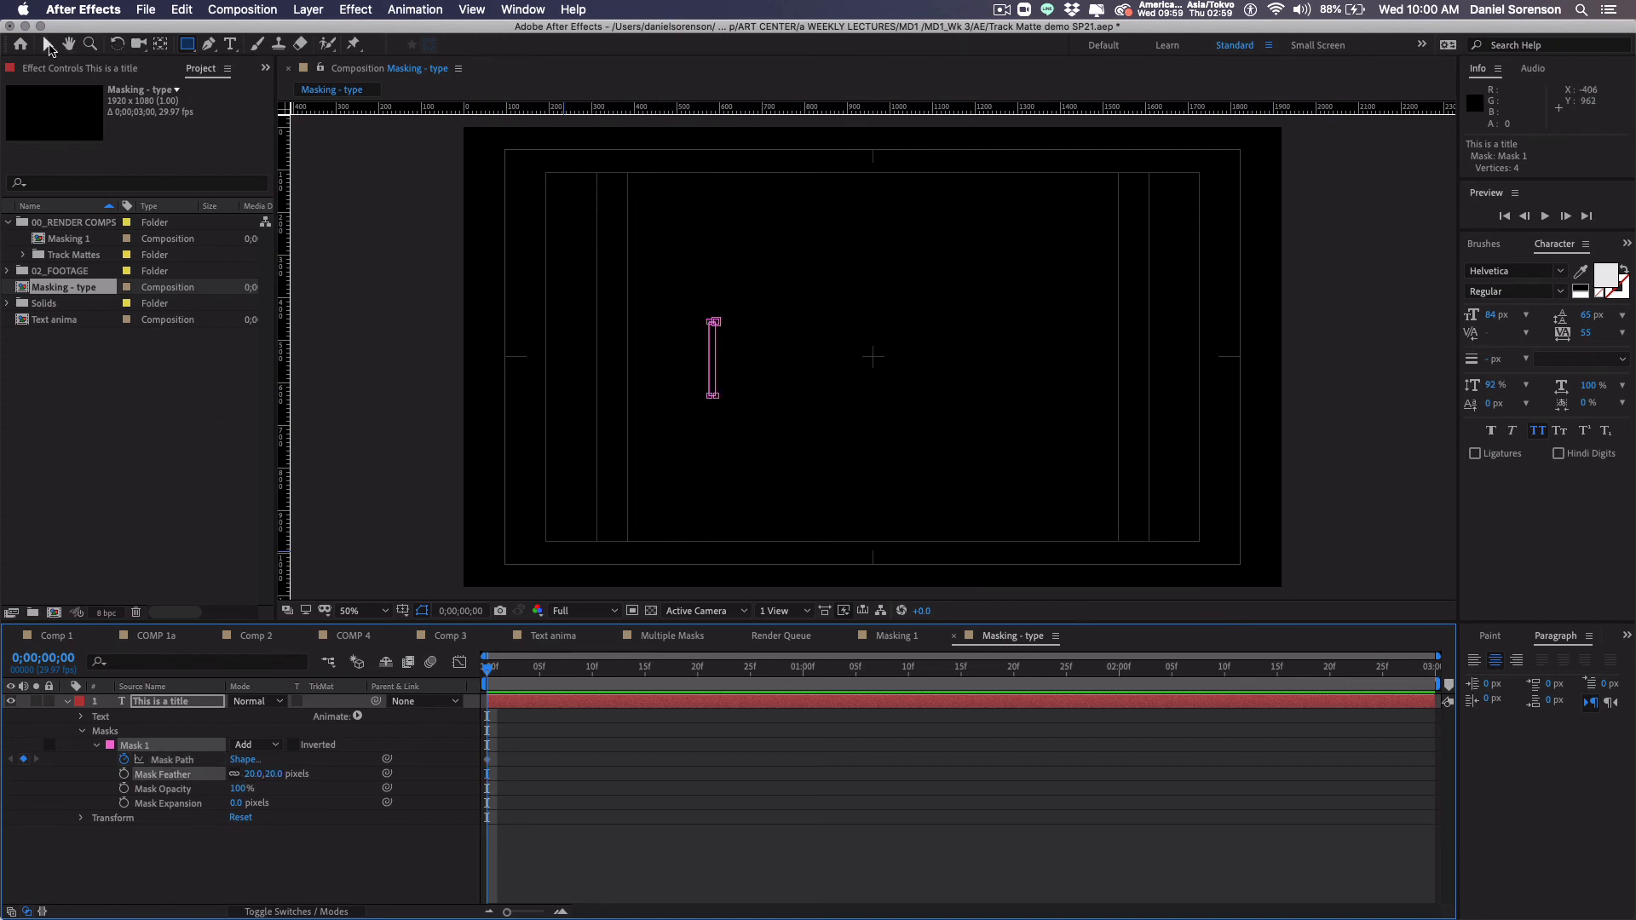
Step: At 0;00;00;10, stretch Mask 1 horizontally from its right edge until it encloses the whole title
left_click(49, 47)
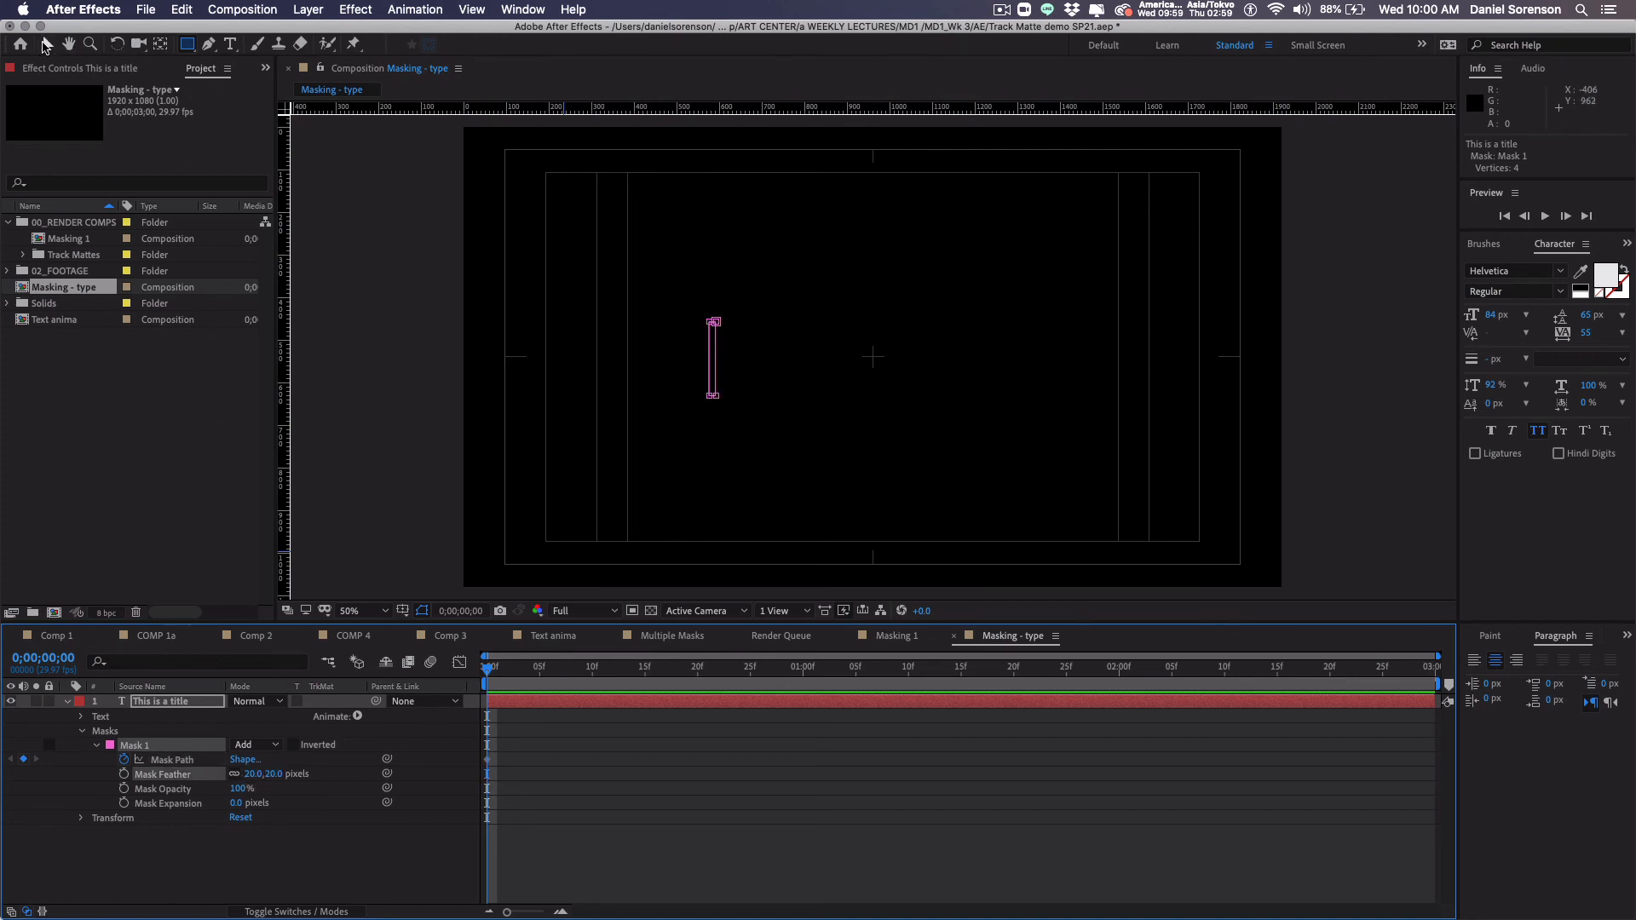
left_click(592, 671)
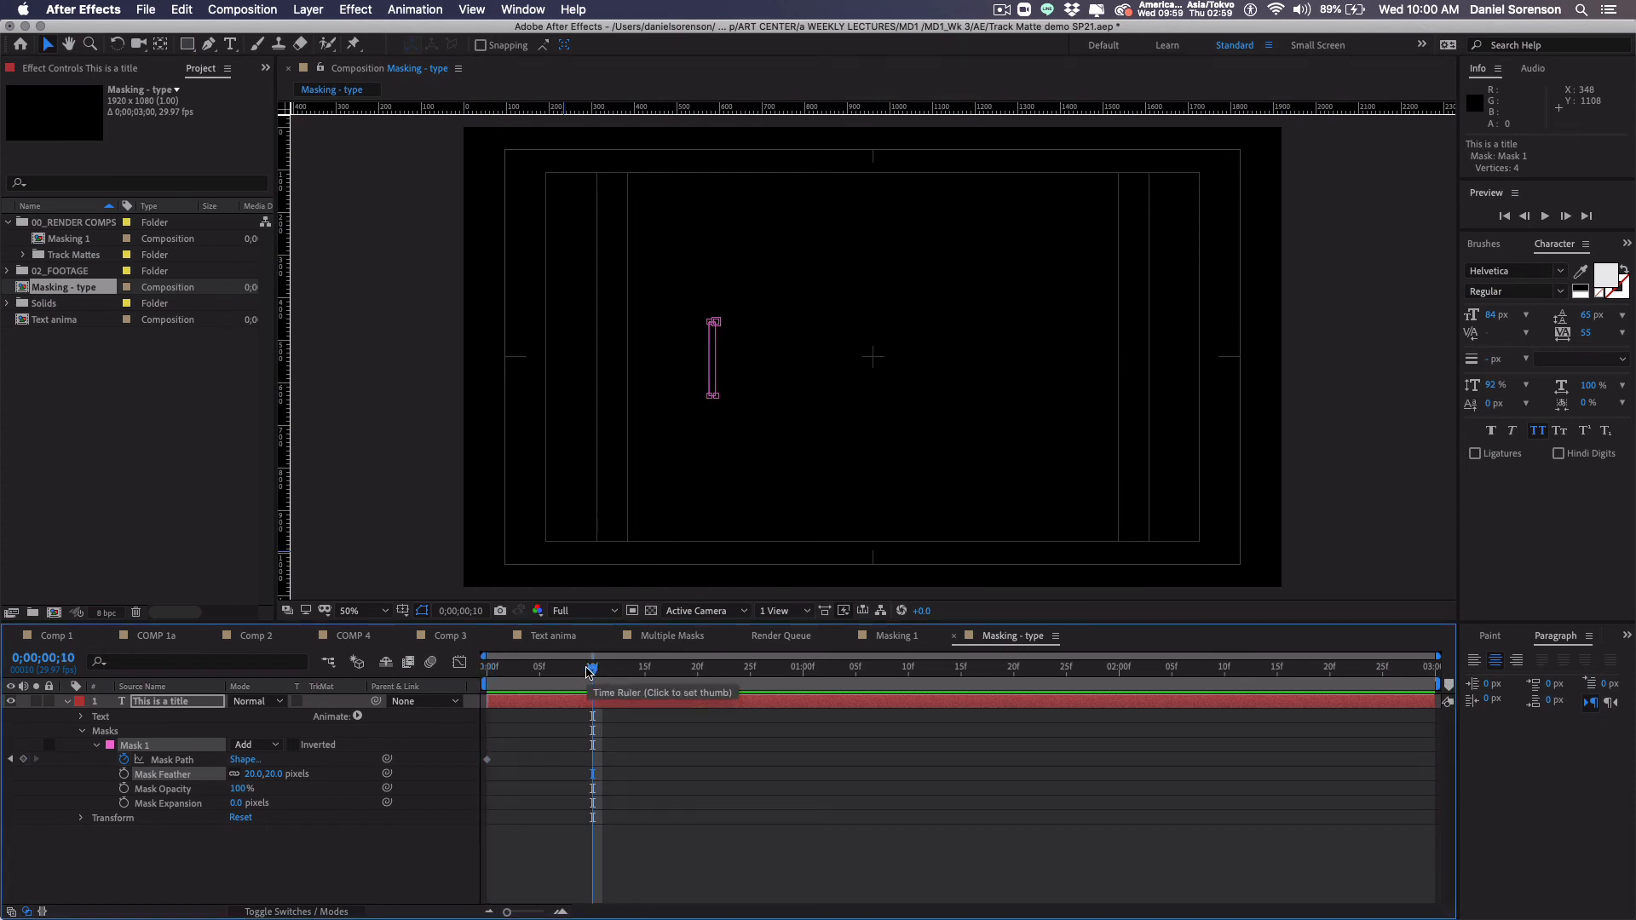
left_click(715, 359)
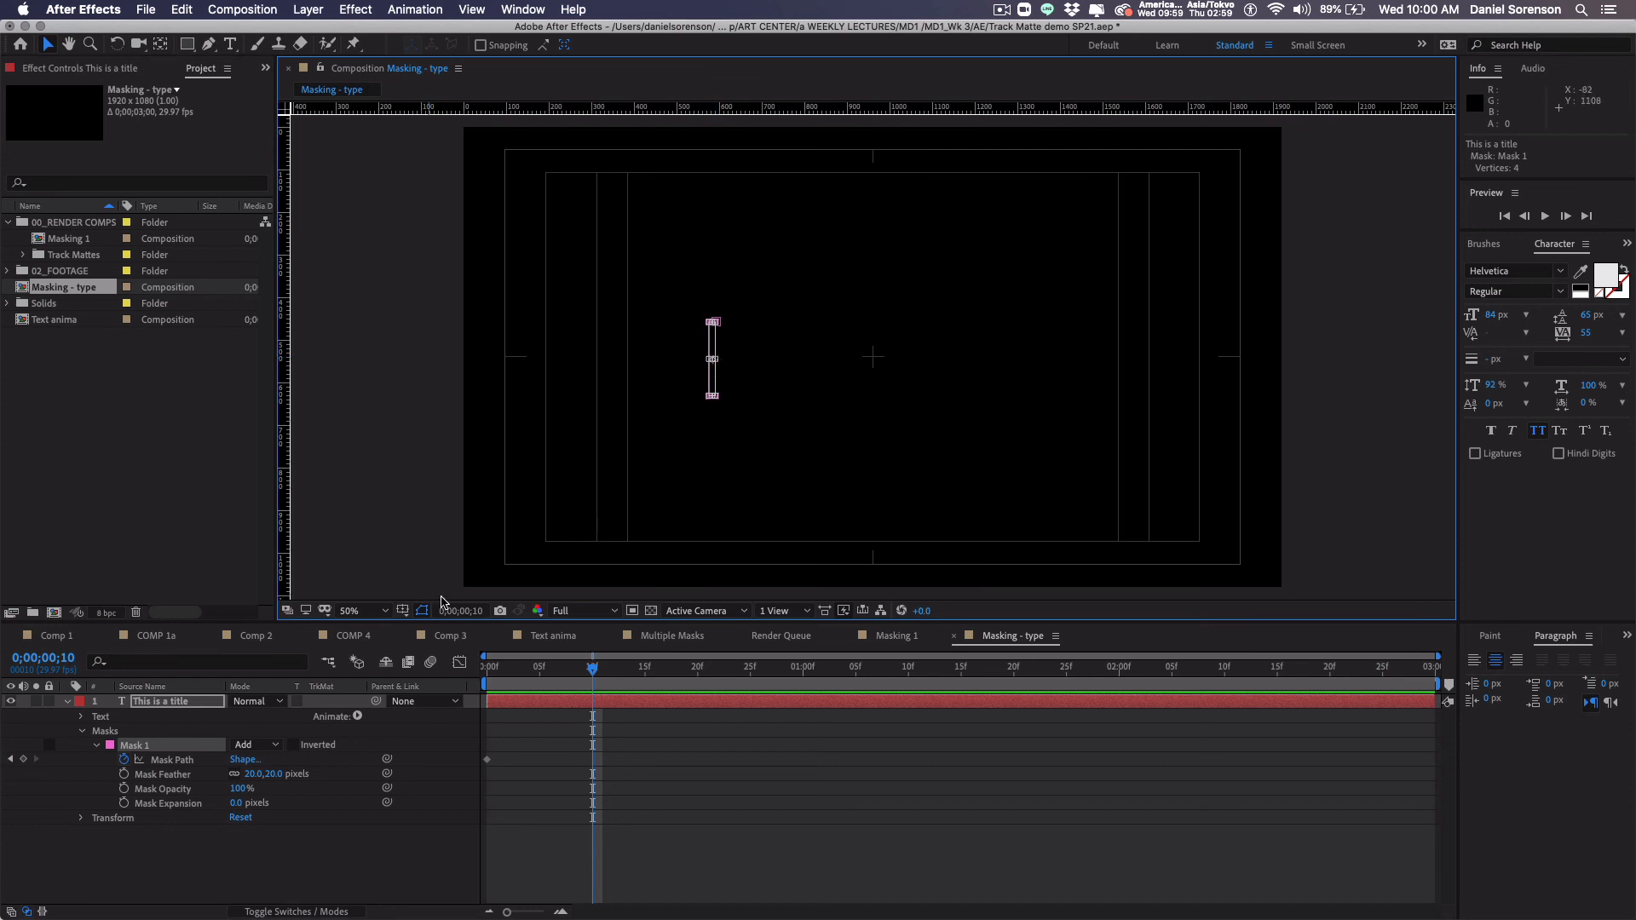
key("slash")
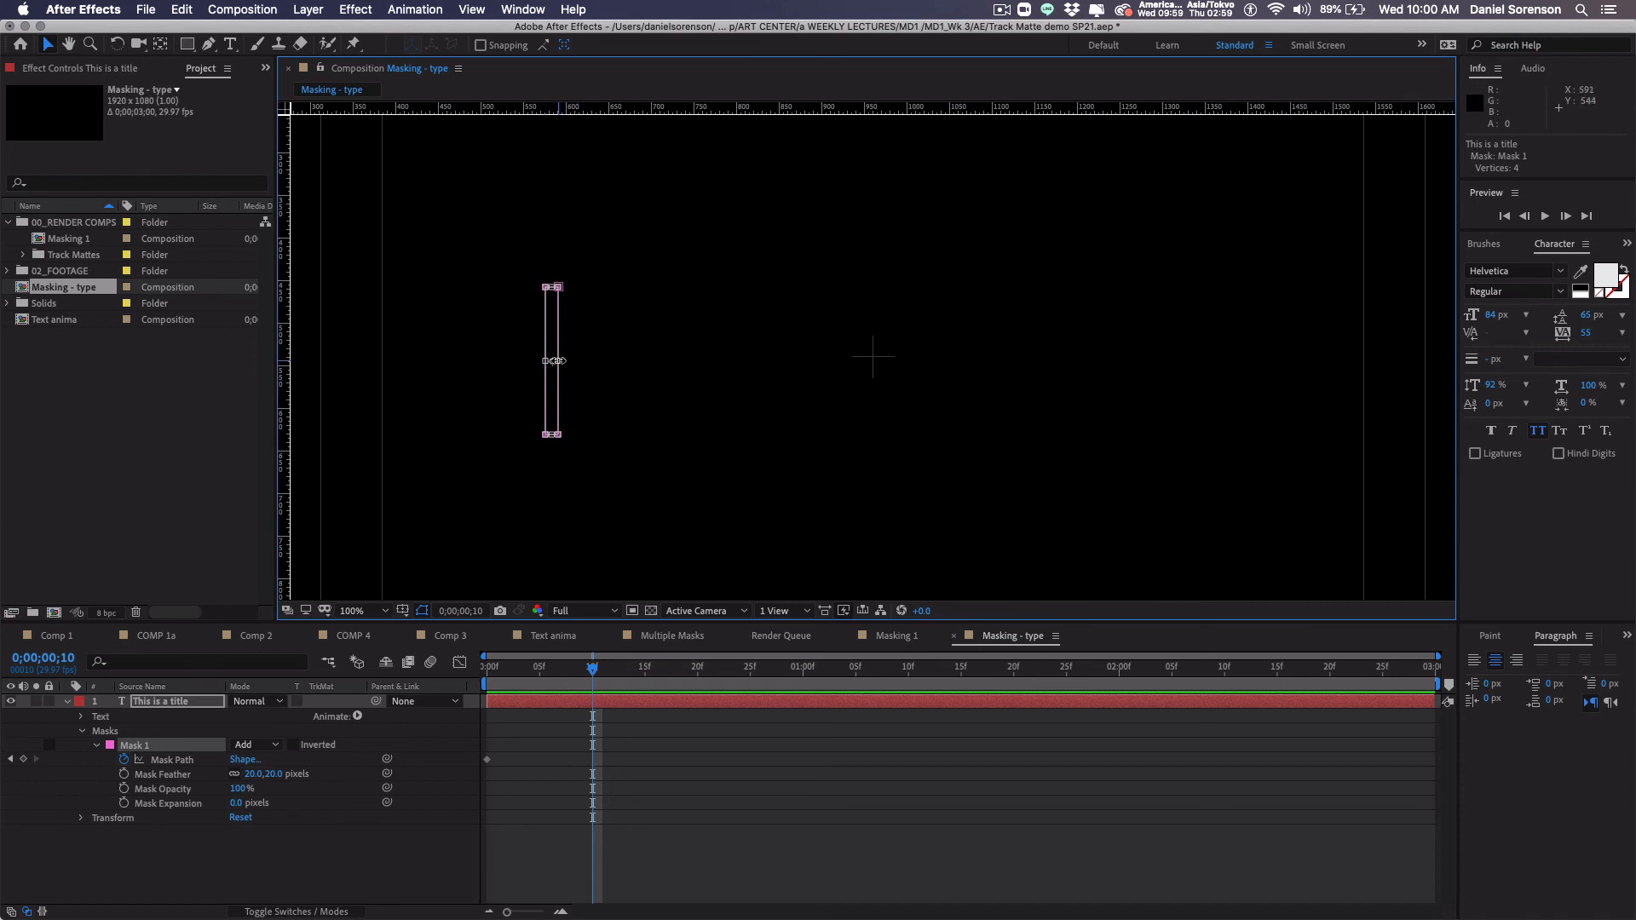
left_click_drag(555, 361, 1216, 377)
Step: End the work area at 0;00;00;26 and preview the title reveal
key("space")
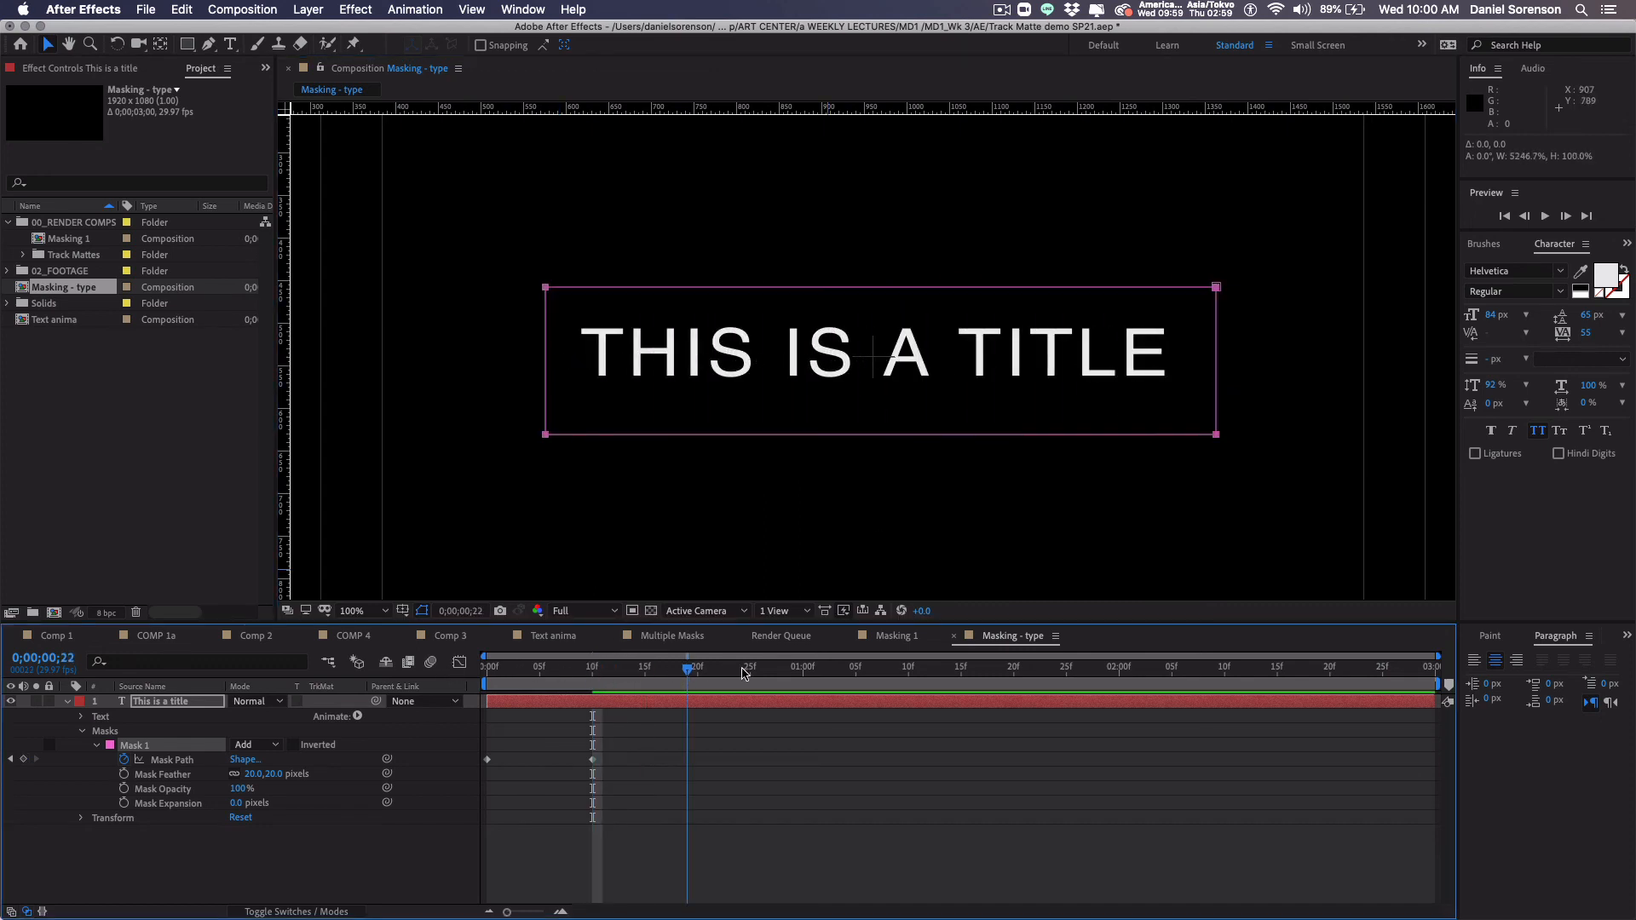
left_click(762, 672)
key("n")
key("space")
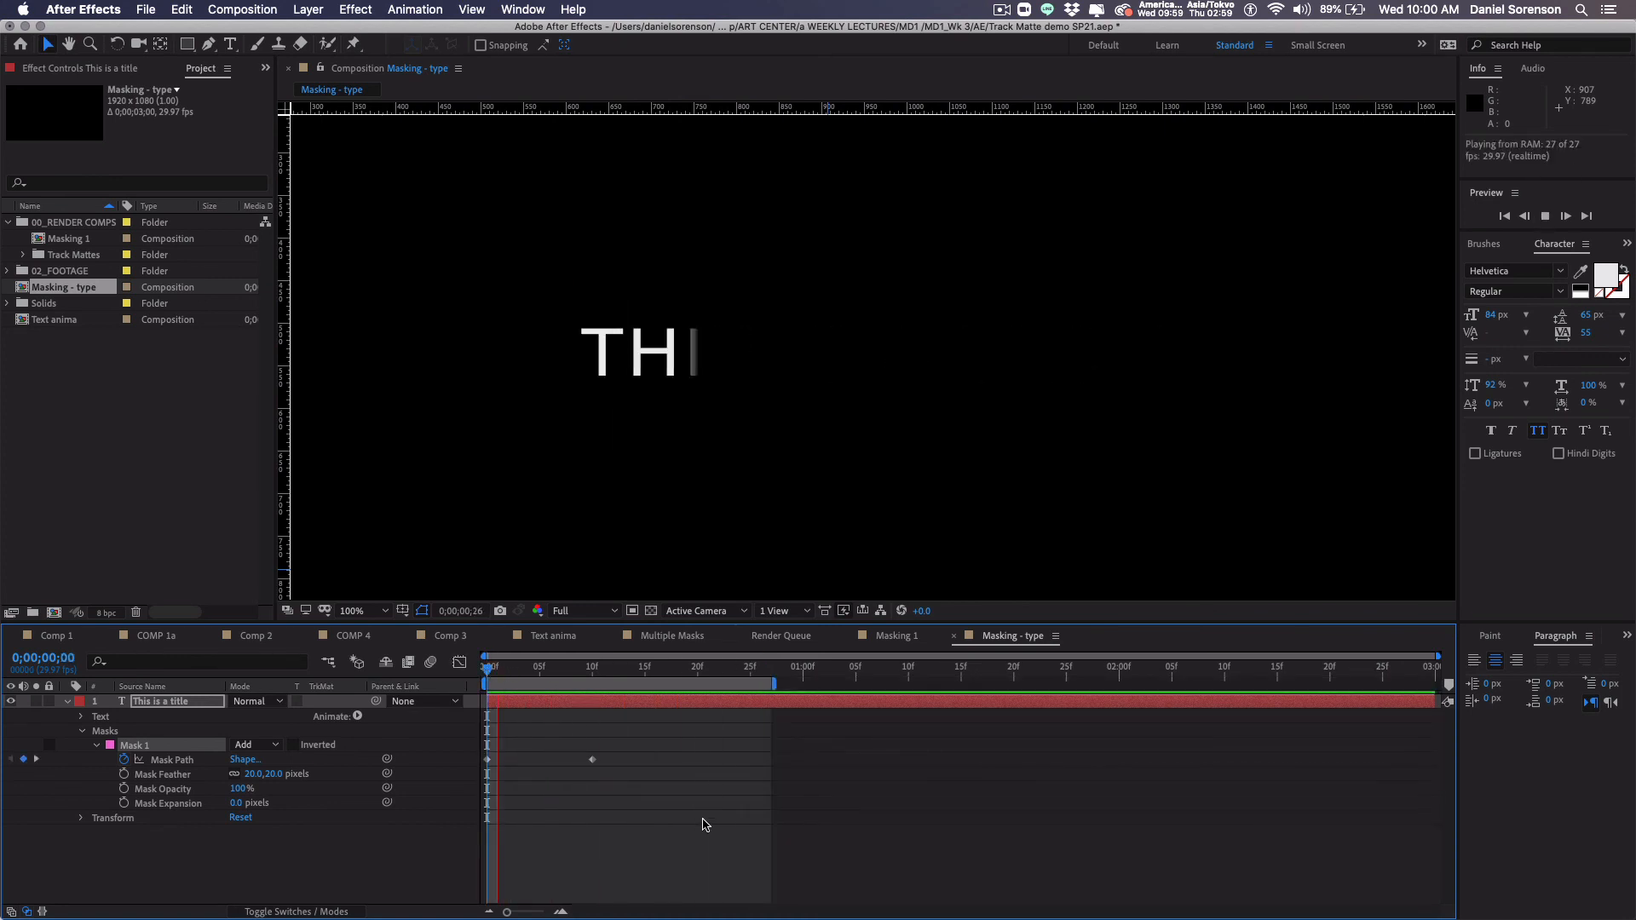
key("space")
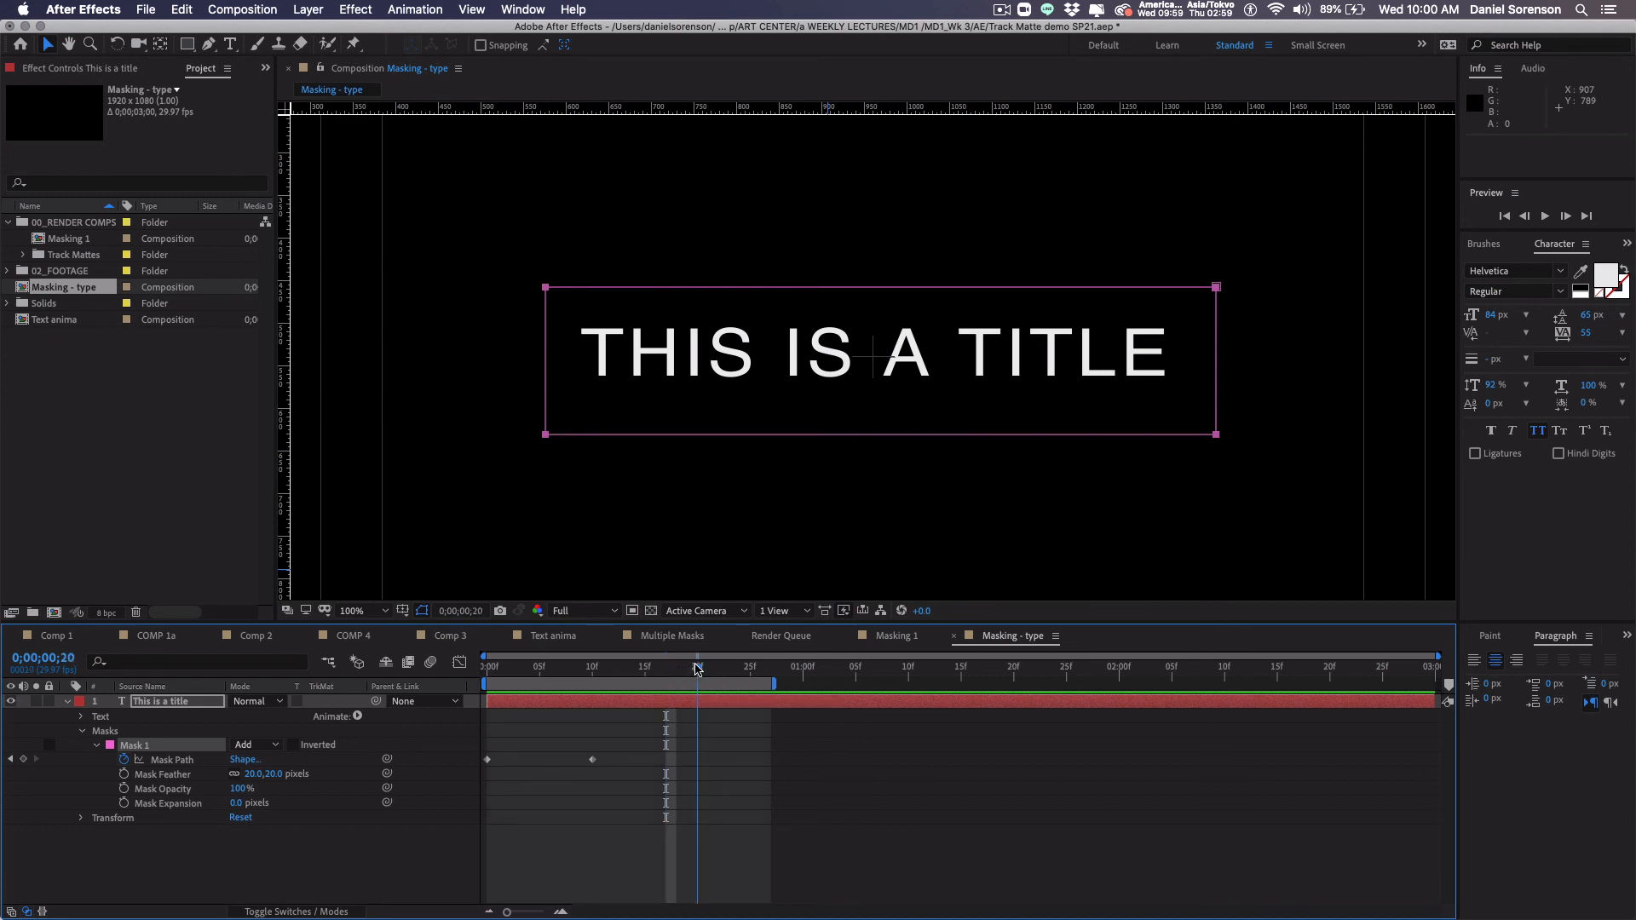
Step: Move Mask 1's second Mask Path keyframe to 0;00;00;20 and preview the slower reveal
left_click(696, 669)
left_click_drag(592, 759, 697, 765)
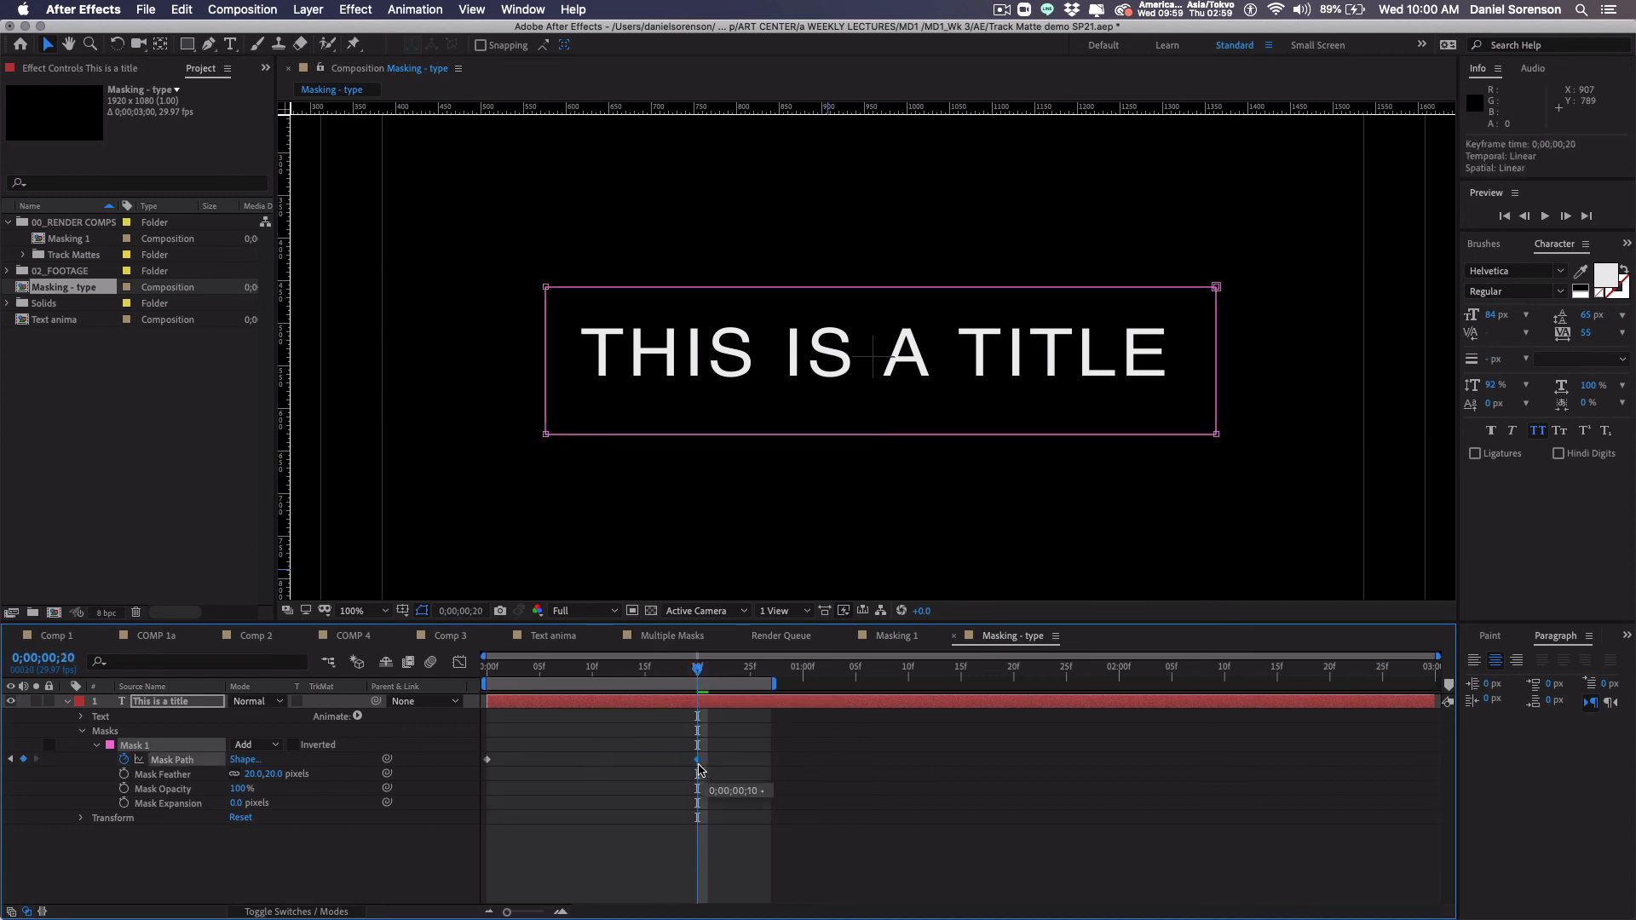
left_click(493, 671)
key("space")
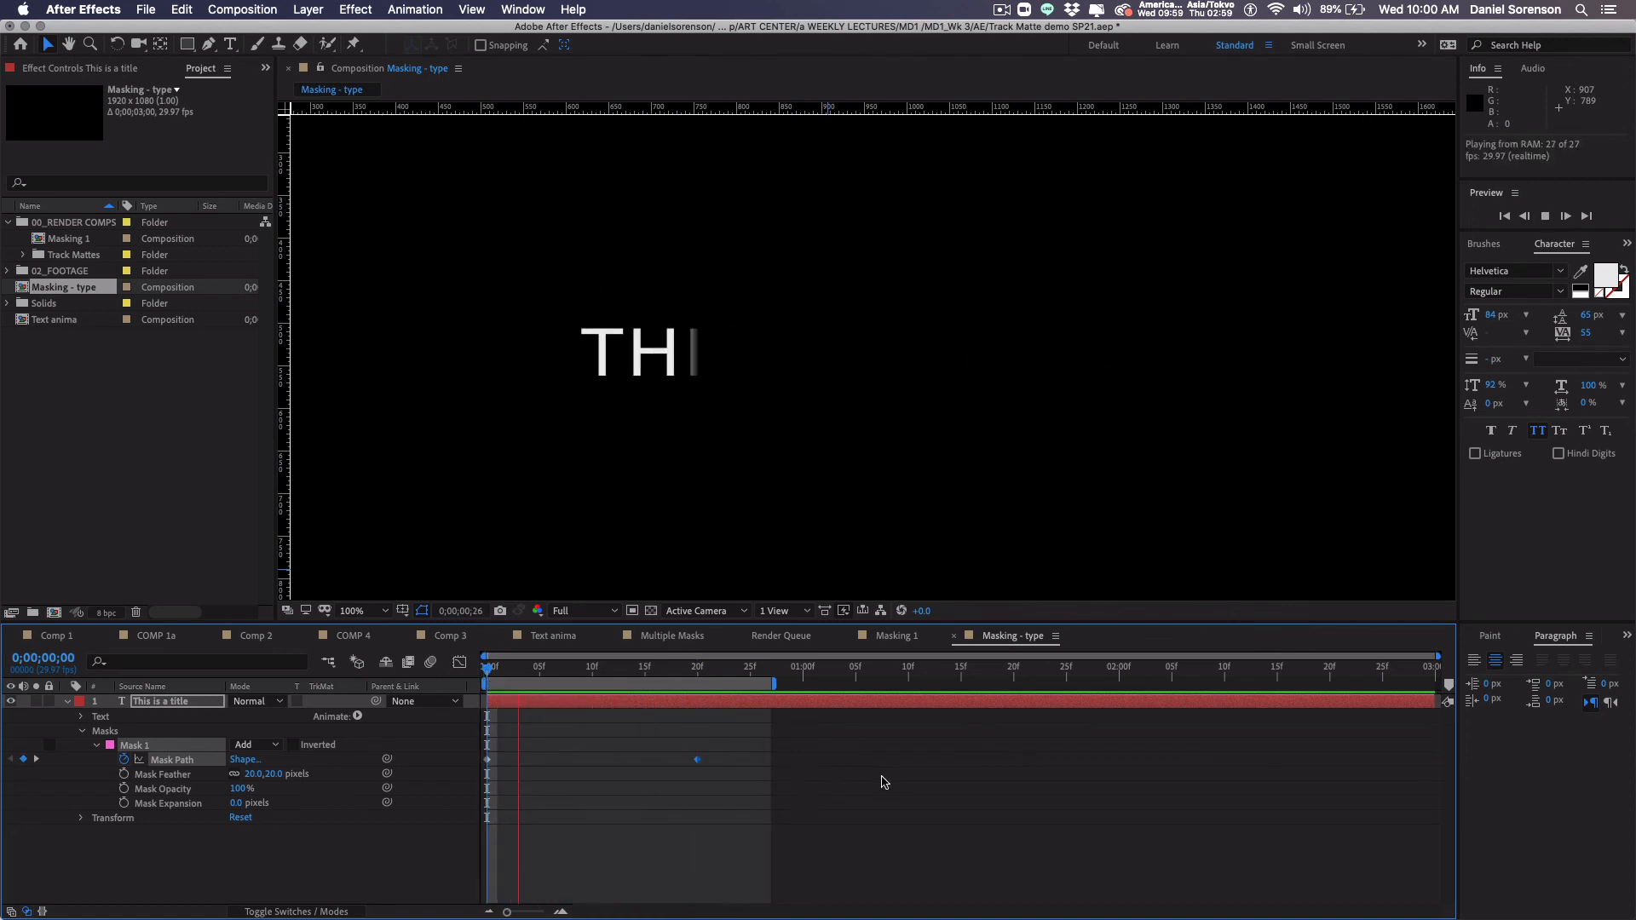
key("space")
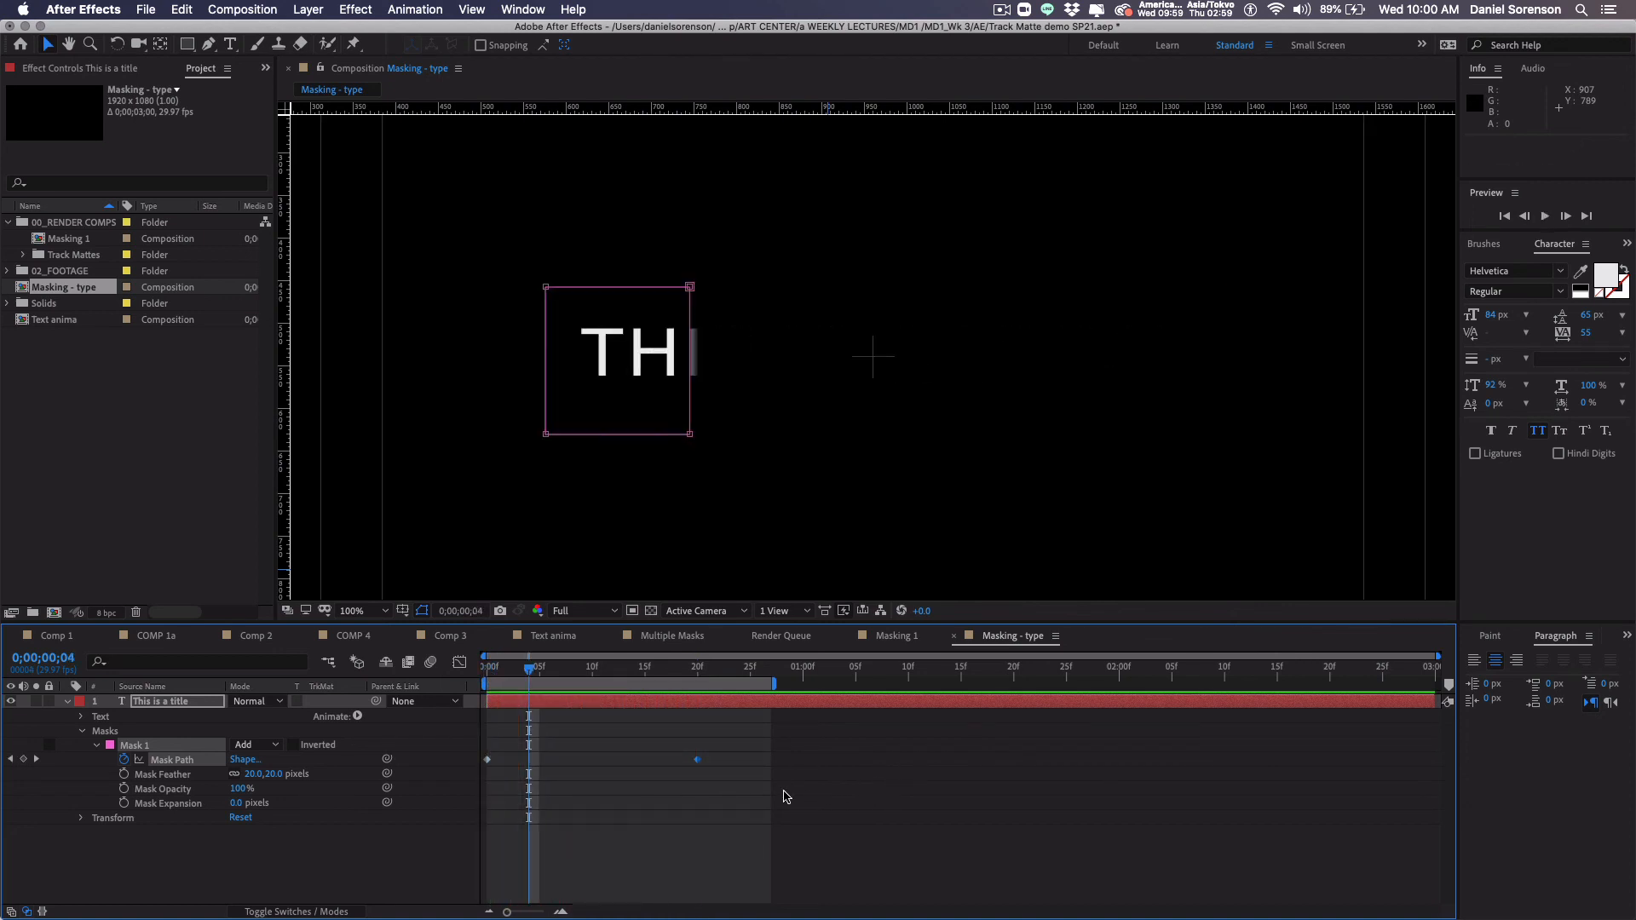
Step: Apply Easy Ease In to Mask 1's Mask Path keyframe at 0;00;00;20
right_click(697, 760)
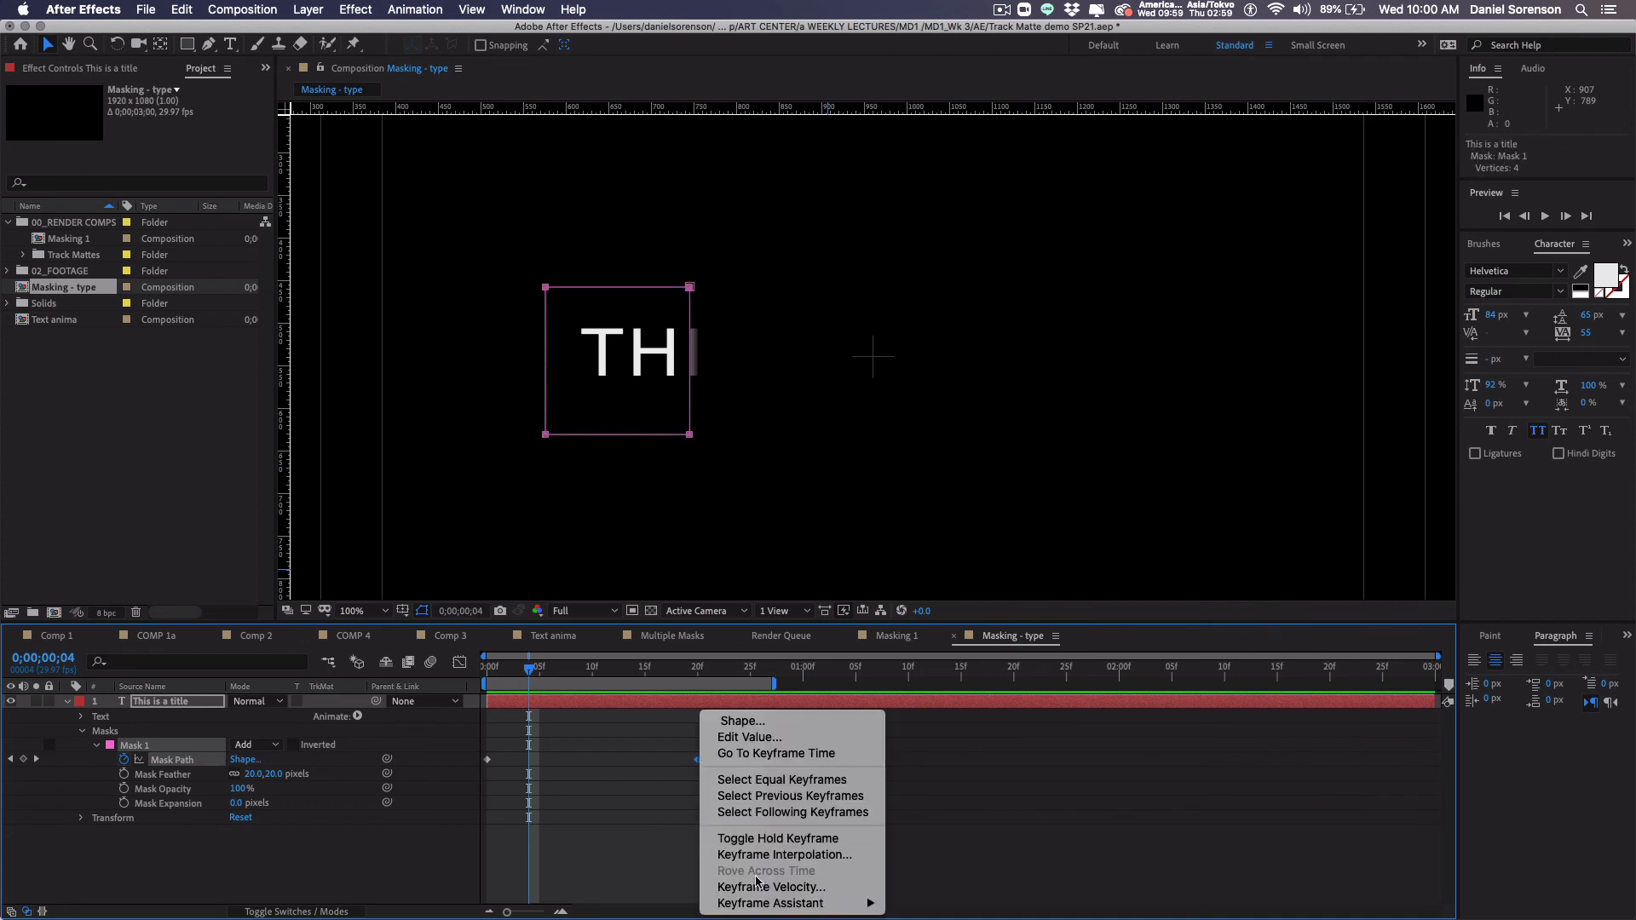
mouse_move(771, 903)
left_click(933, 822)
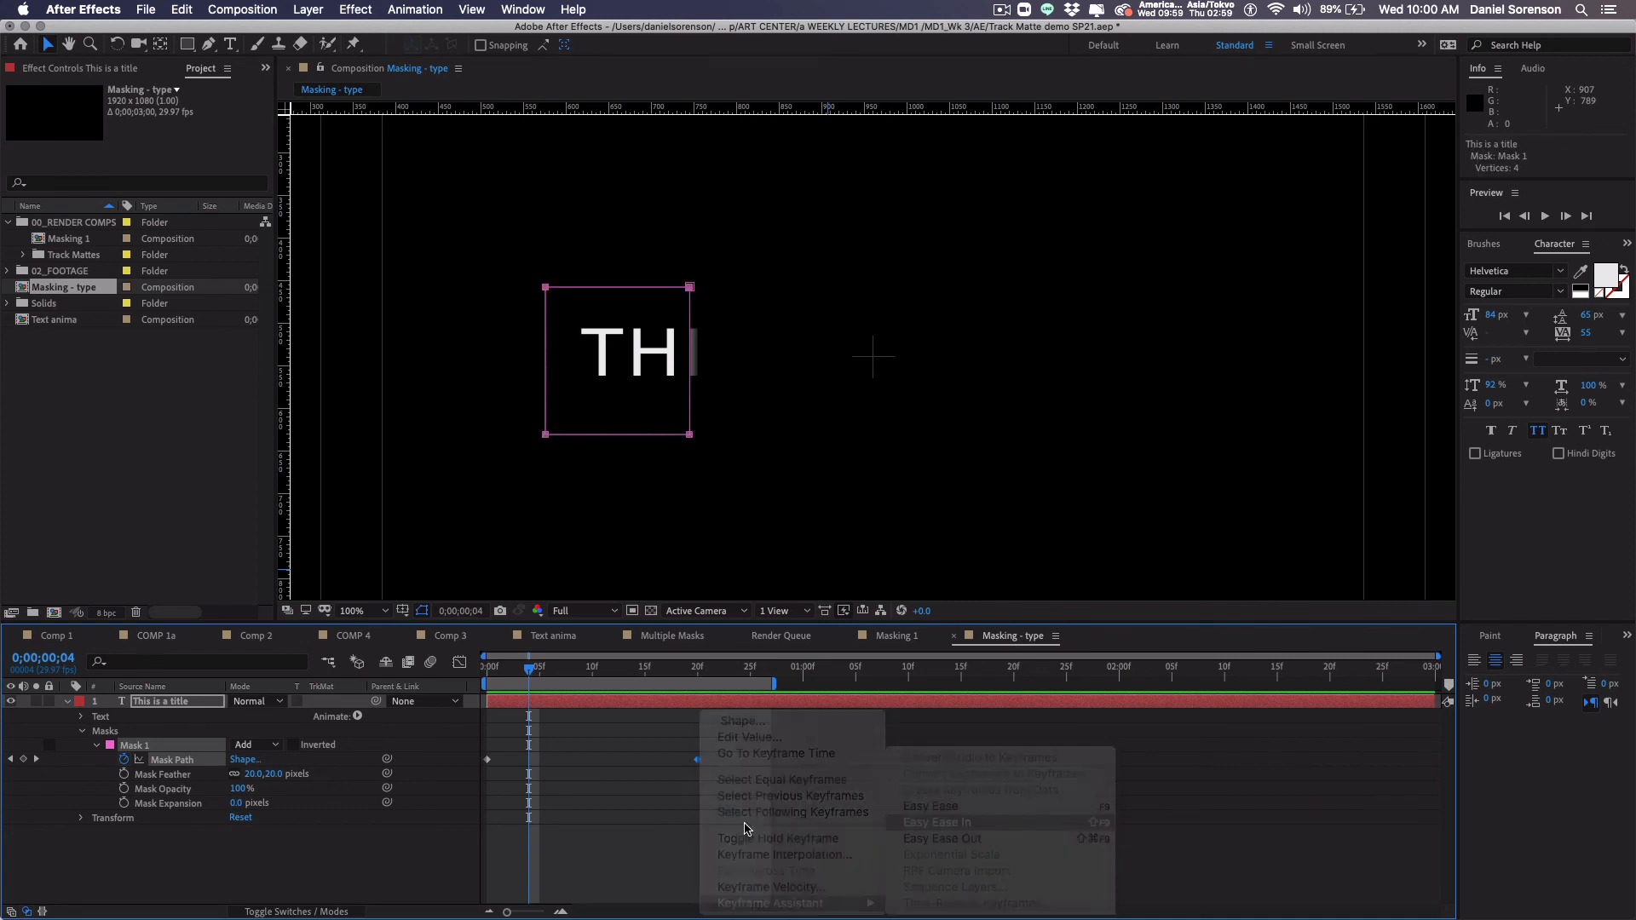
Step: Preview the eased title reveal from 0;00;00;00
left_click(490, 673)
key("space")
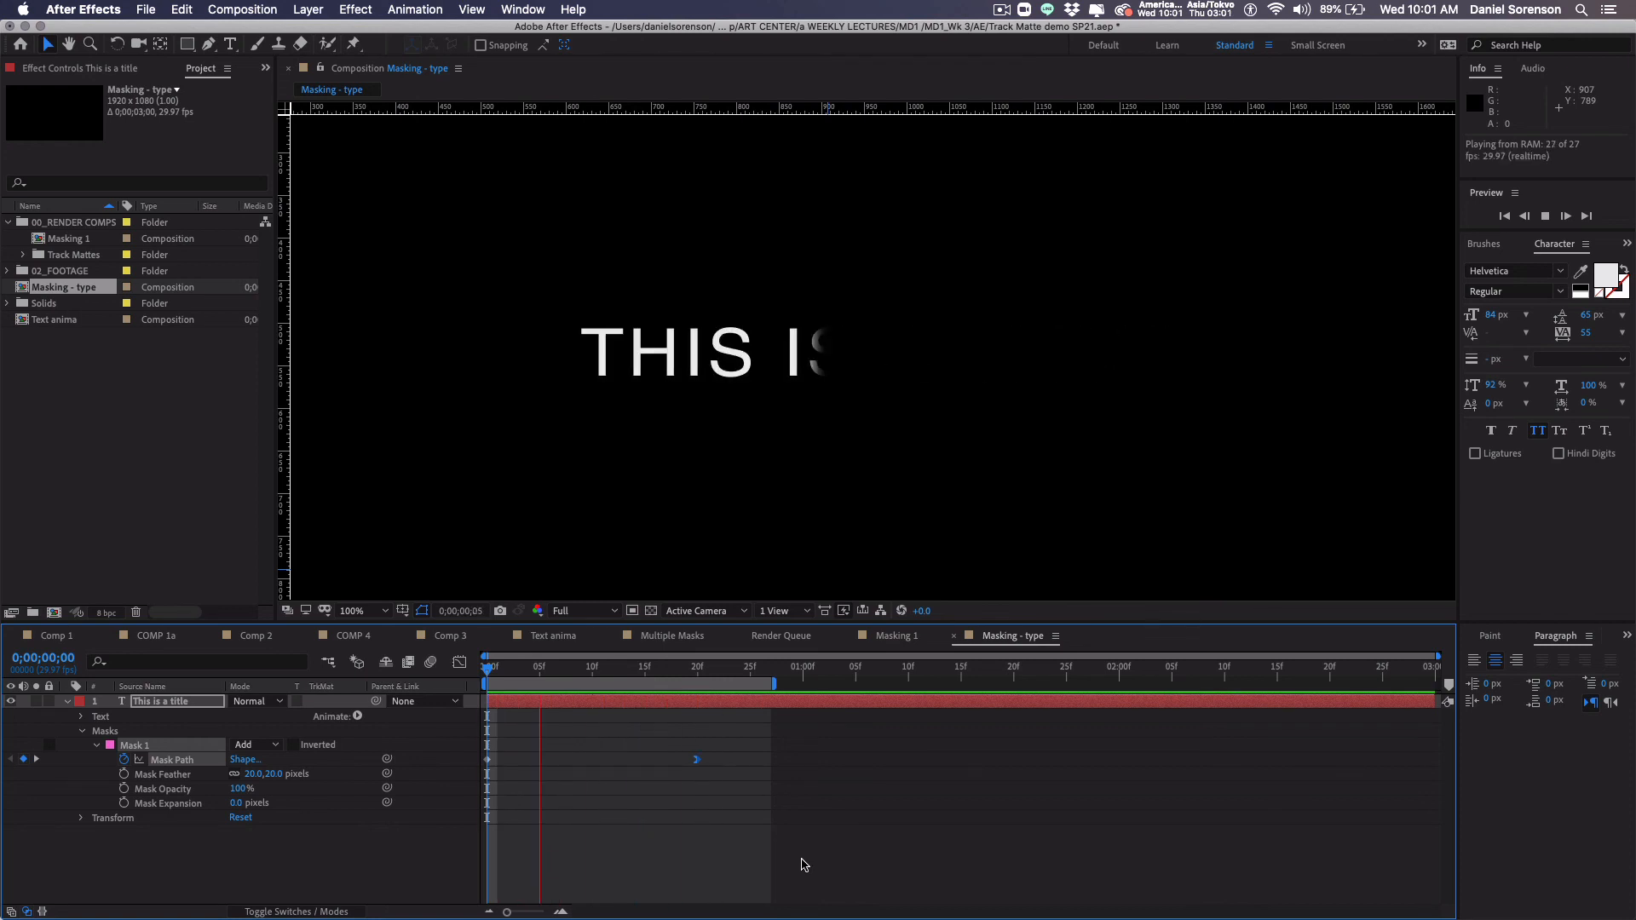
key("space")
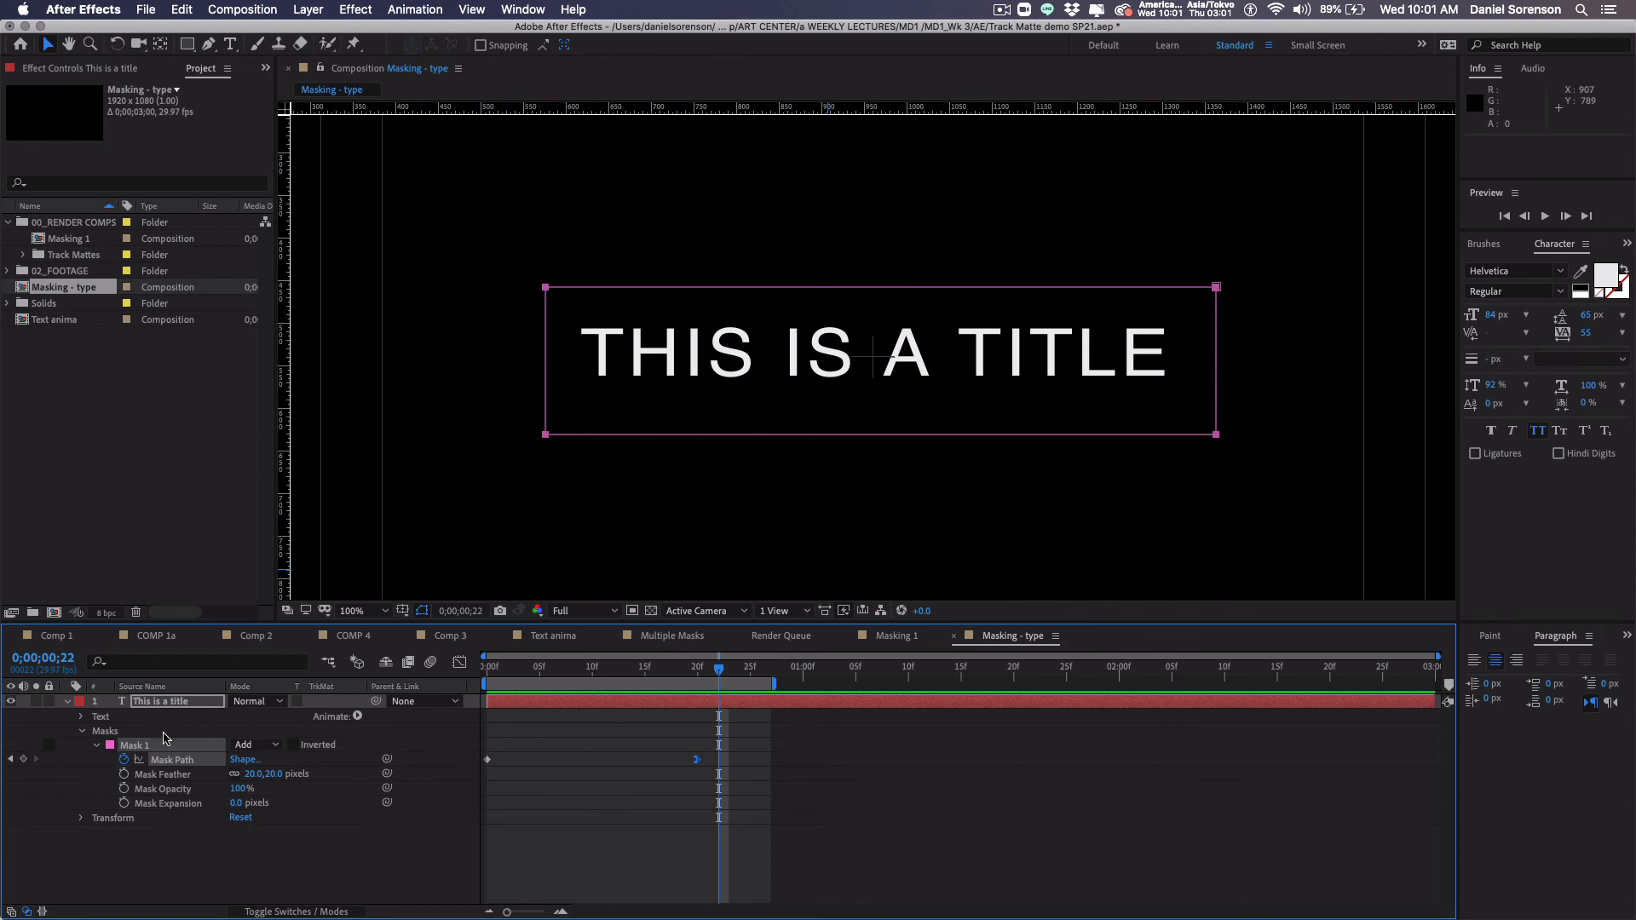
Step: Delete Mask 1 from the title layer
left_click(97, 746)
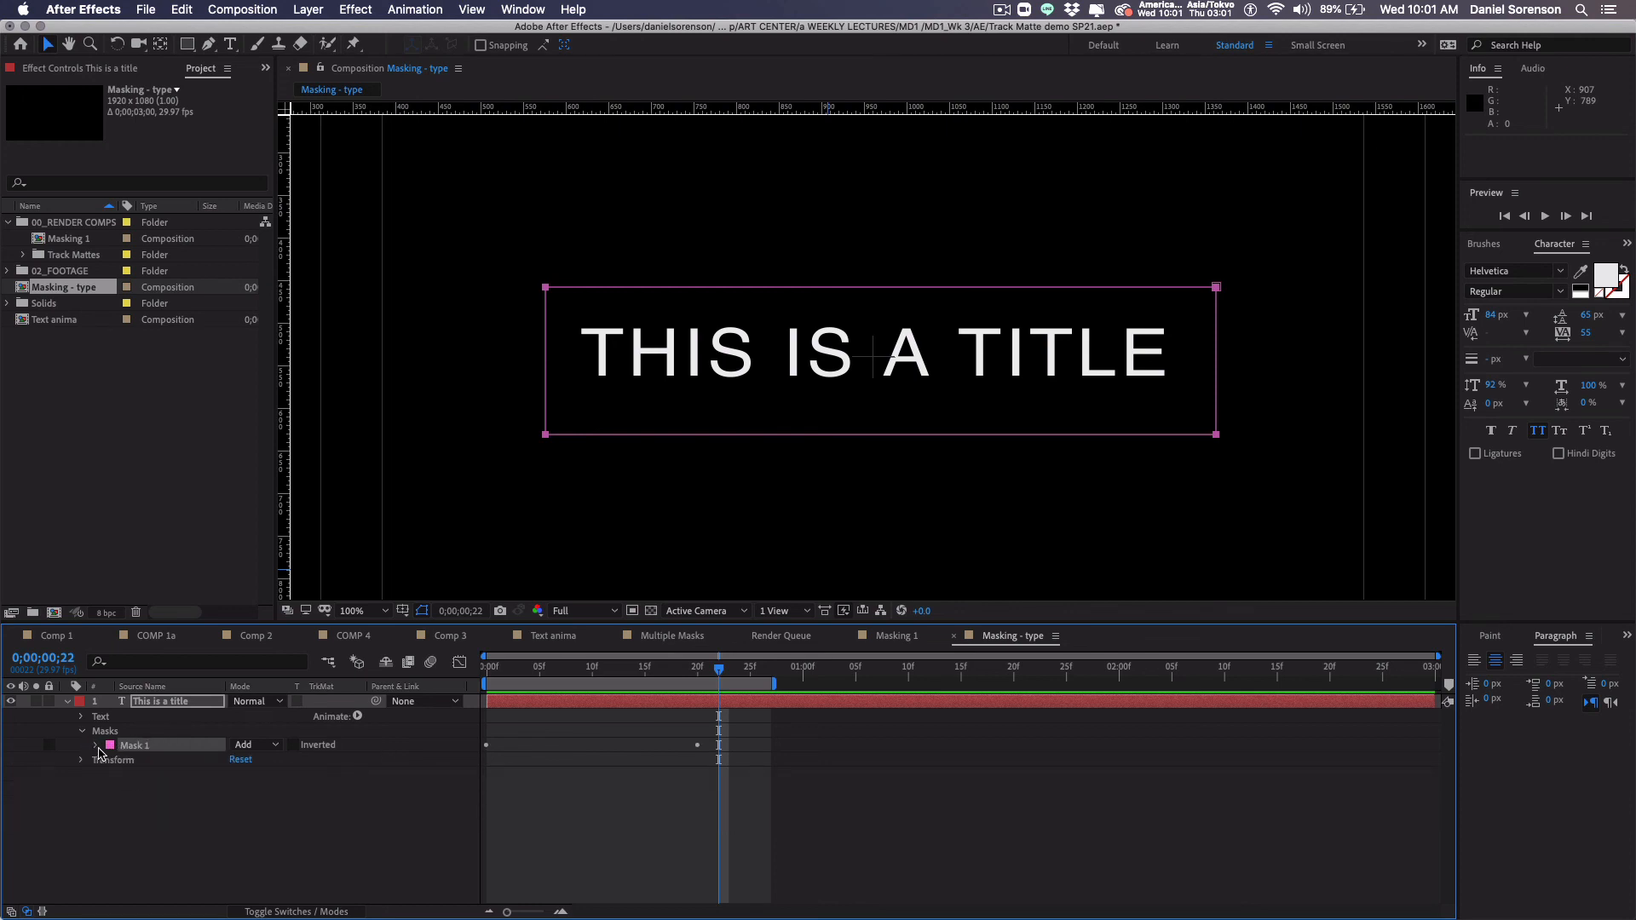
left_click(97, 746)
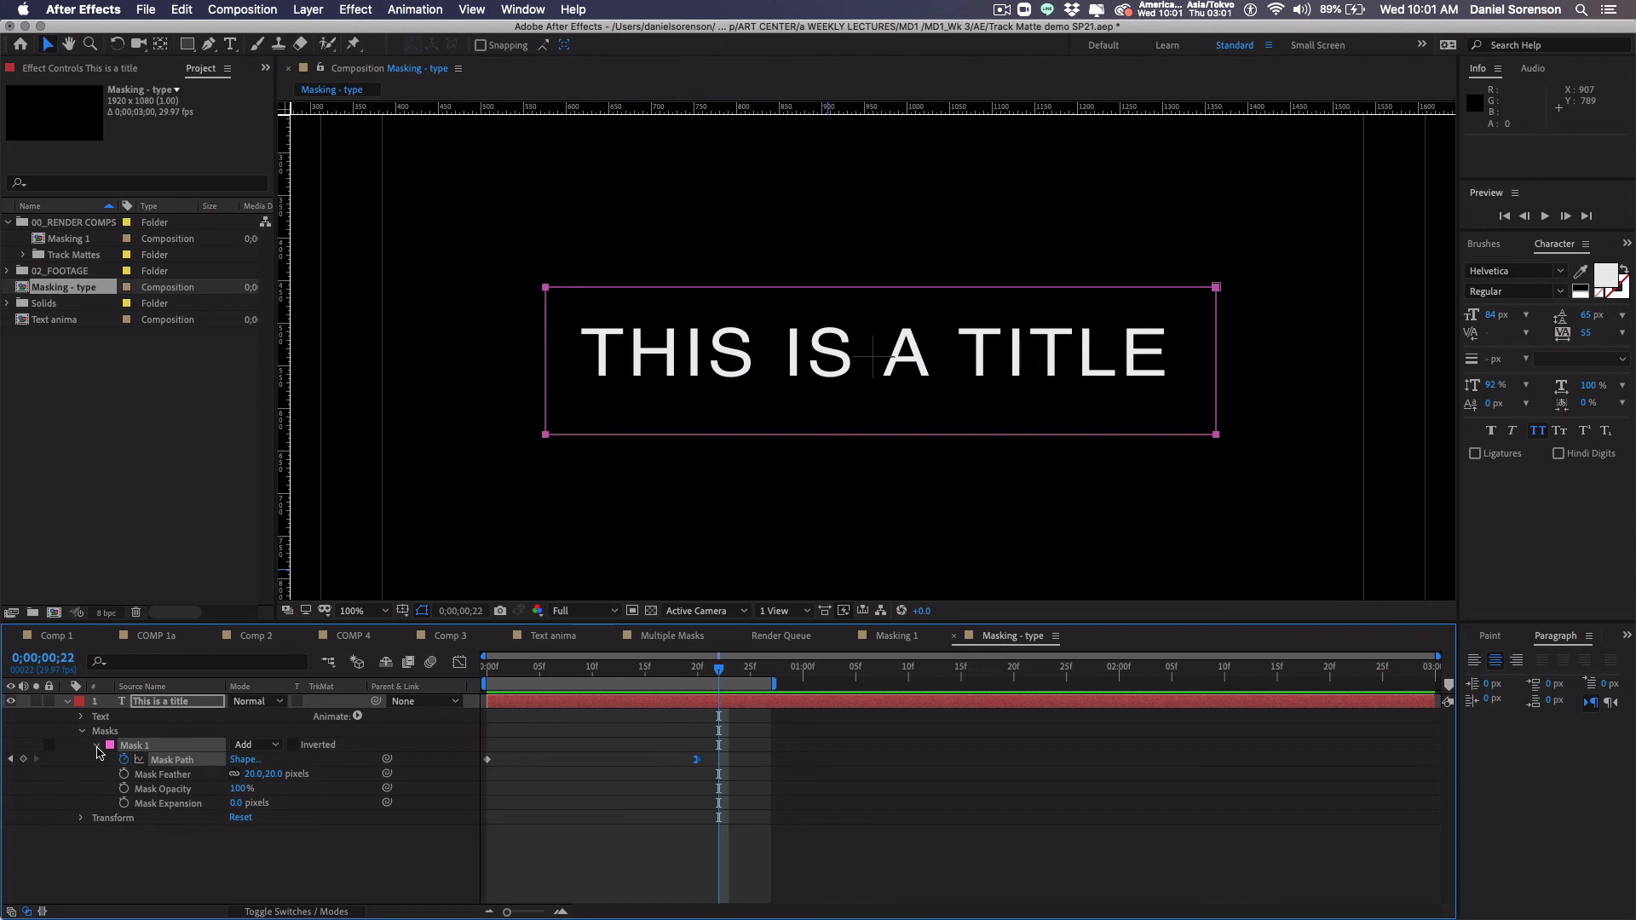
left_click(96, 746)
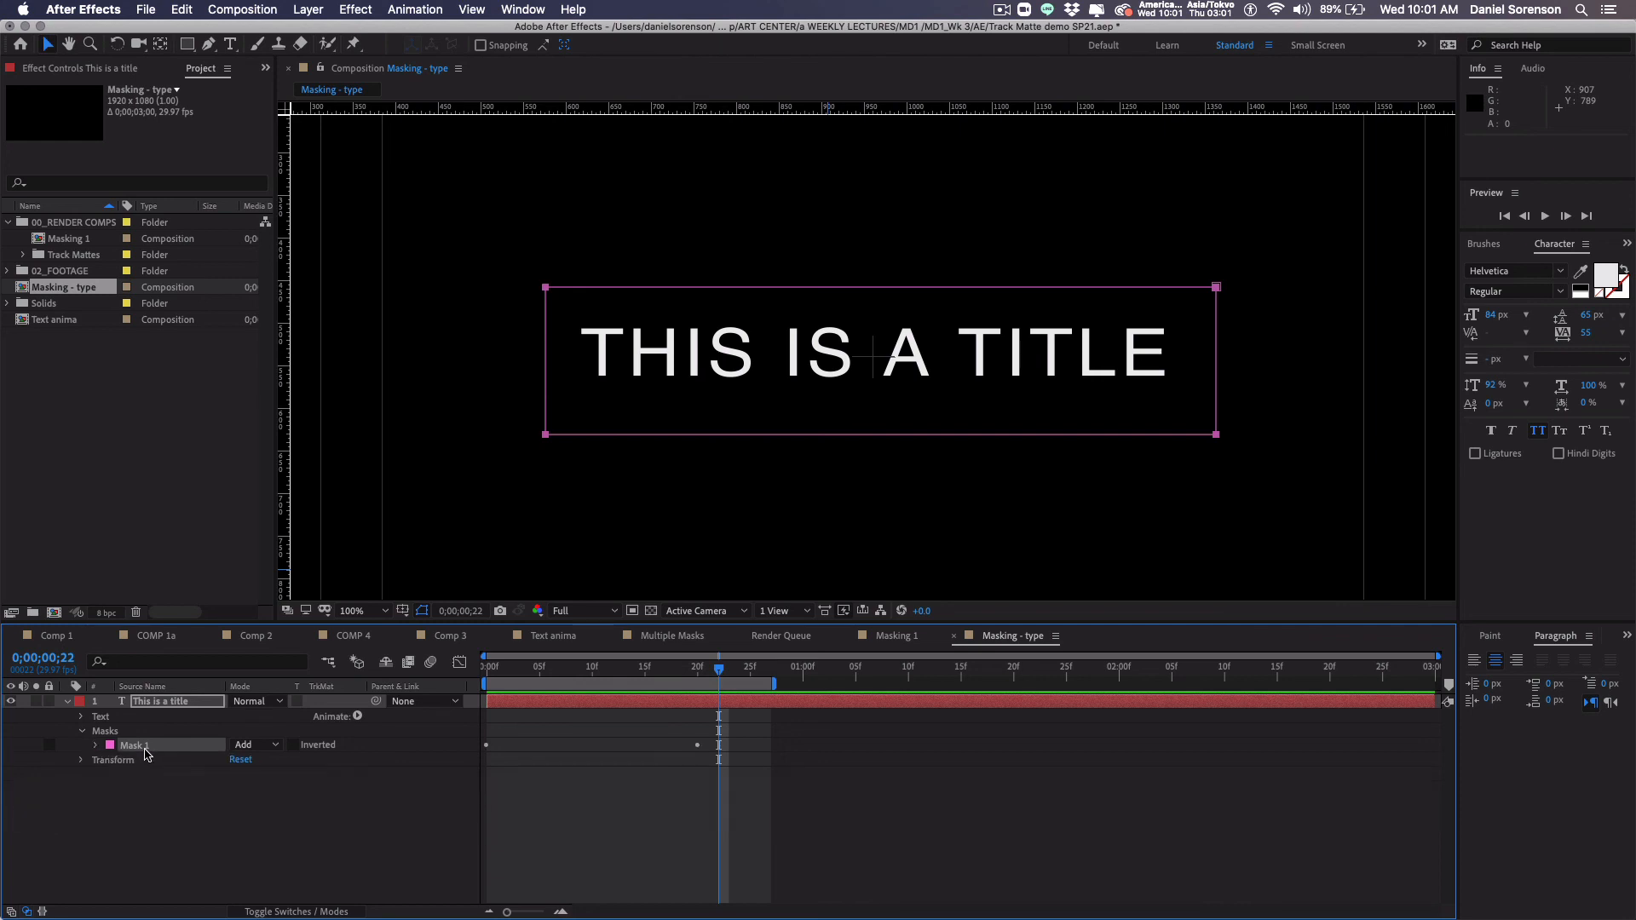
left_click(132, 746)
key("super+z")
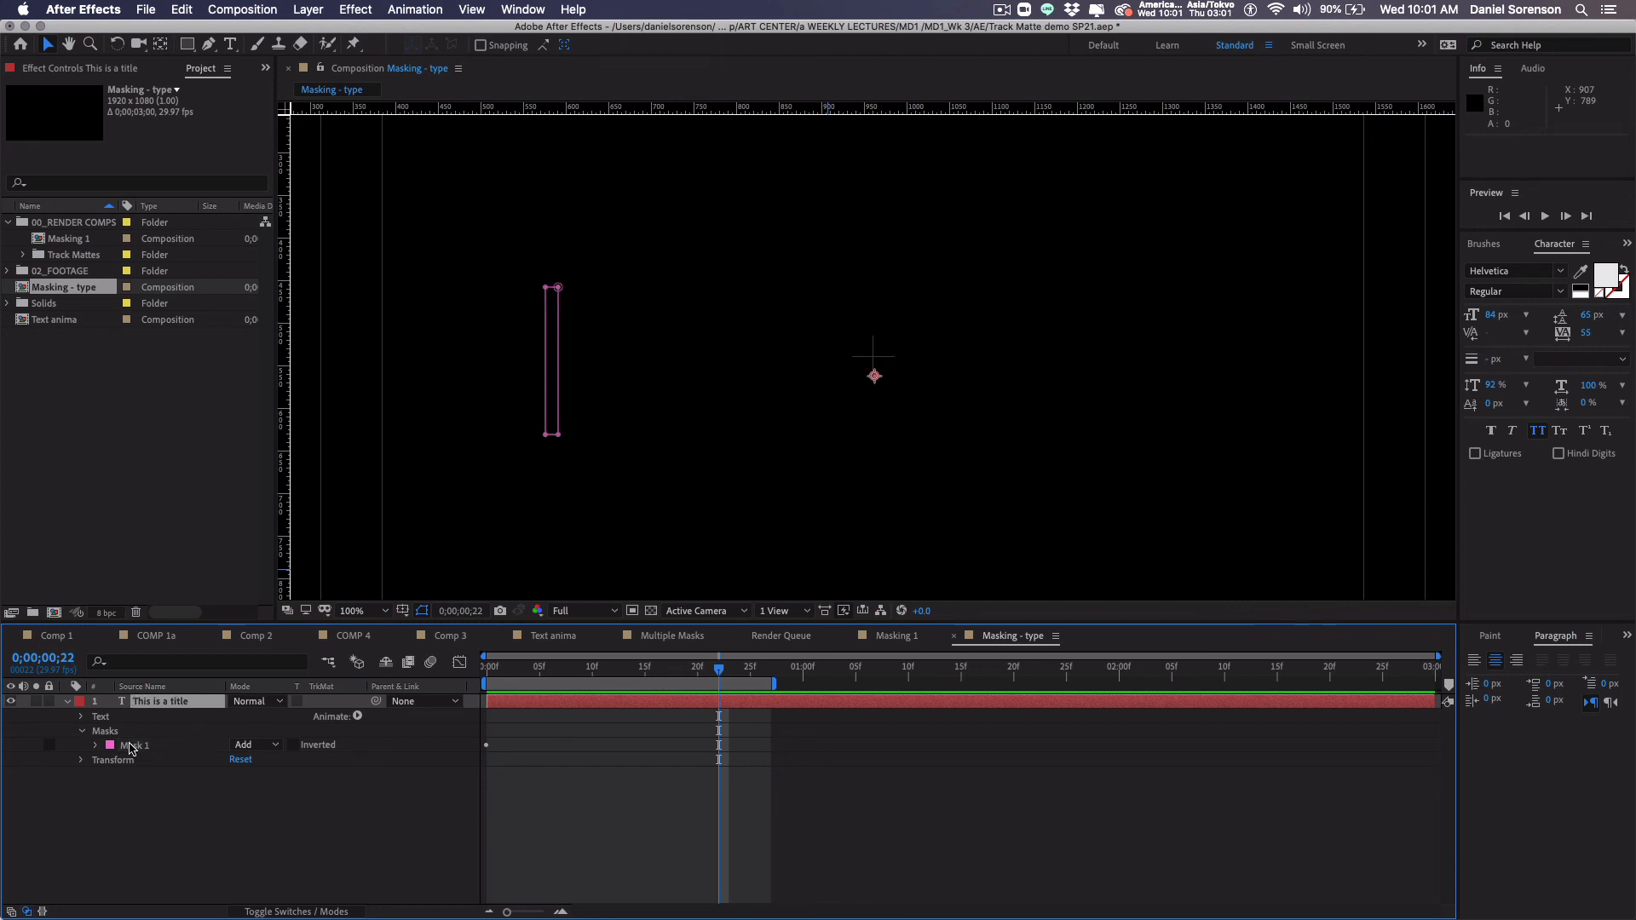
left_click(132, 746)
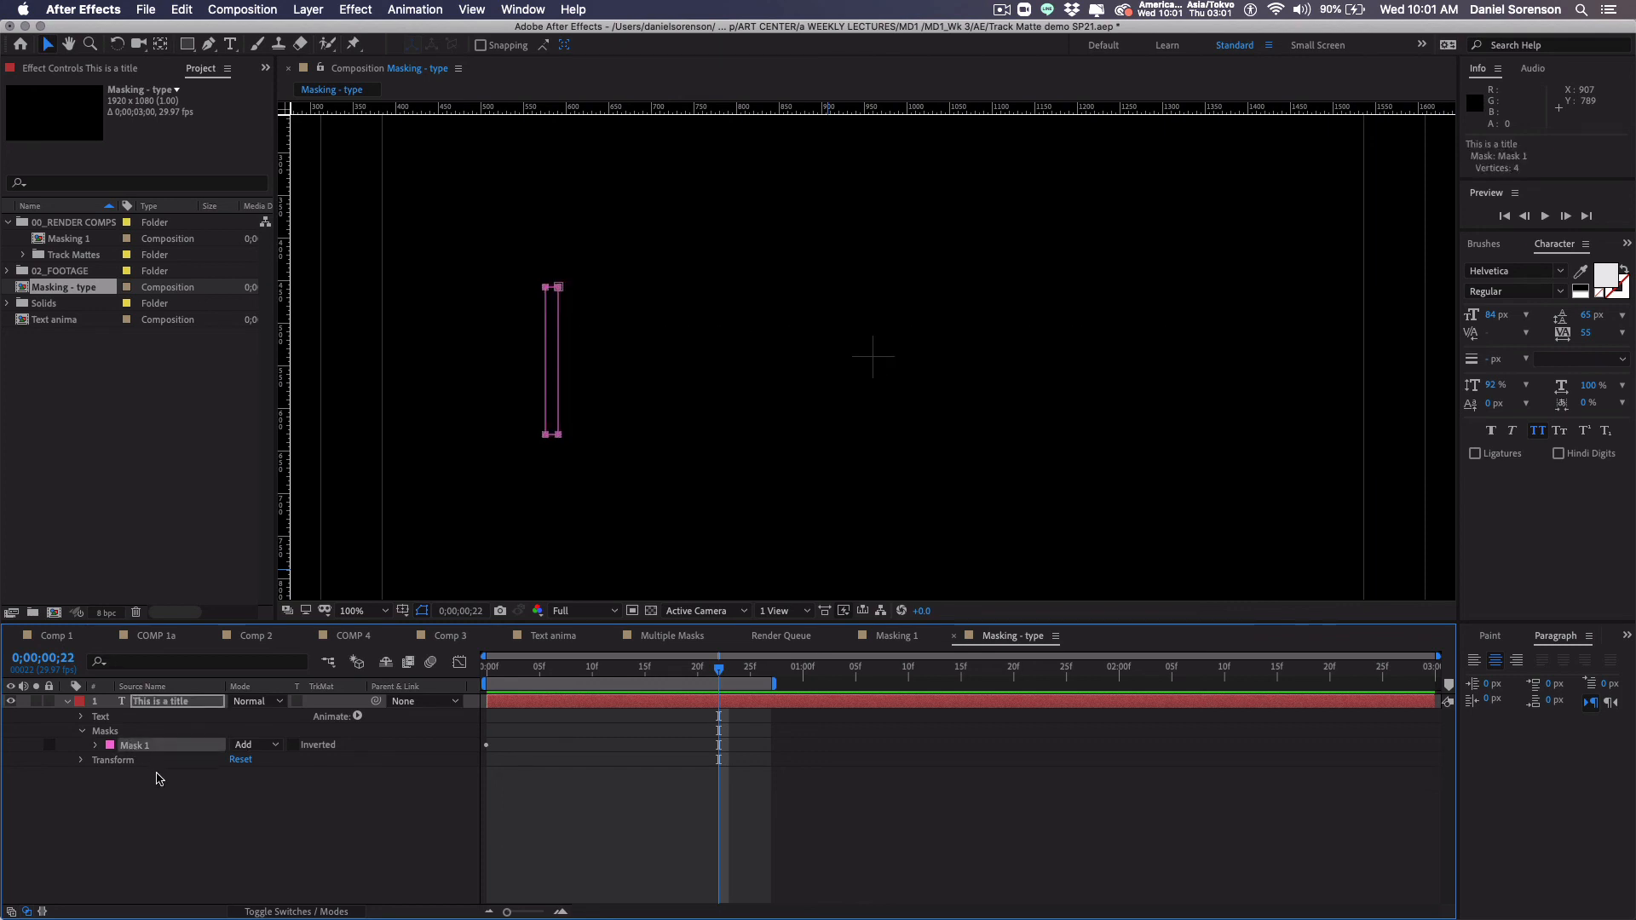
key("Delete")
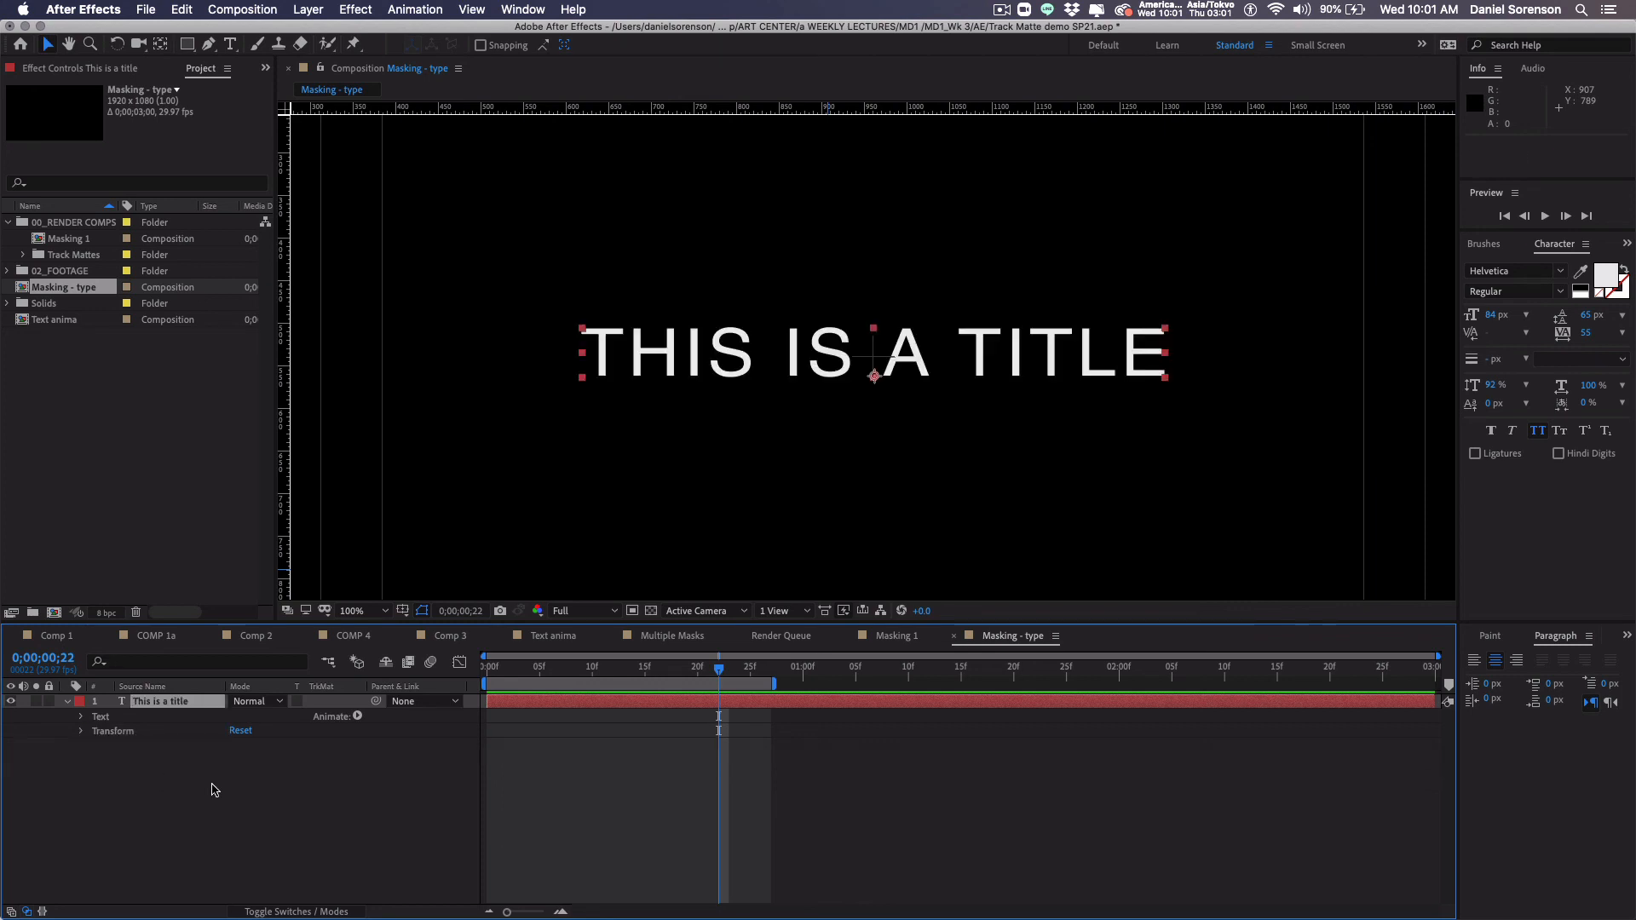
Step: Draw a rectangular mask about 12 px wide and 149 px tall at the title's center and keyframe its Mask Path at 0;00;00;22
left_click(186, 44)
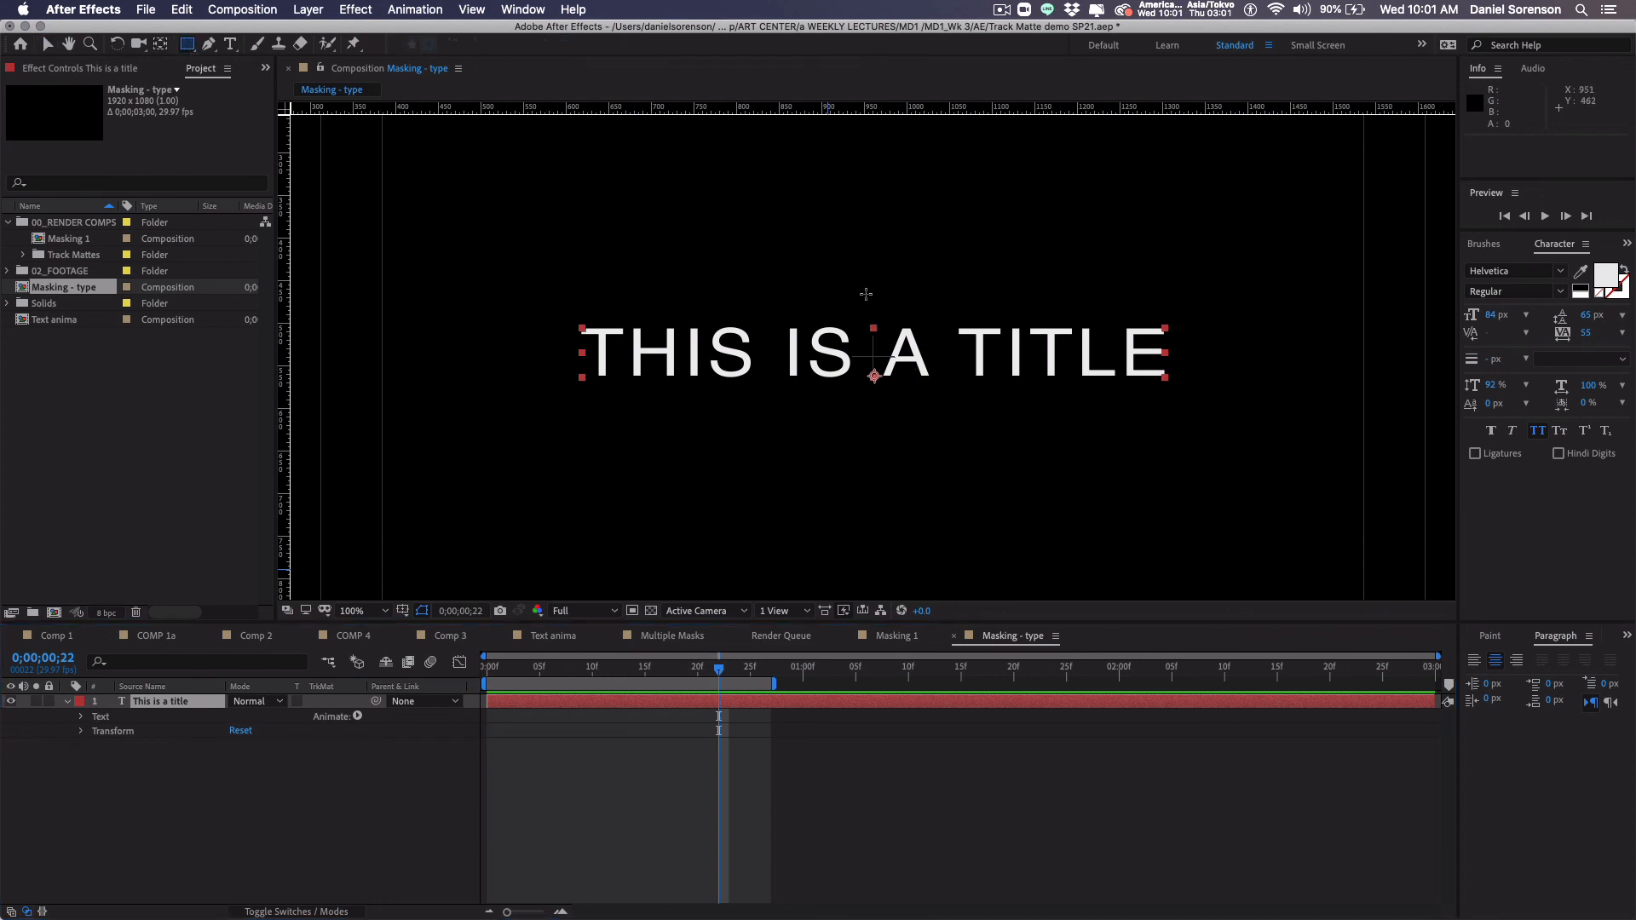
left_click_drag(866, 291, 876, 418)
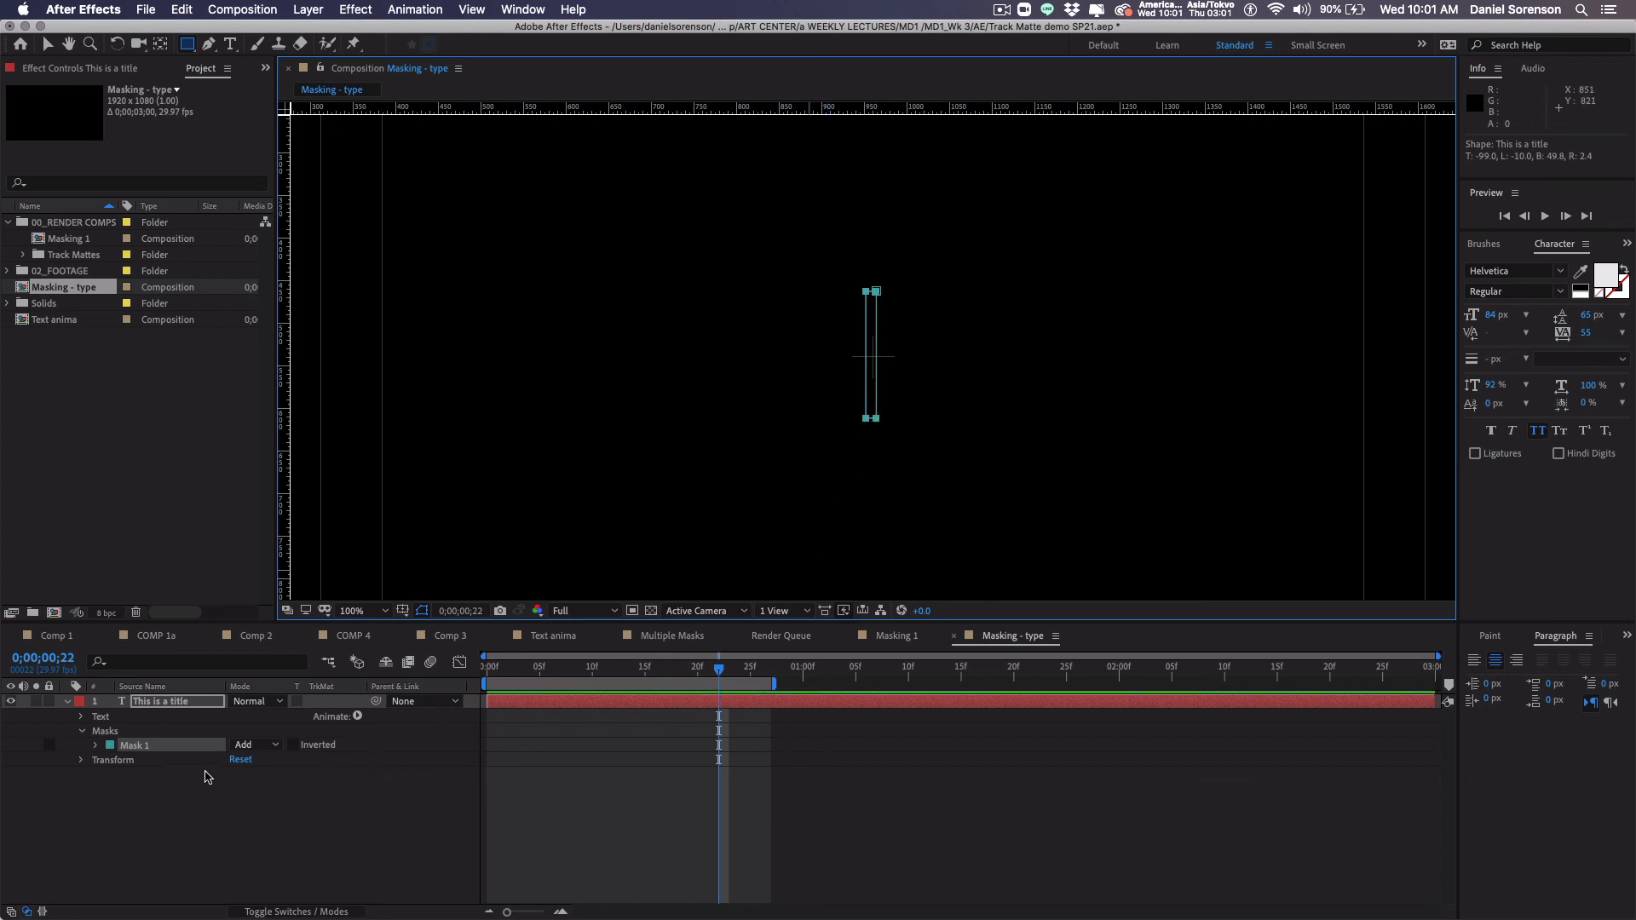
left_click(96, 746)
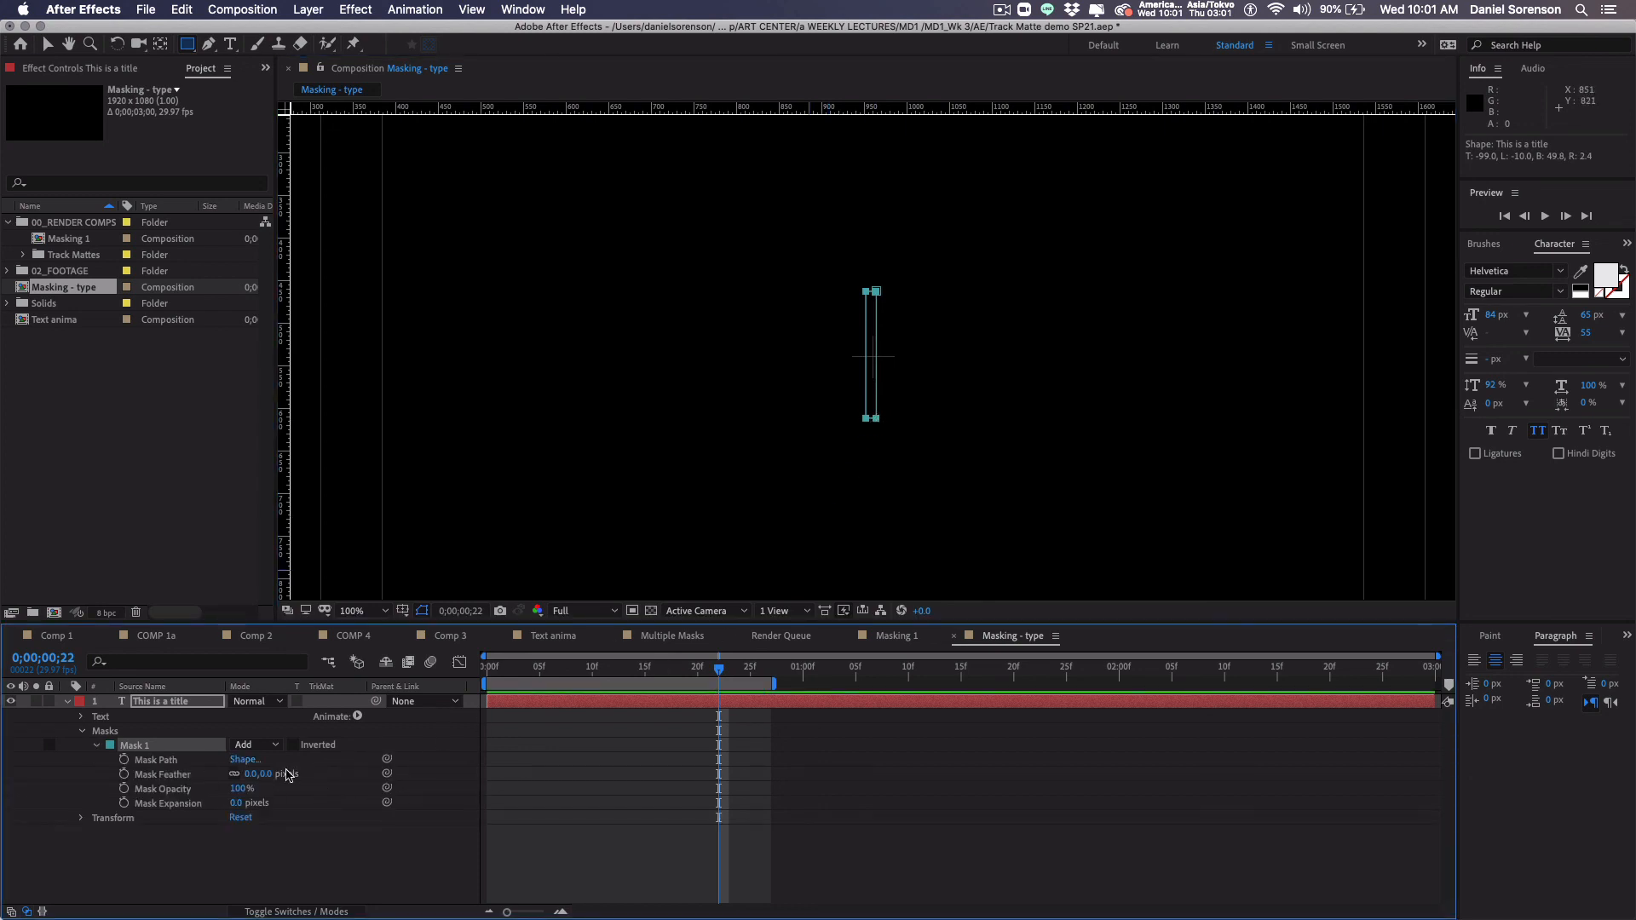
left_click(124, 759)
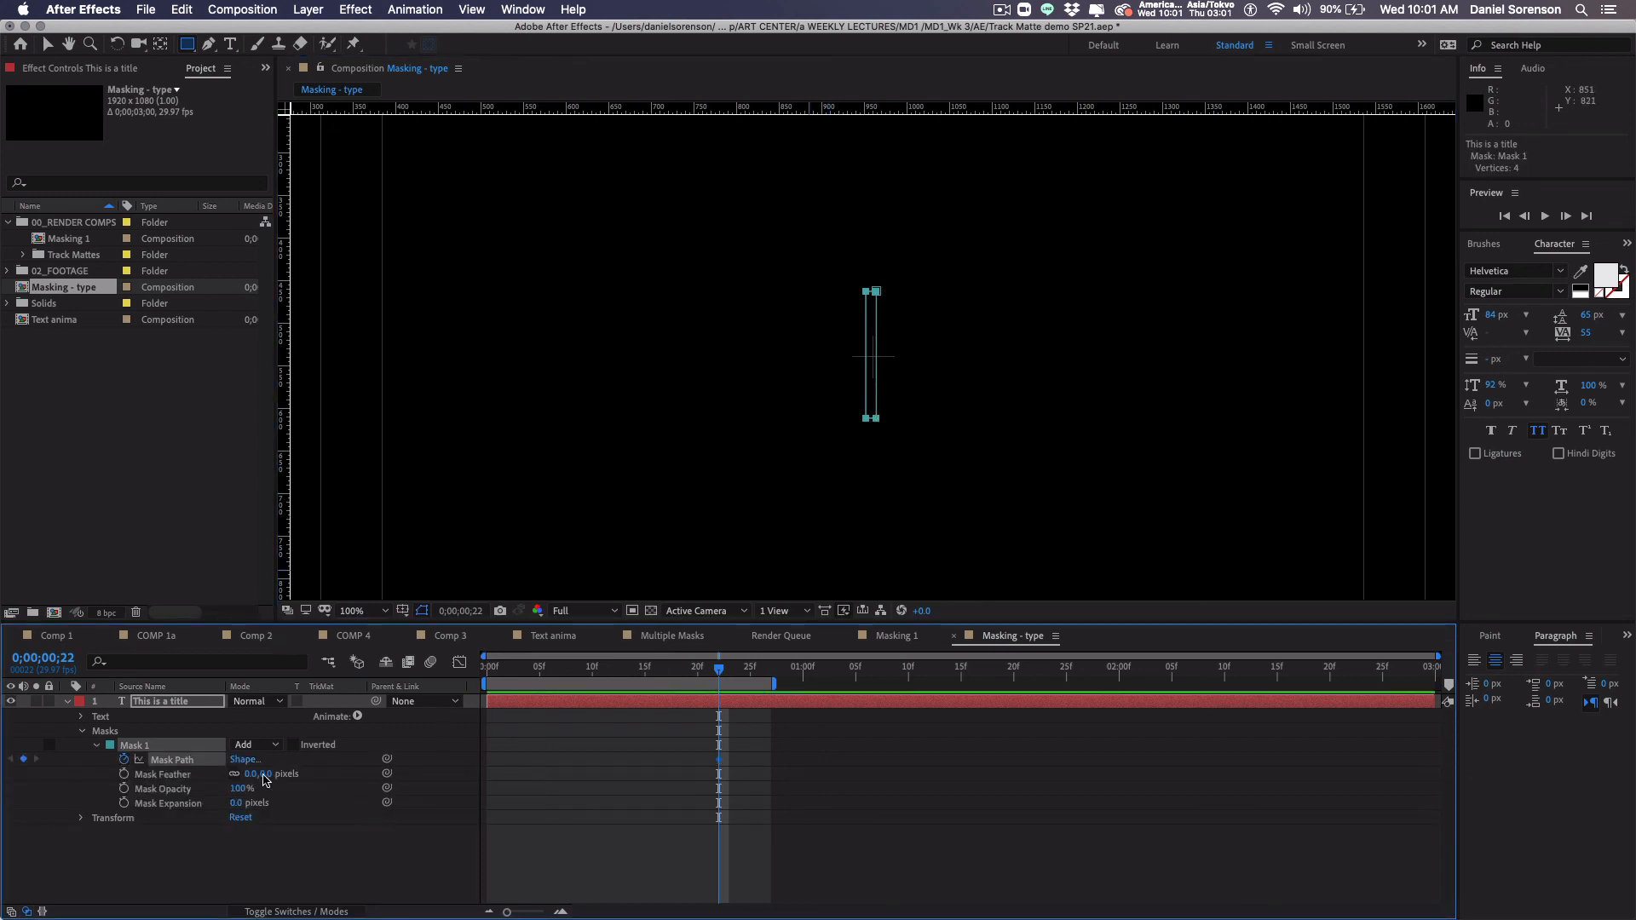
Step: Move Mask 1's Mask Path keyframe to 0;00;00;00
left_click(47, 43)
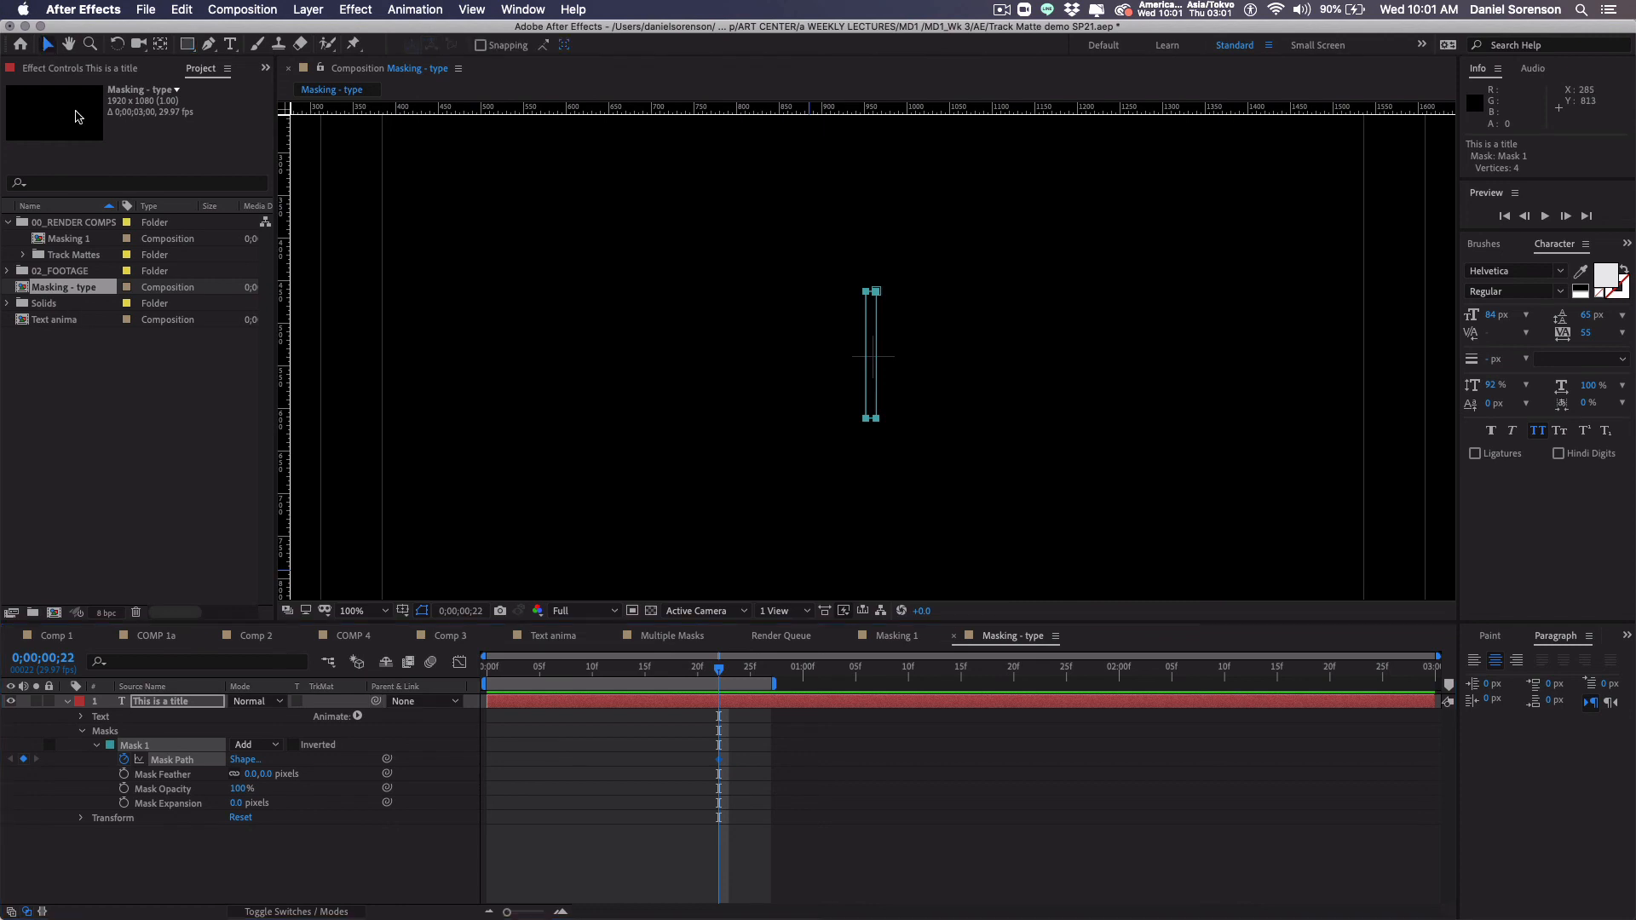
left_click(760, 762)
left_click(718, 761)
left_click_drag(718, 764, 496, 771)
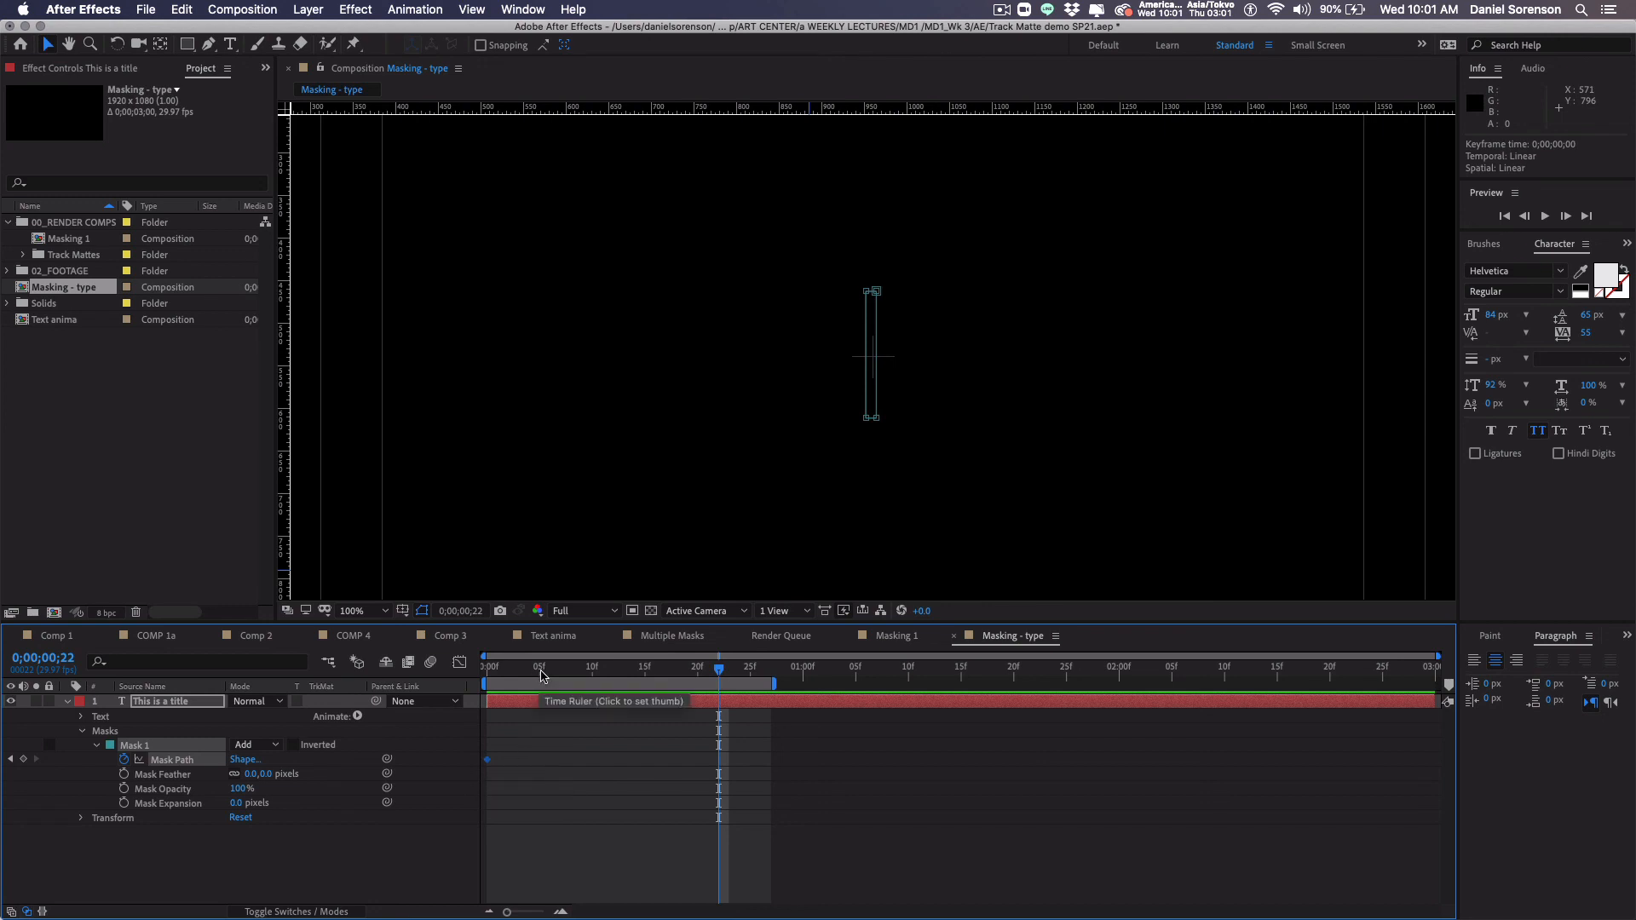
Step: At 0;00;00;20, stretch Mask 1 horizontally from both side edges until it encloses the whole title
left_click_drag(719, 671, 696, 675)
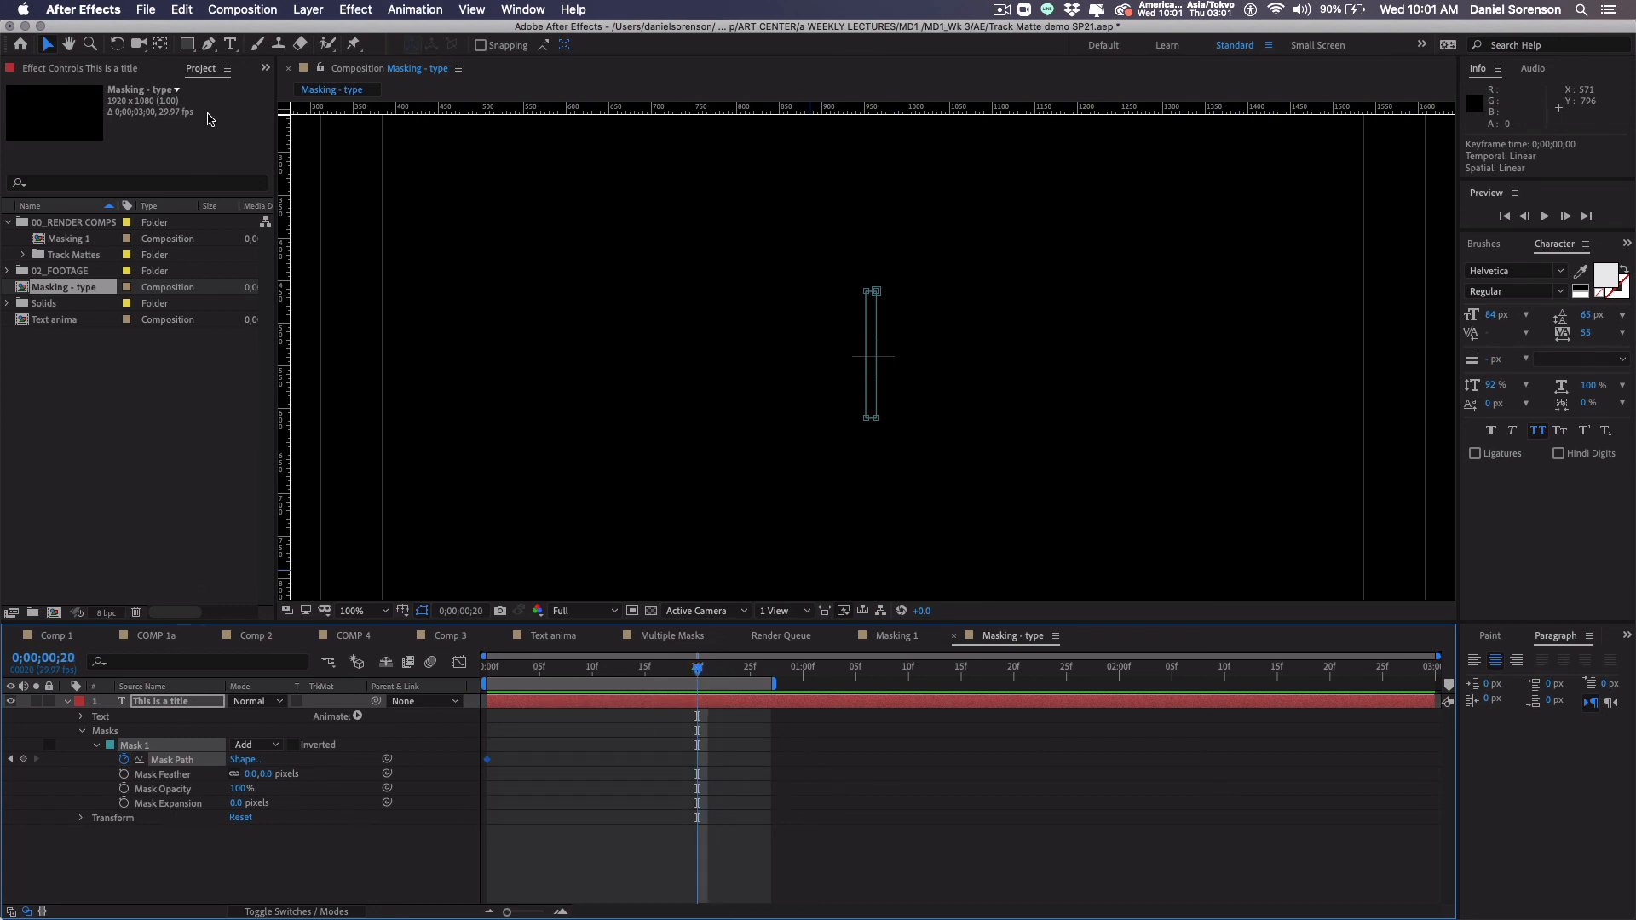
left_click(48, 46)
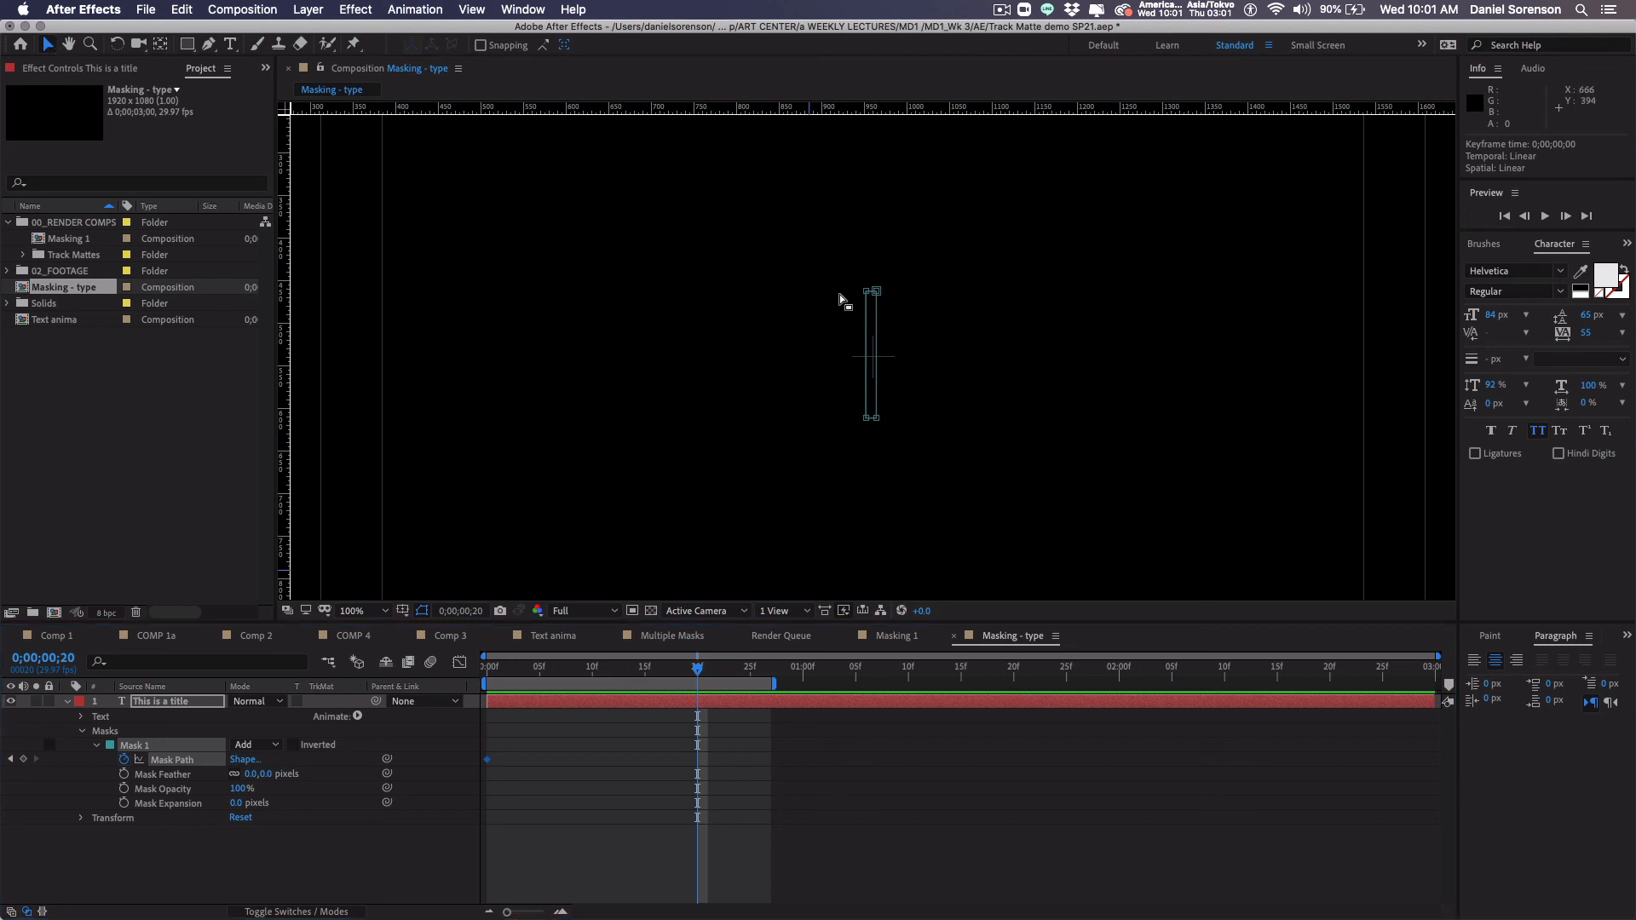
left_click(875, 355)
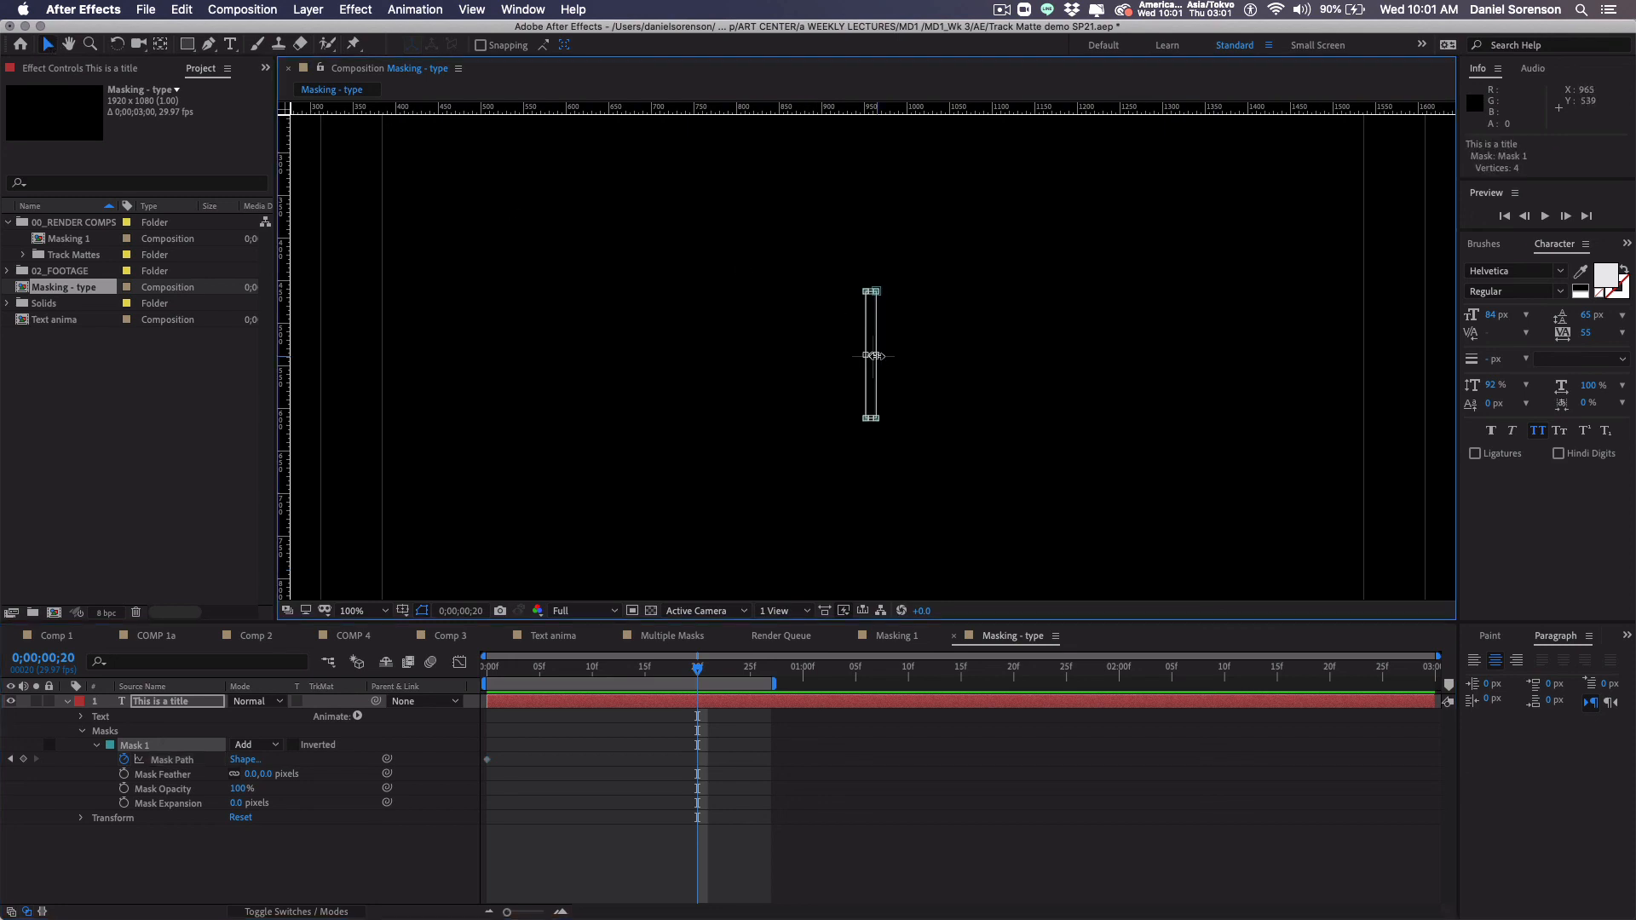
left_click_drag(877, 355, 1179, 375)
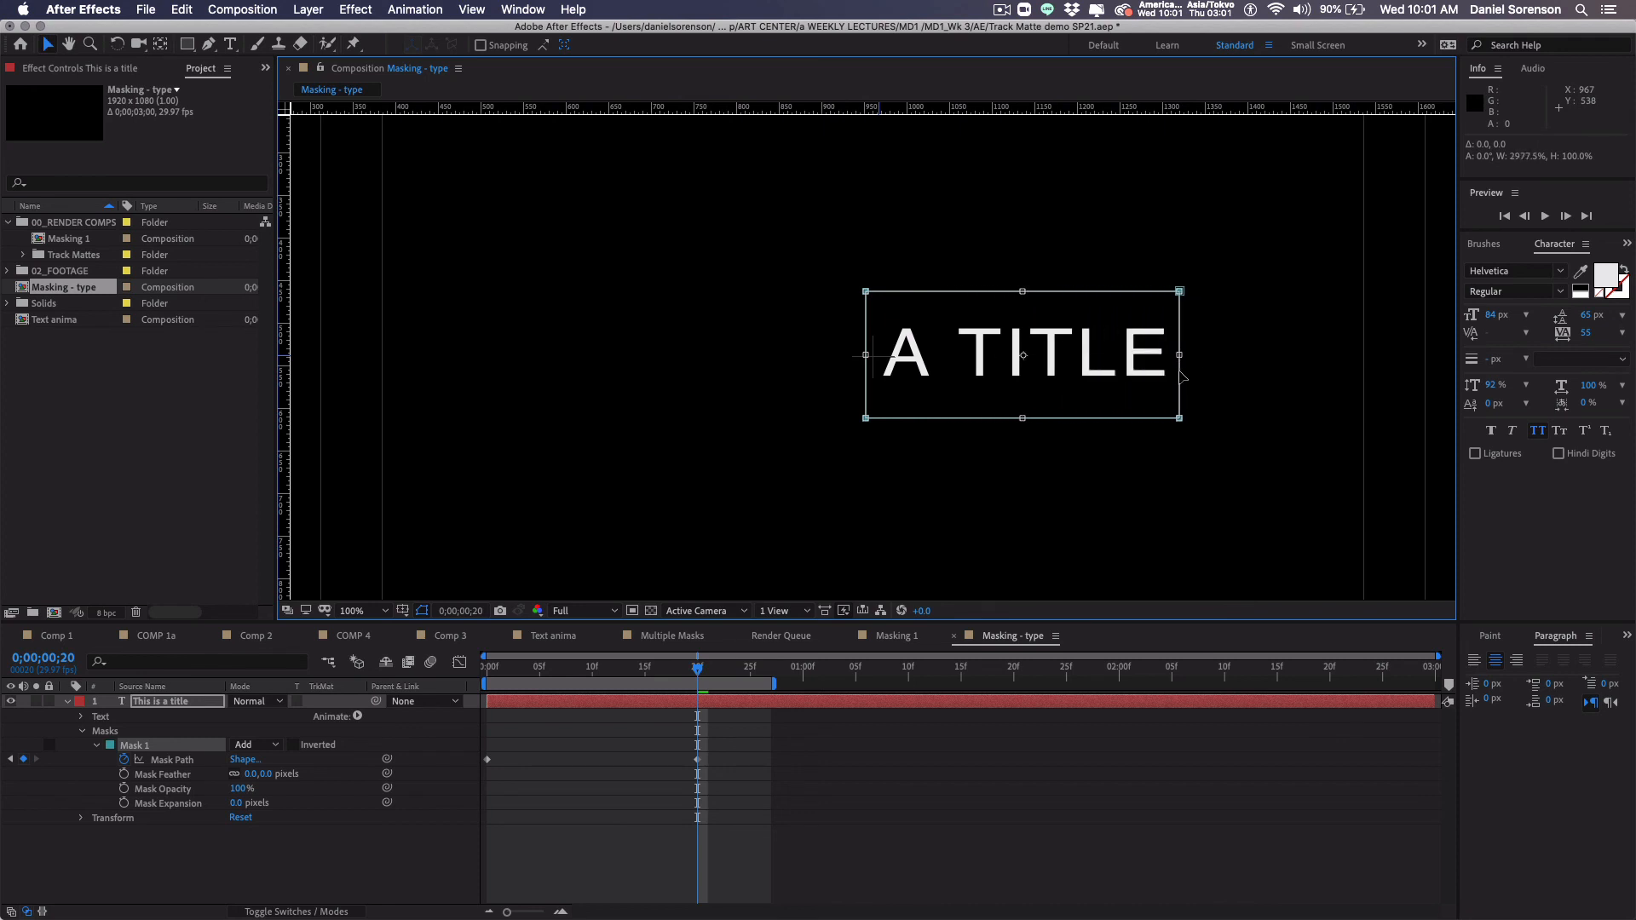
left_click_drag(866, 355, 550, 356)
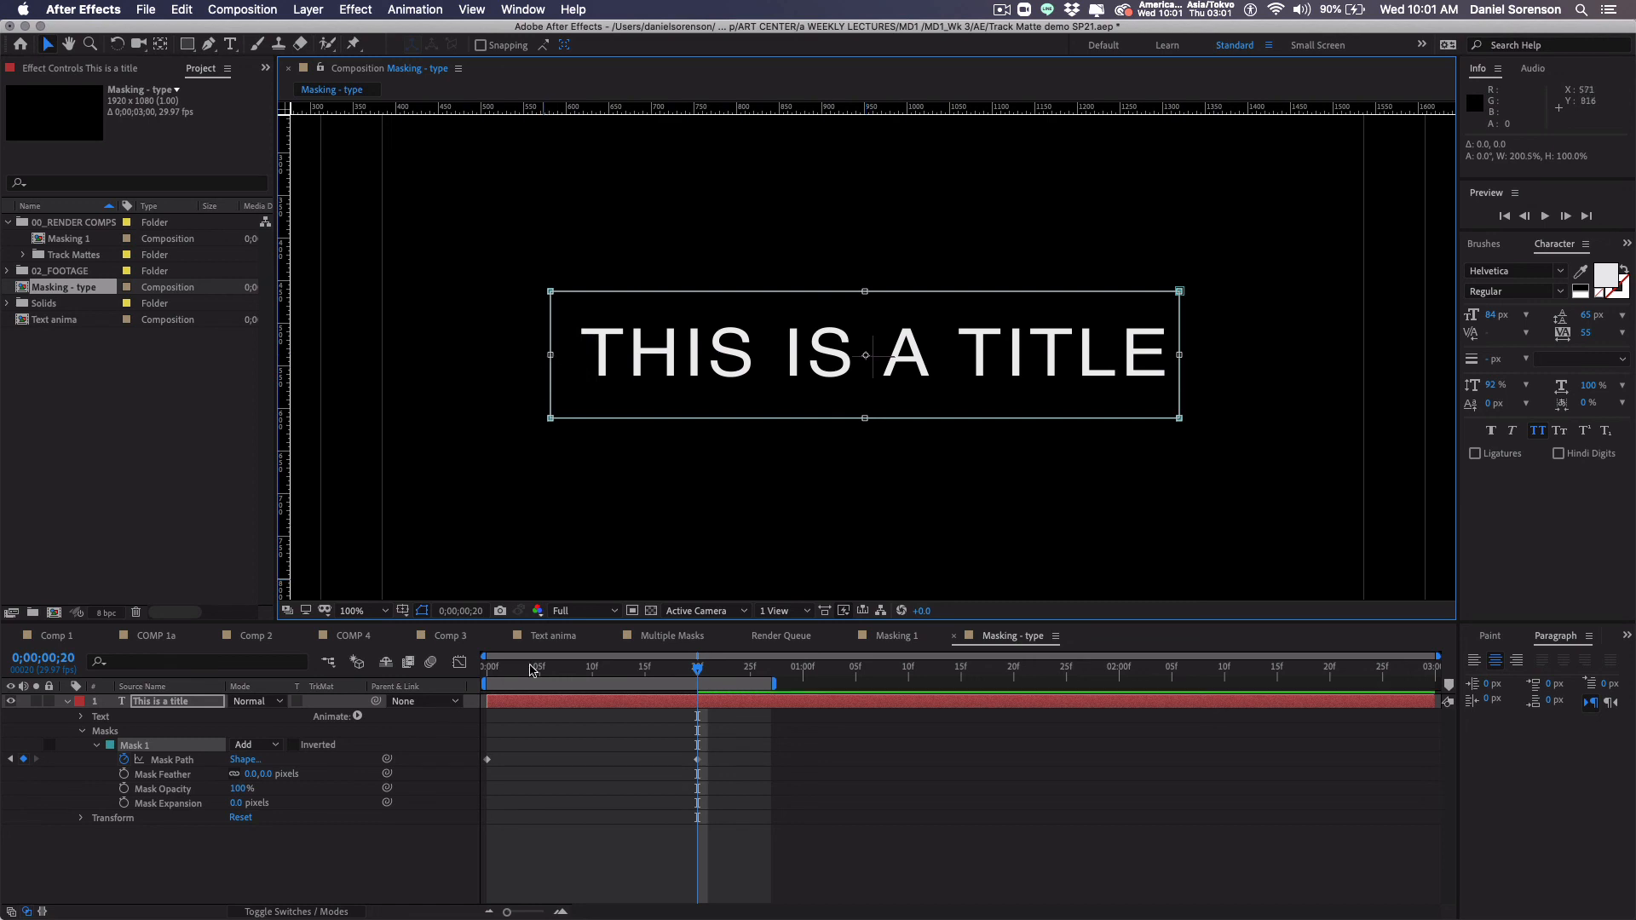
Step: Preview the center-out title reveal from 0;00;00;00
left_click(496, 675)
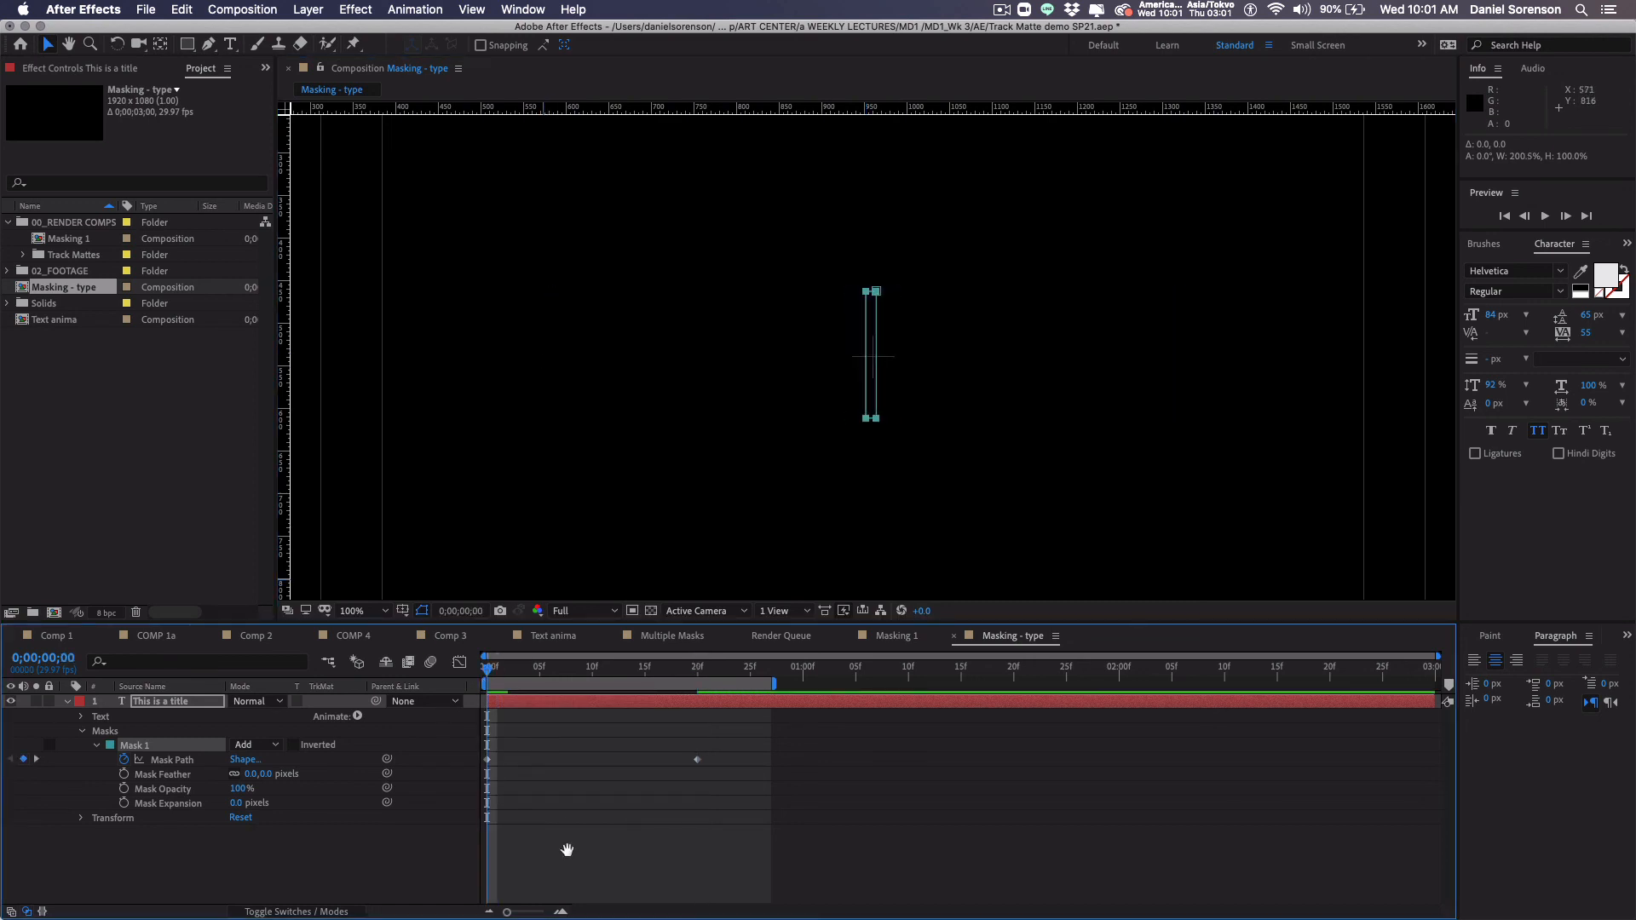
key("space")
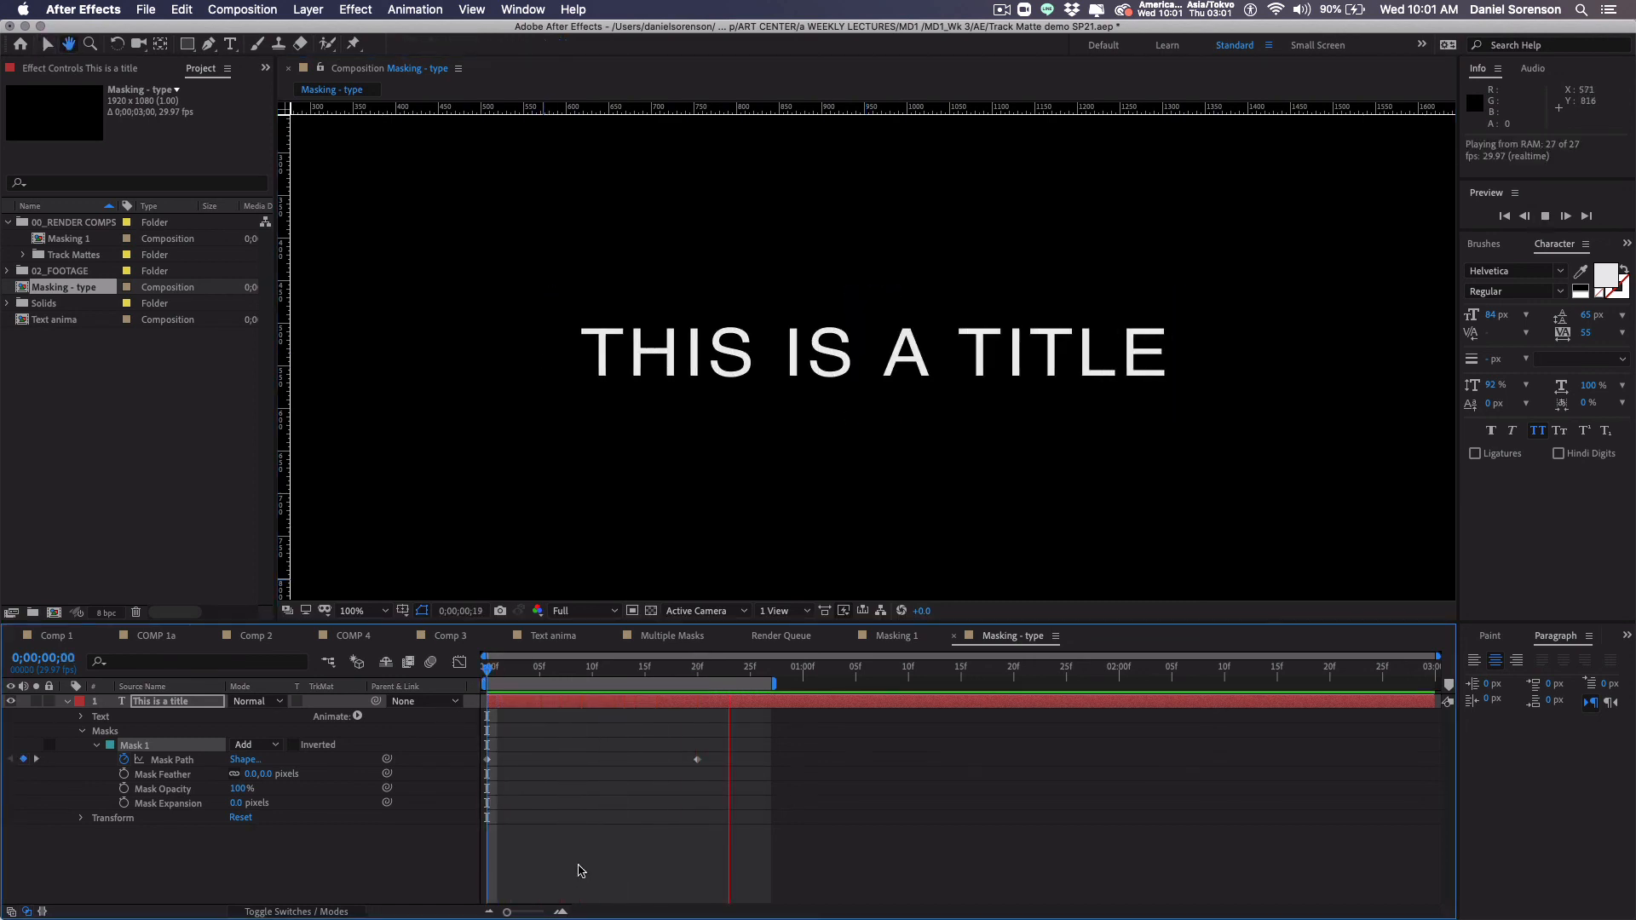
key("space")
Step: Move Mask 1's two Mask Path keyframes to 0;00;00;10 and 0;00;01;00, and end the work area at 0;00;01;03
left_click_drag(745, 750, 554, 768)
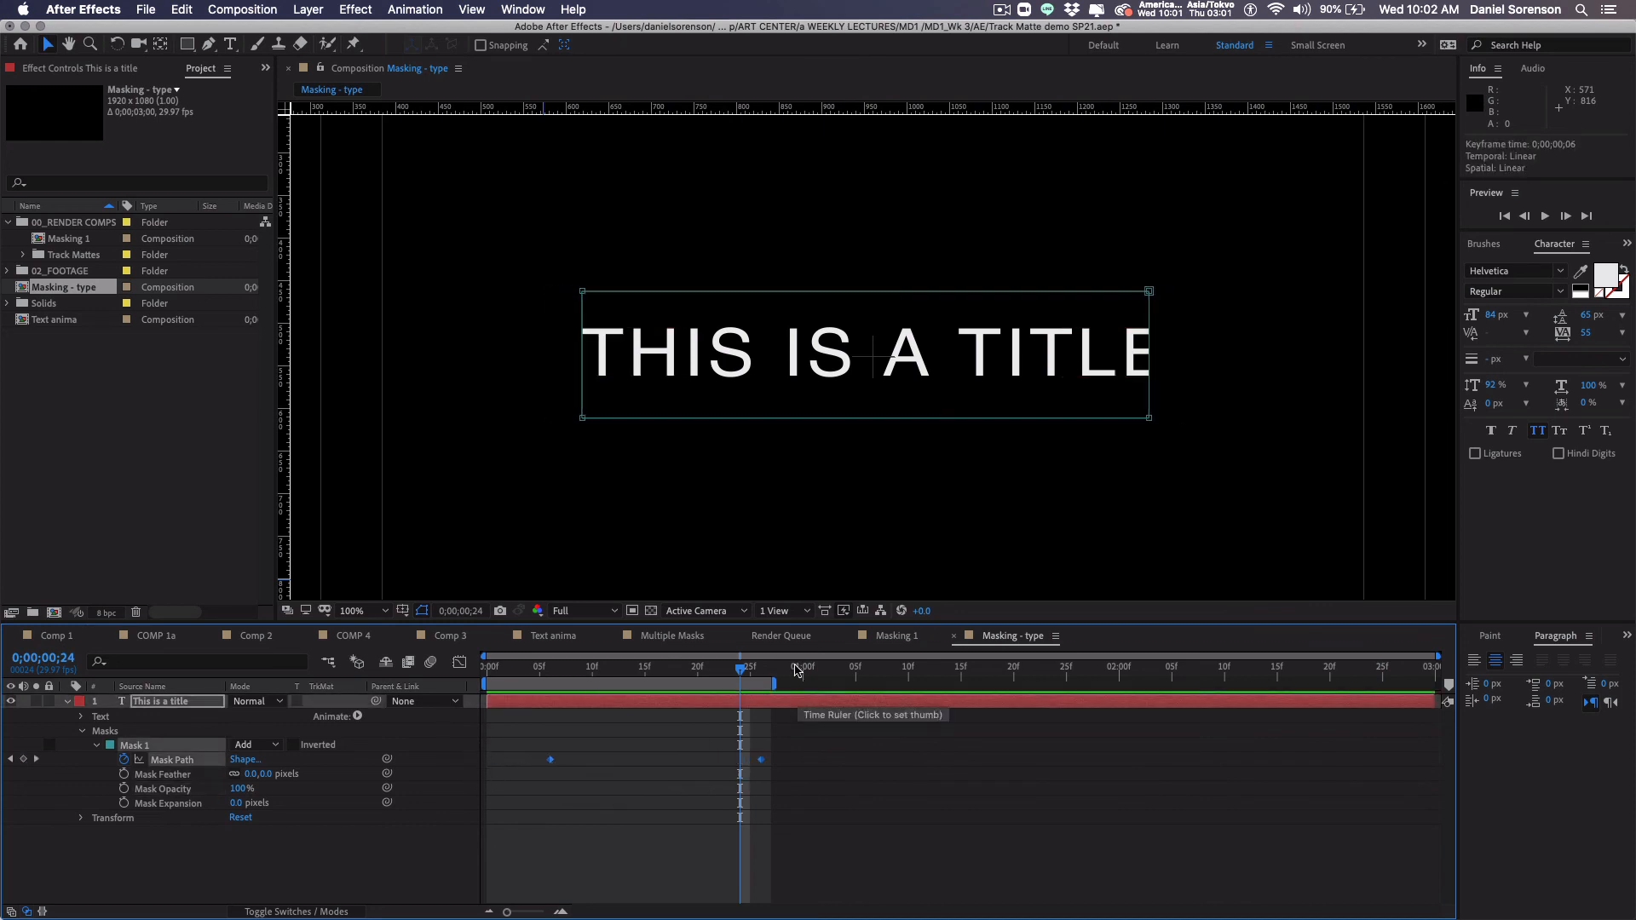
left_click_drag(780, 687, 816, 680)
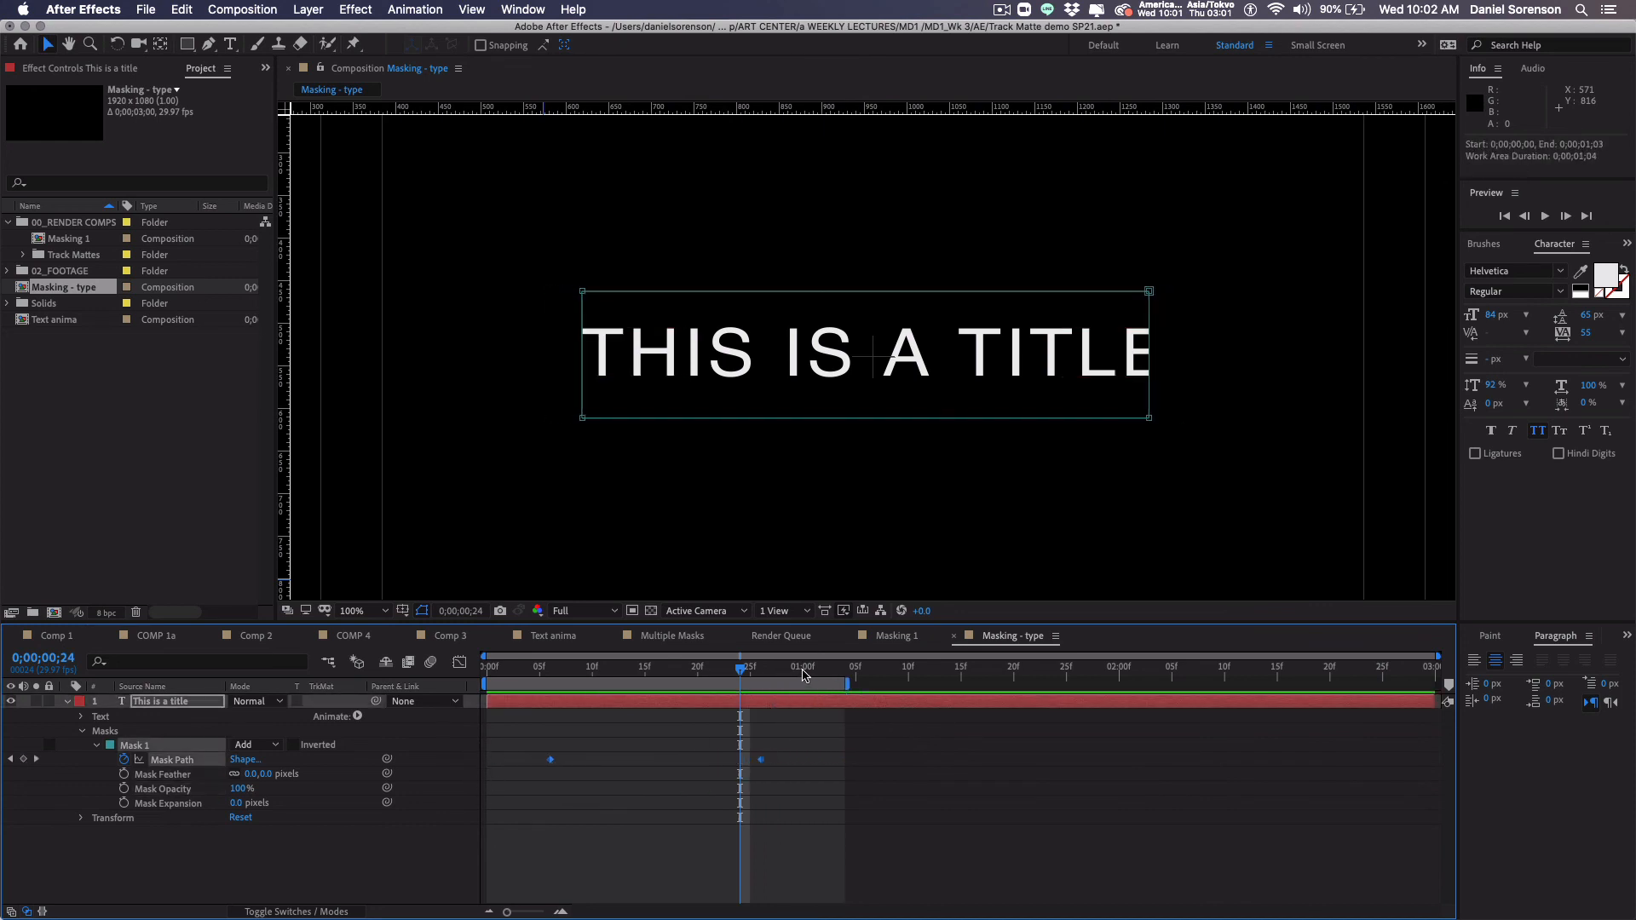
left_click(802, 675)
left_click_drag(550, 760, 592, 769)
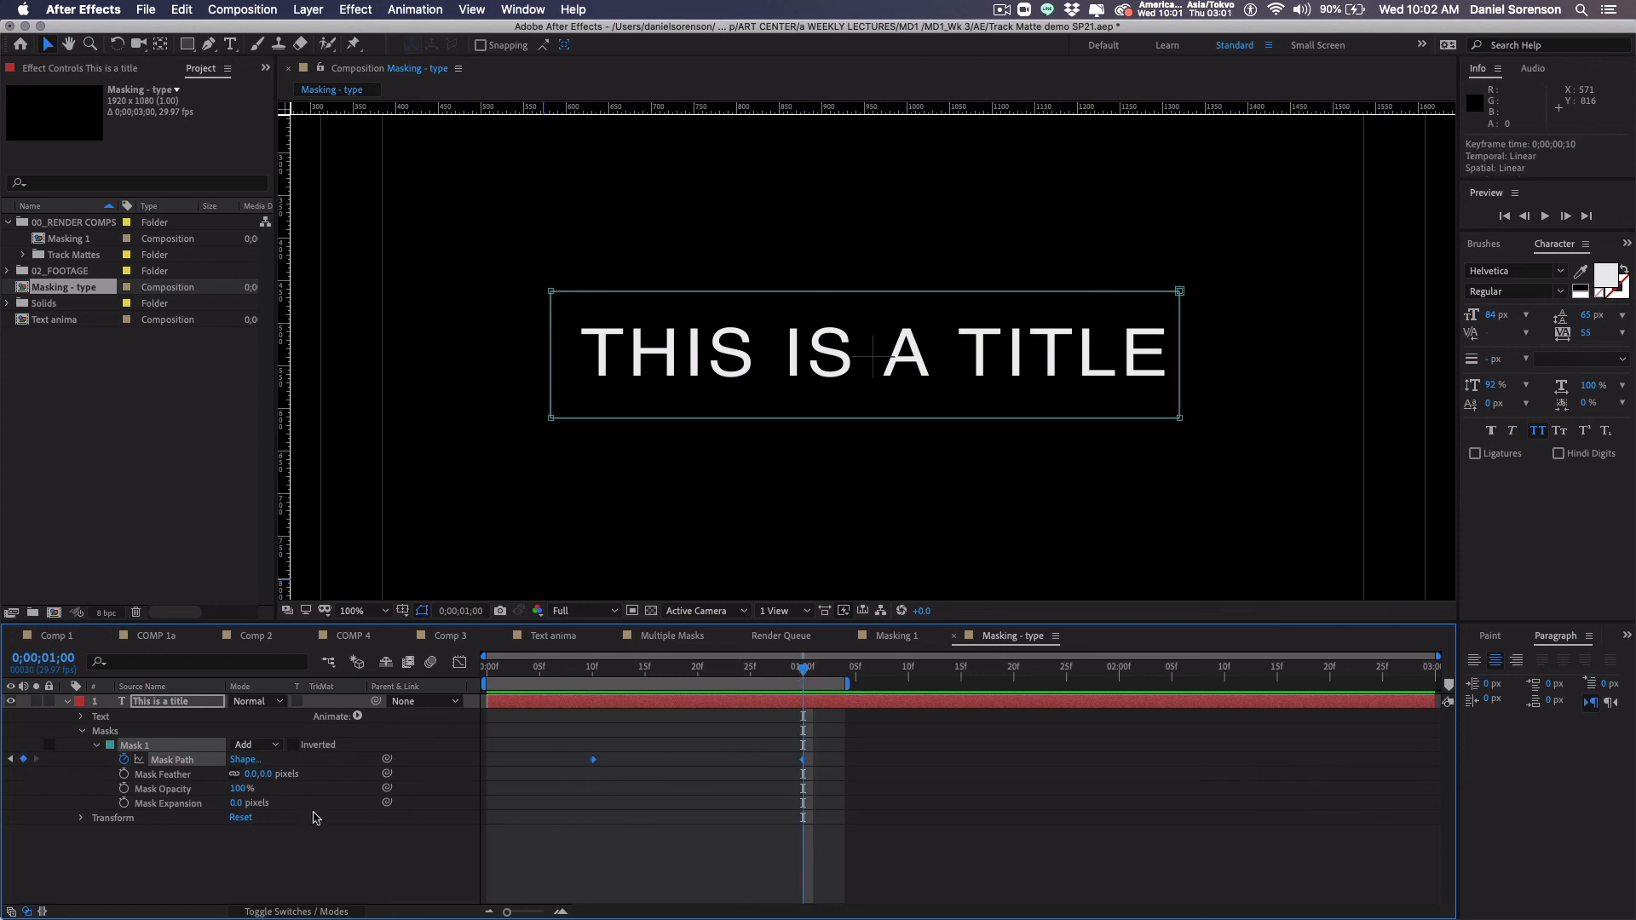
Step: Set Mask 1's Mask Feather to 25 pixels and preview the softened center-out reveal
left_click(251, 775)
type("25")
left_click(528, 839)
left_click_drag(521, 672, 484, 675)
key("space")
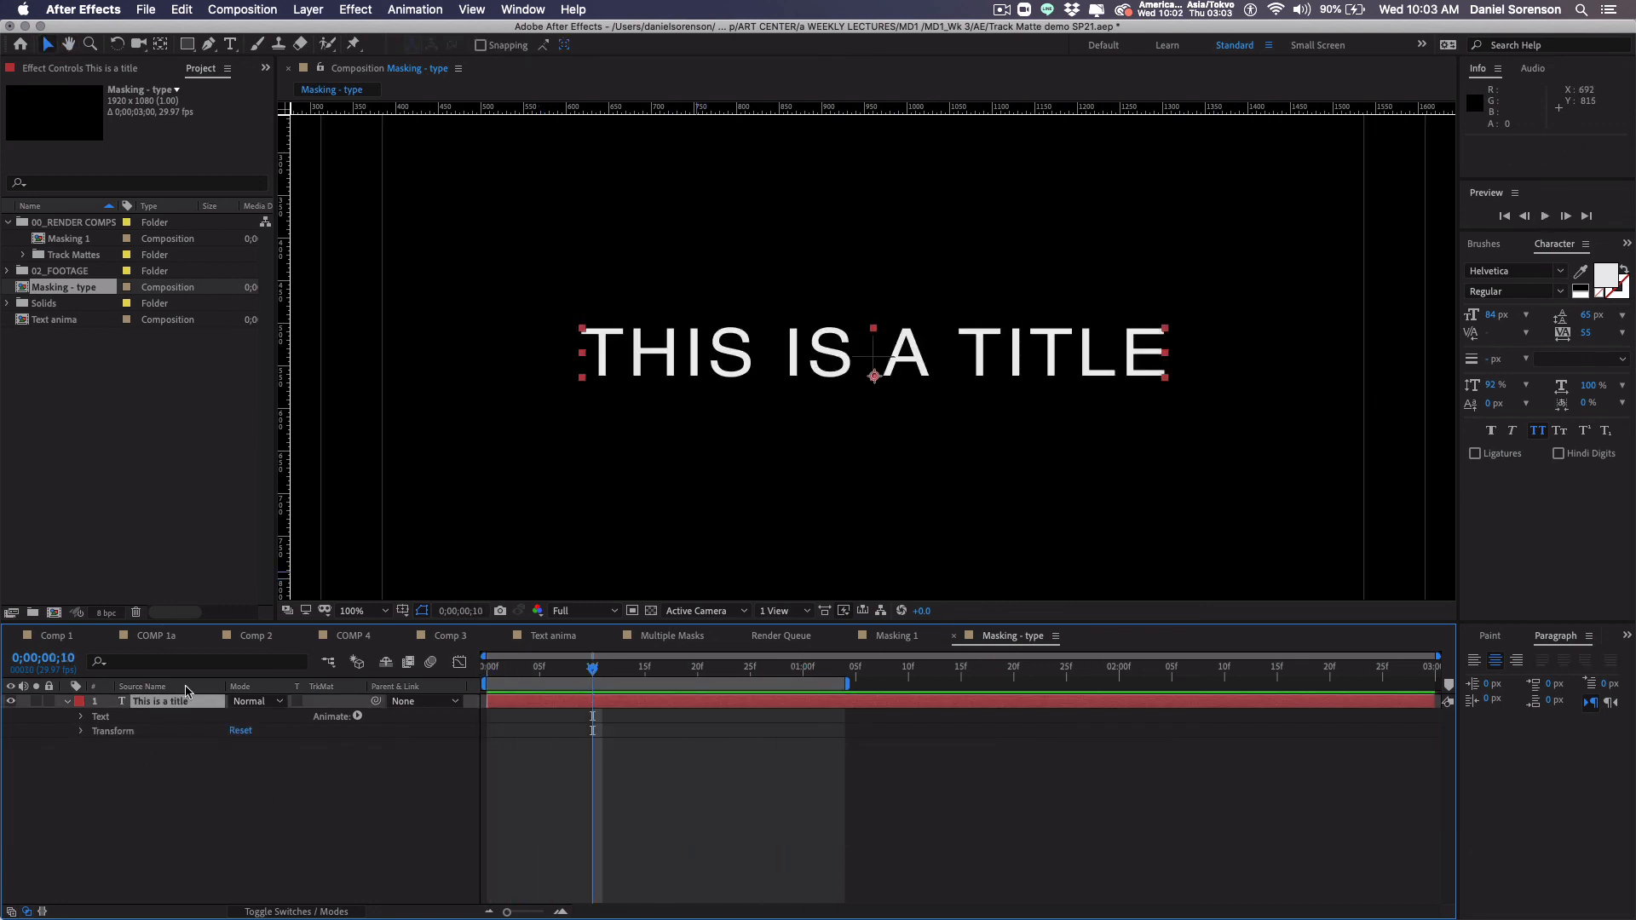
Step: Draw a rectangular mask about 813 px wide and 19 px tall just below the title and keyframe its Mask Path at 0;00;00;00
left_click(187, 43)
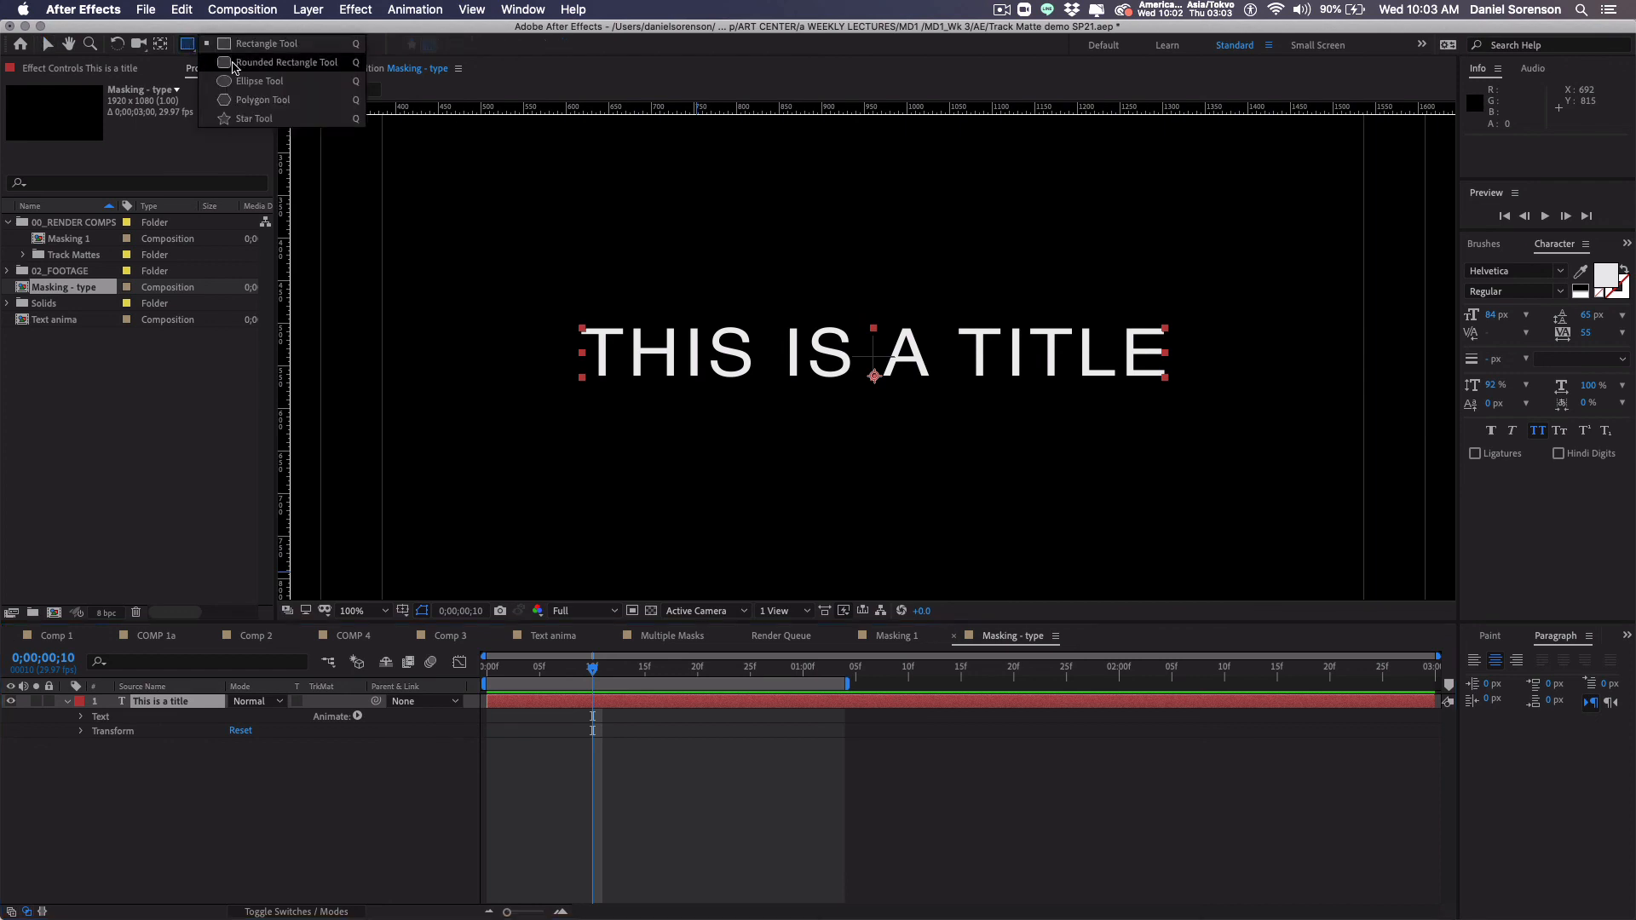
left_click(255, 51)
left_click_drag(531, 401, 1229, 418)
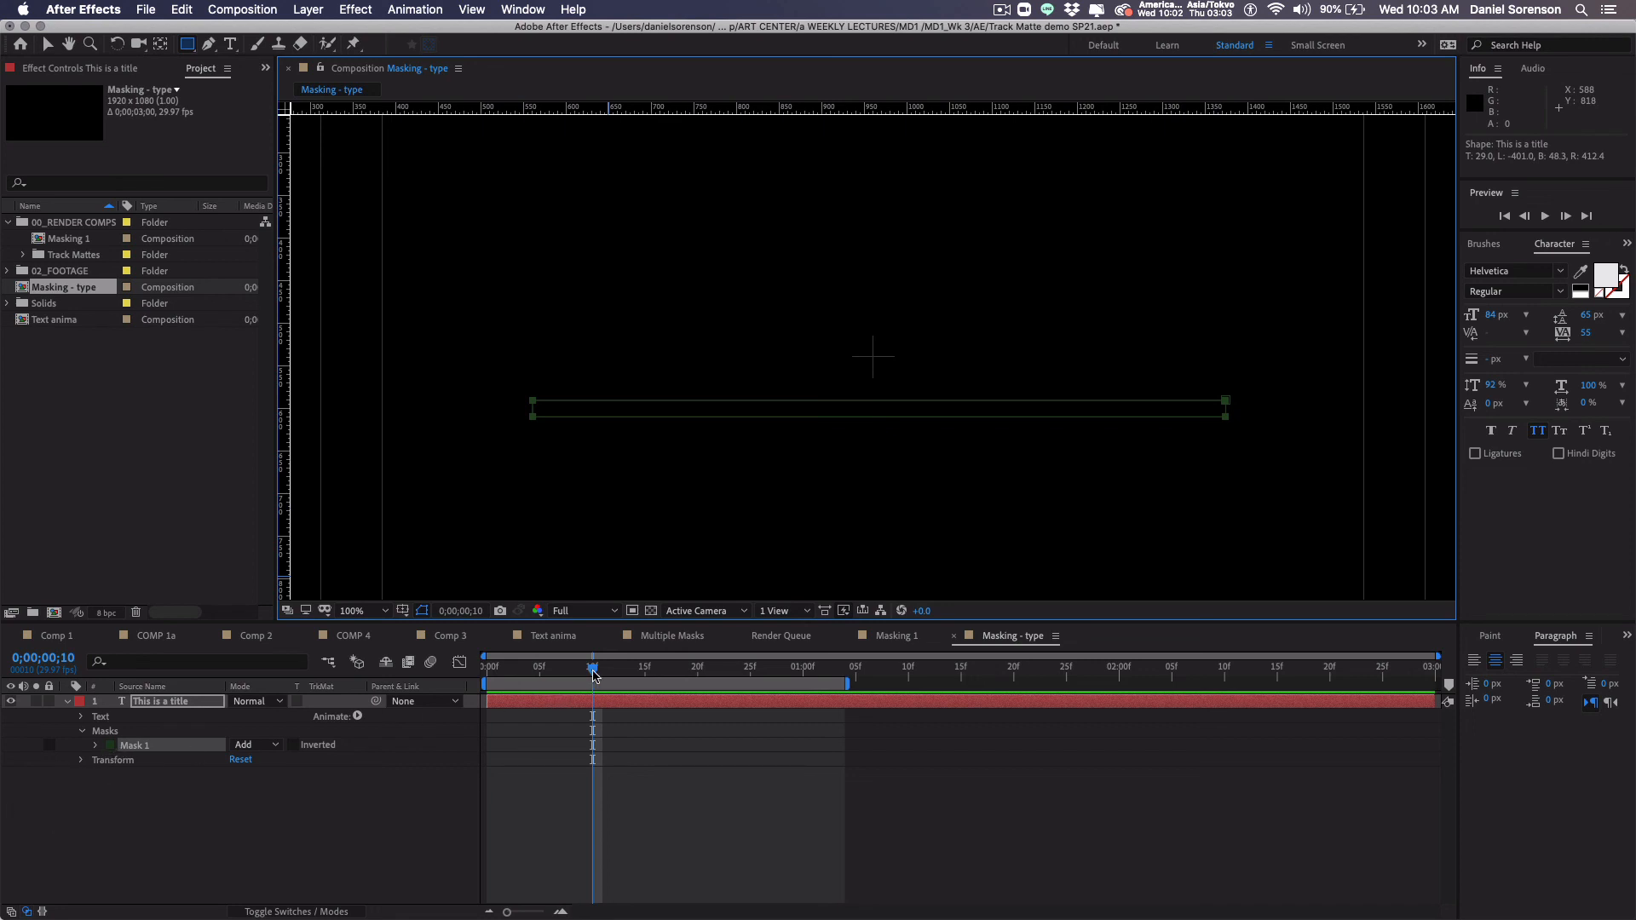
left_click_drag(593, 674, 484, 679)
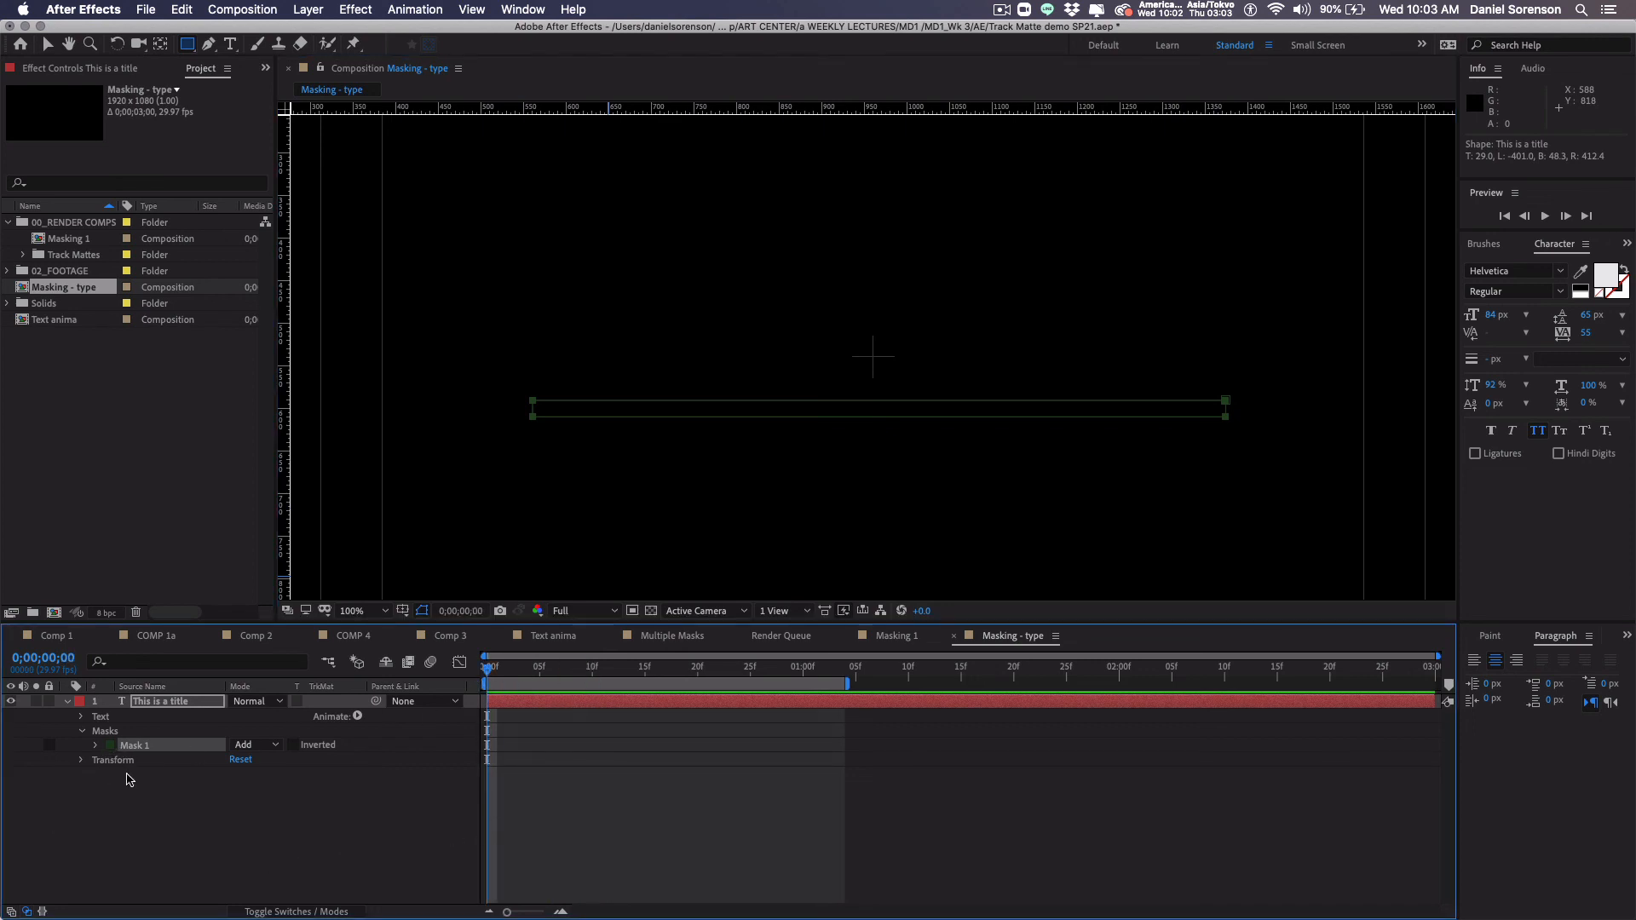
left_click(97, 746)
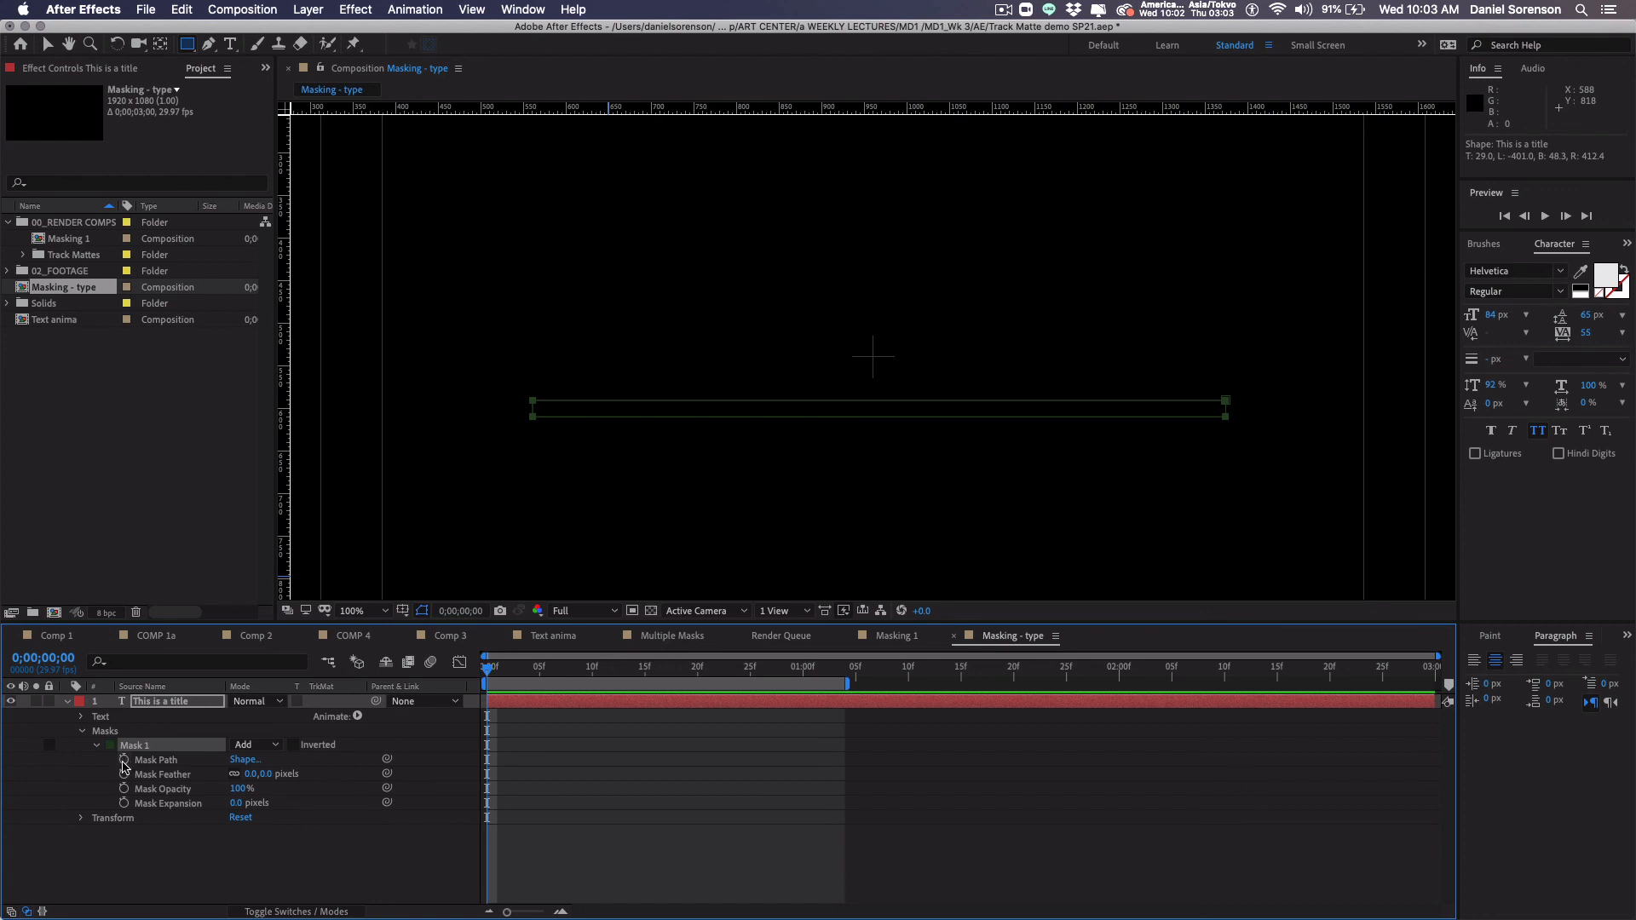
left_click(125, 760)
Step: Set the new mask's Mask Feather to 25 pixels and move its Mask Path keyframe to 0;00;00;10
left_click(250, 774)
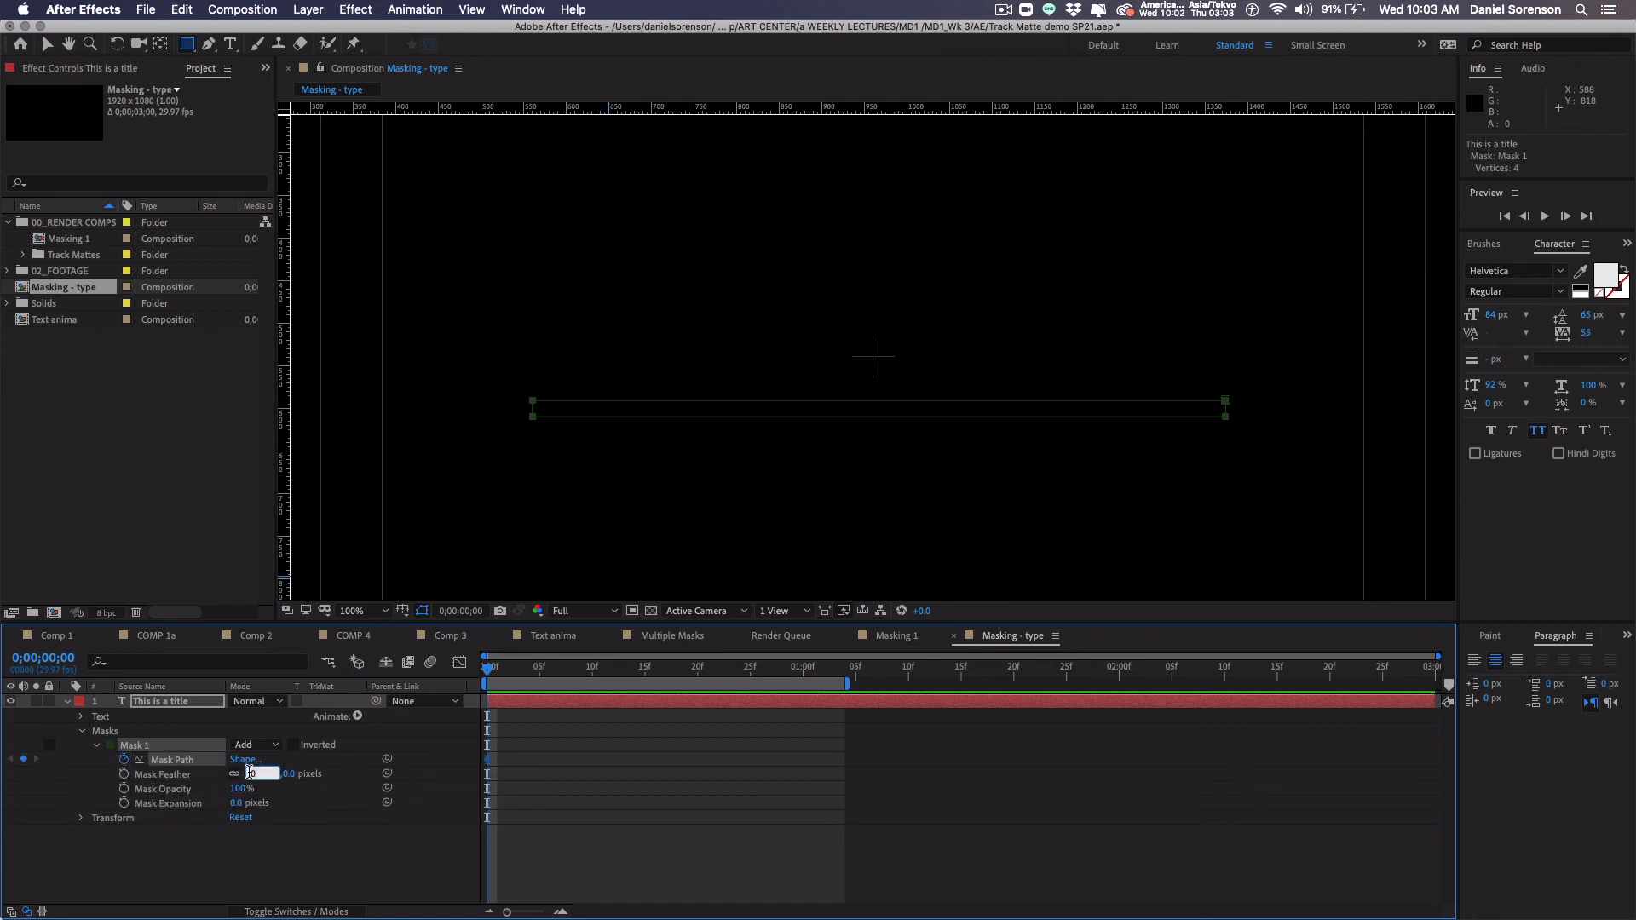
key("Return")
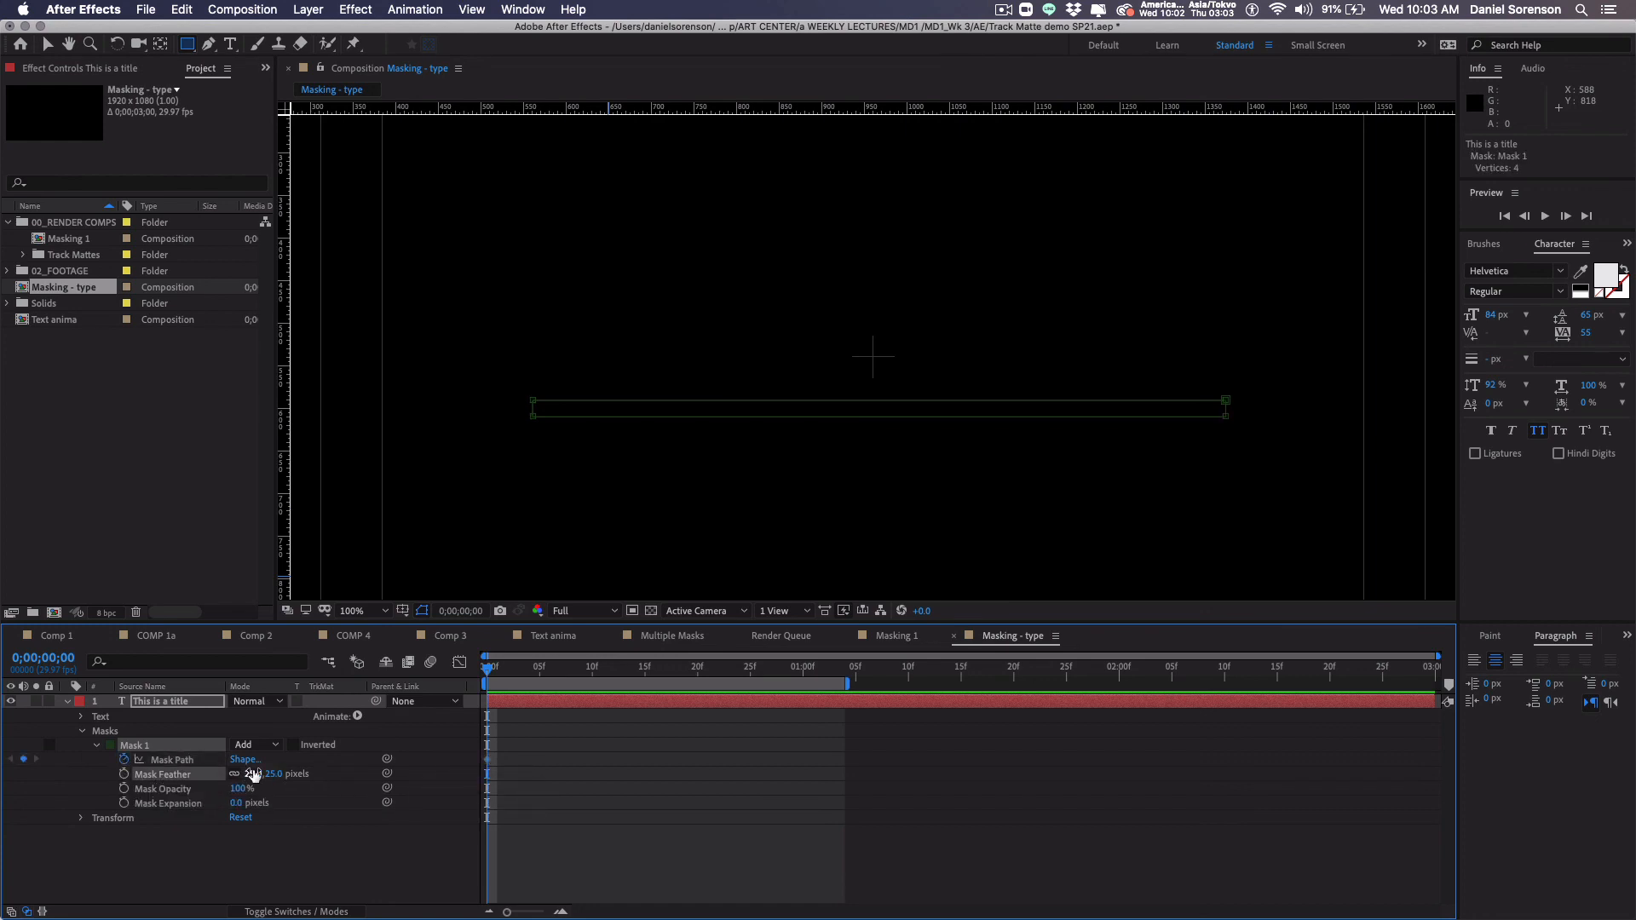
left_click_drag(488, 671, 592, 675)
left_click_drag(488, 762, 594, 760)
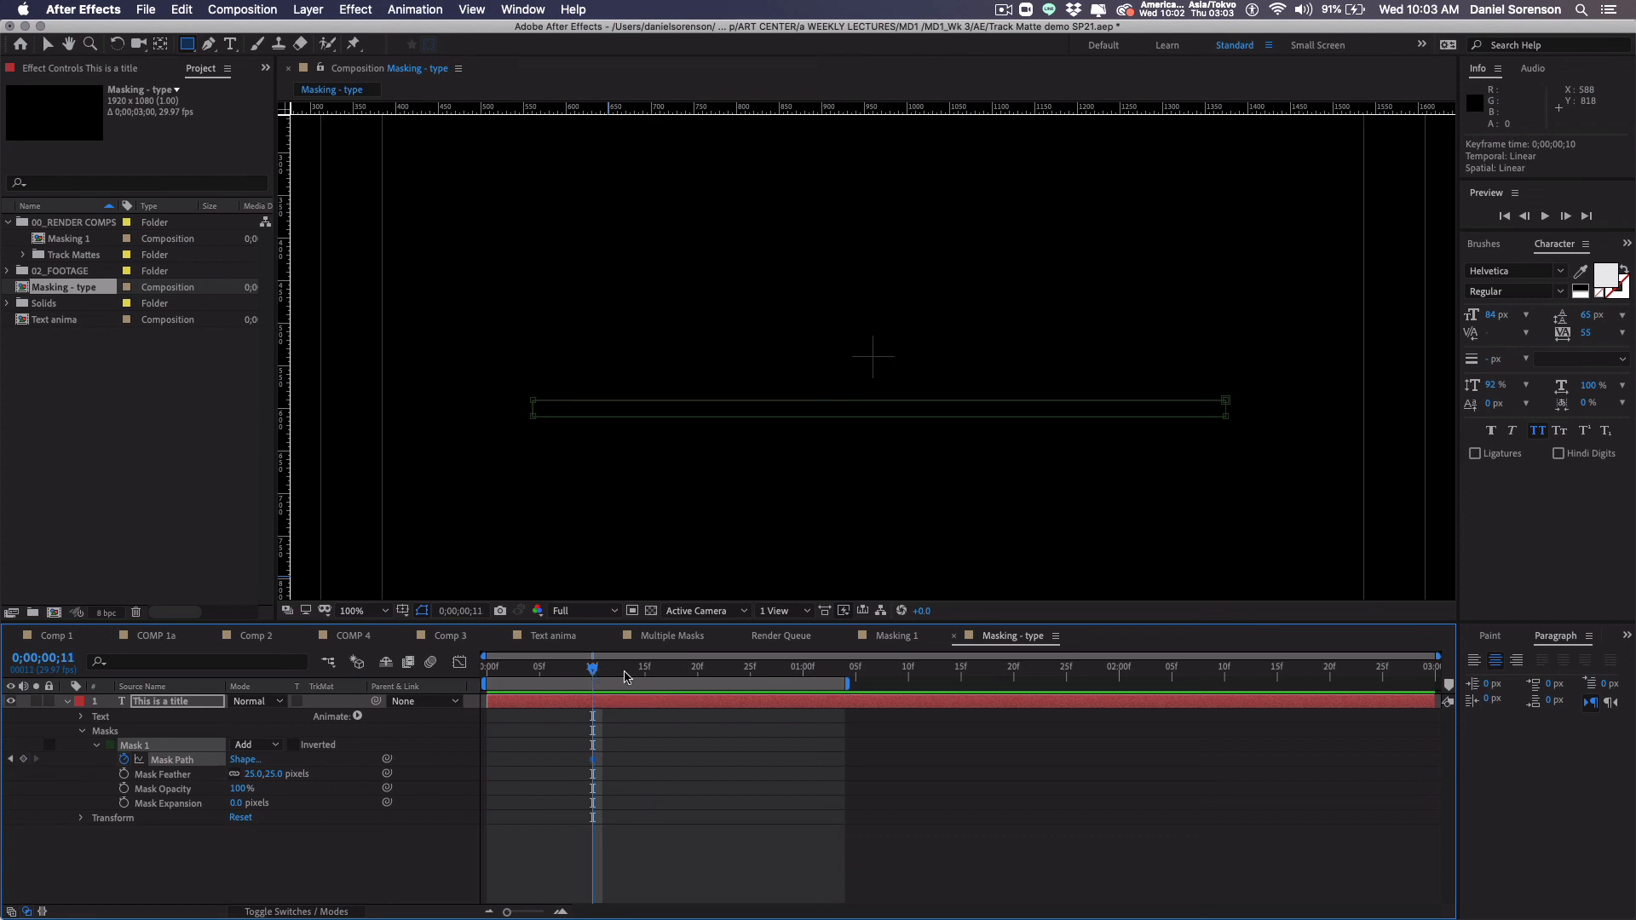
Step: At 0;00;01;00, stretch Mask 1 upward from its top edge until it encloses the whole title, and preview the upward reveal
left_click_drag(594, 672, 803, 672)
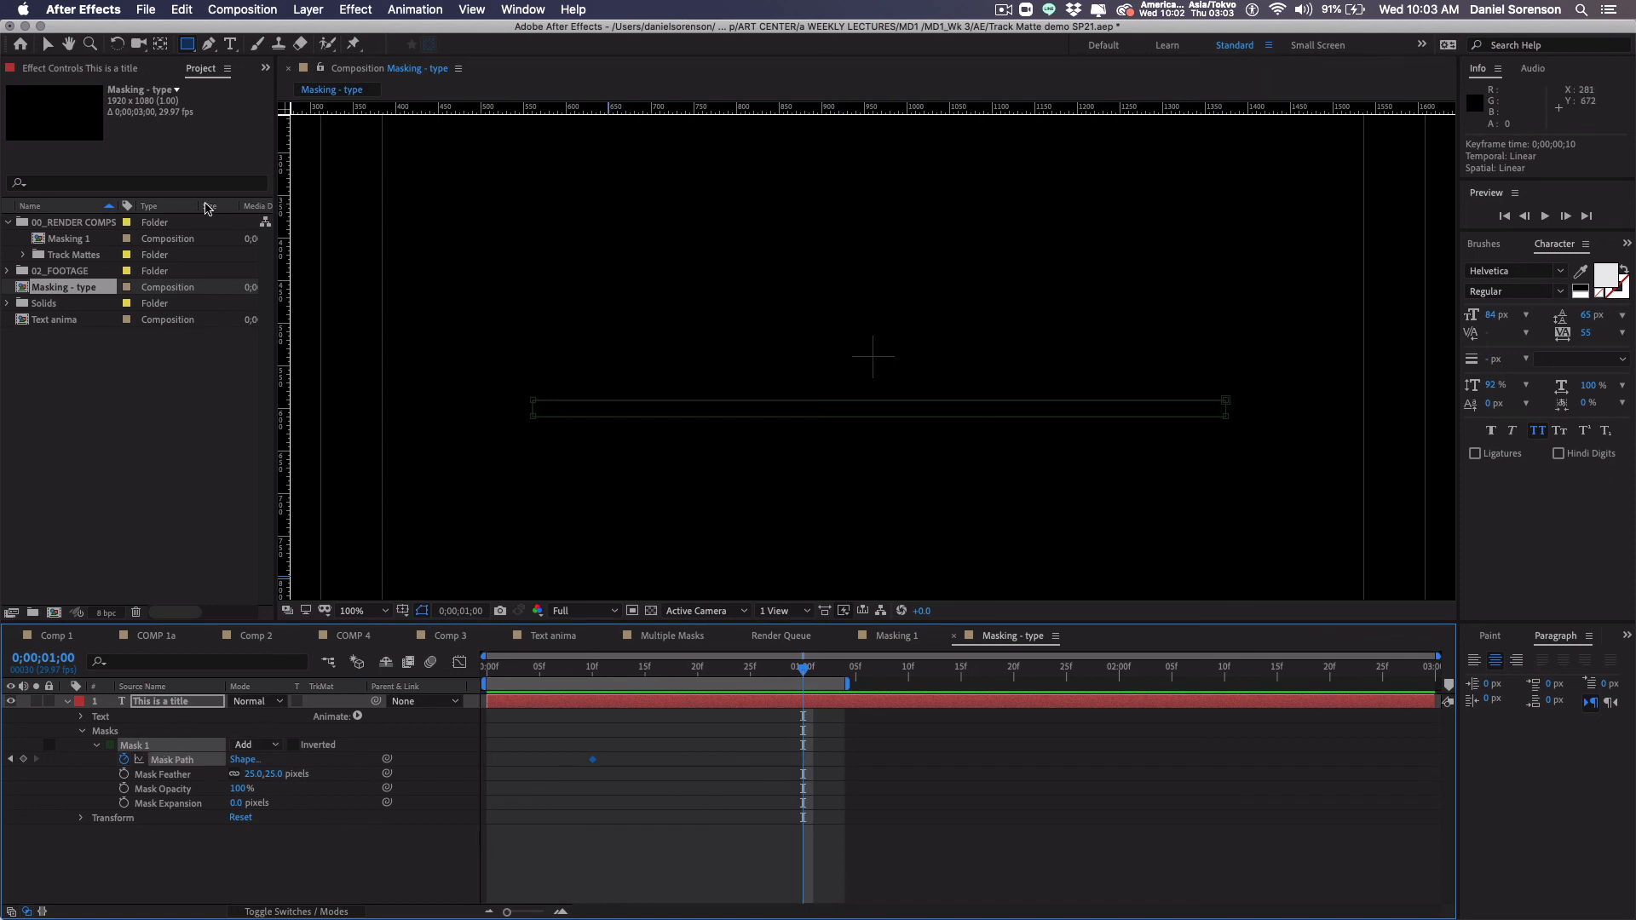
key("v")
left_click(571, 702)
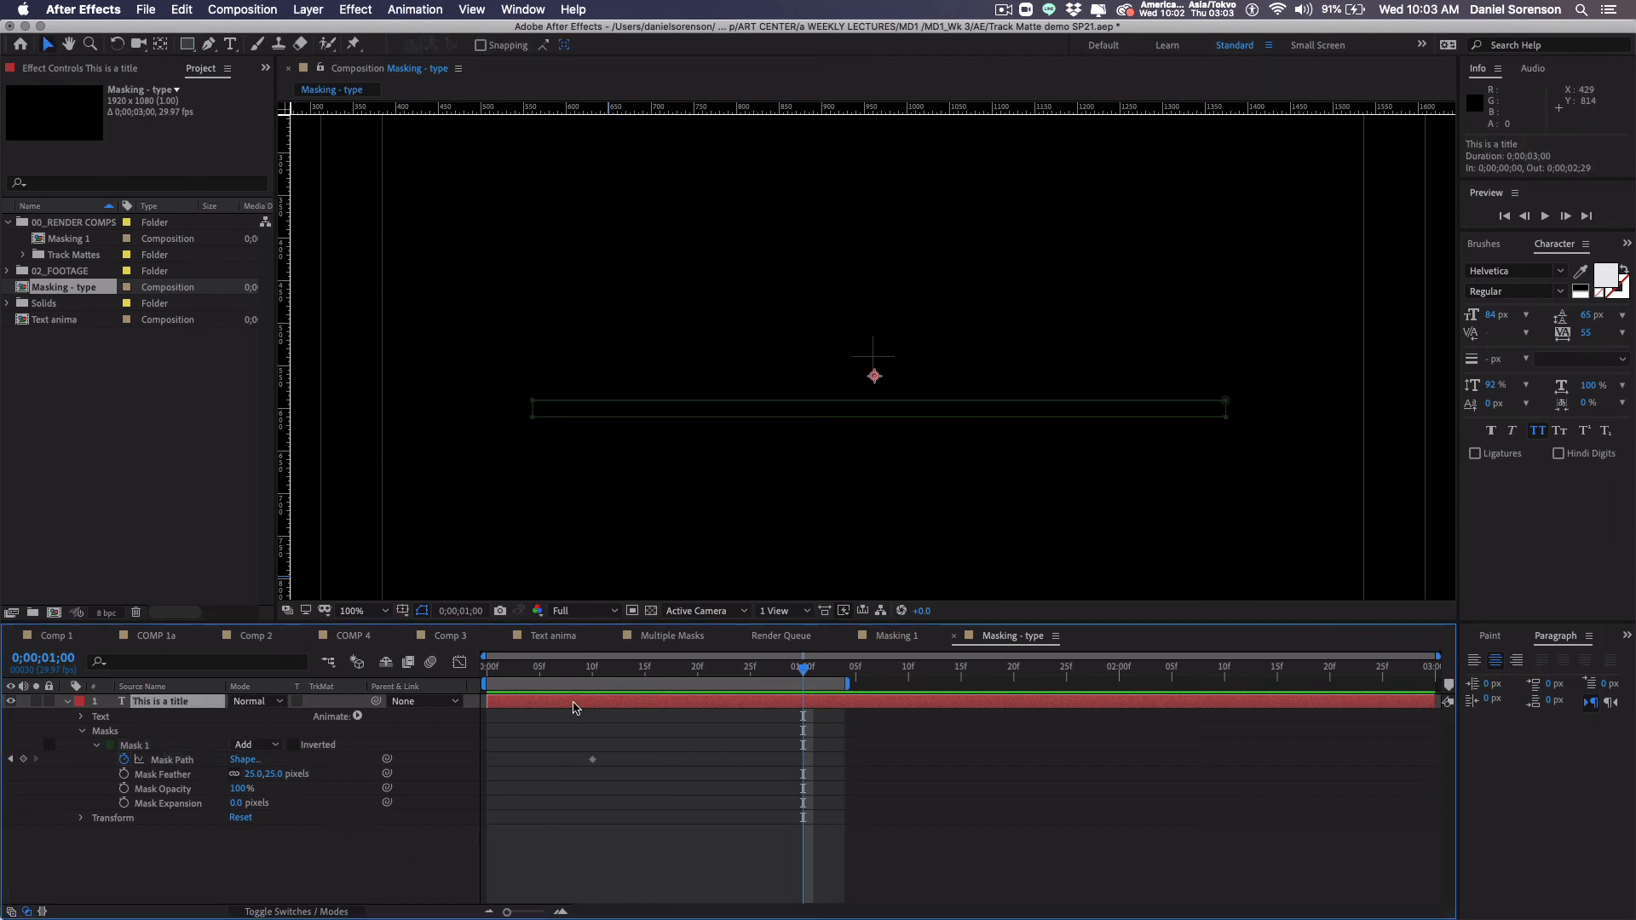
double_click(877, 401)
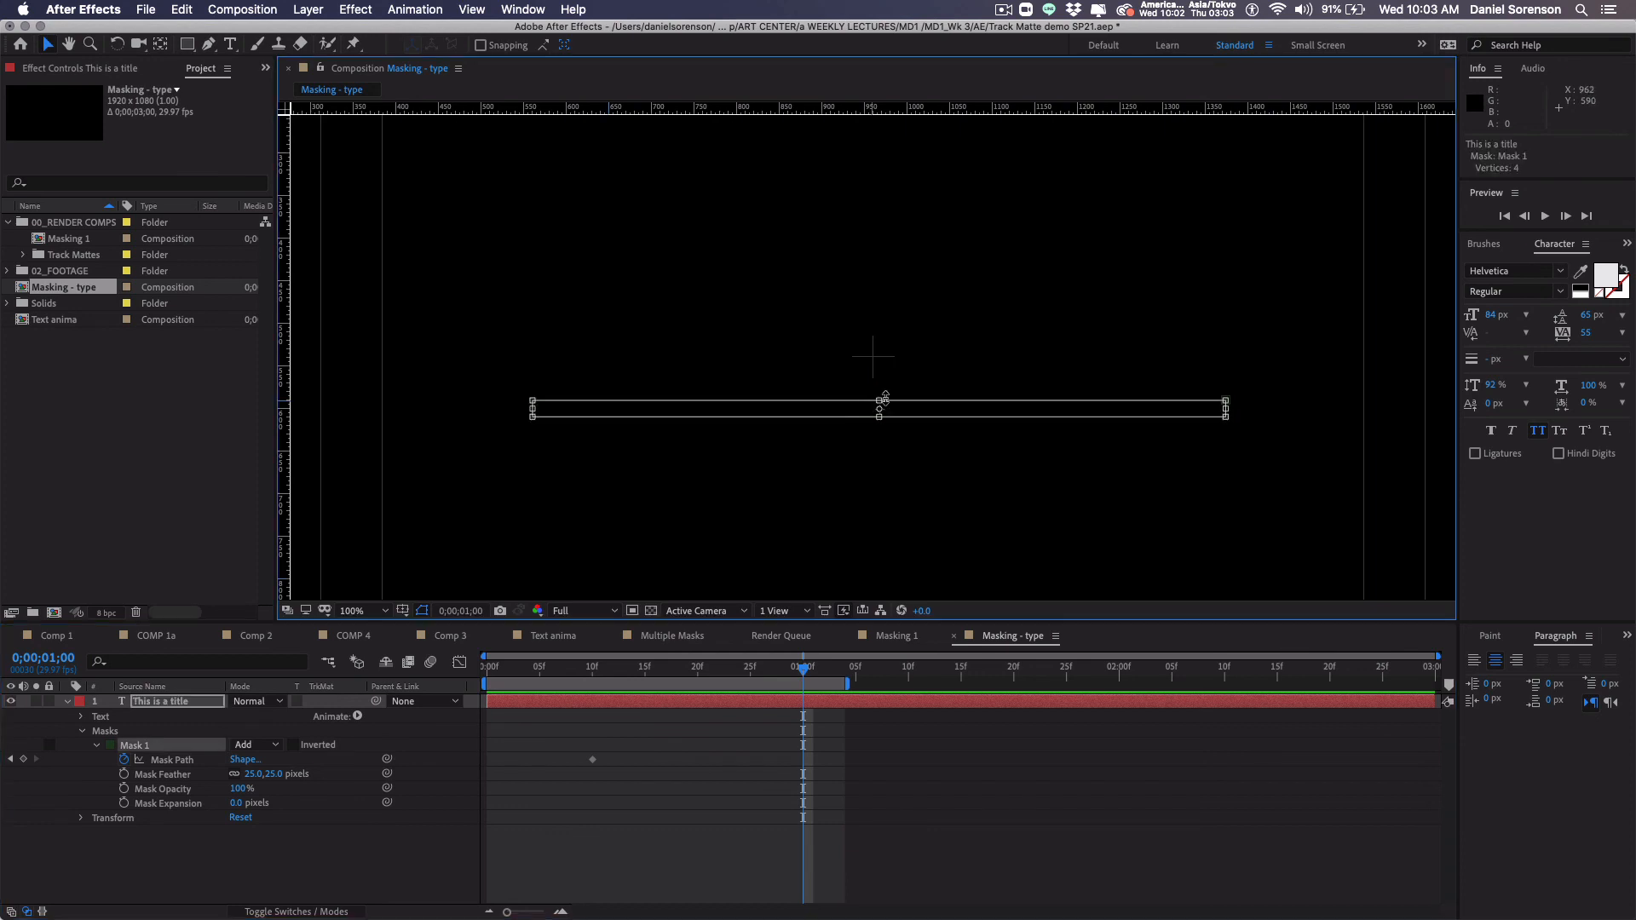
left_click_drag(880, 397, 879, 297)
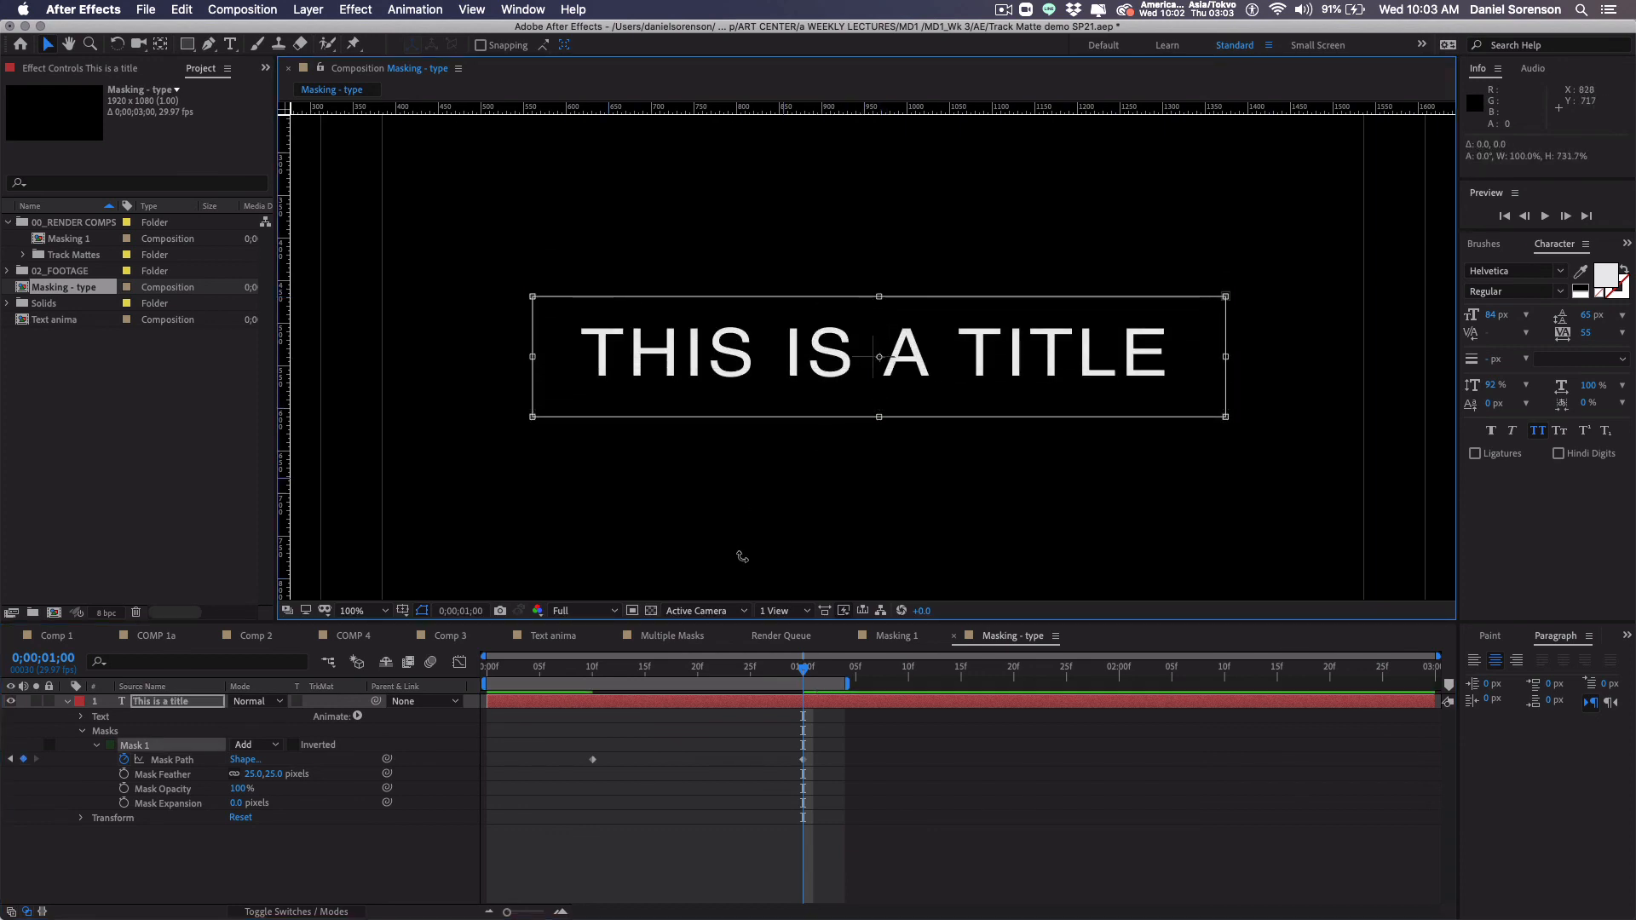
left_click(569, 673)
key("space")
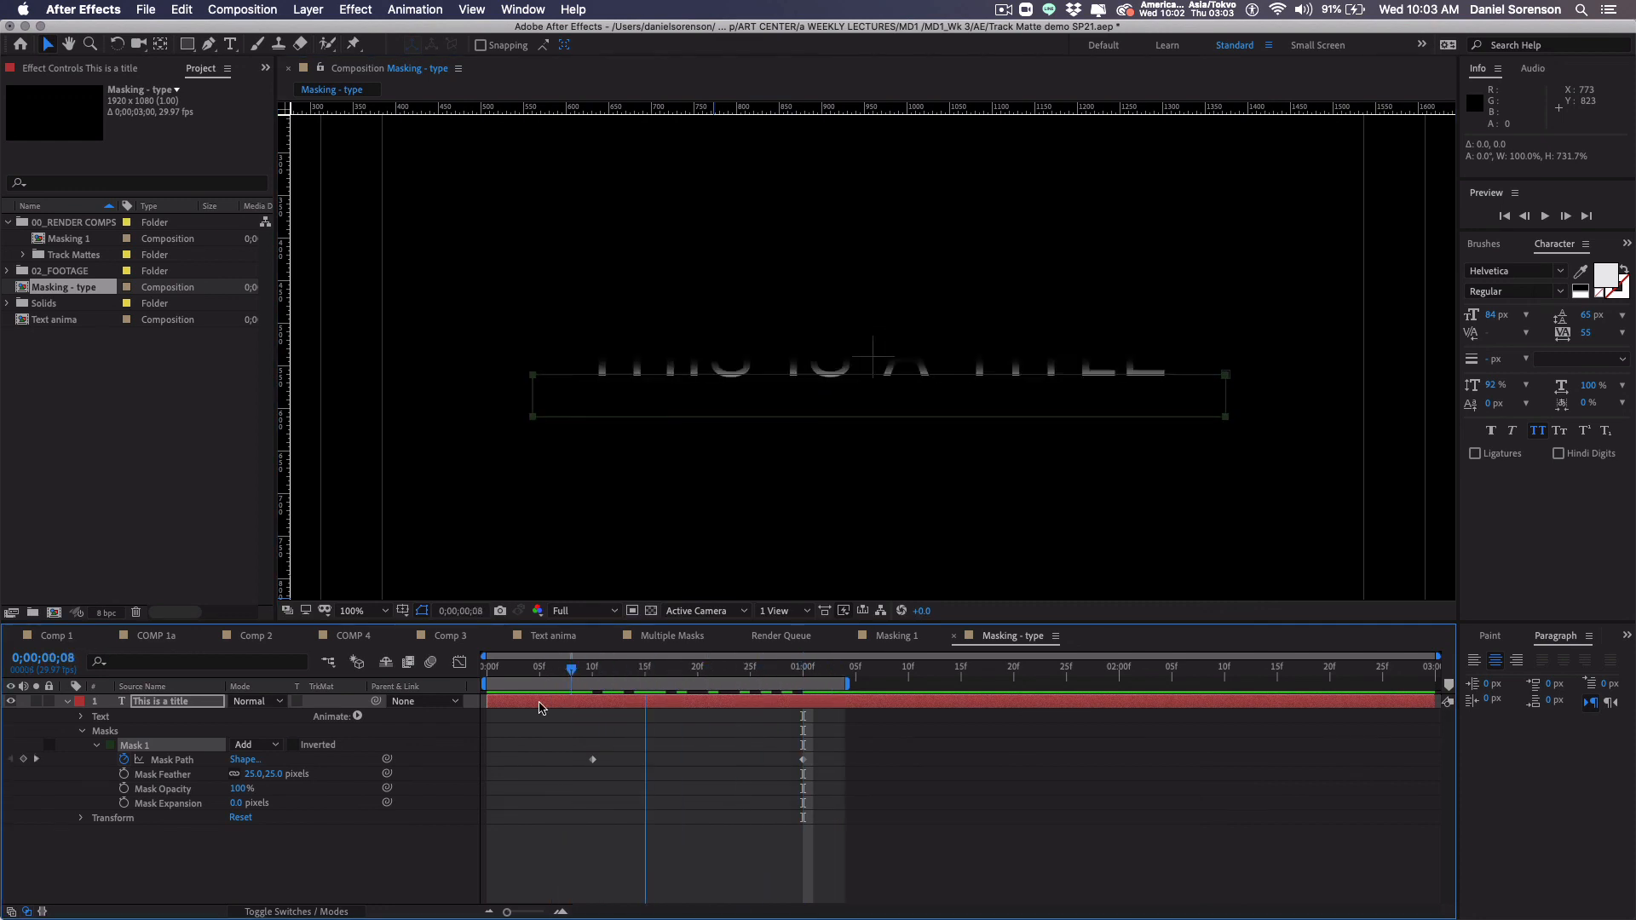